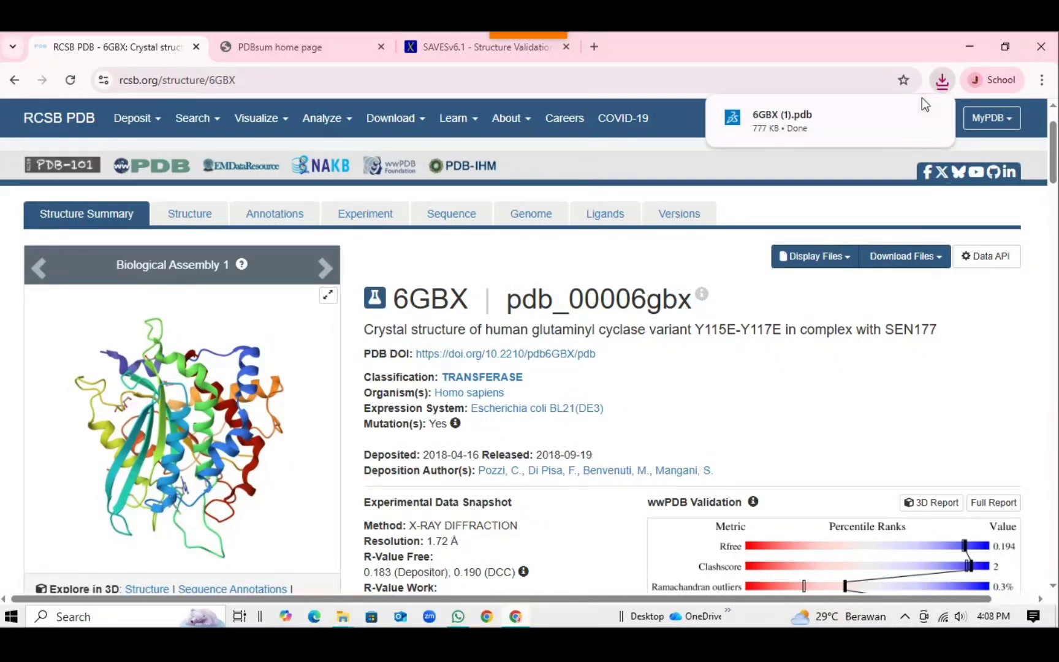
Look up the entry with PDB code 6GBX on the PDBsum home page.
left_click(308, 51)
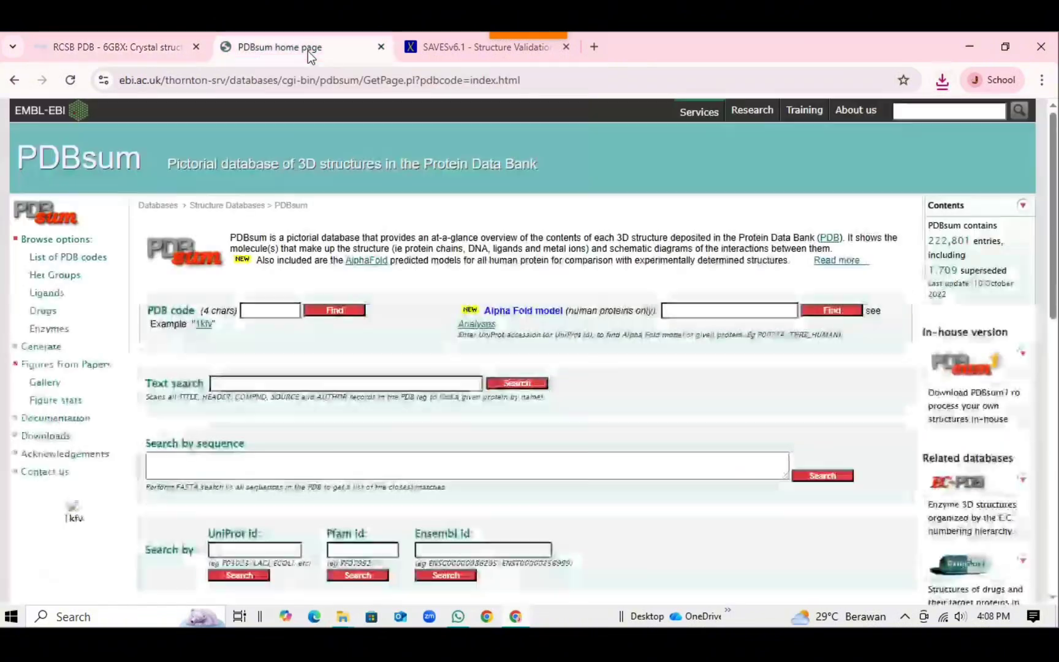
left_click(266, 308)
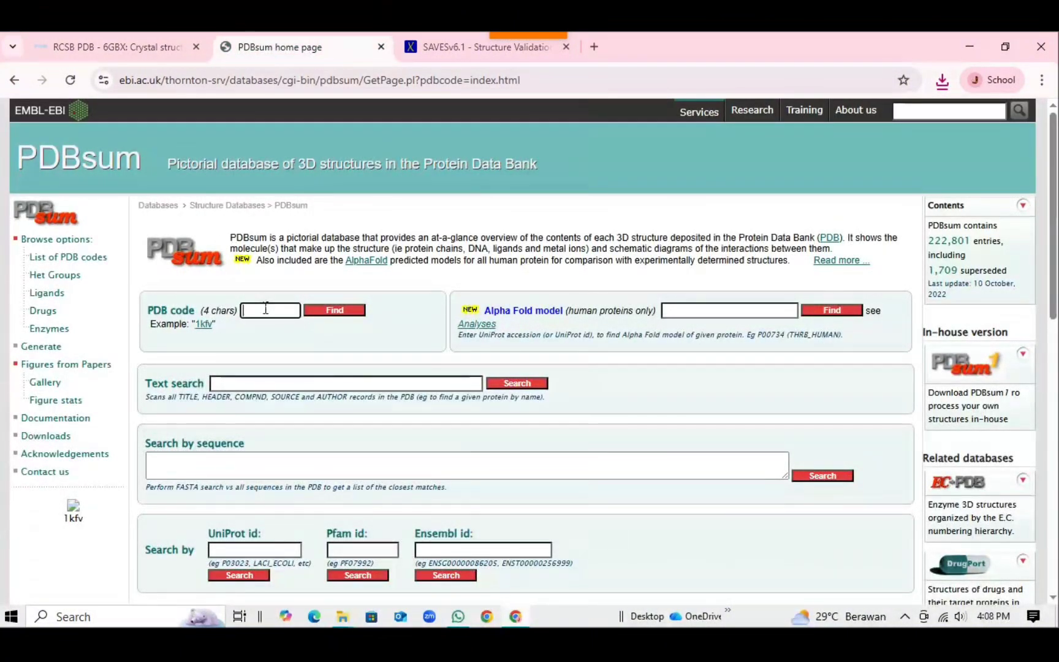
type("6B")
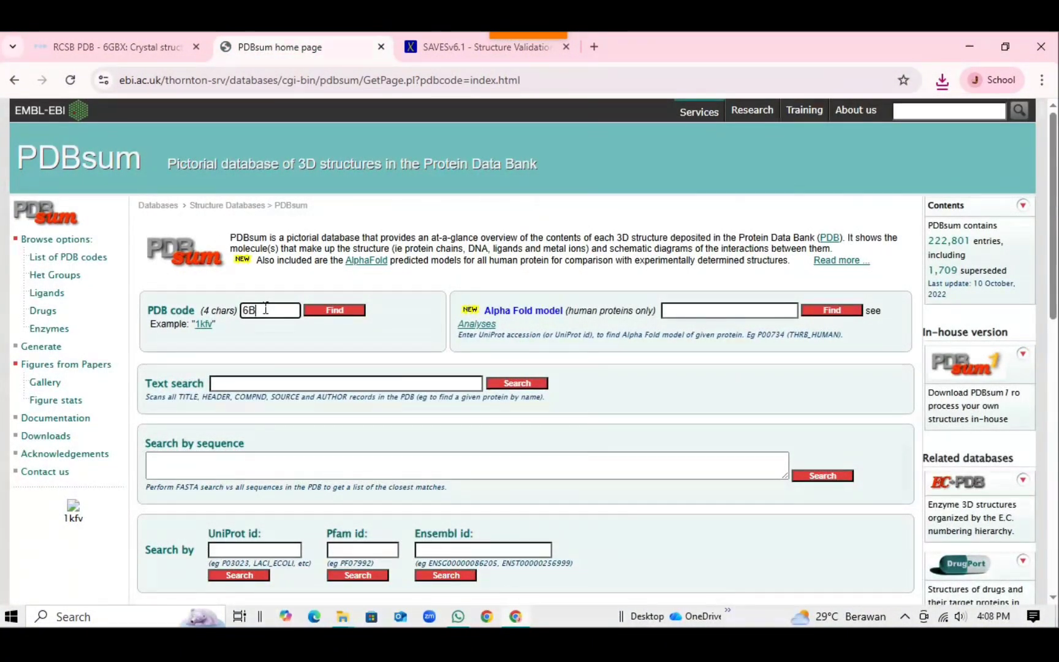
key("BackSpace")
type("GBX")
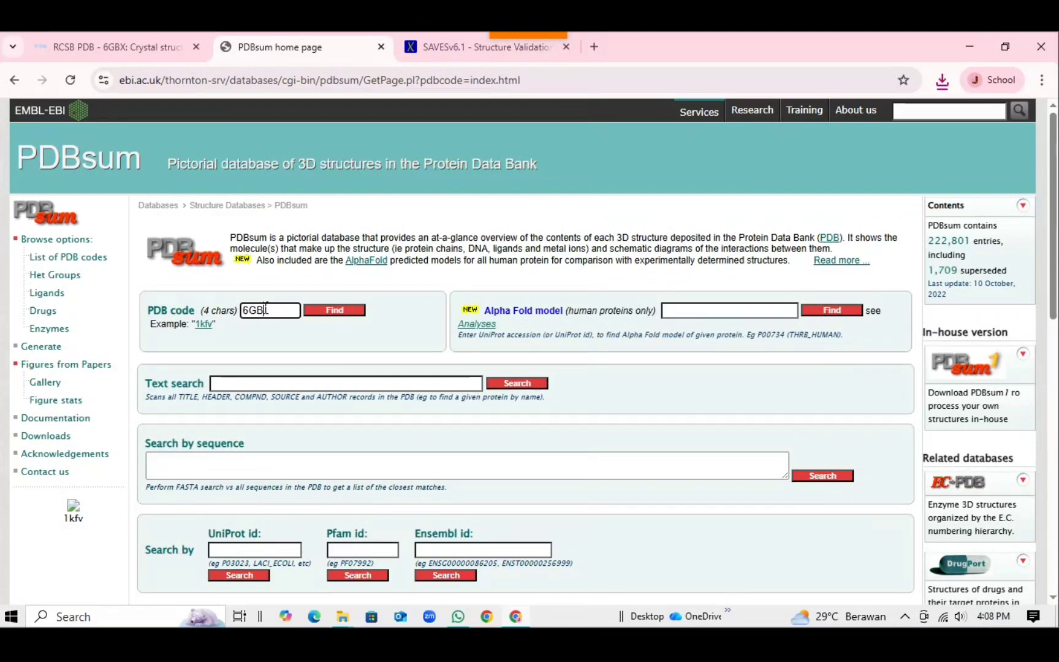
left_click(340, 311)
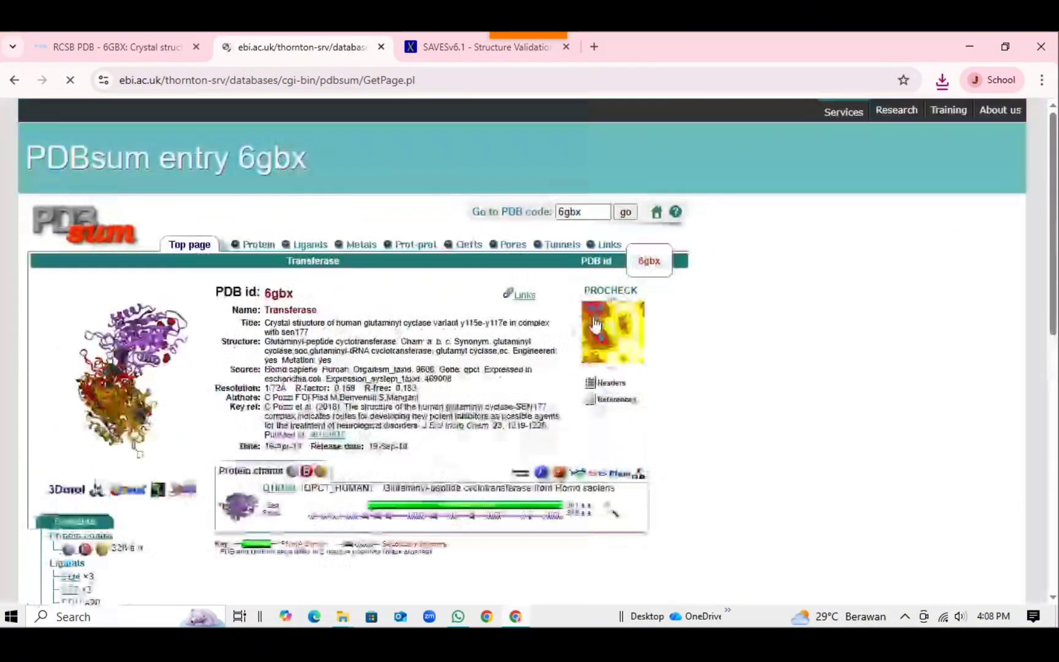
Open the PROCHECK summary for the 6gbx entry and examine its Ramachandran plot, plot statistics and G-factors.
mouse_move(594, 324)
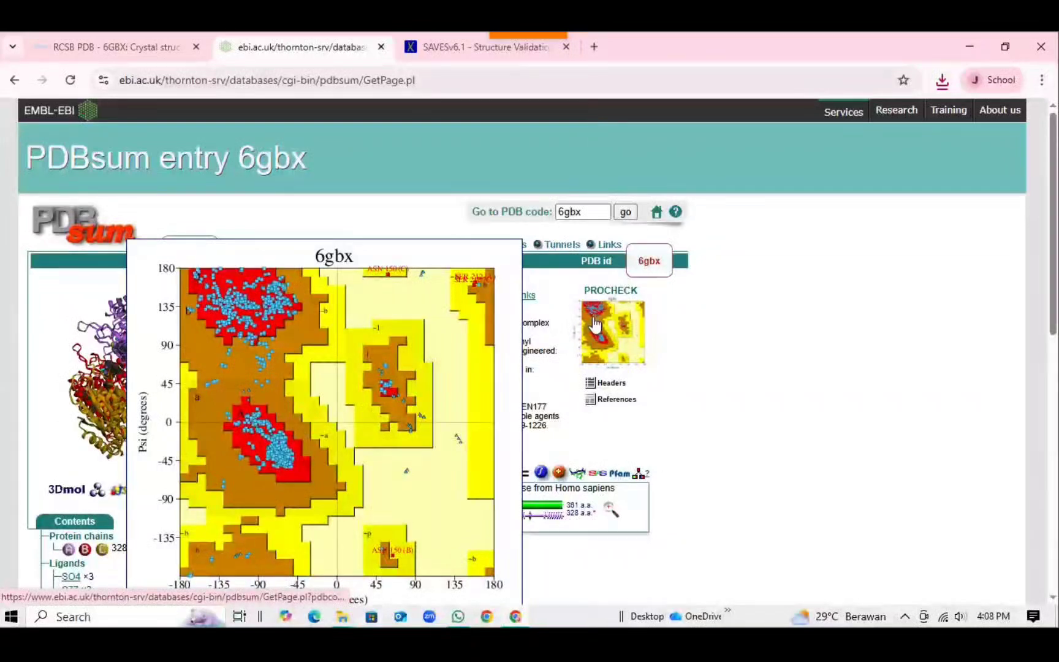
left_click(607, 325)
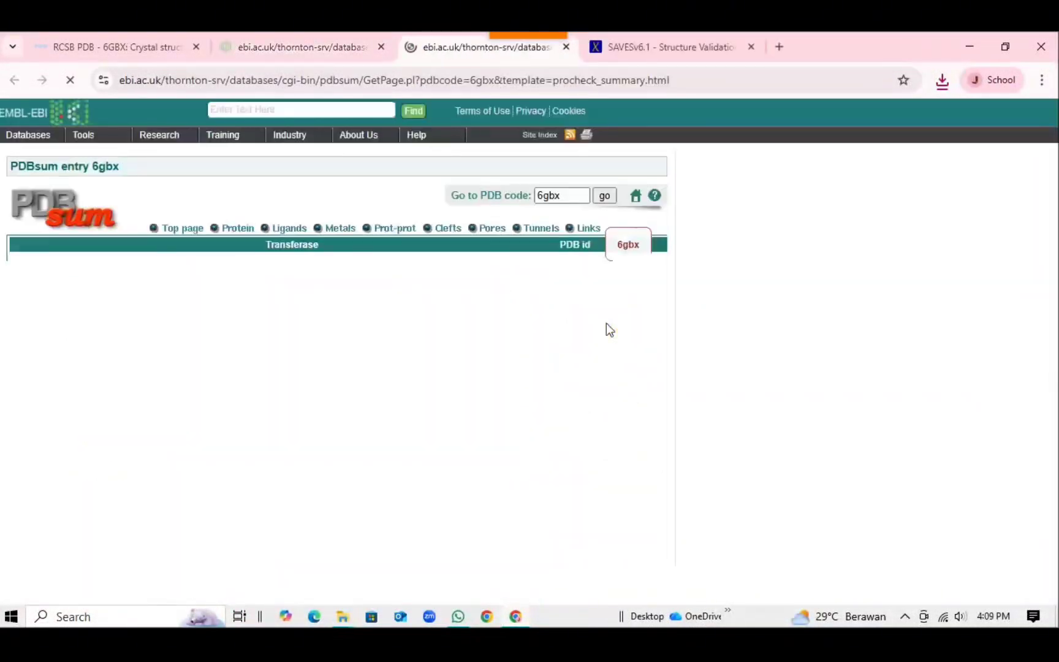
scroll(645, 360, "down", 8)
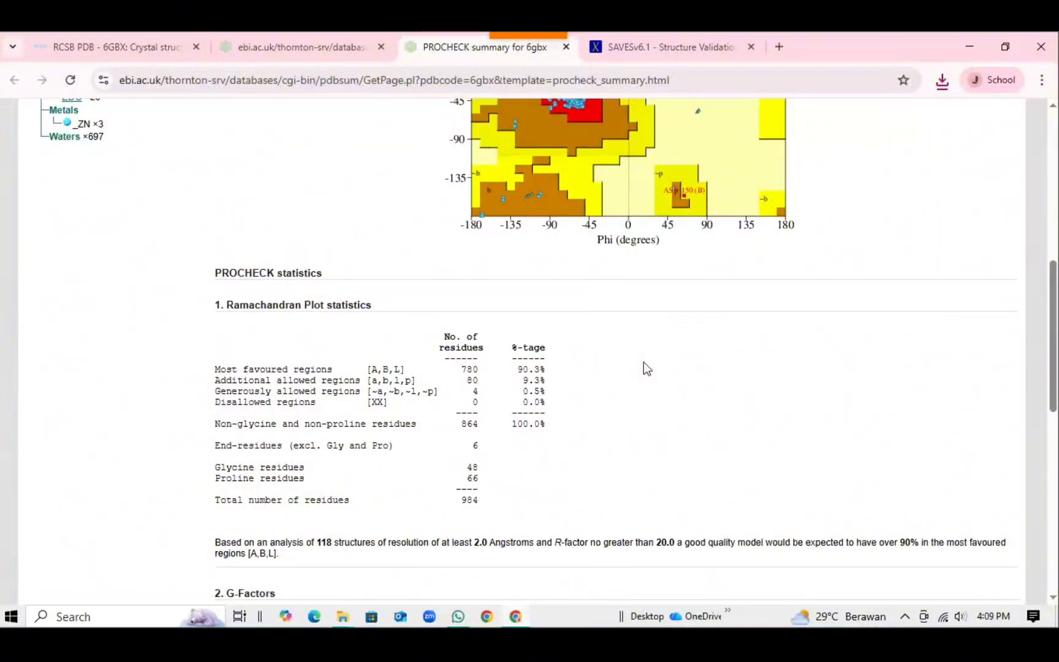
scroll(644, 368, "down", 1)
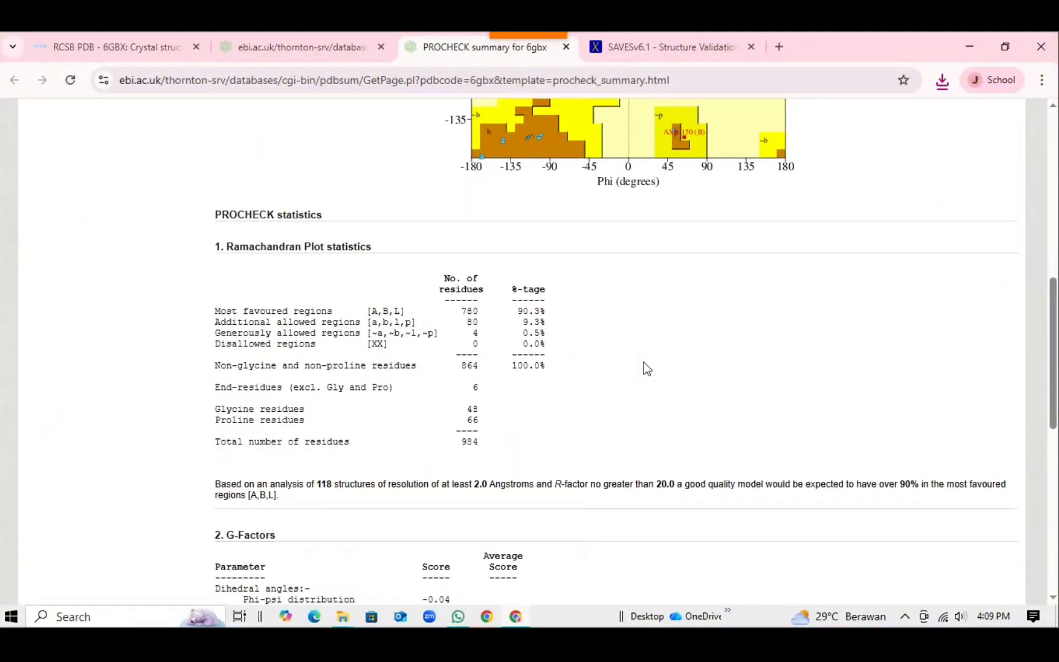
scroll(644, 366, "down", 2)
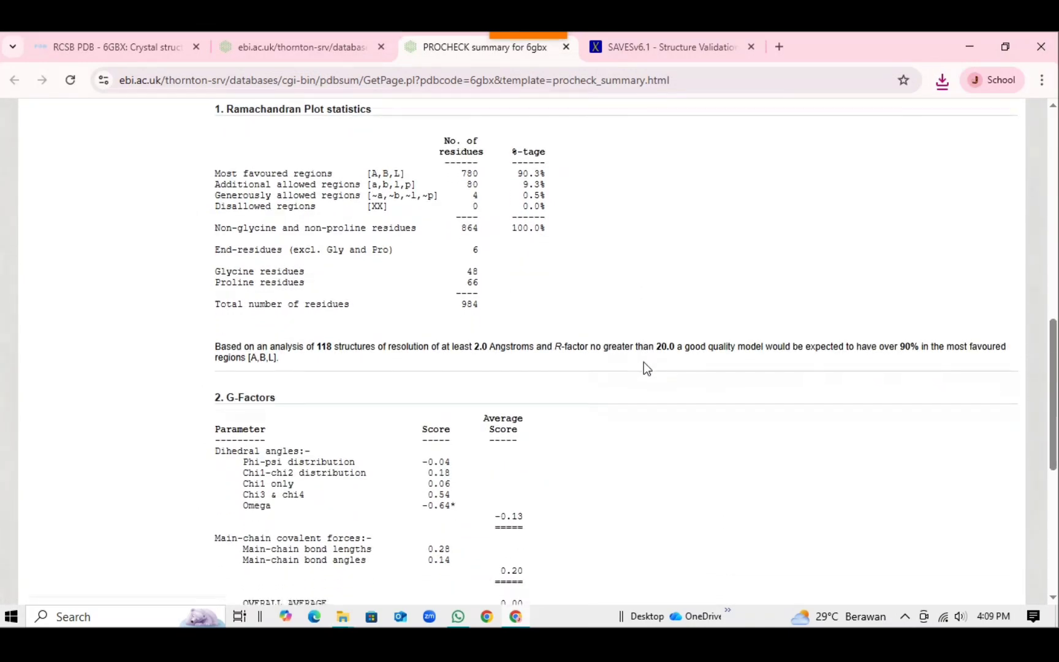
scroll(644, 363, "down", 4)
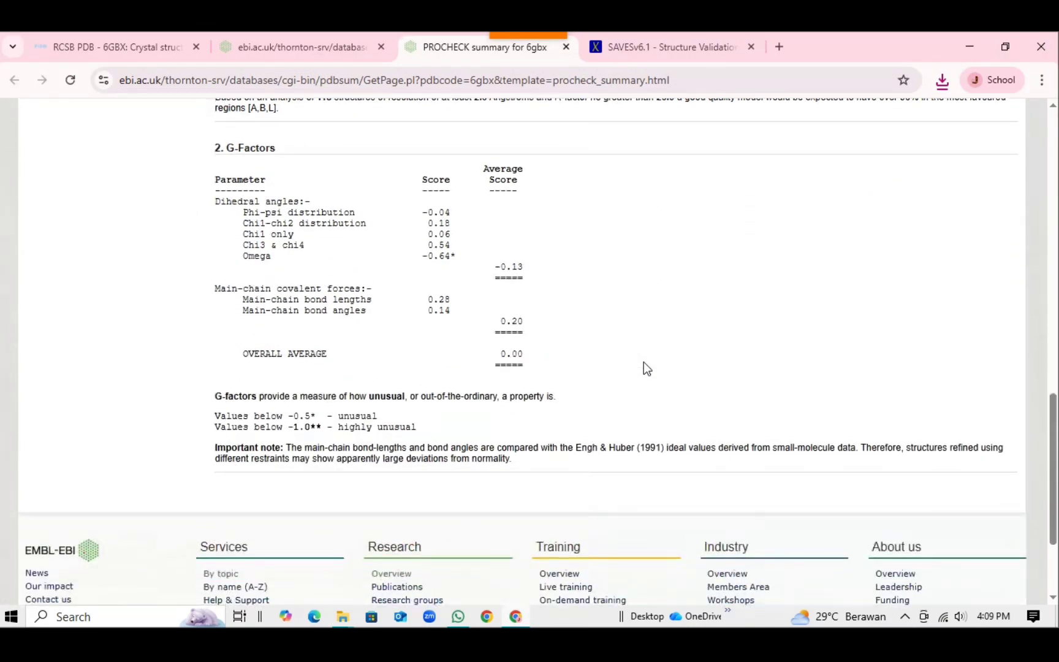
scroll(644, 366, "up", 12)
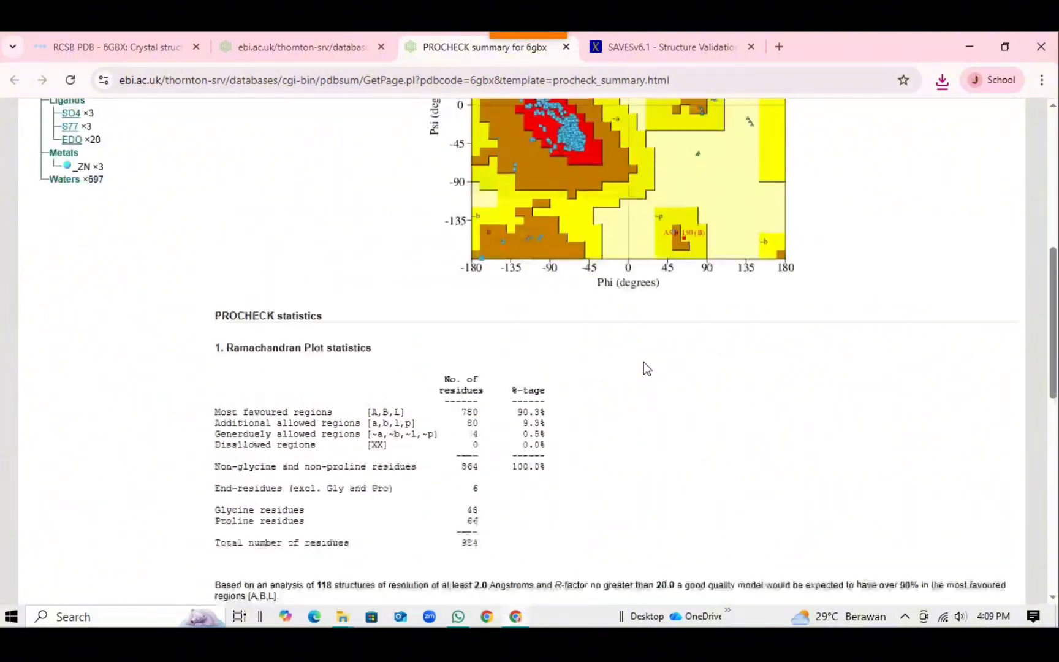
scroll(644, 361, "up", 4)
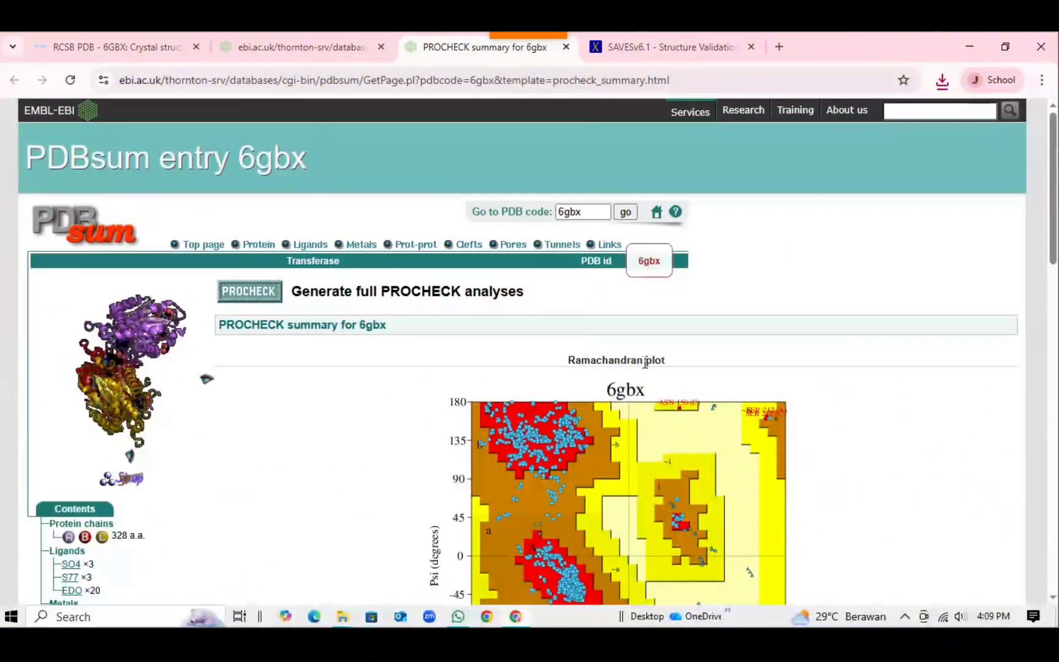
Upload 6GBX (1).pdb from the Downloads folder to the SAVES v6.1 page and run the programs.
left_click(610, 49)
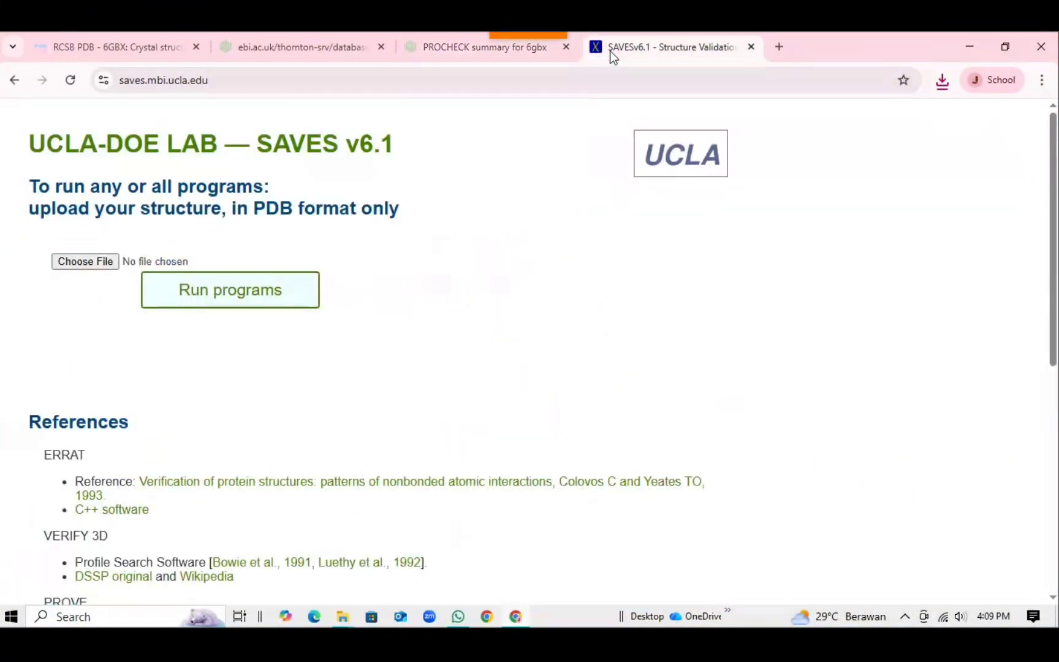
left_click(105, 266)
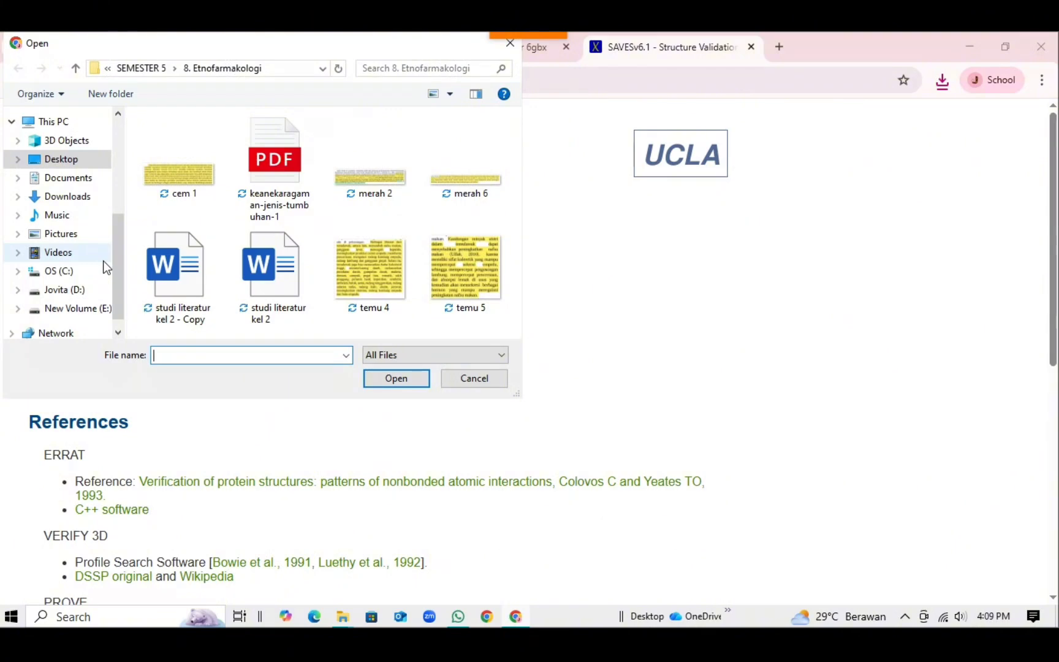
left_click(62, 197)
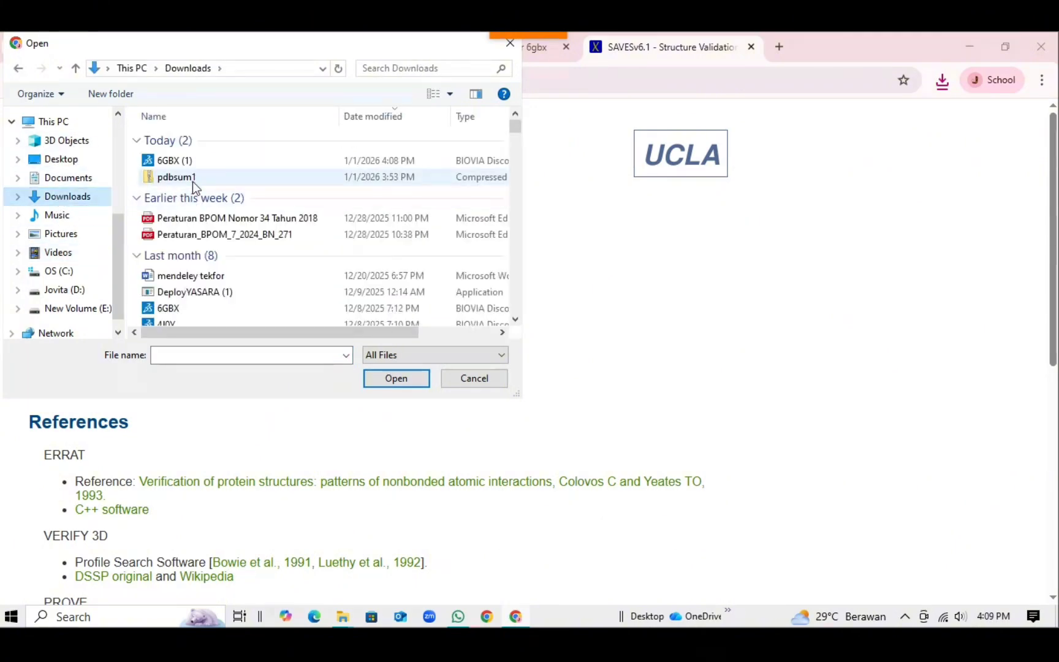
left_click(190, 167)
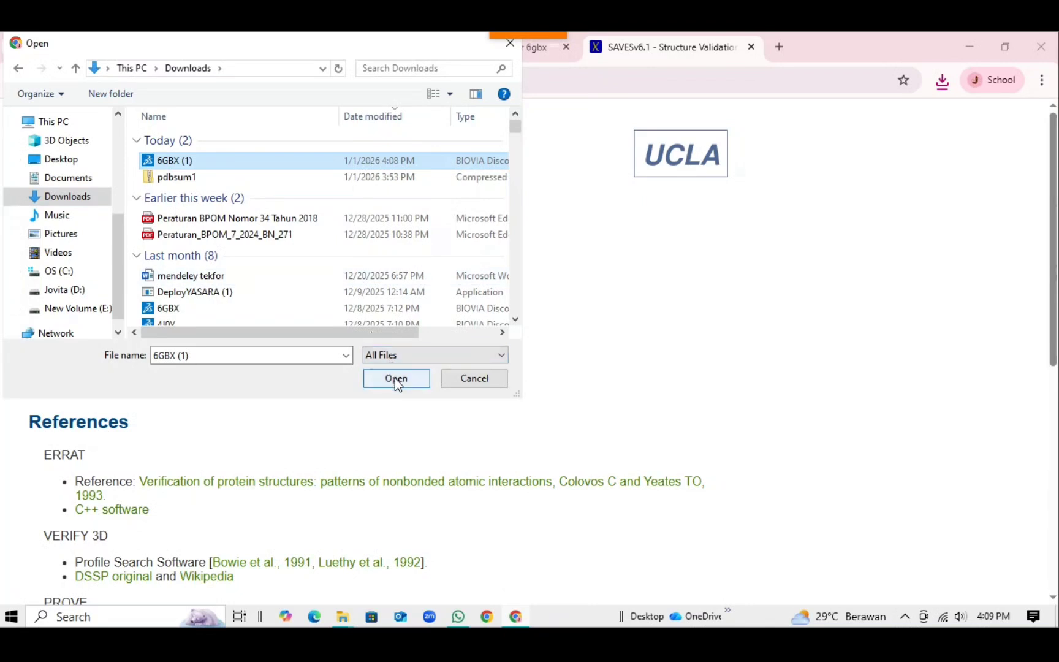
left_click(395, 379)
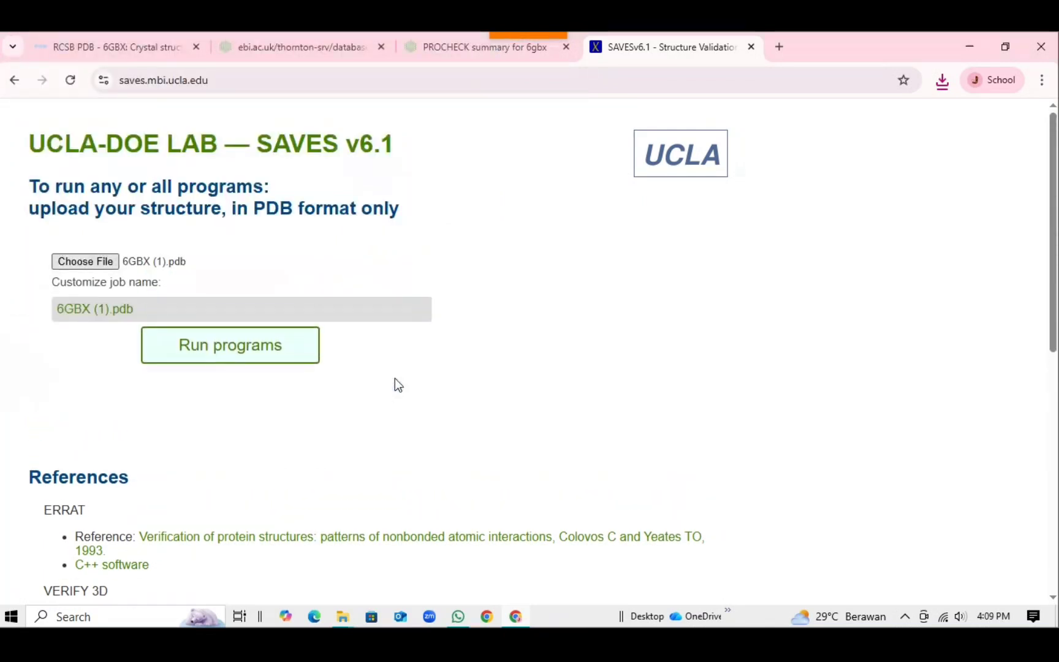
left_click(276, 349)
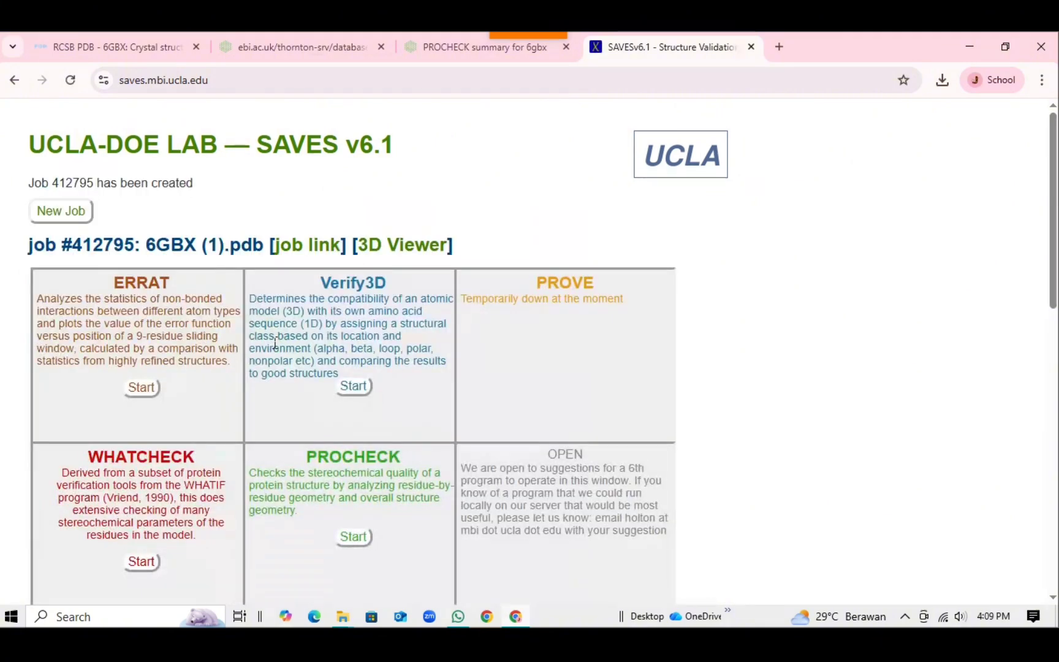
Start the ERRAT, Verify3D, WHATCHECK and PROCHECK analyses for the 6GBX (1).pdb job.
scroll(527, 277, "down", 1)
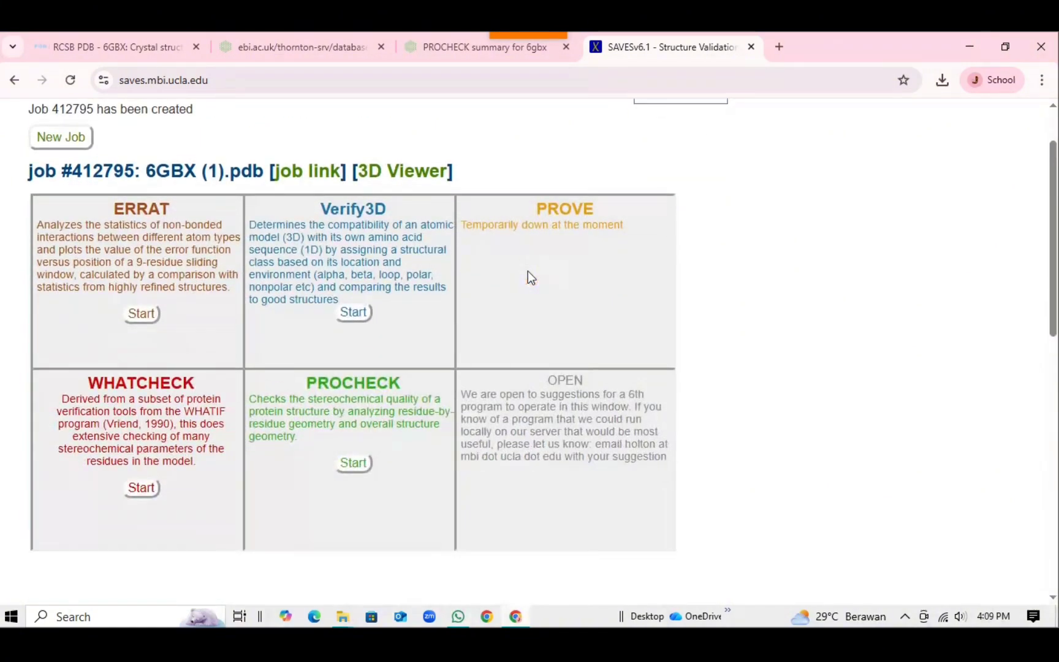
left_click(142, 315)
left_click(348, 315)
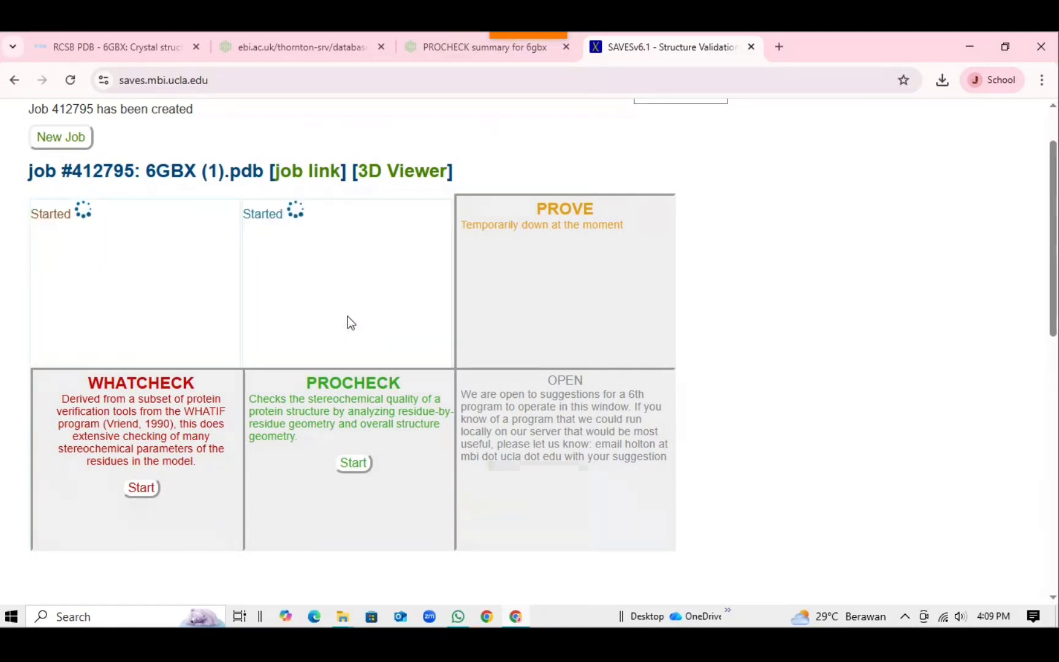
left_click(141, 487)
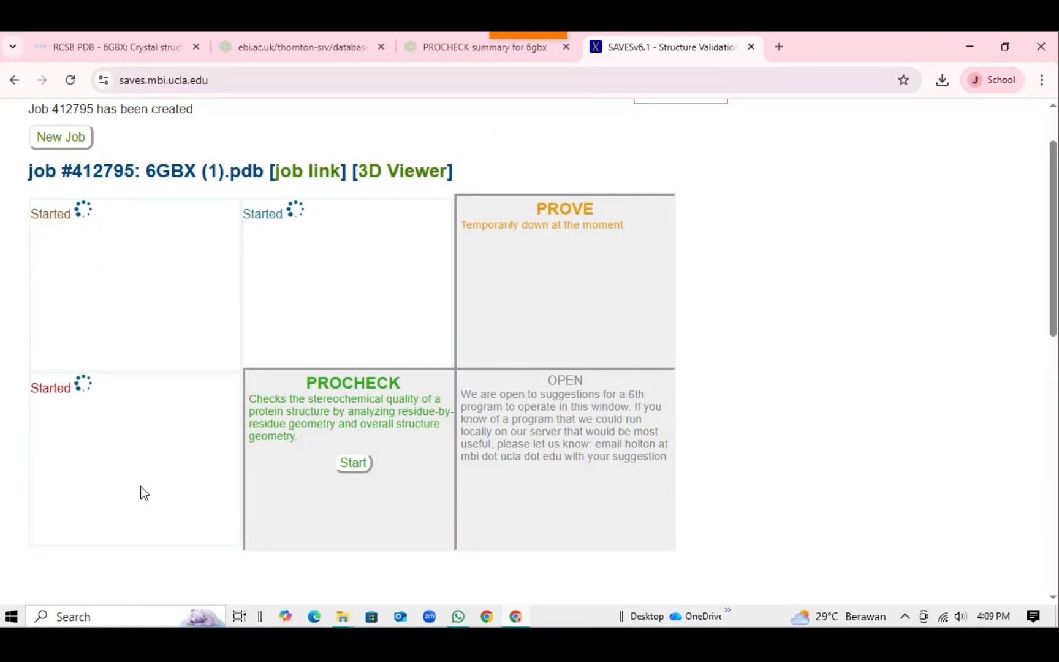
left_click(354, 467)
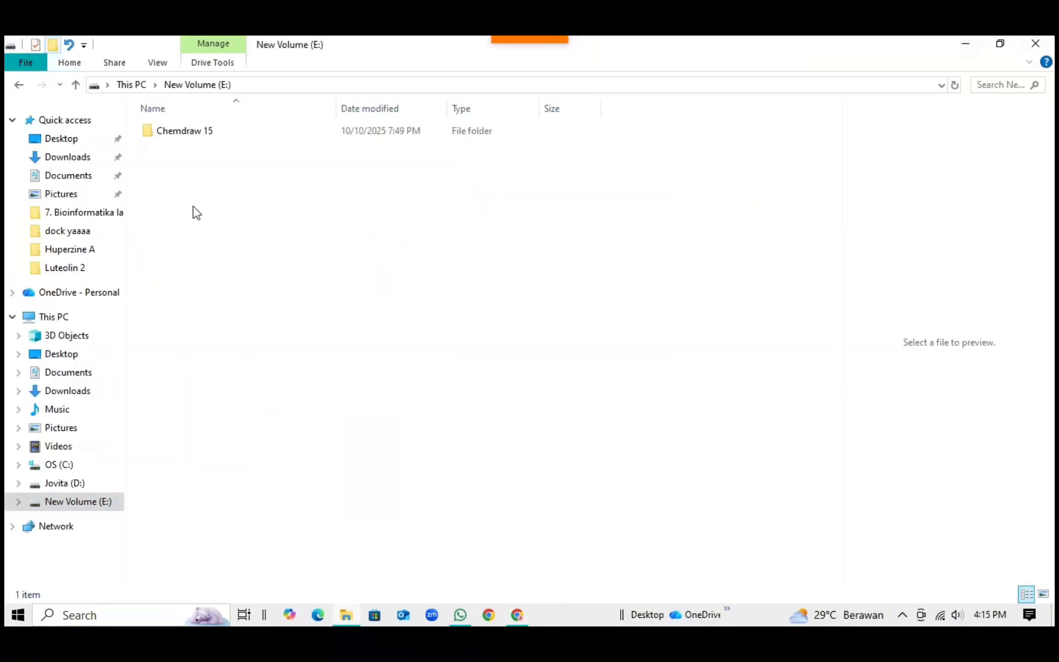
Create a folder named Docking Senyawa on New Volume (E:) in File Explorer.
key("ctrl+shift+n")
type("do")
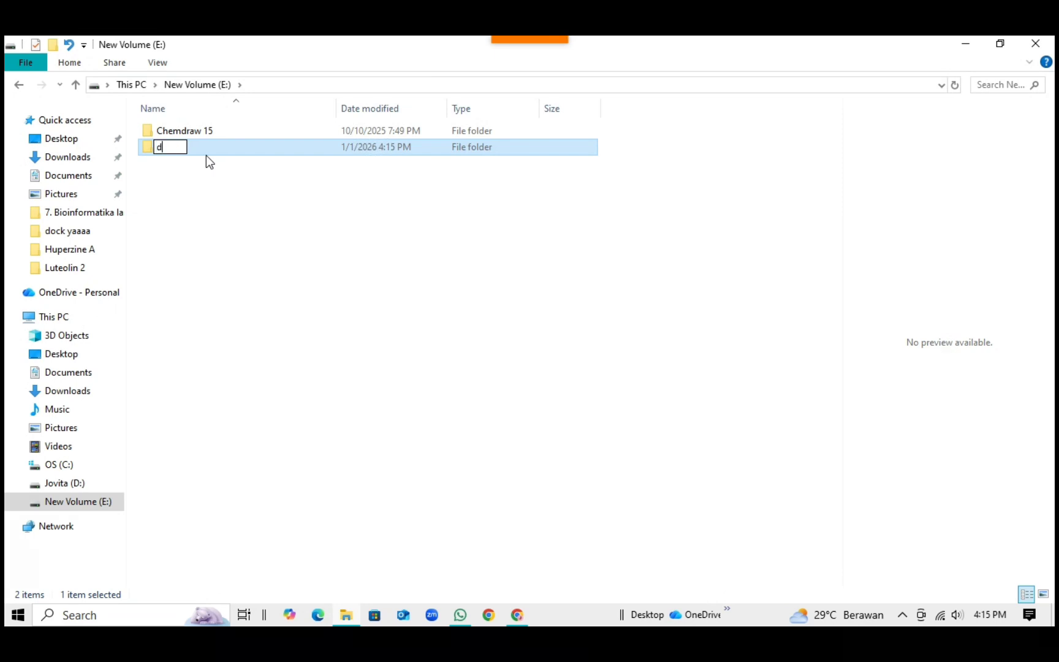
key("BackSpace")
key("BackSpace")
type("Do")
type("cking Senyawa")
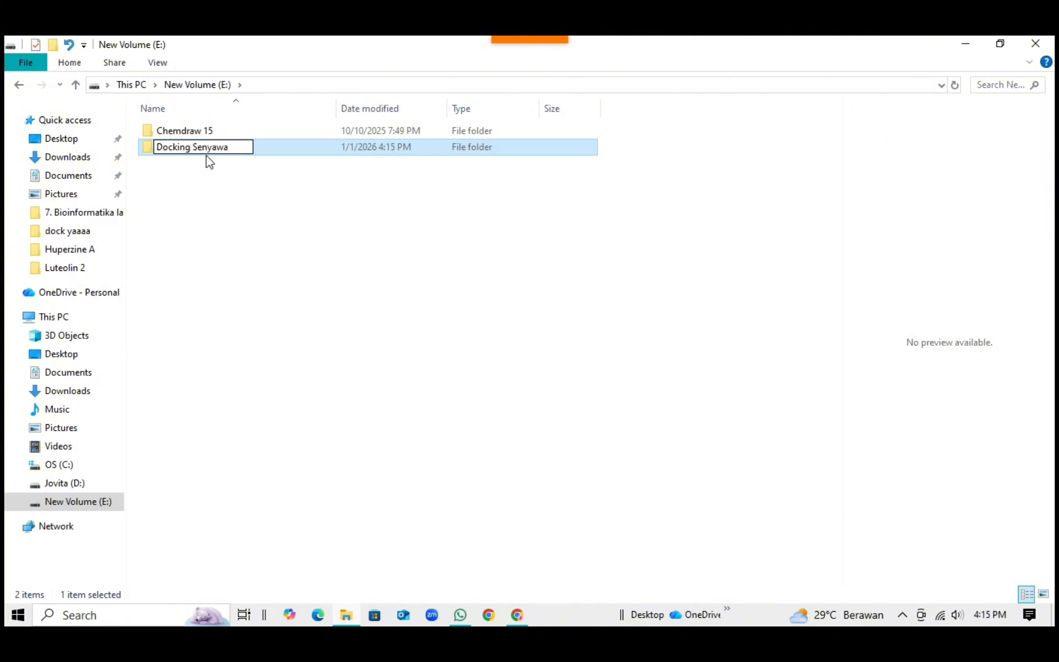
key("Return")
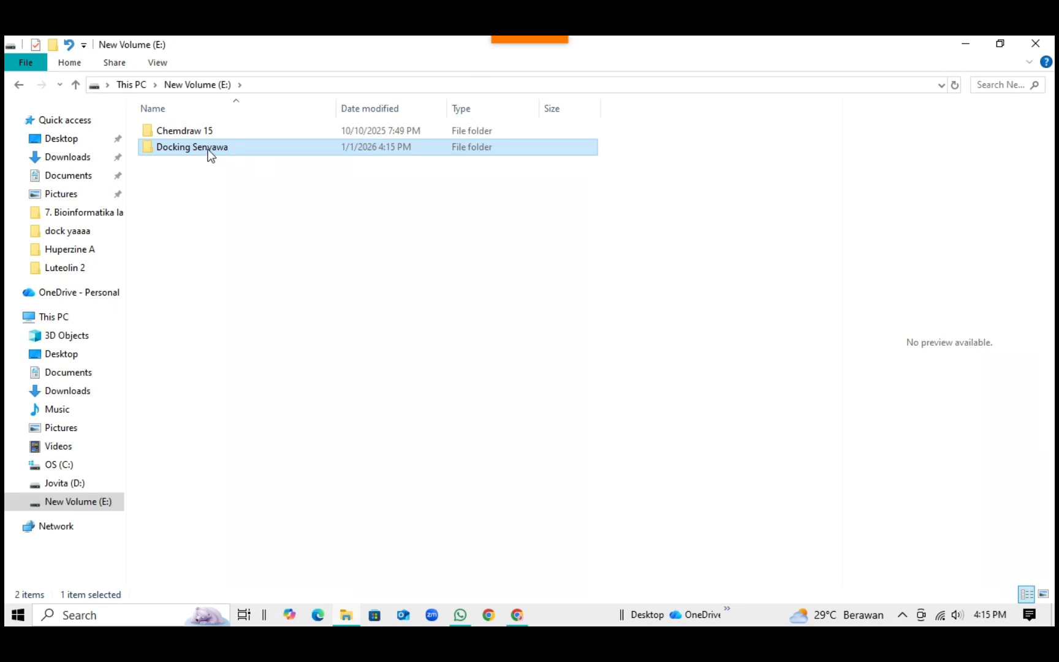
Create a subfolder named Ligan Alami inside Docking Senyawa and open it.
double_click(208, 149)
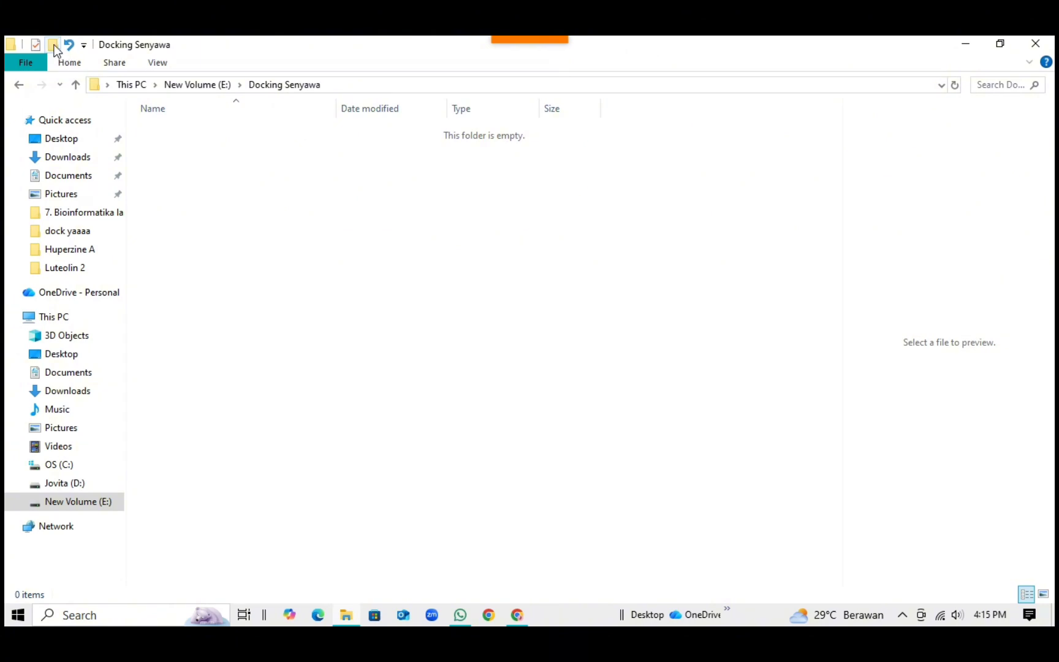
left_click(53, 45)
type("Lig")
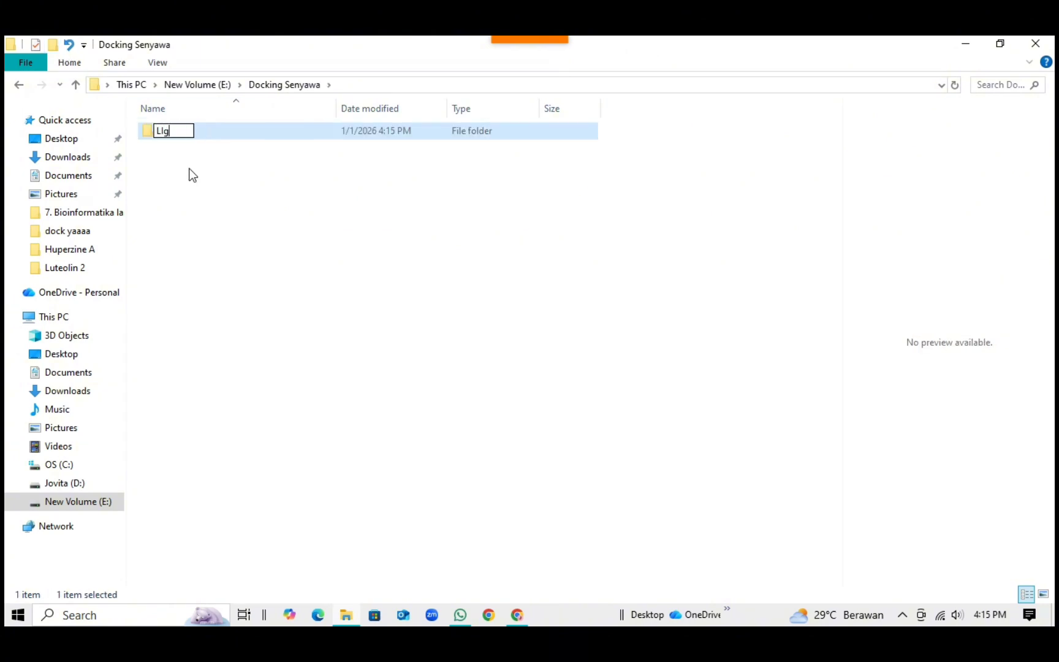
type("an")
key("BackSpace")
key("BackSpace")
key("BackSpace")
type("gan Alami")
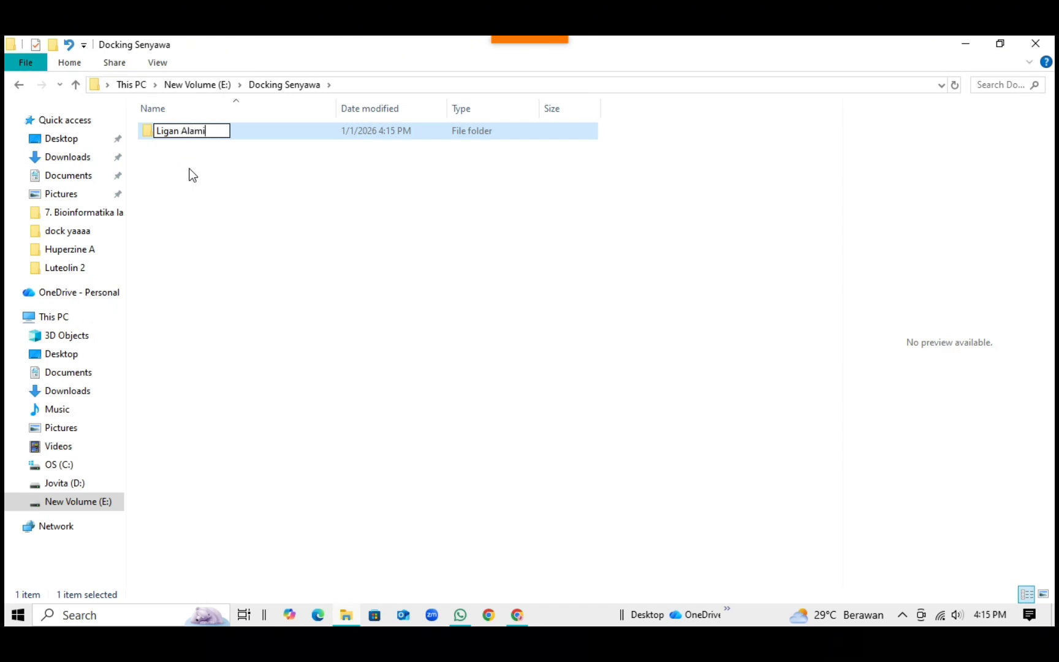
key("Return")
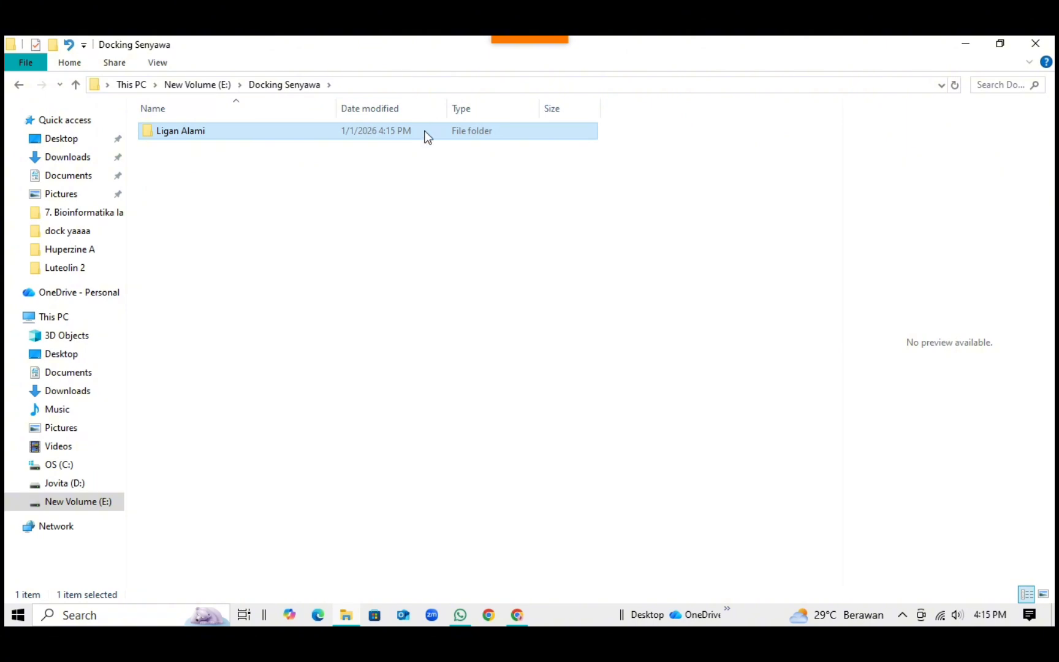
left_click(213, 133)
double_click(213, 133)
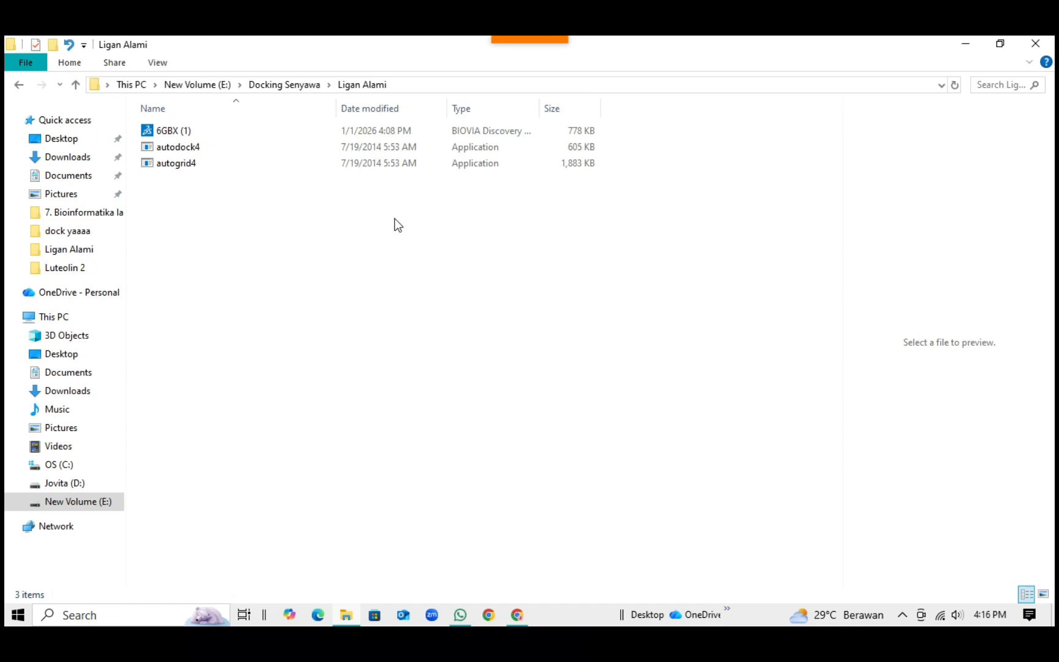
Minimize the folder window, launch Molegro Molecular Viewer from the desktop and maximize it.
left_click(966, 46)
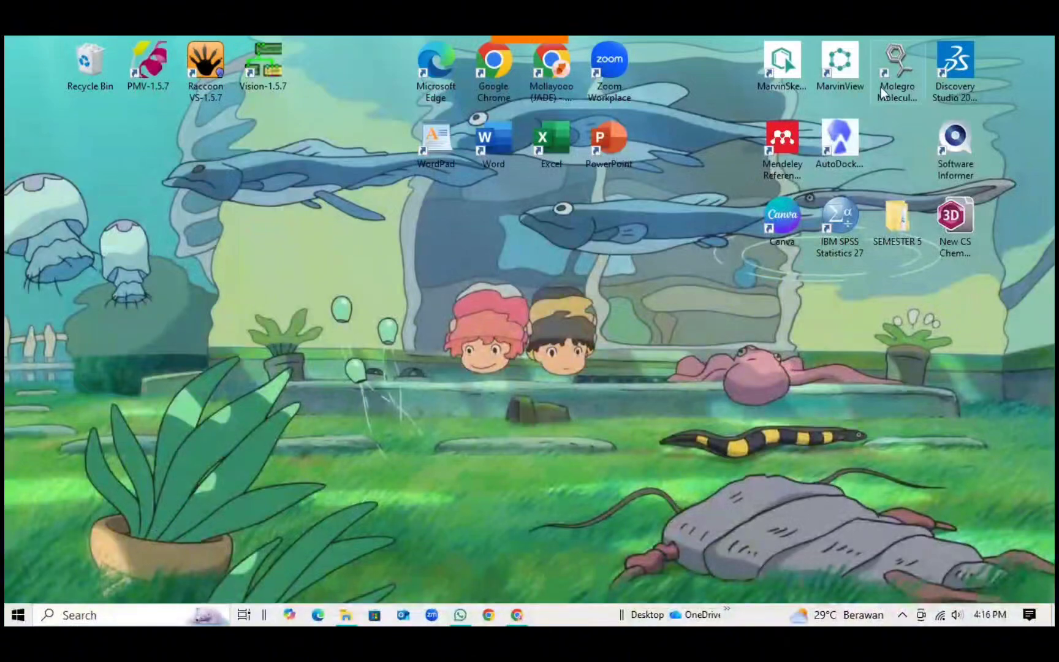
double_click(894, 60)
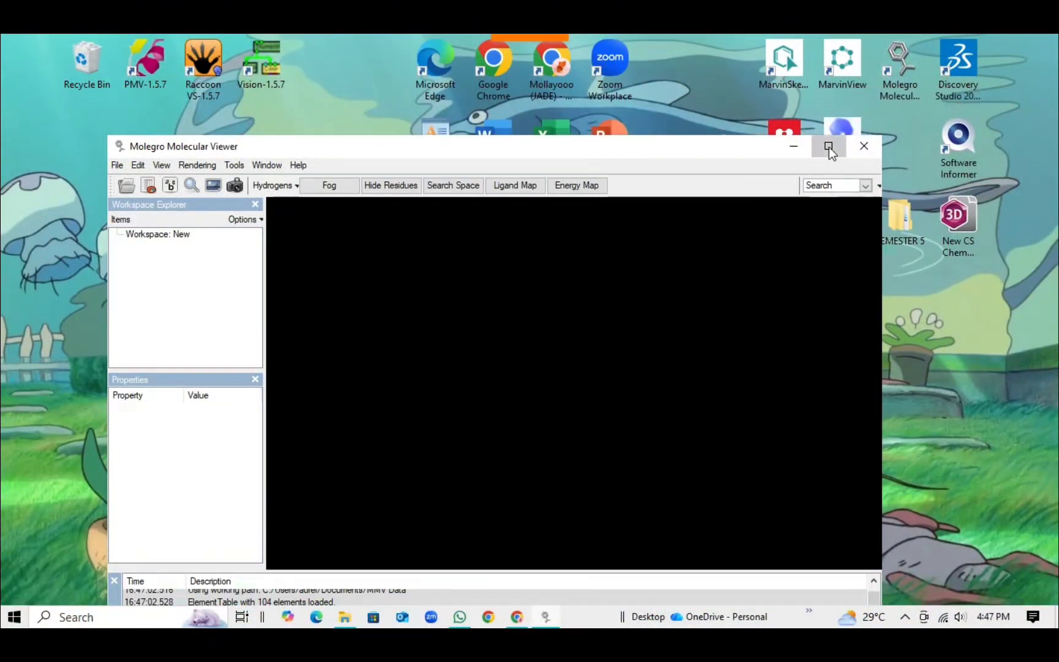
left_click(828, 147)
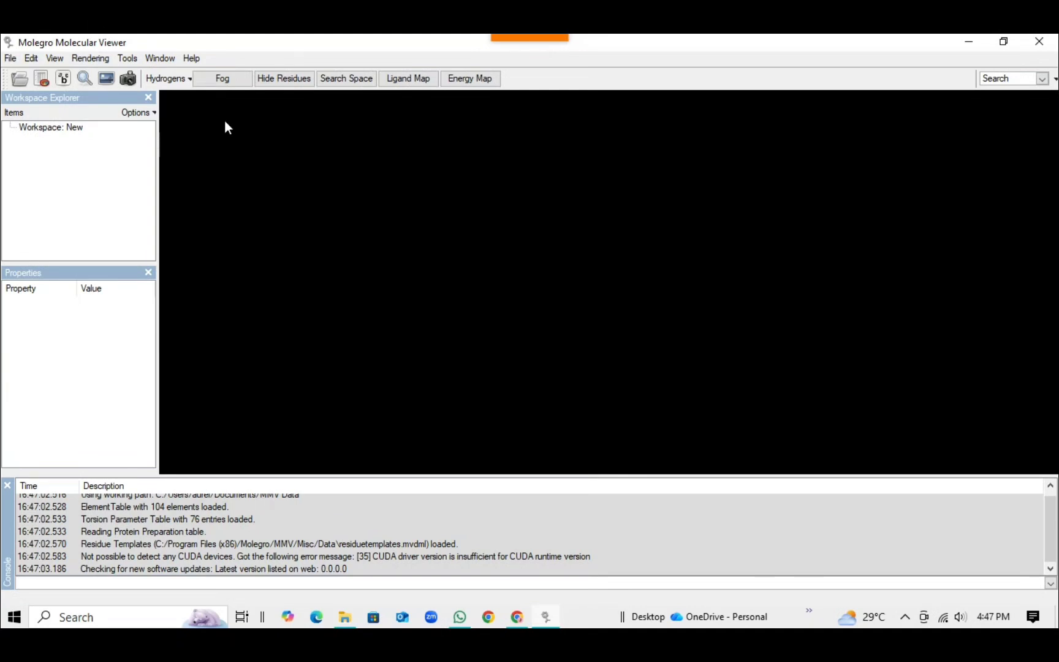
Open the 6GBX (1) file from the Ligan Alami folder in Docking Senyawa on New Volume (E:) for import.
left_click(19, 79)
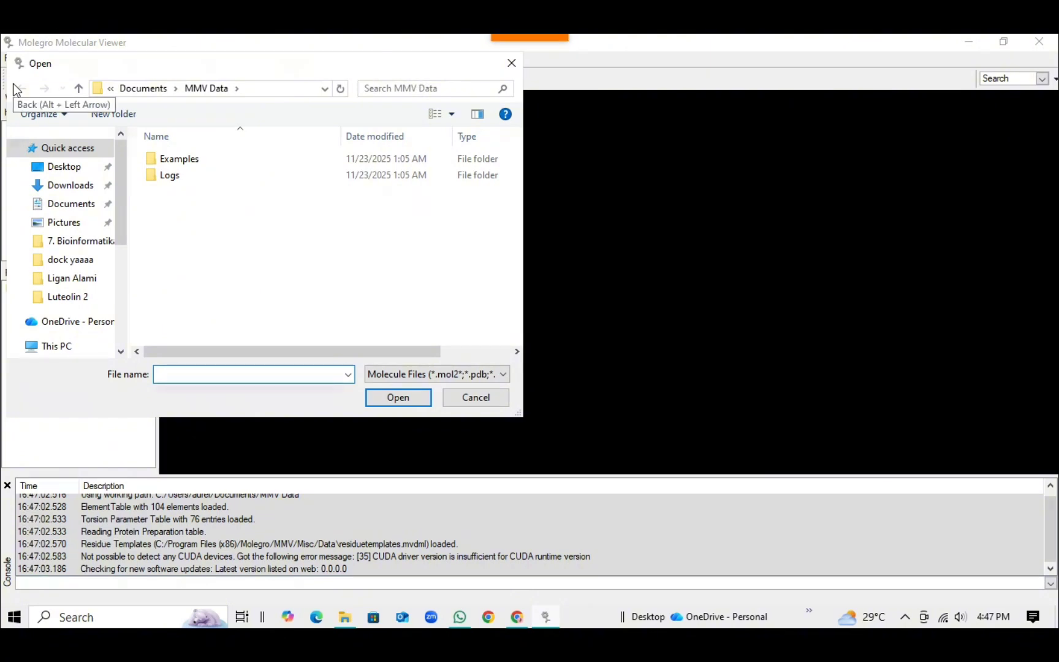
scroll(81, 309, "down", 3)
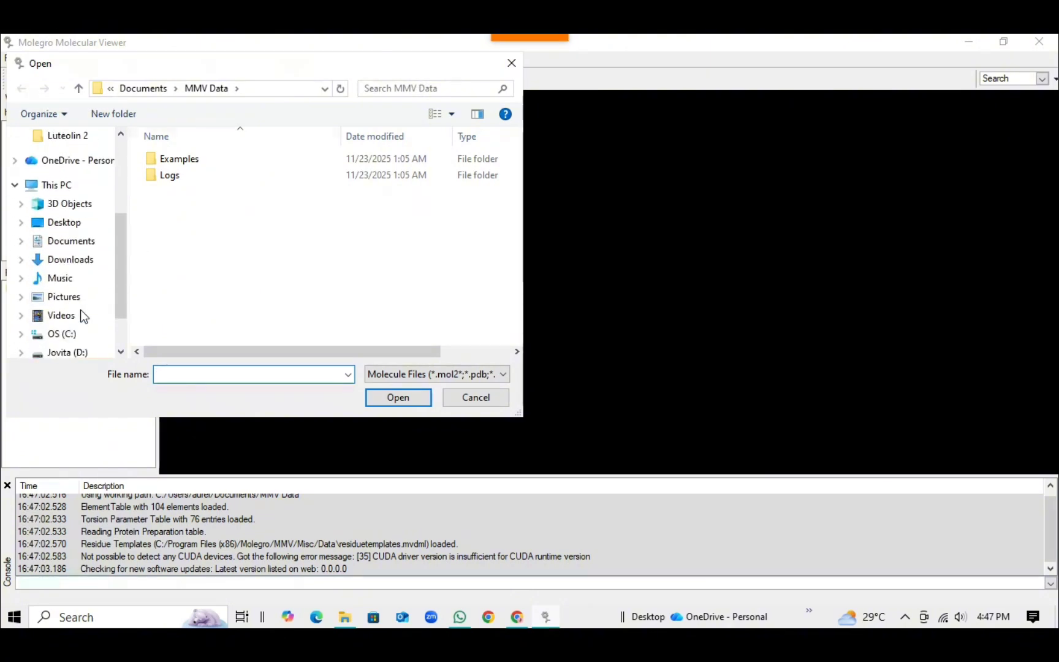
scroll(81, 309, "down", 2)
left_click(76, 304)
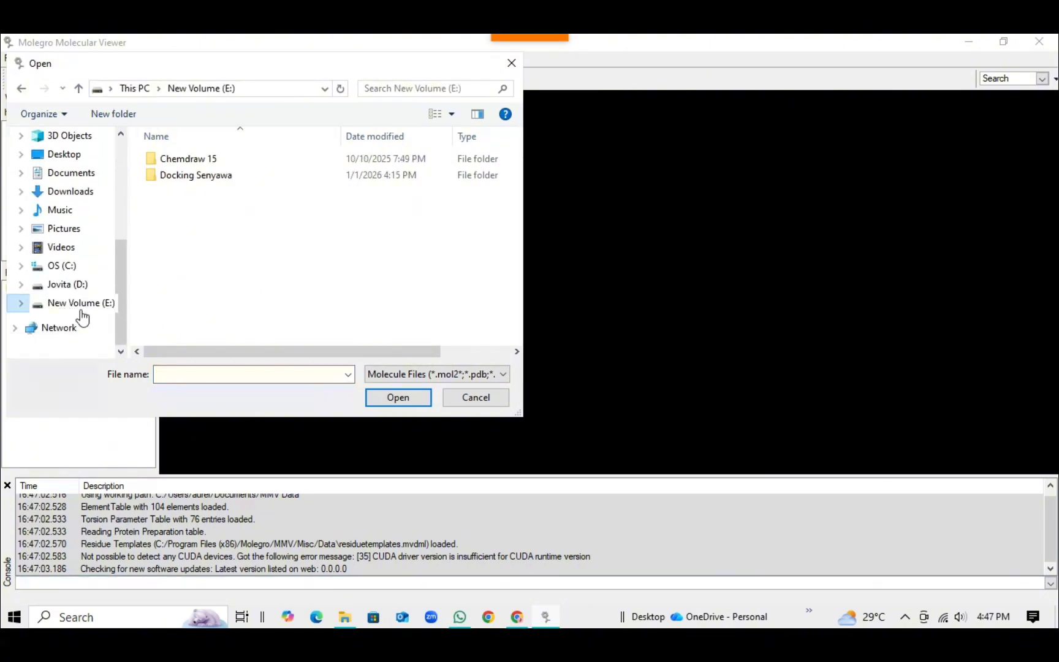
double_click(206, 175)
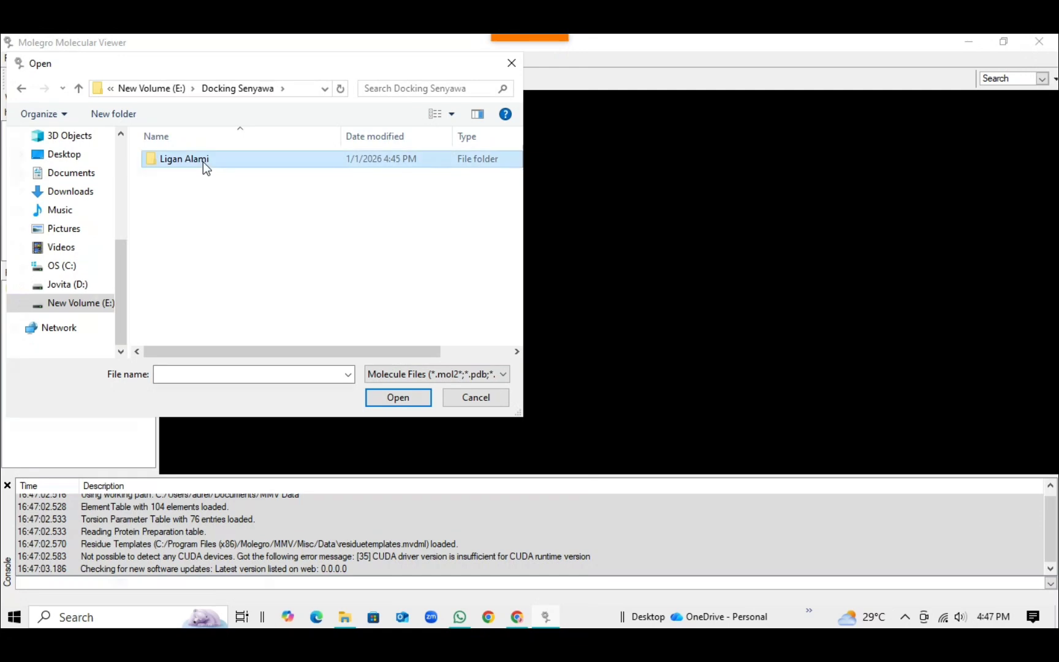
double_click(203, 161)
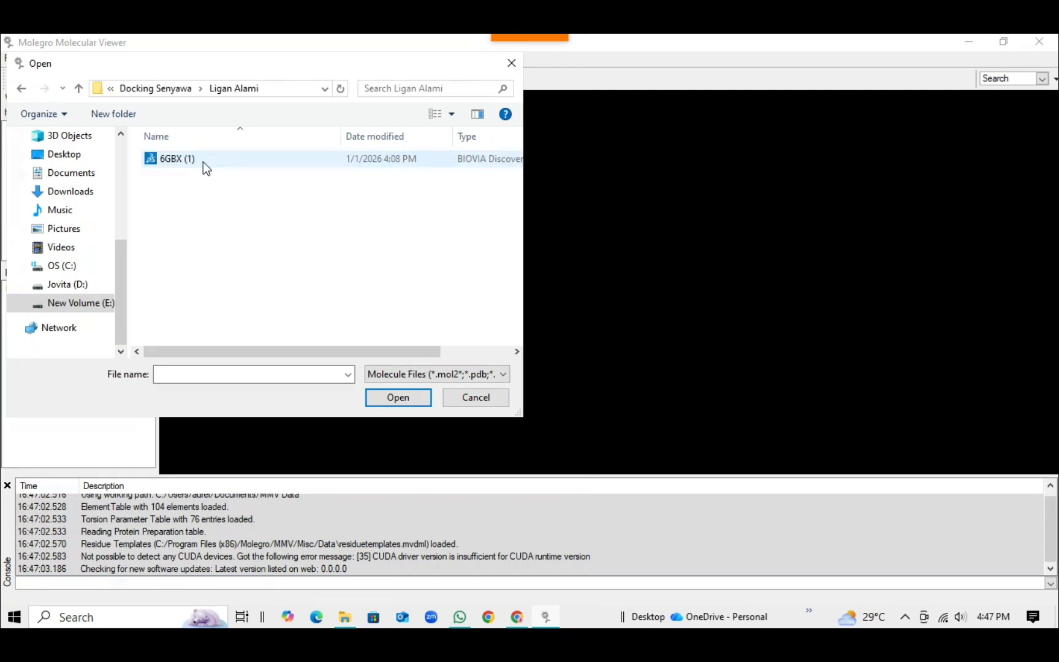
left_click(398, 398)
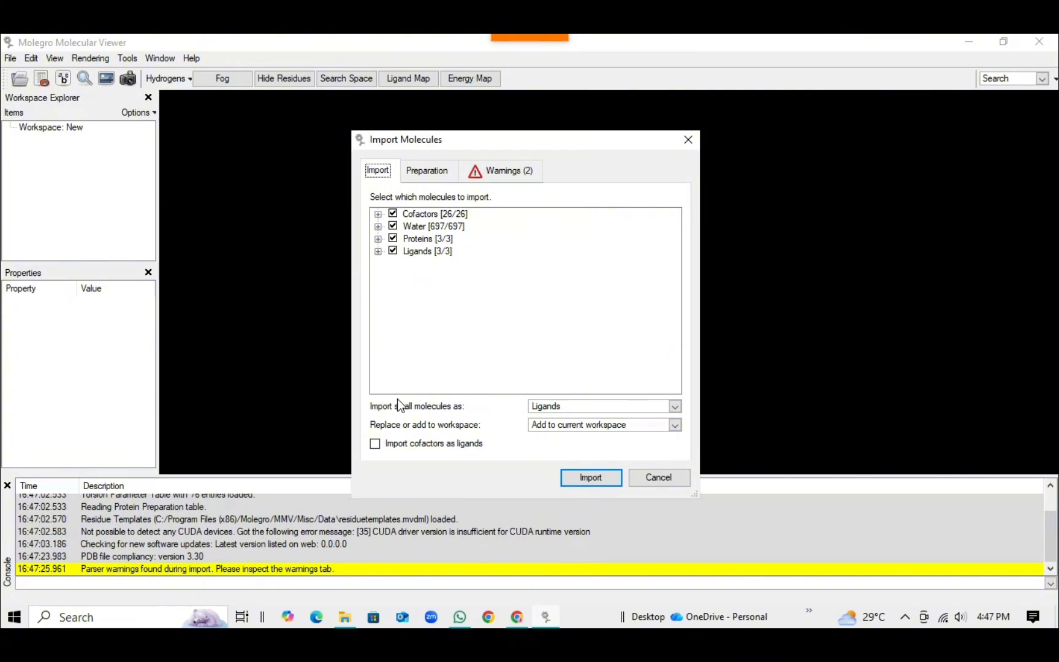
Exclude all cofactors, all water and protein chains B and C from the import, keeping protein chain 6GBX [A].
left_click(393, 214)
left_click(393, 226)
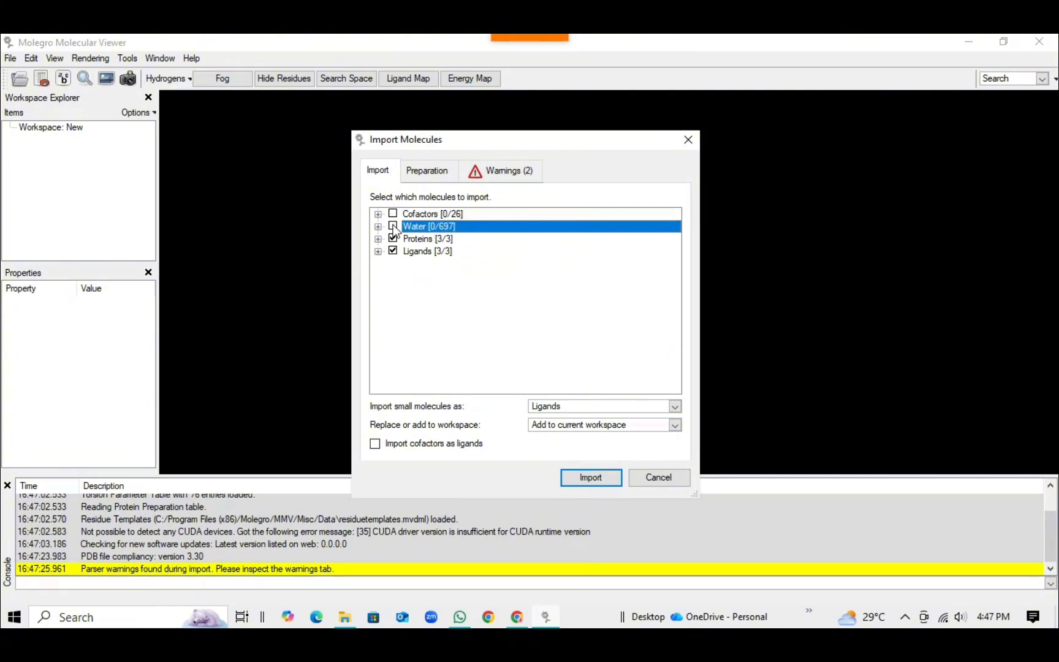
left_click(379, 239)
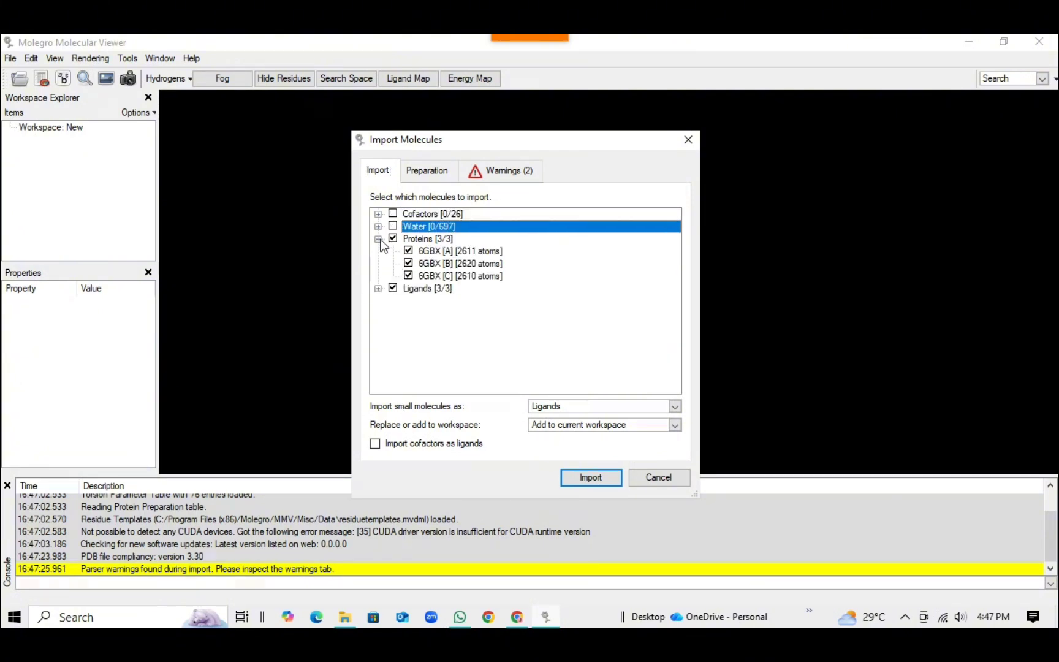
left_click(409, 264)
left_click(409, 276)
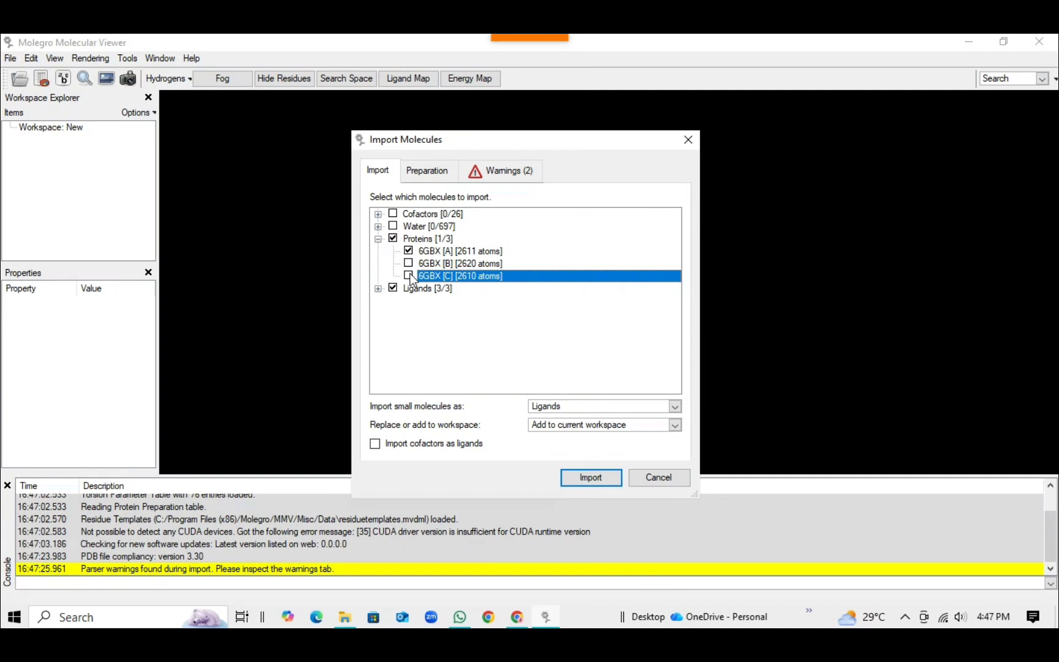
Exclude ligands S77_403 [B] and S77_403 [C], then import the remaining protein chain and ligand A.
left_click(379, 289)
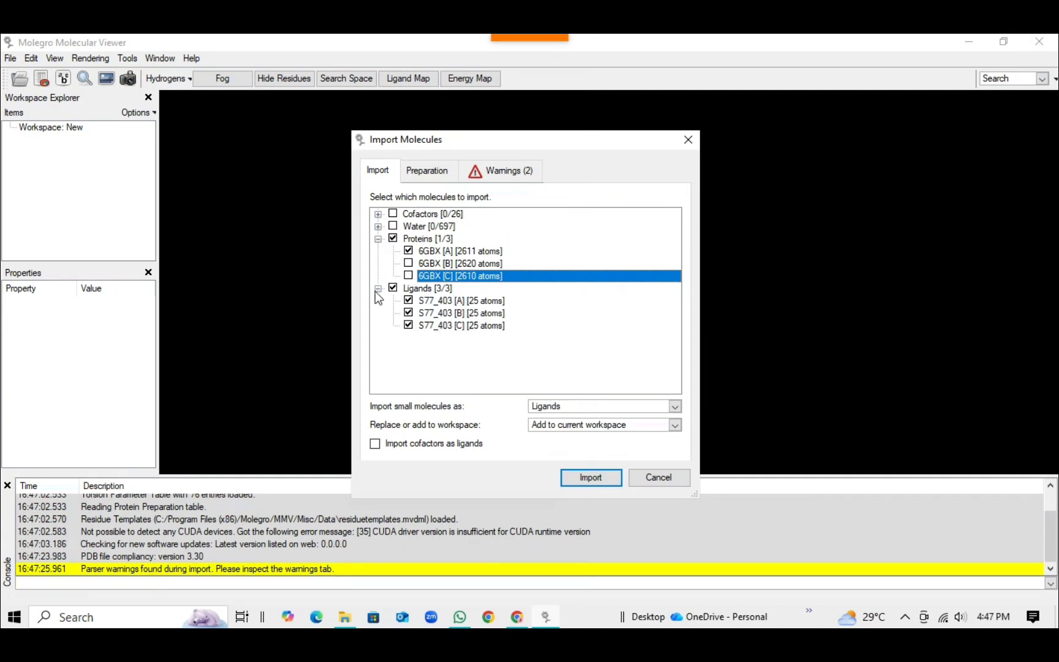
left_click(408, 313)
left_click(409, 326)
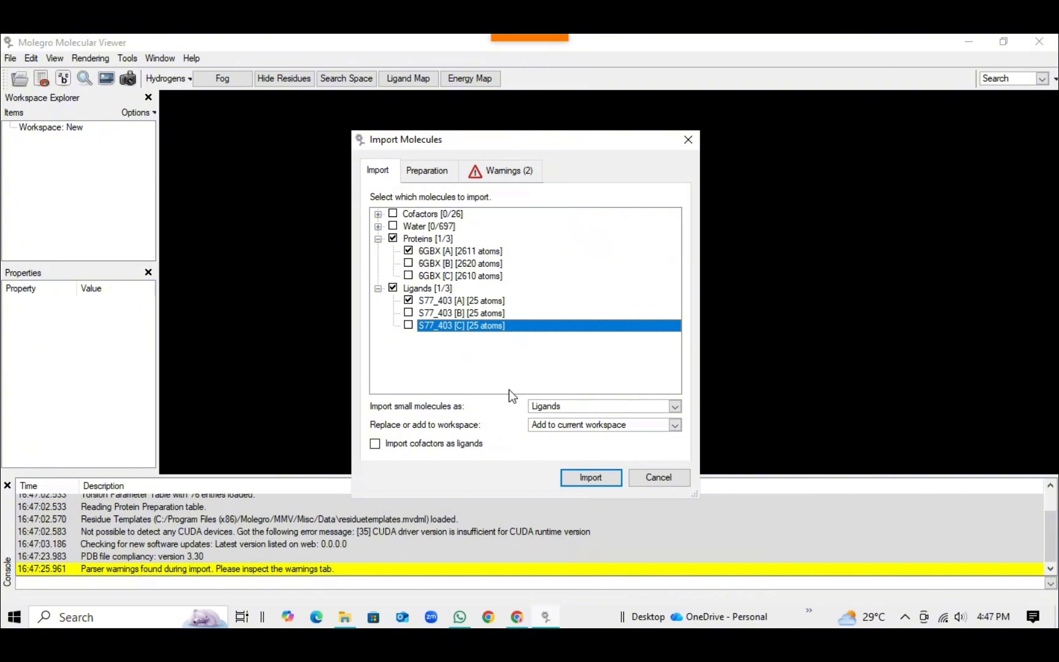
left_click(577, 479)
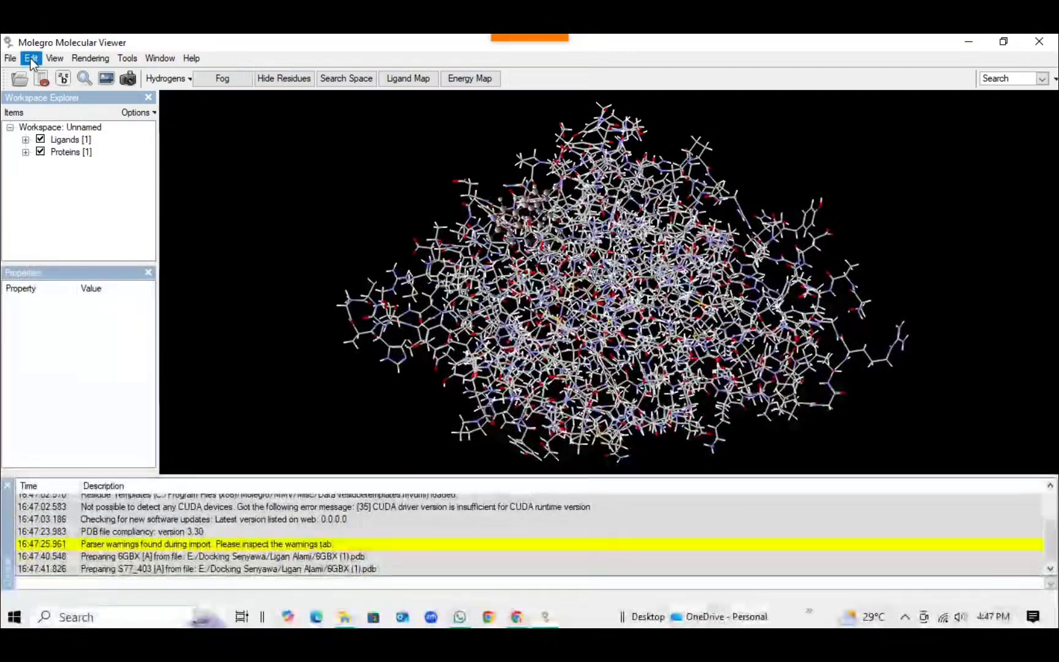
Start a molecule export that contains only the protein, with the ligand excluded.
left_click(10, 58)
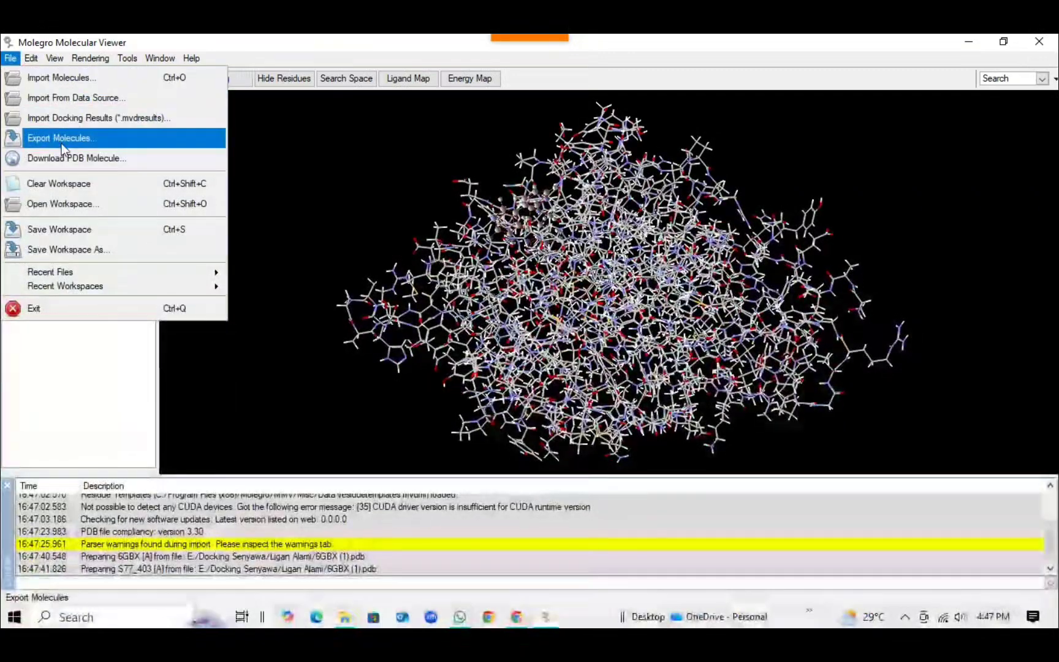
left_click(60, 138)
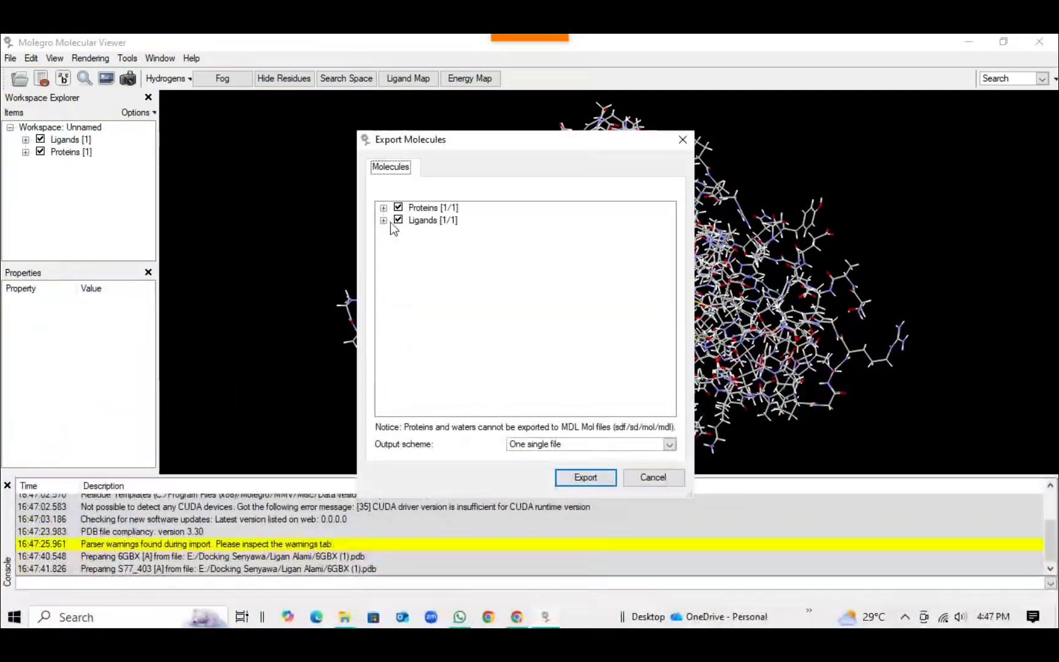
left_click(398, 220)
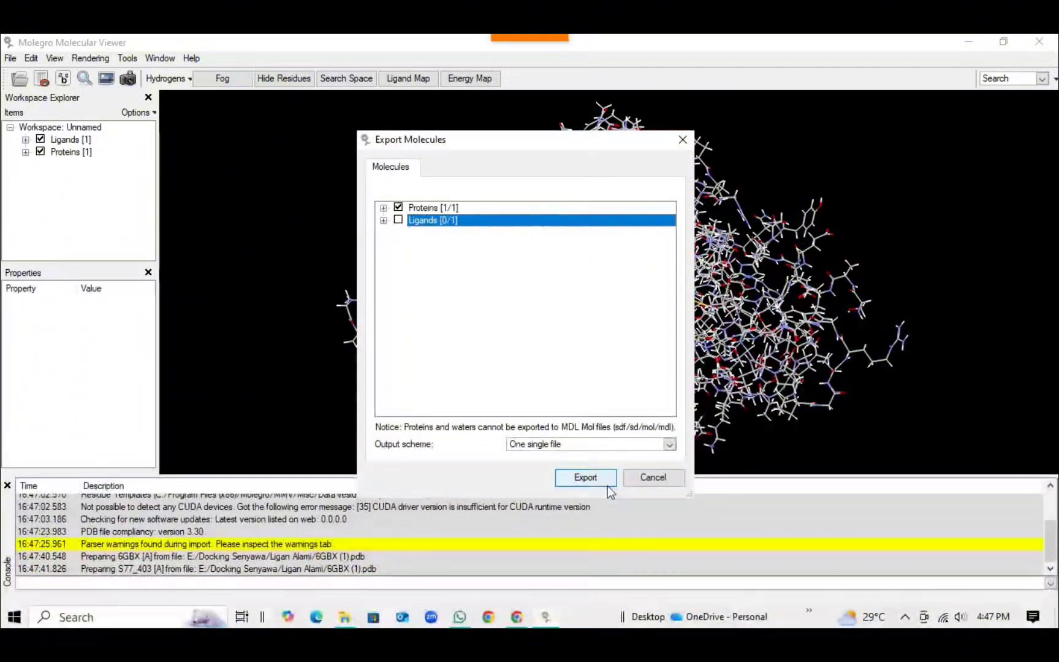
left_click(590, 482)
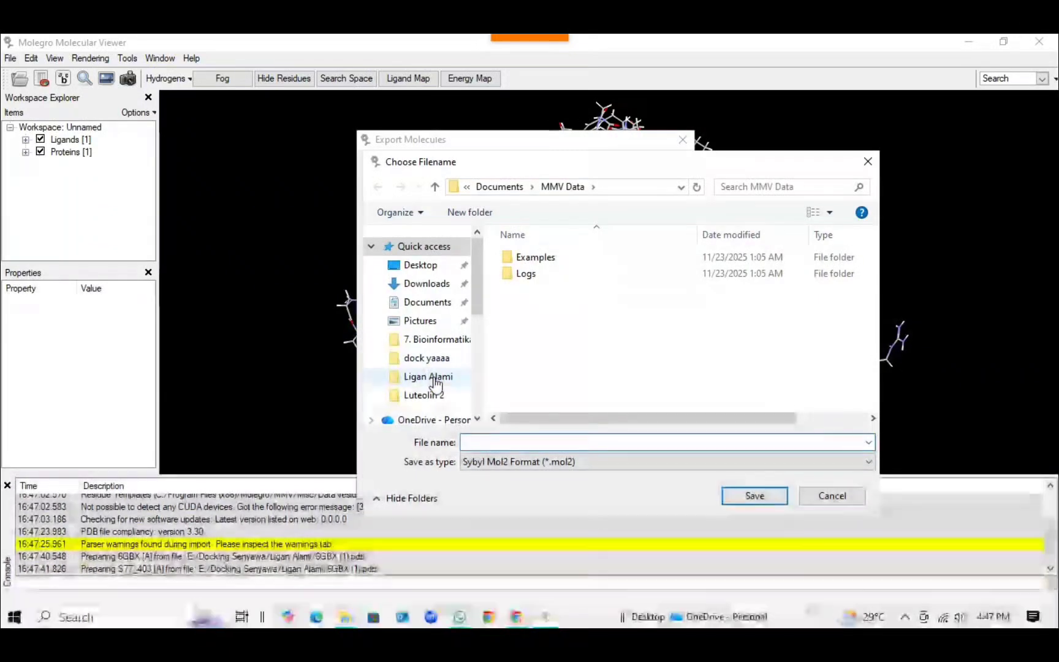
Save the protein export as Protein in Protein Data Bank format in Docking Senyawa\Ligan Alami on New Volume (E:).
scroll(435, 380, "down", 2)
scroll(435, 380, "down", 3)
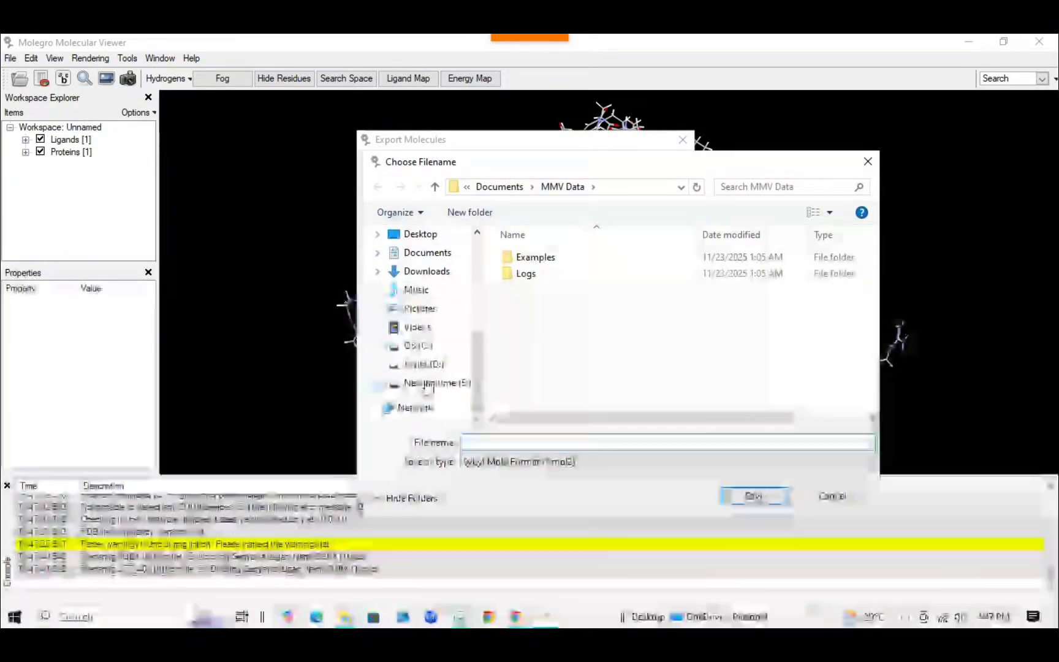
left_click(426, 383)
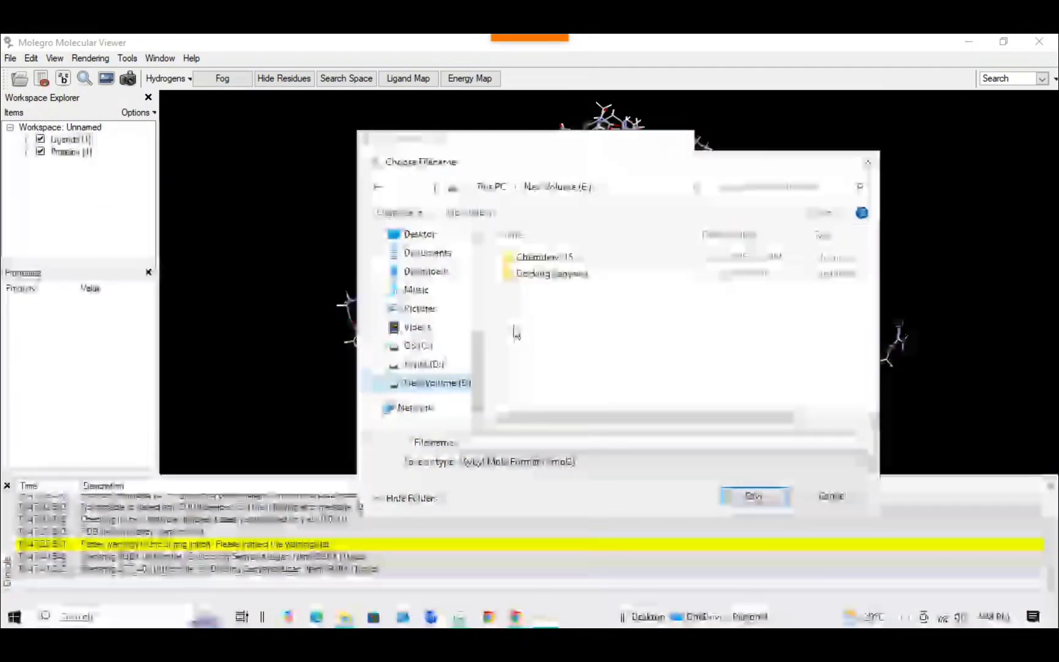
double_click(547, 275)
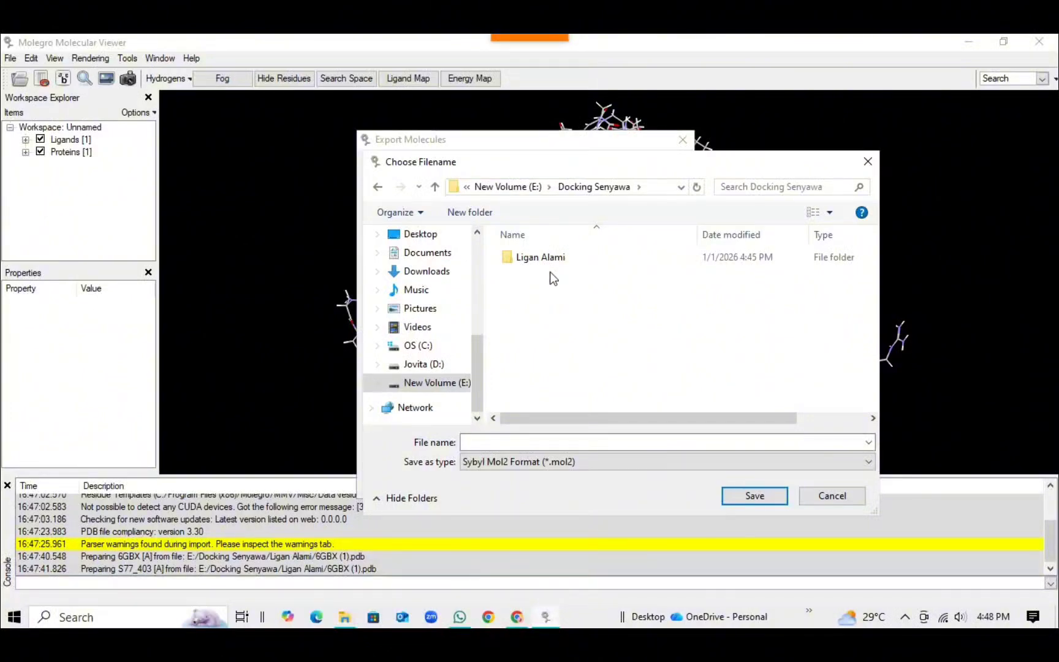
double_click(539, 257)
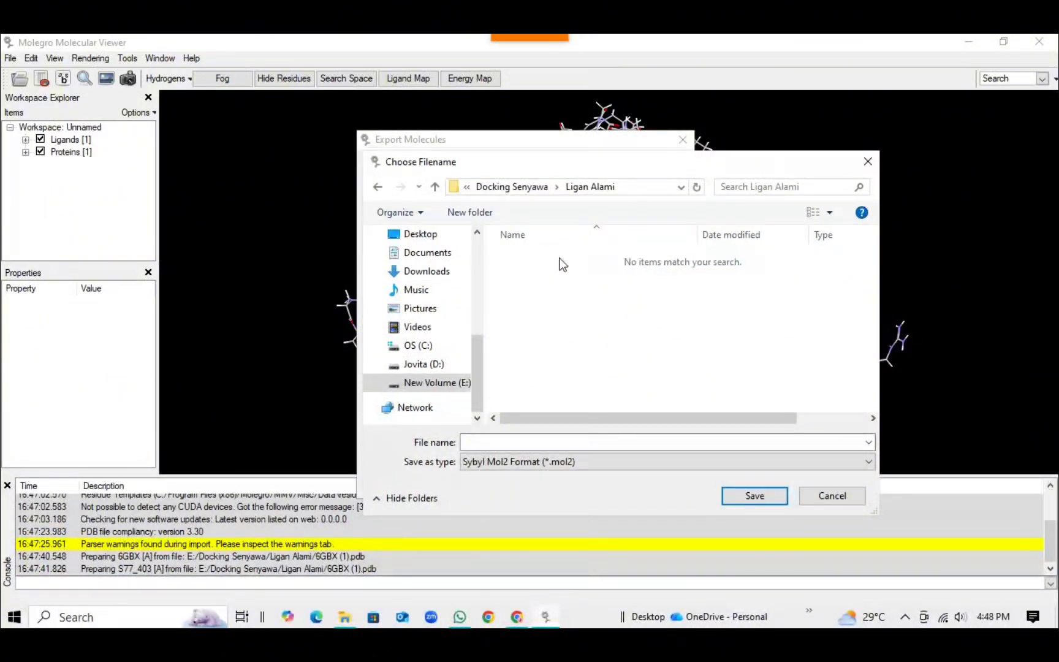
left_click(519, 441)
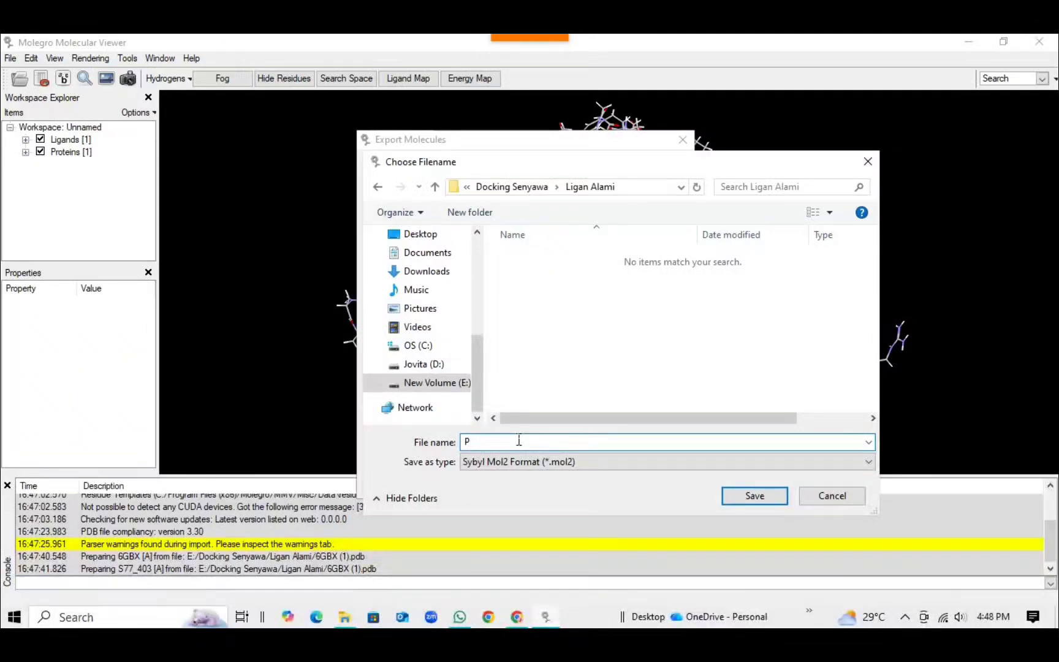
type("Protein")
left_click(533, 462)
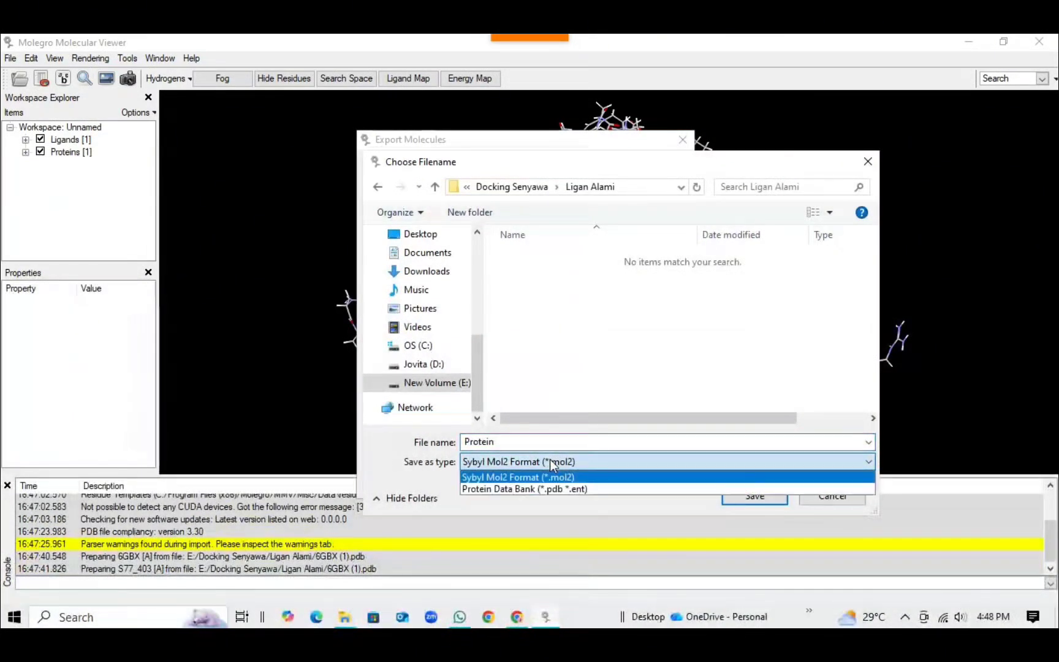
left_click(535, 490)
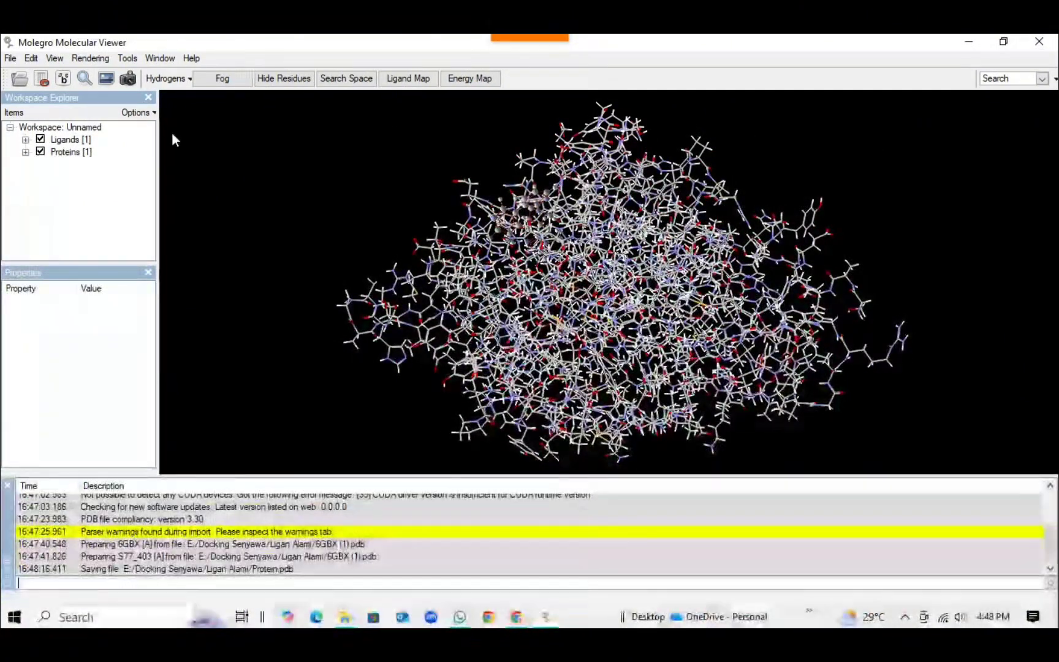
Export only the ligand, without the protein, as Ligand in Protein Data Bank format to the Ligan Alami folder.
left_click(11, 60)
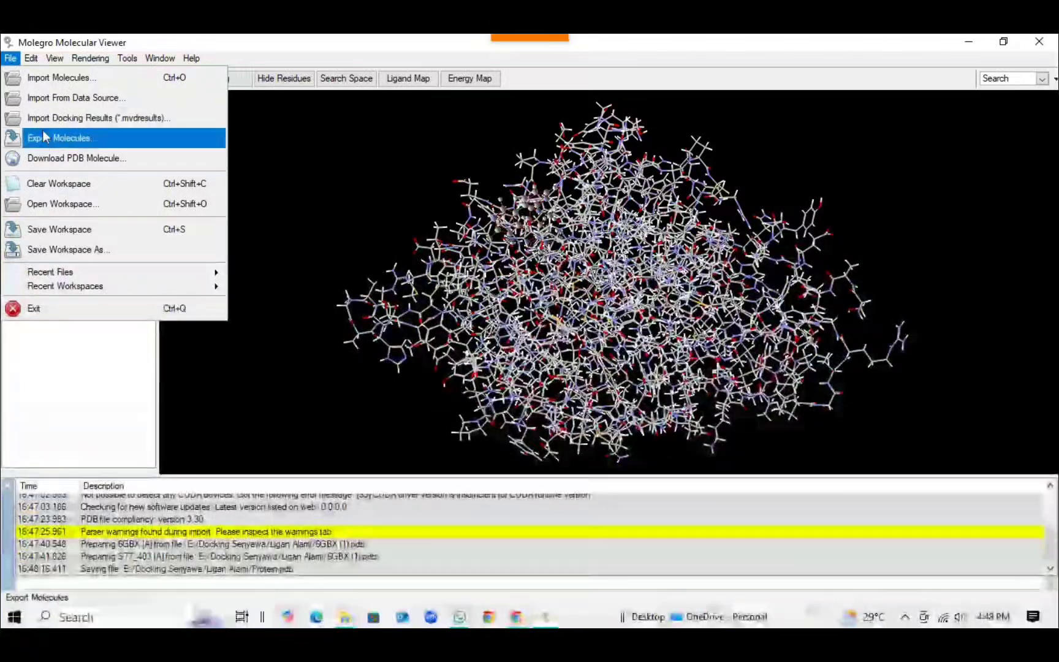
left_click(42, 131)
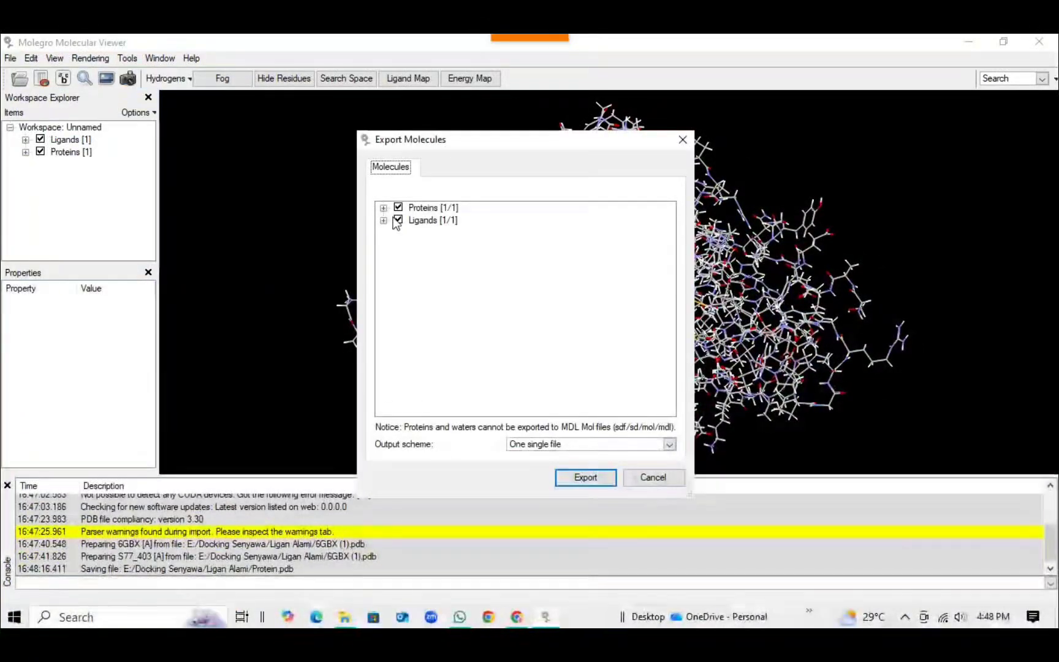
left_click(399, 207)
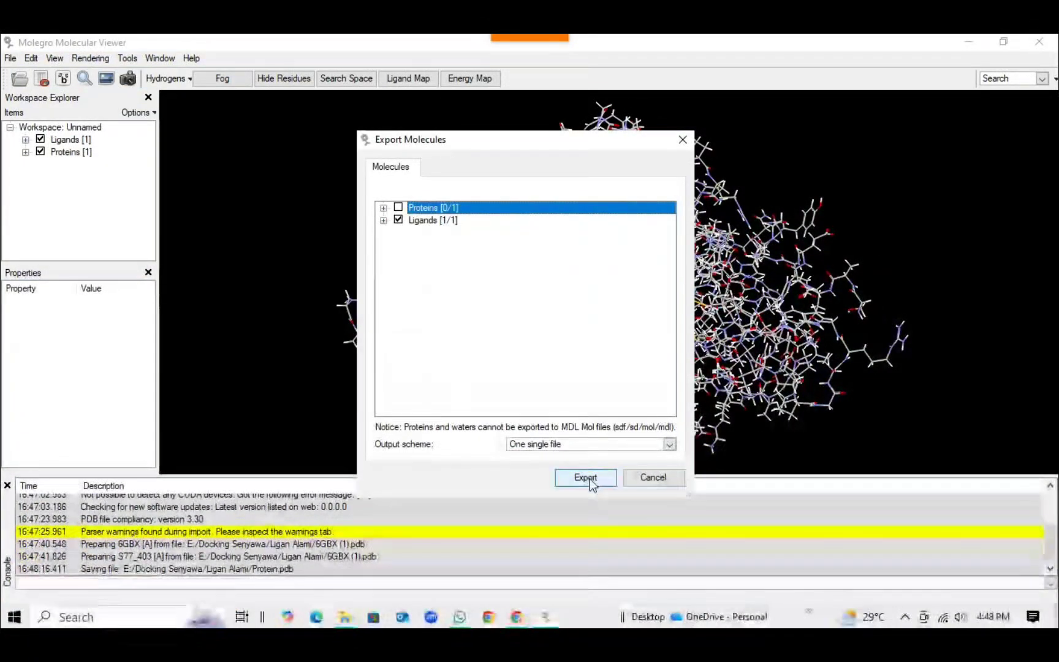
left_click(590, 480)
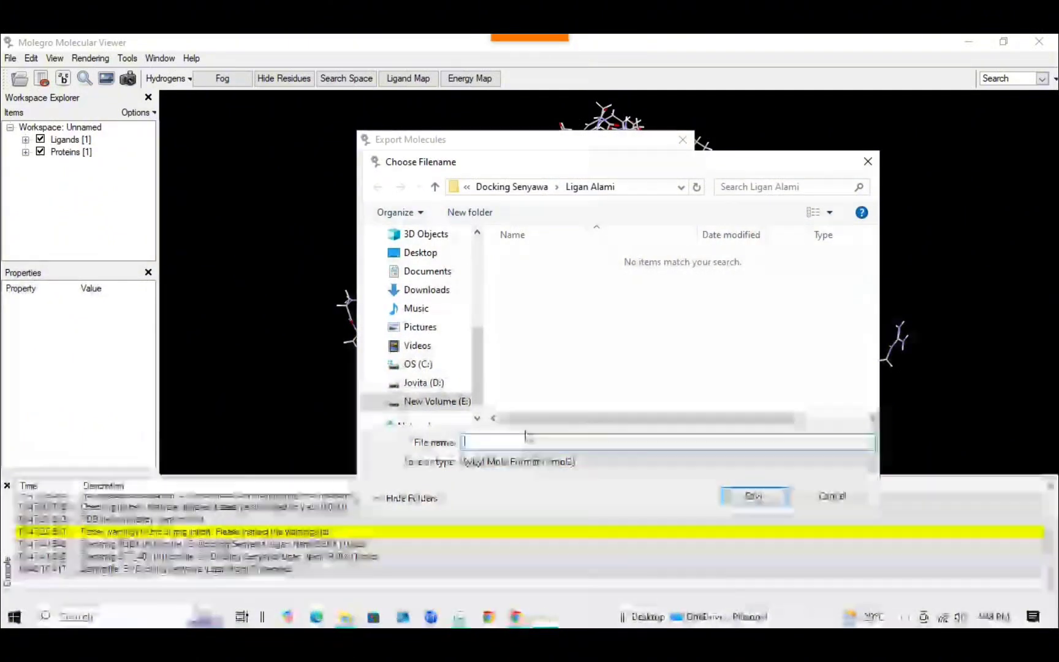
type("Liga")
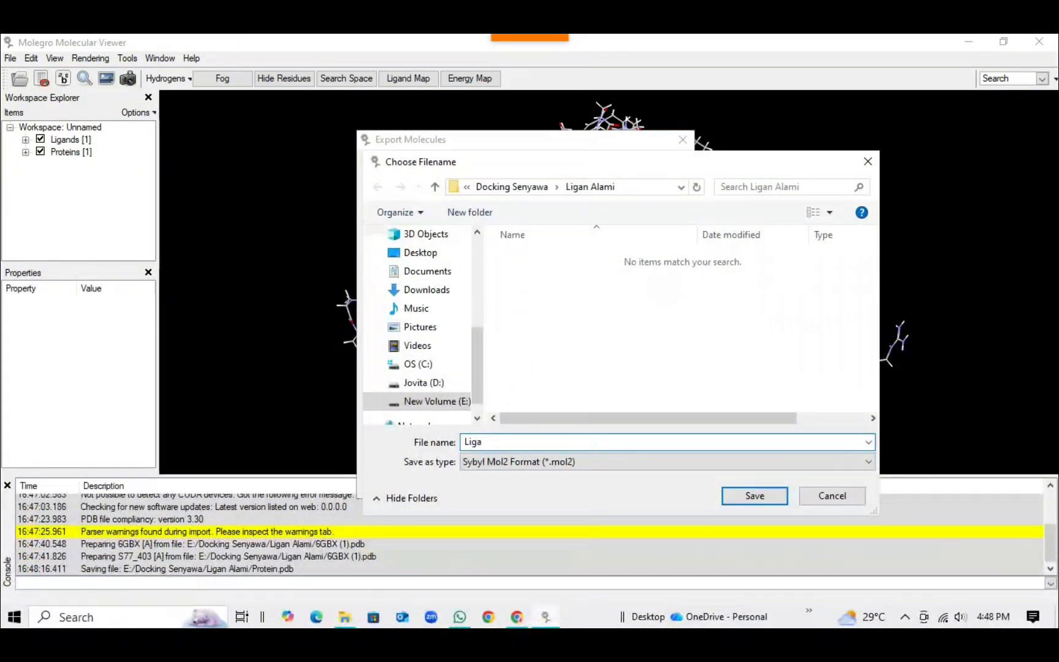
type("nd")
left_click(596, 463)
left_click(559, 498)
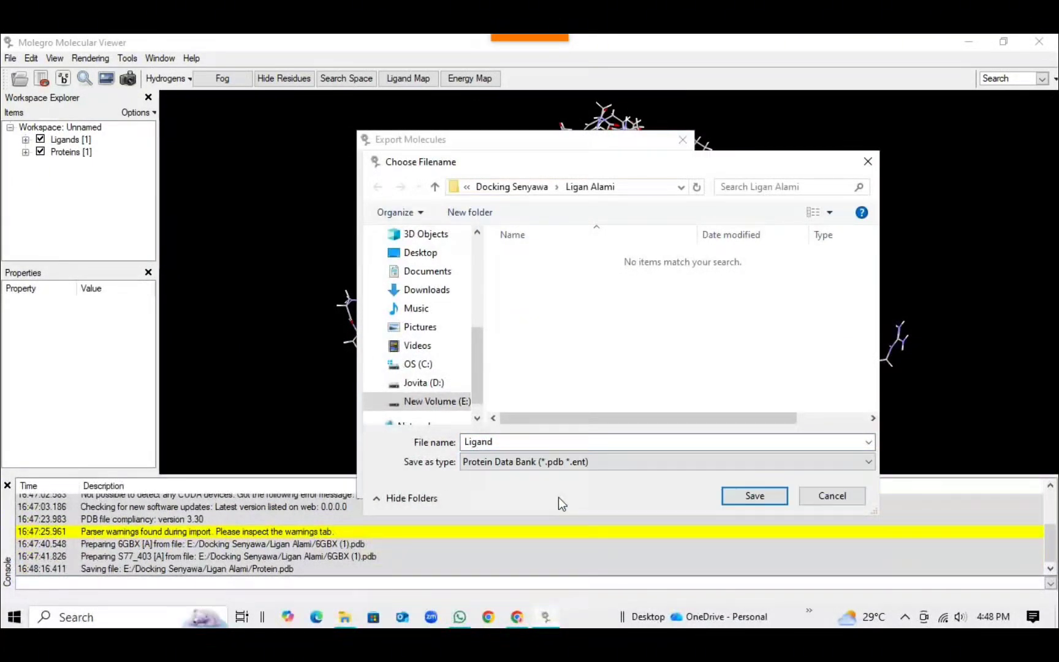
left_click(754, 496)
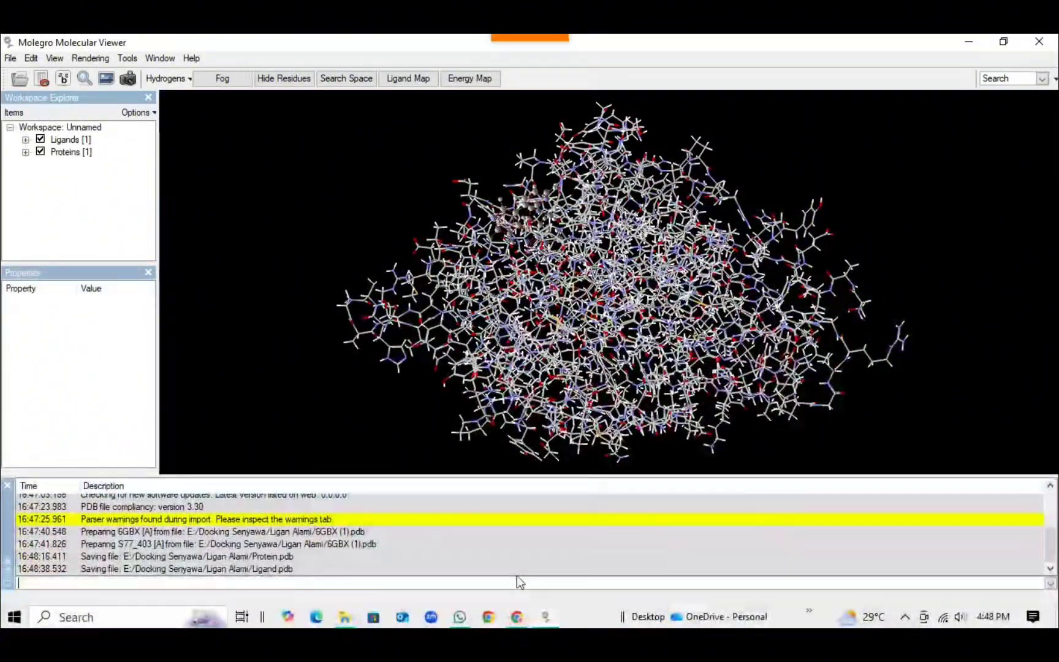
Open the exported Protein and Ligand files from the Ligan Alami folder in Discovery Studio Visualizer to inspect both structures.
left_click(343, 623)
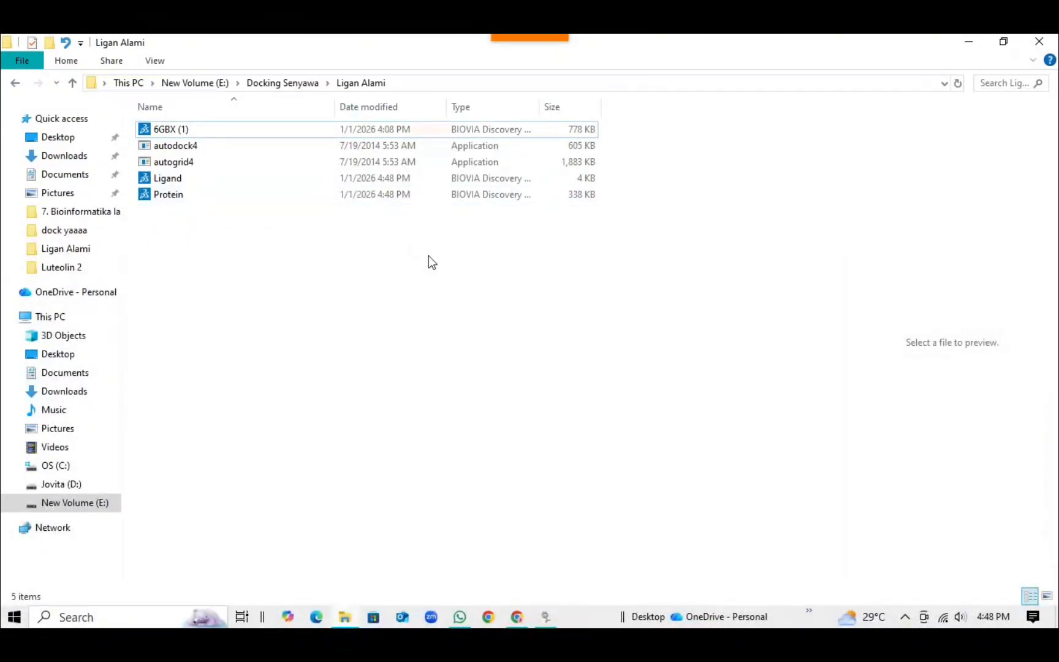
left_click(249, 198)
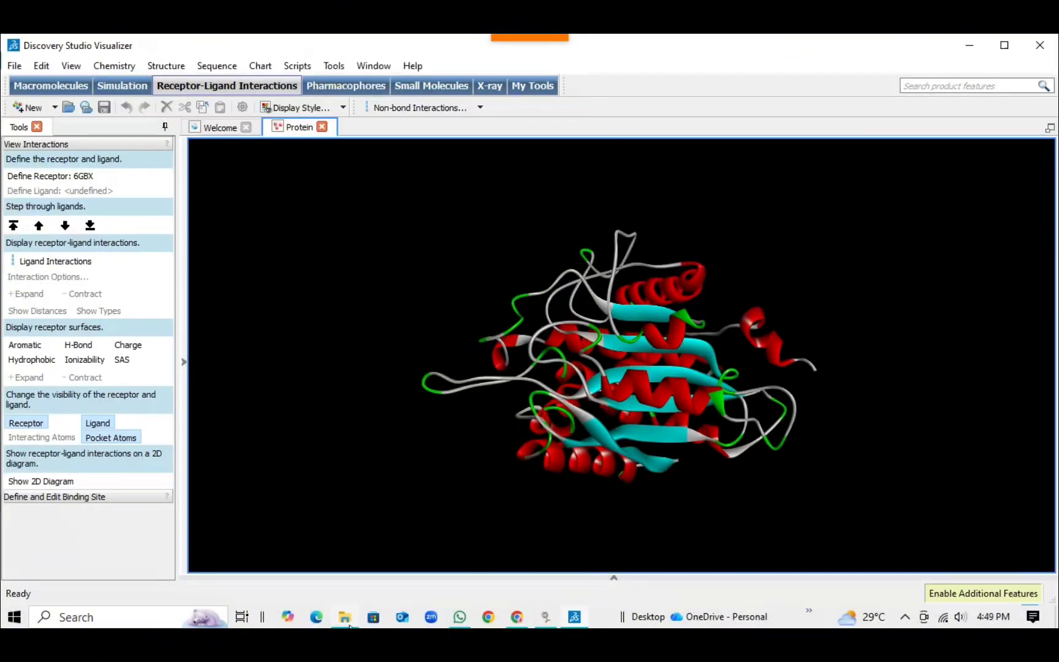
mouse_move(348, 626)
left_click(347, 550)
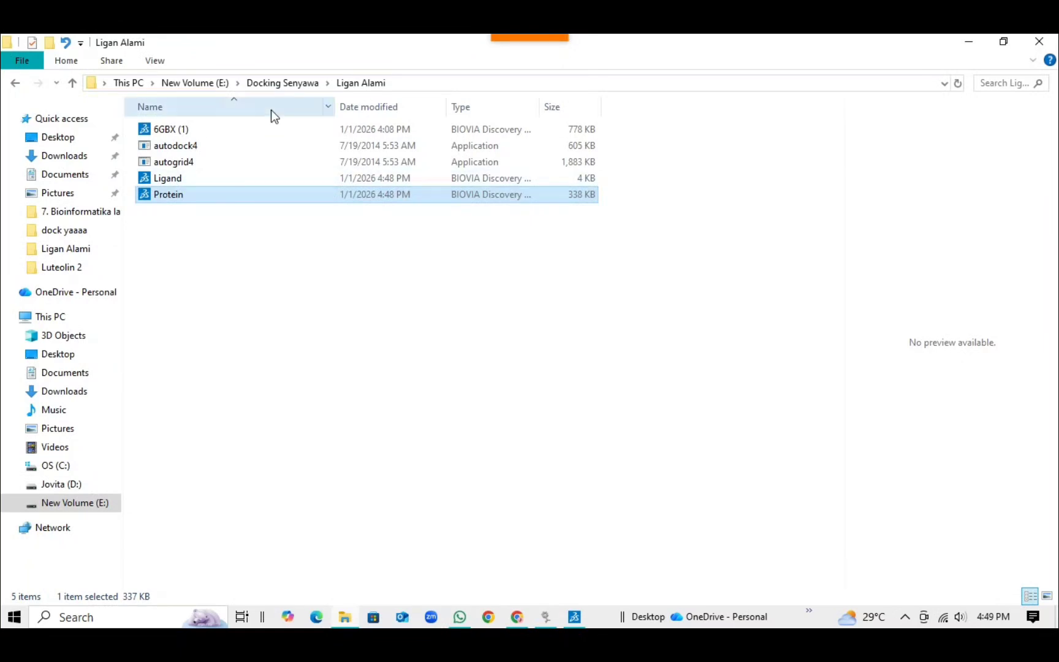
double_click(259, 176)
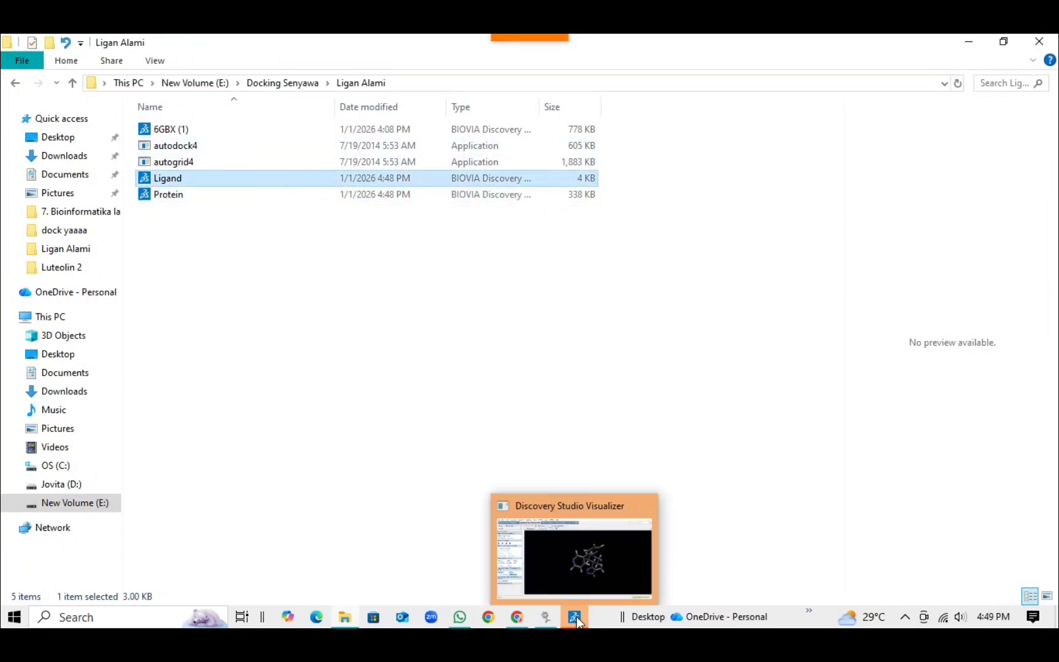
left_click(568, 535)
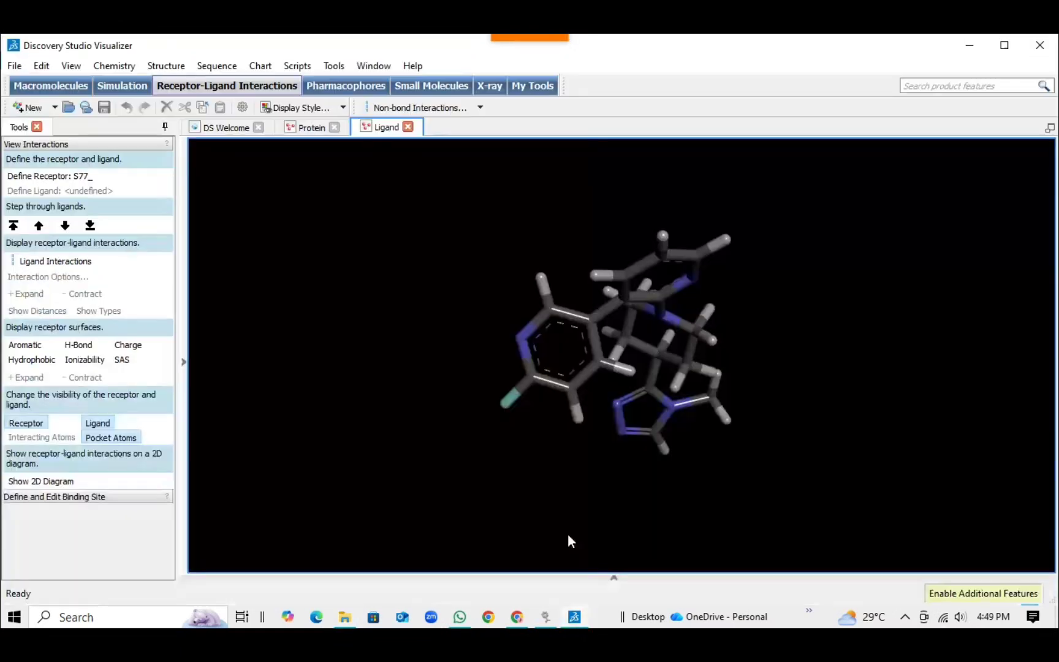
Add hydrogens to the Protein structure and calculate its charges.
left_click(295, 129)
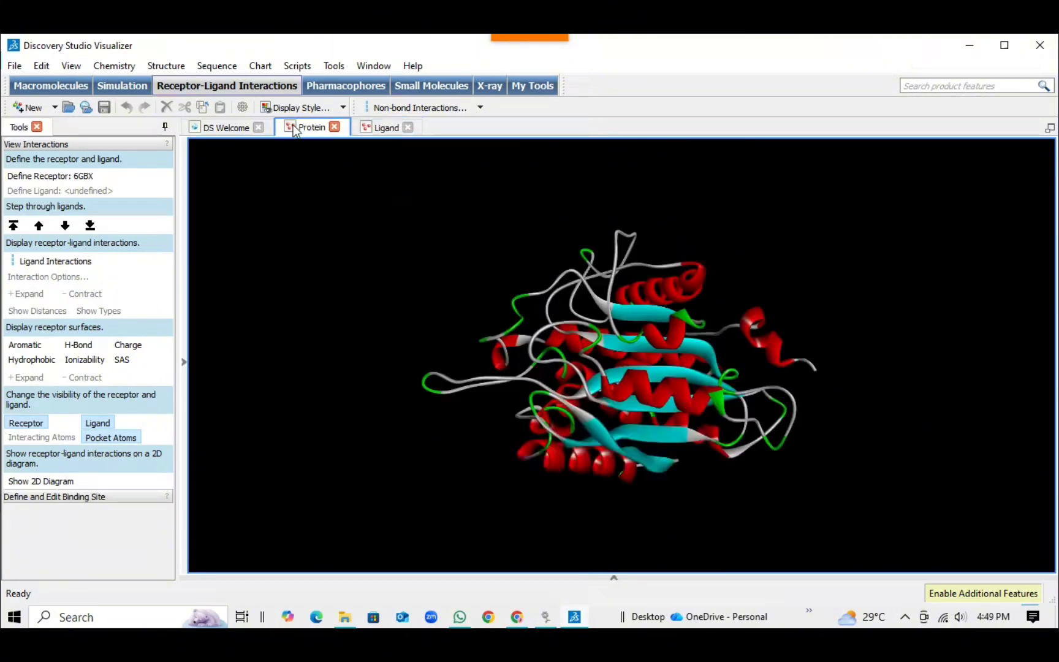
left_click(128, 65)
mouse_move(142, 84)
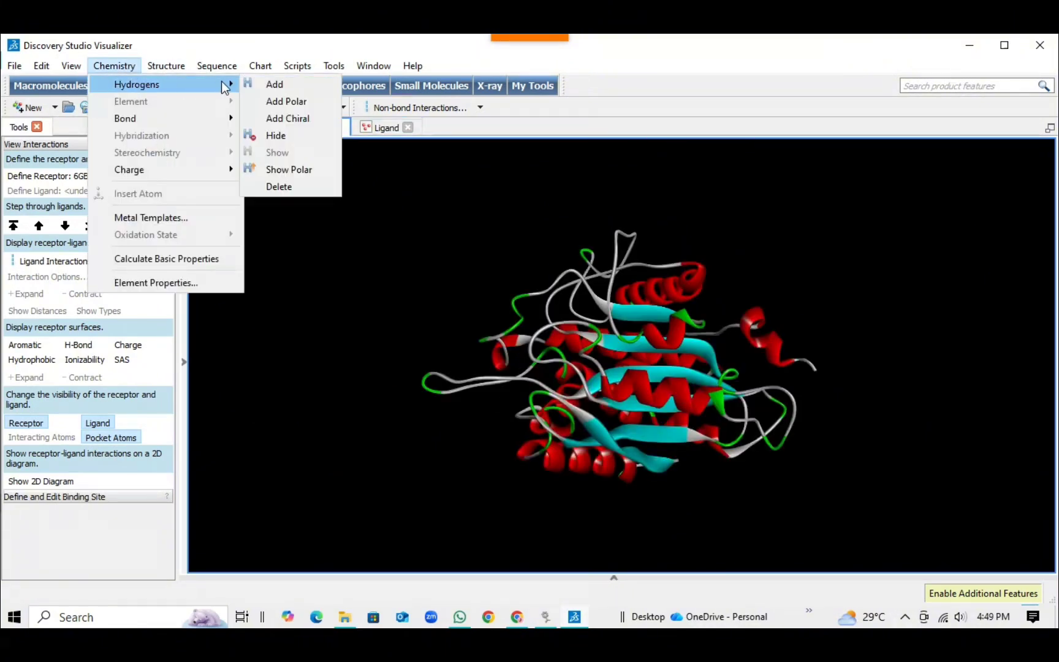
left_click(260, 84)
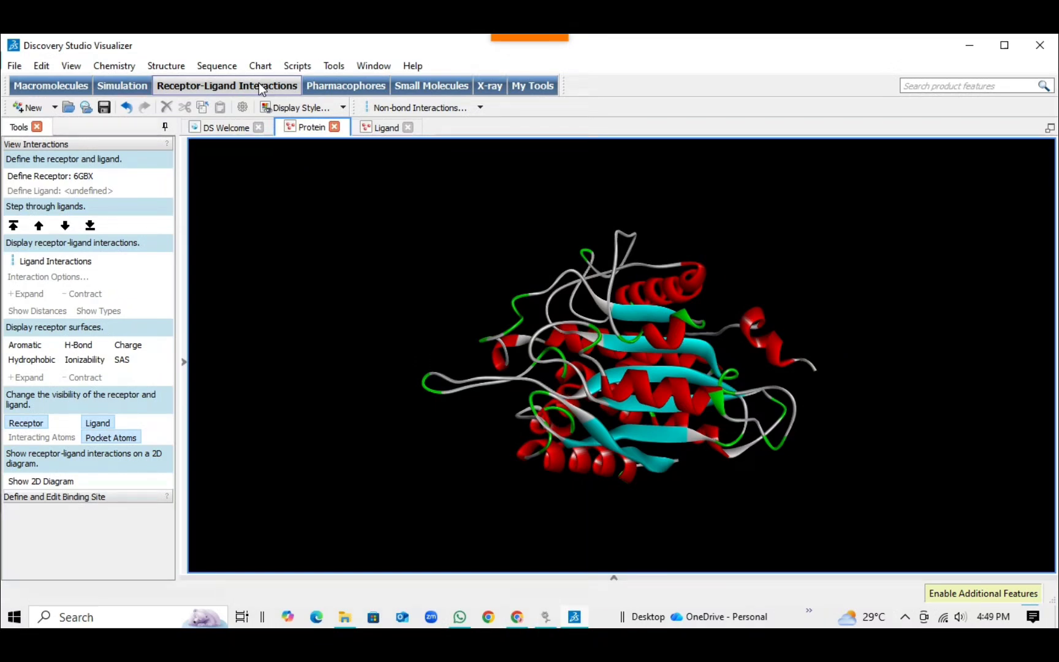
left_click(116, 66)
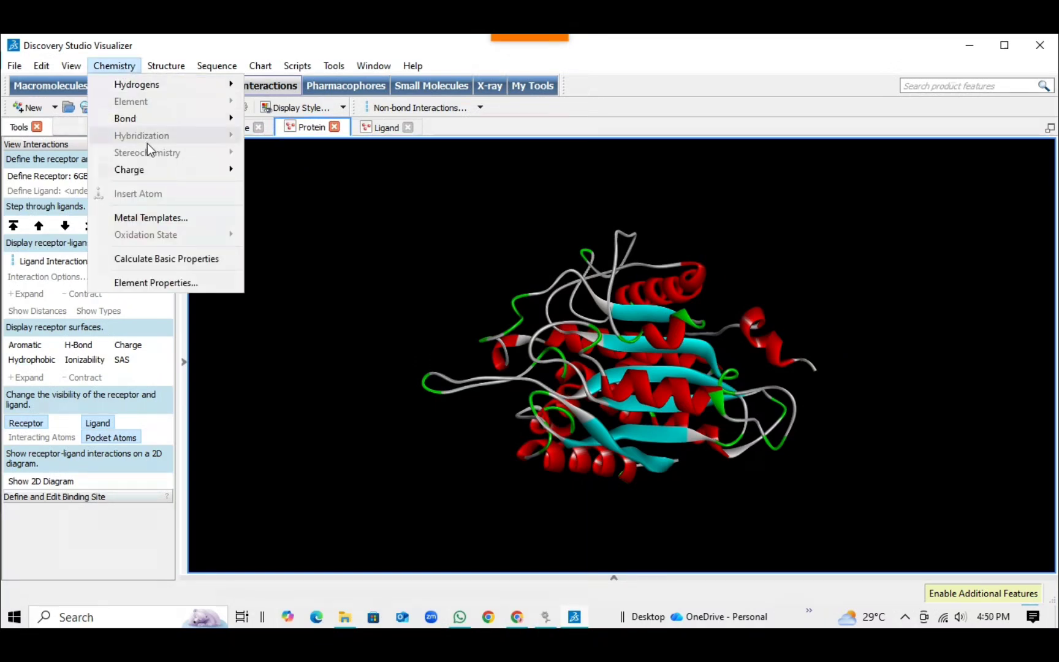
mouse_move(165, 169)
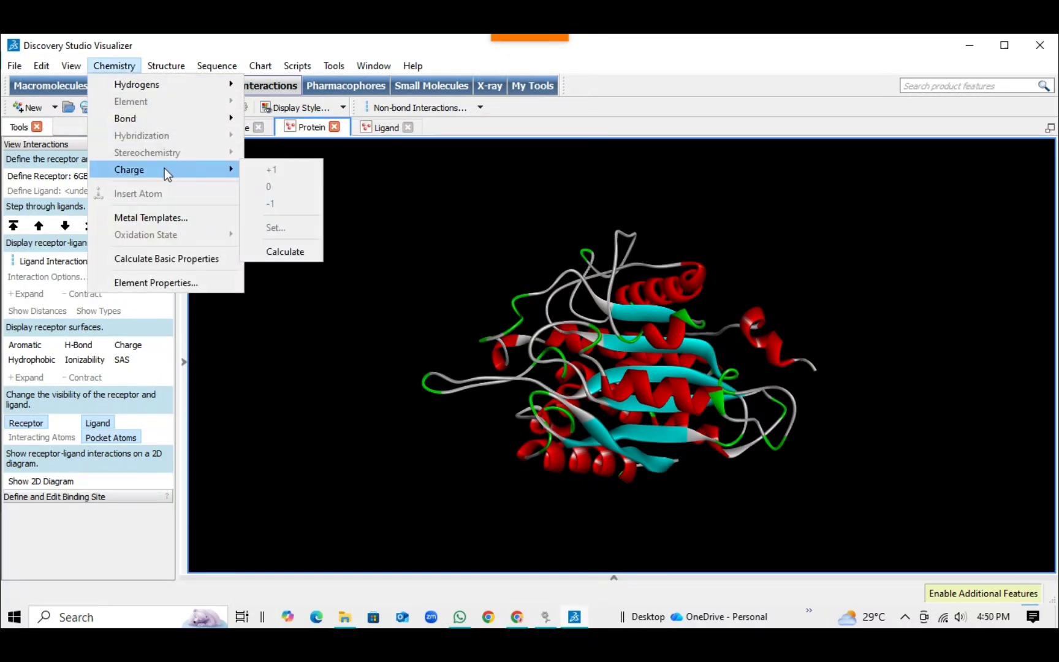
left_click(285, 250)
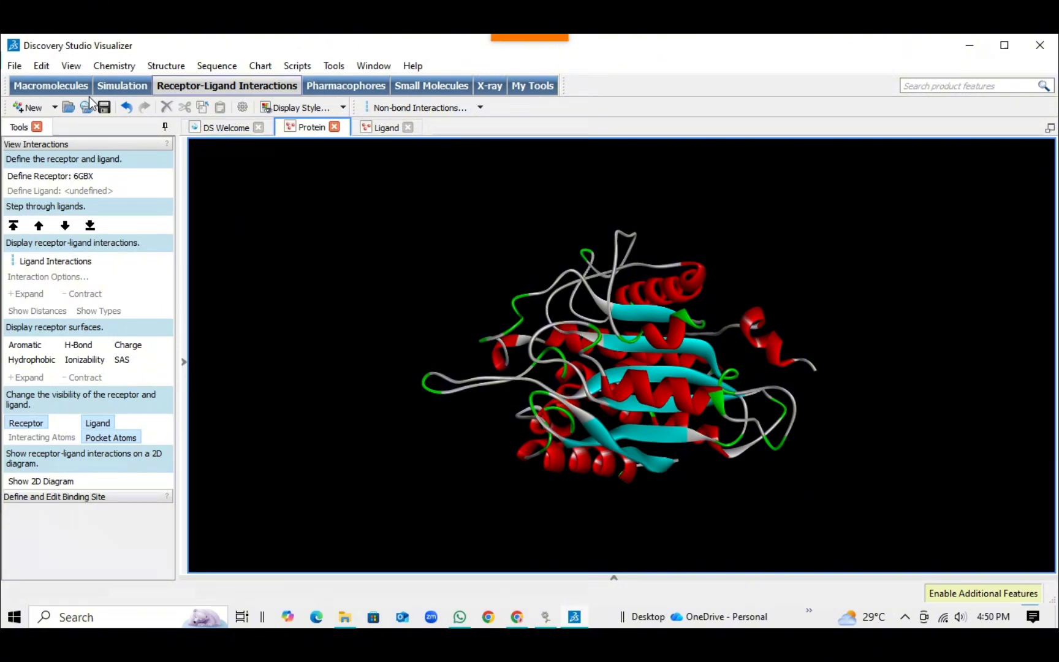
Save the prepared protein as Protein in Protein Data Bank format in the Ligan Alami folder, replacing the existing file.
left_click(13, 66)
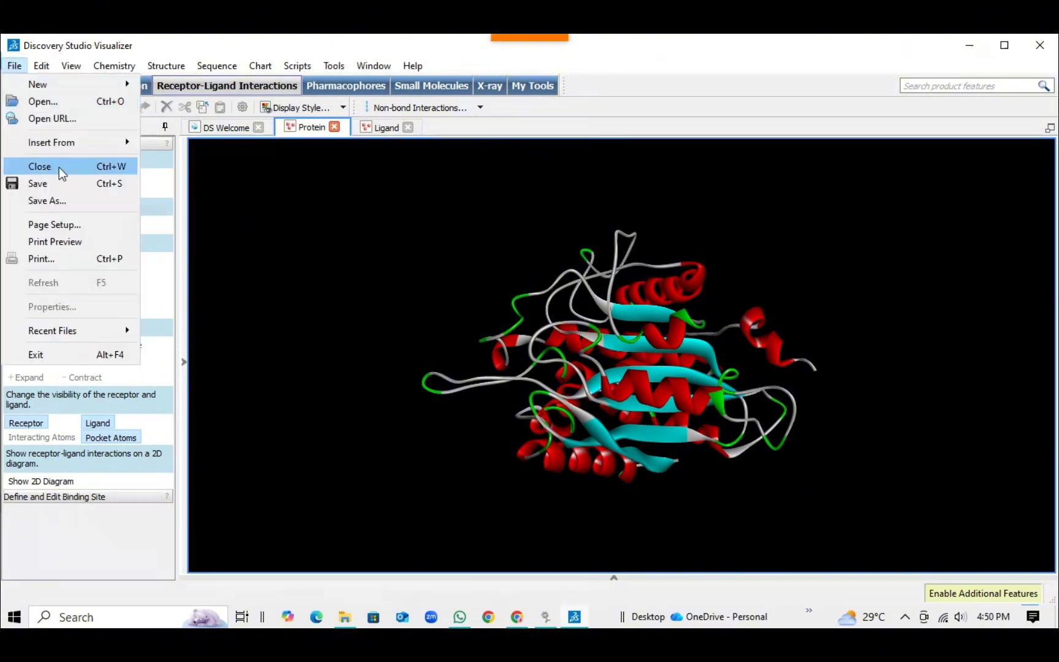
left_click(79, 196)
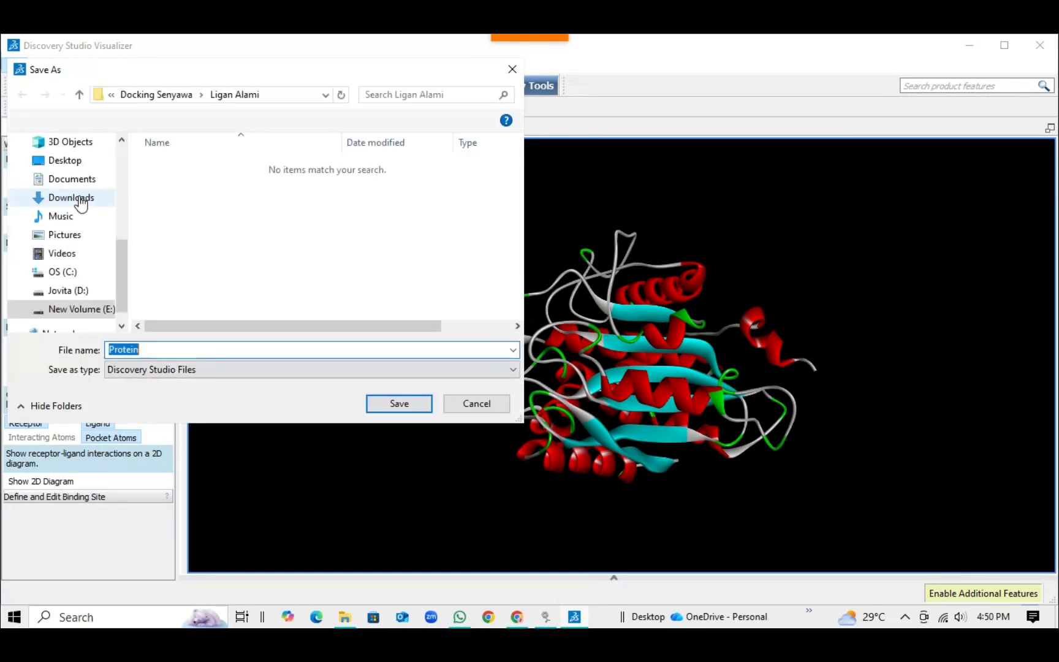
left_click(215, 369)
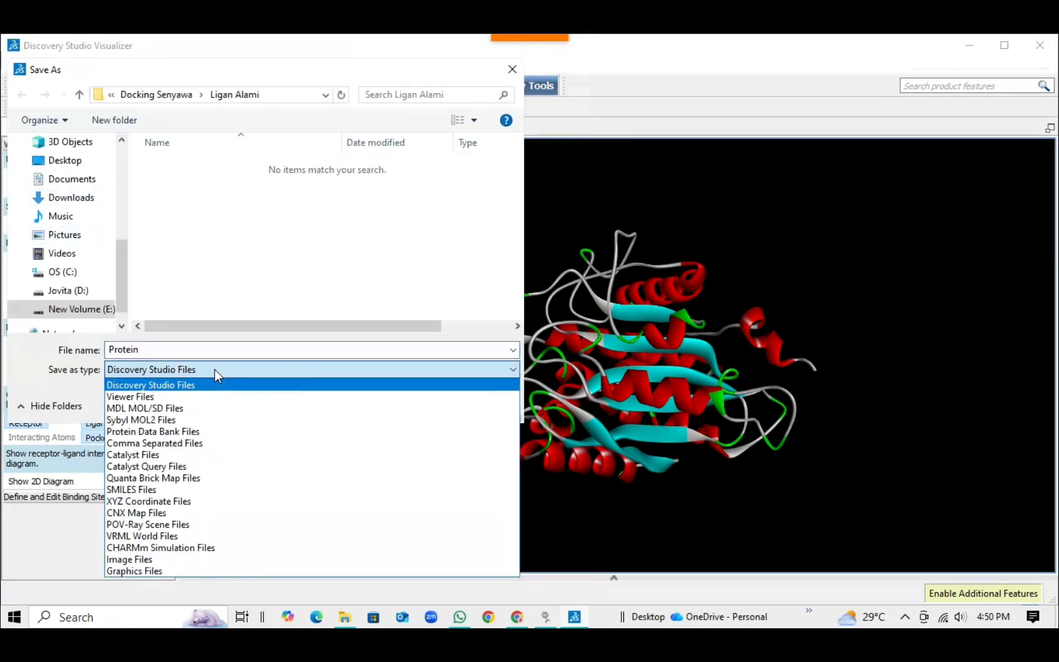
left_click(207, 432)
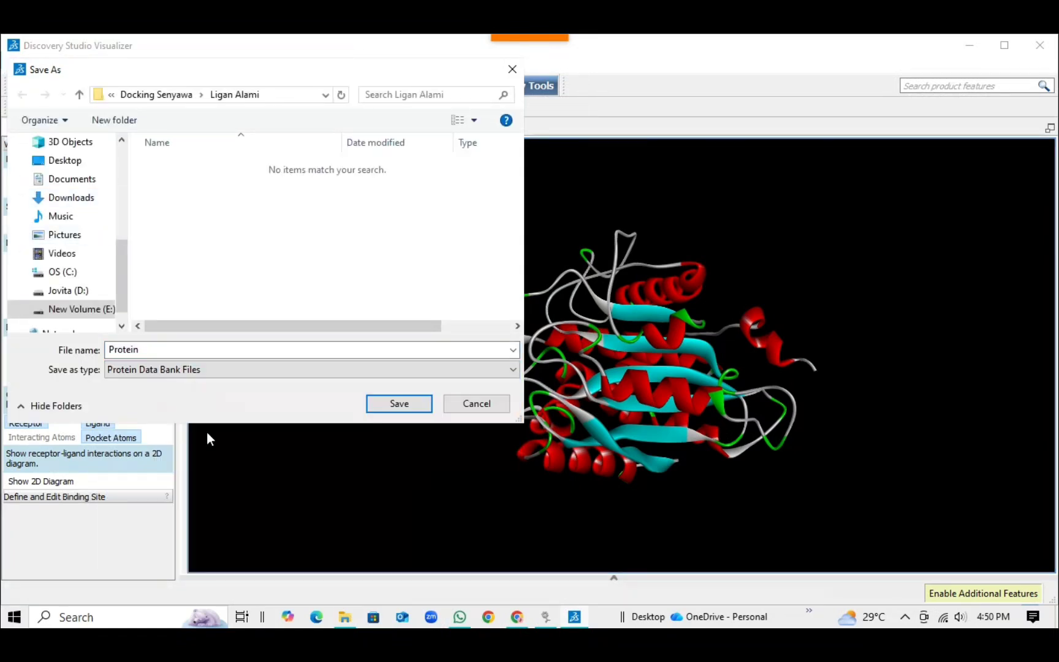
left_click(402, 399)
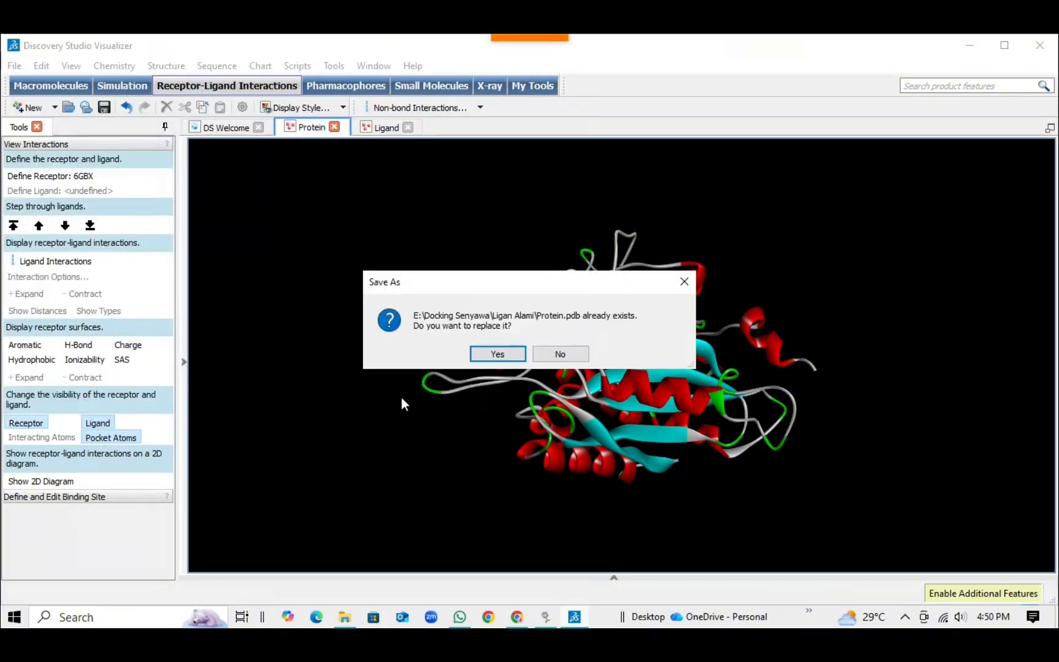
left_click(498, 354)
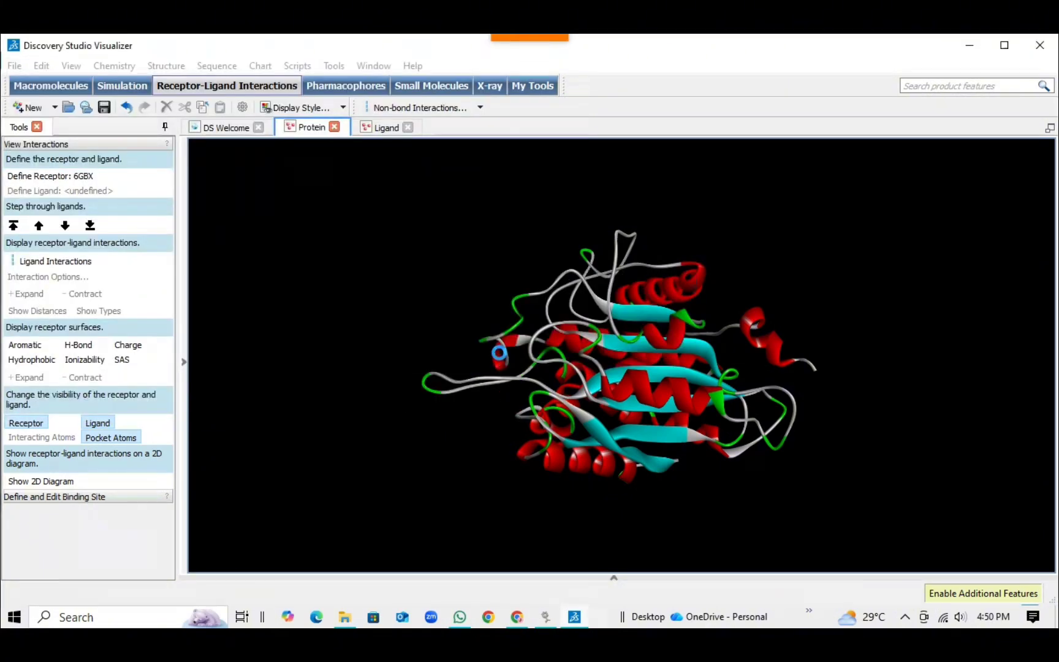
Add hydrogens to the Ligand structure and calculate its charges.
left_click(376, 129)
left_click(132, 70)
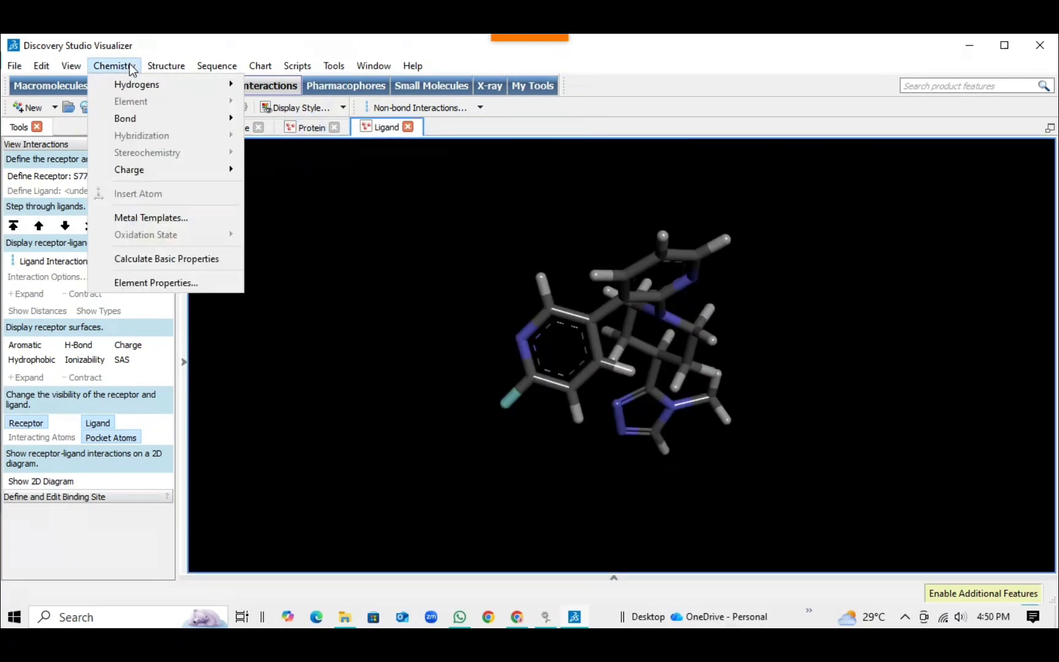
mouse_move(161, 87)
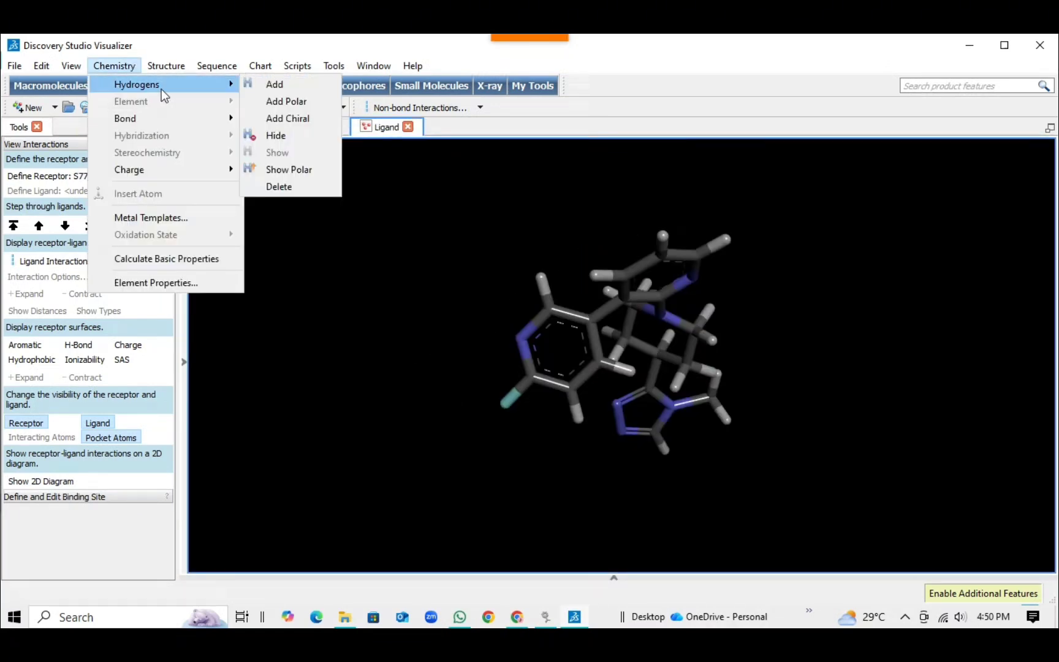
left_click(258, 83)
left_click(110, 68)
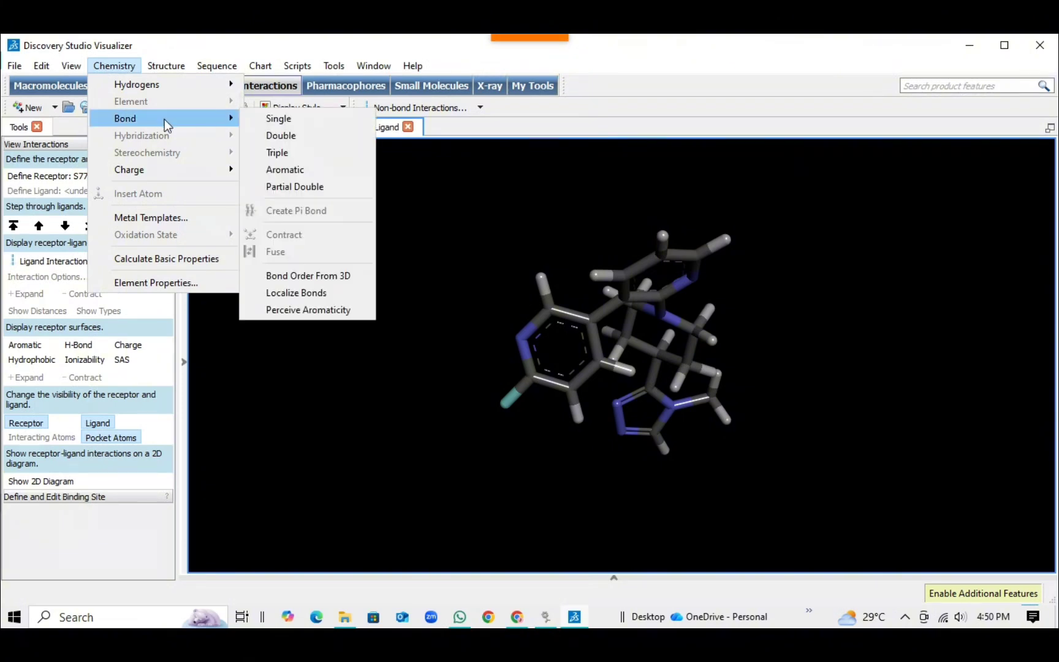
mouse_move(196, 170)
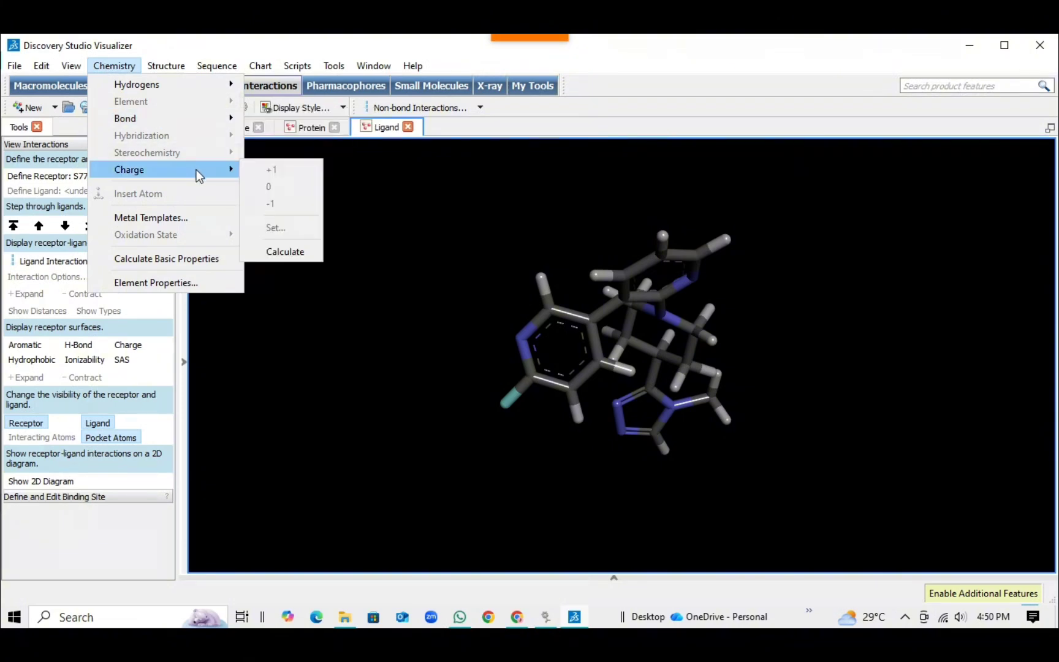
left_click(302, 250)
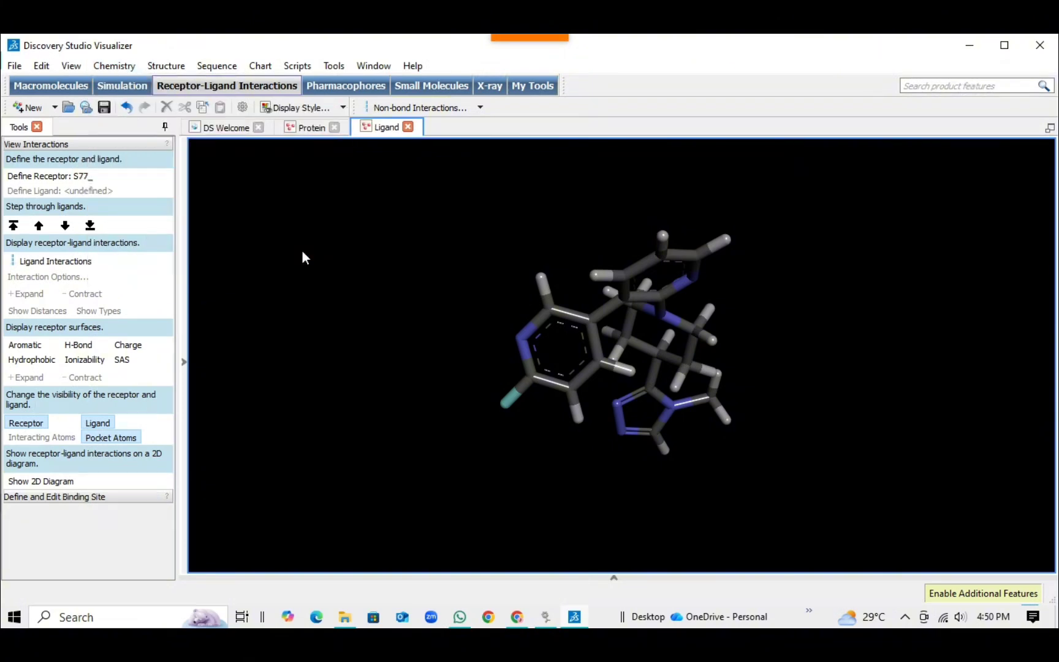
Save the prepared ligand as Ligand in Protein Data Bank format in the Ligan Alami folder, overwriting the existing file.
left_click(14, 66)
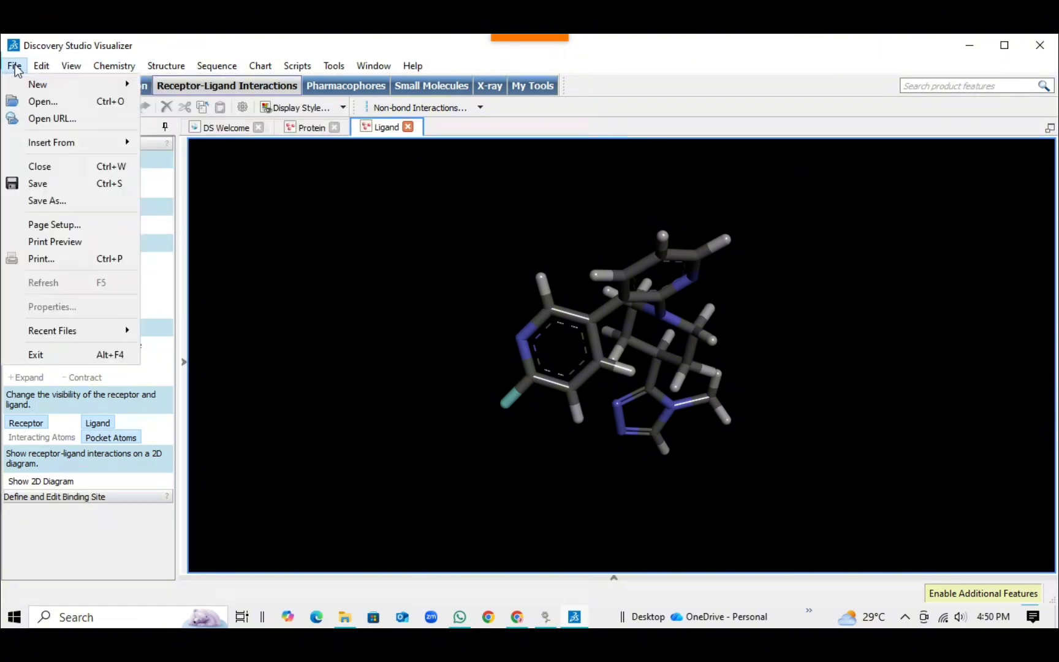
left_click(61, 201)
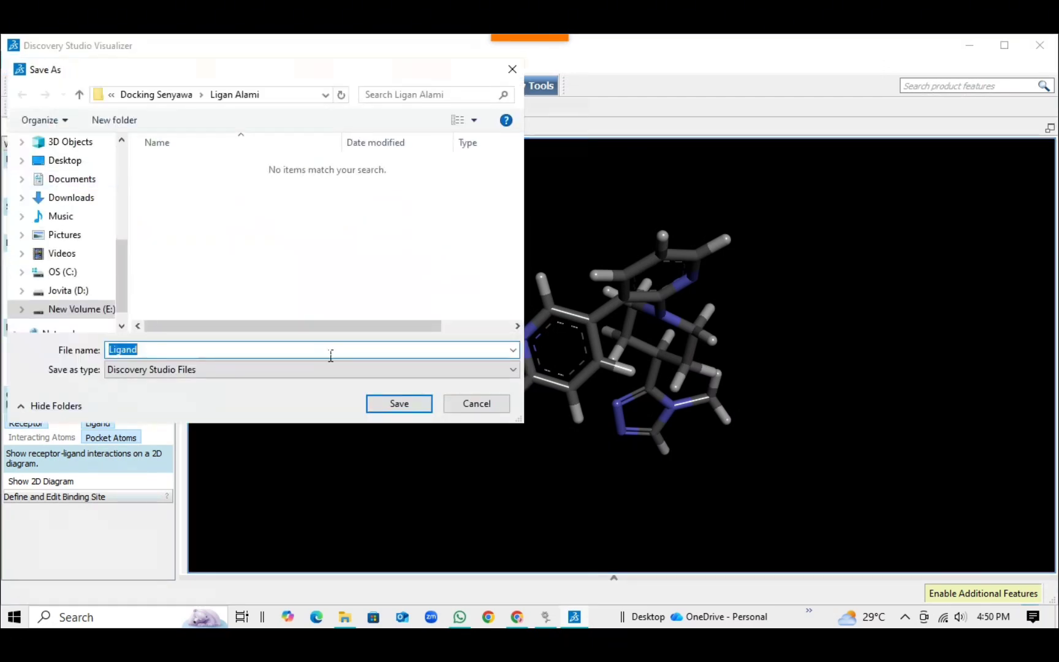
left_click(334, 368)
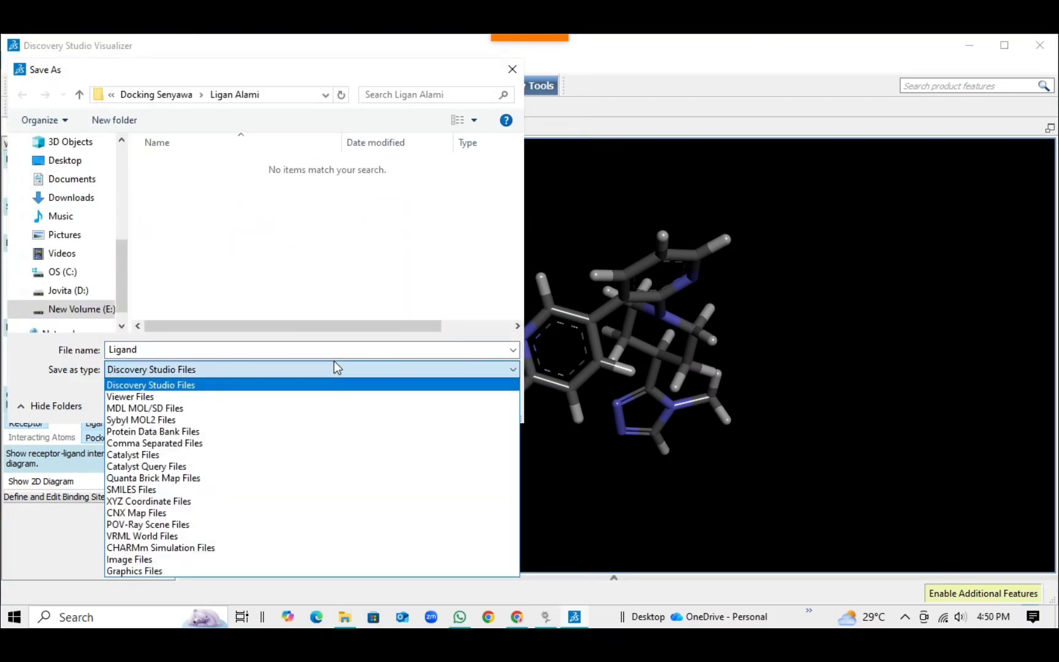
left_click(234, 432)
left_click(407, 405)
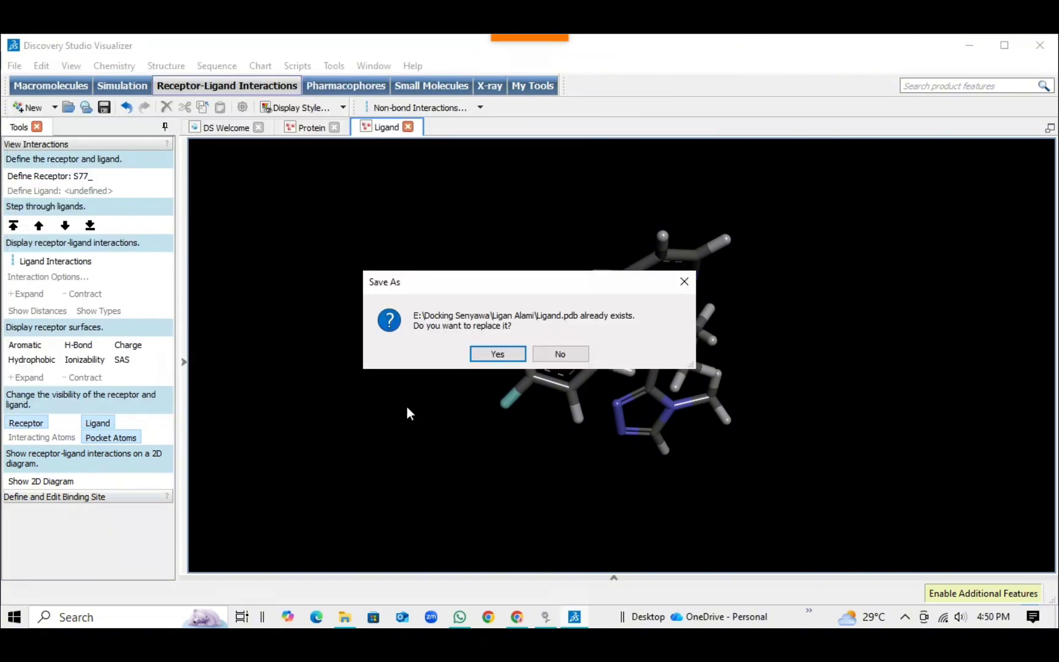
left_click(497, 355)
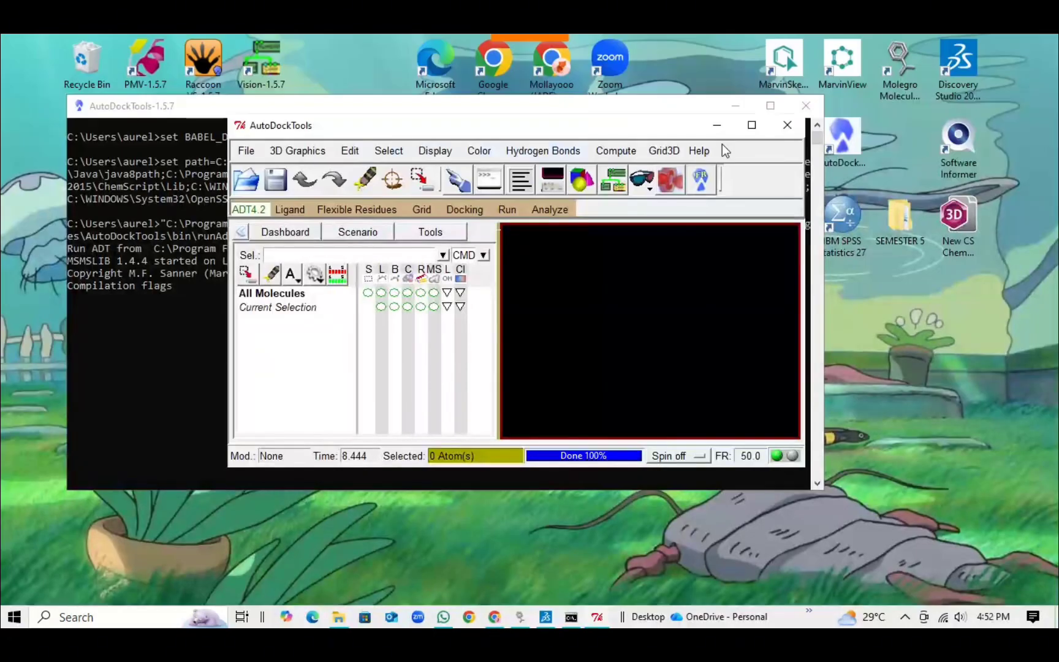
Maximize AutoDockTools, and copy the path of the Ligan Alami folder from File Explorer.
left_click(752, 125)
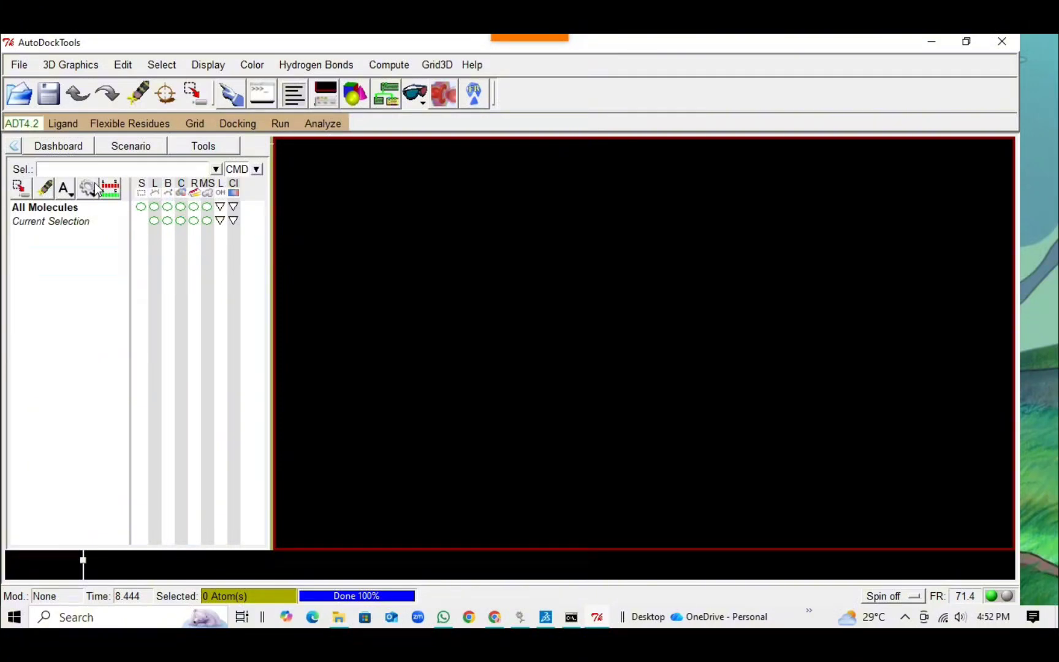
left_click(19, 65)
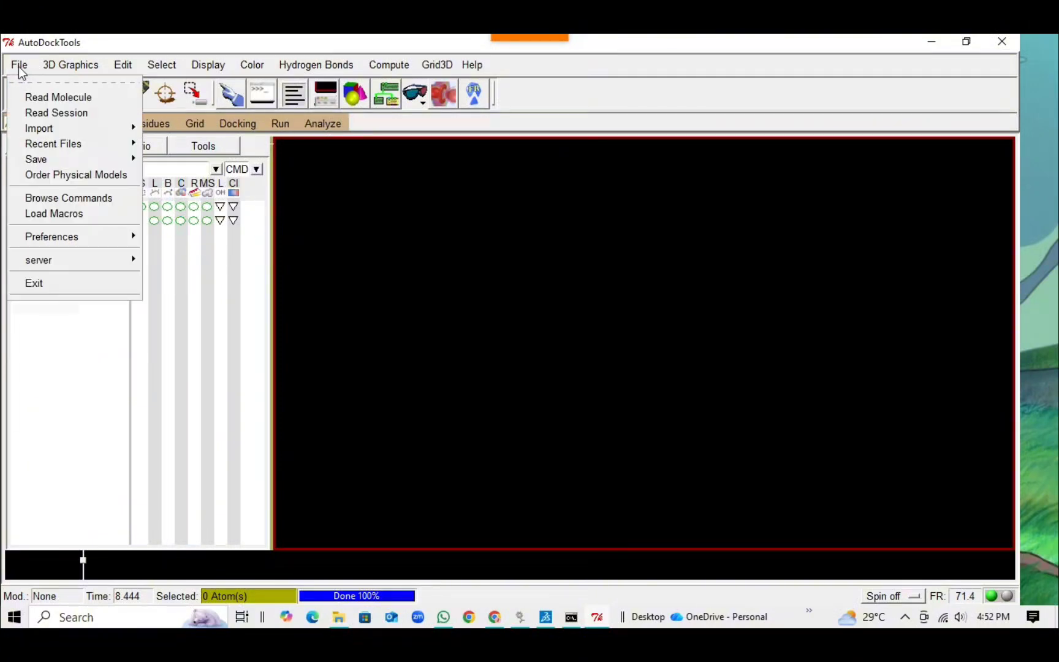
left_click(339, 617)
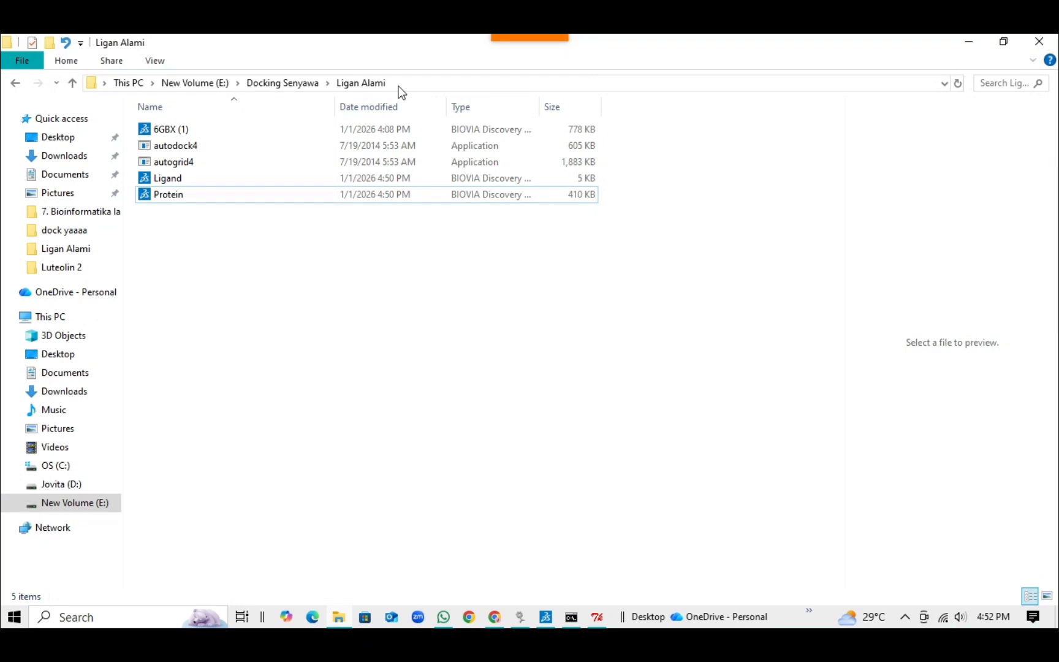
left_click(401, 85)
key("ctrl+c")
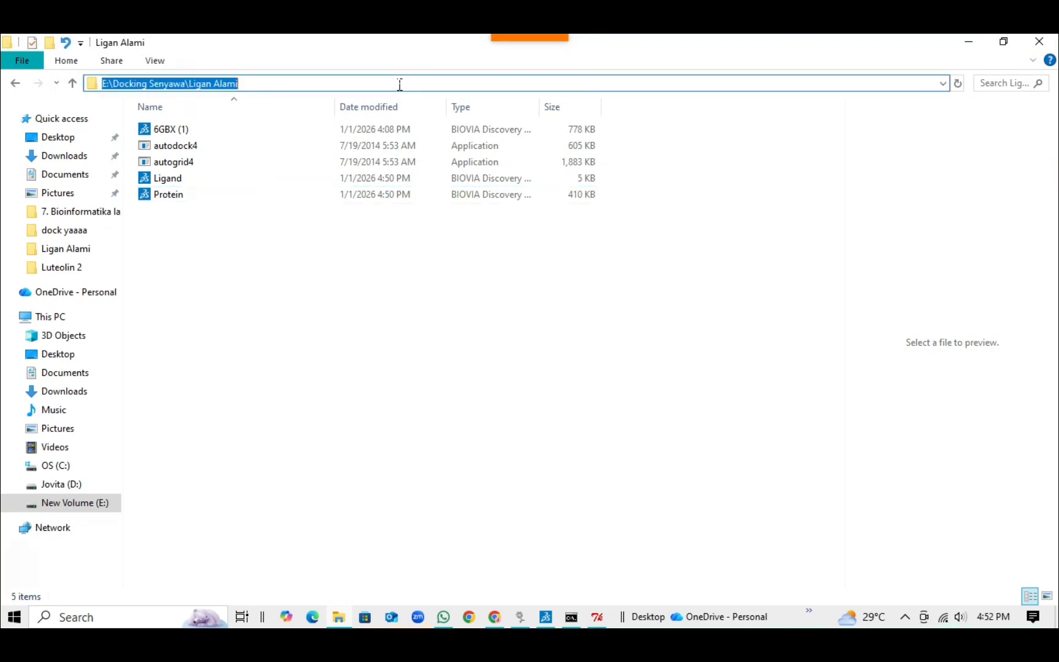
left_click(467, 379)
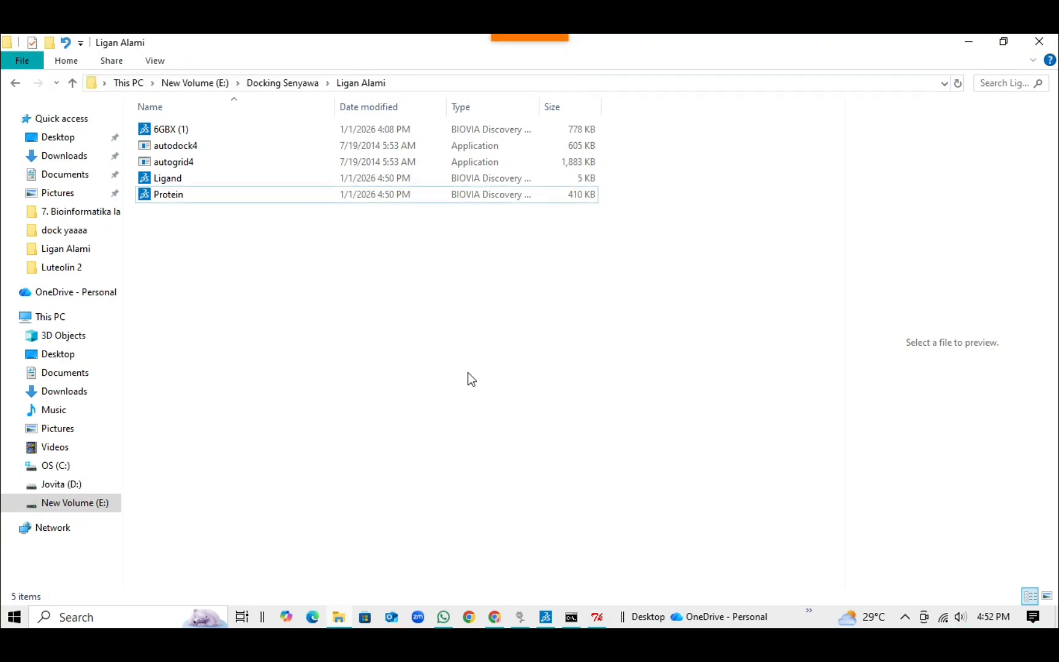
Set the AutoDockTools startup directory to E:\Docking Senyawa\Ligan Alami in the user preferences.
mouse_move(599, 618)
left_click(553, 562)
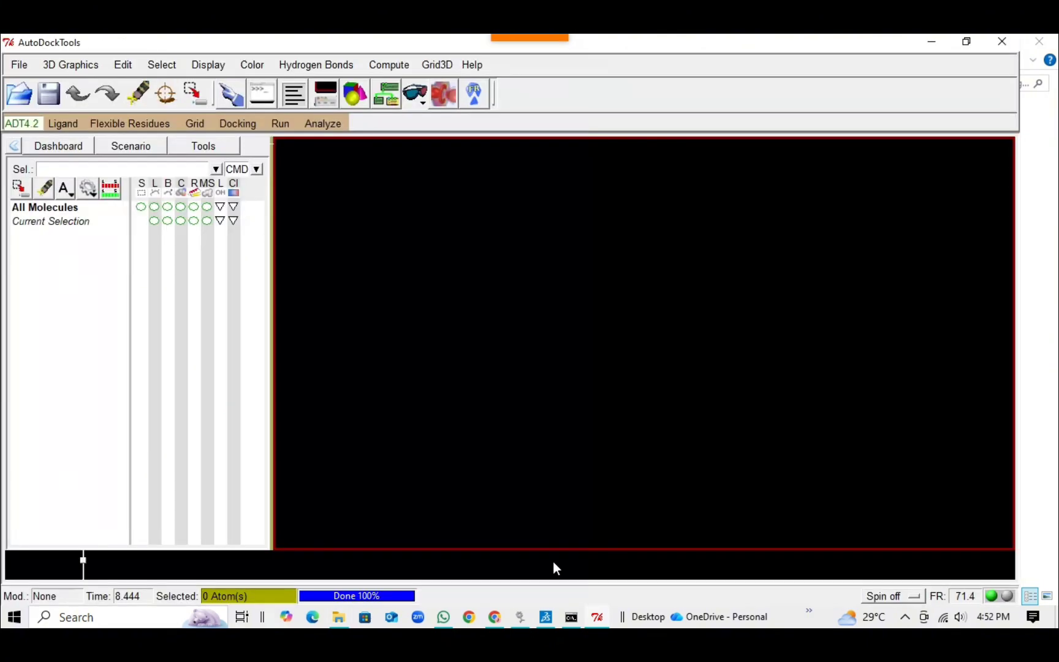
left_click(19, 64)
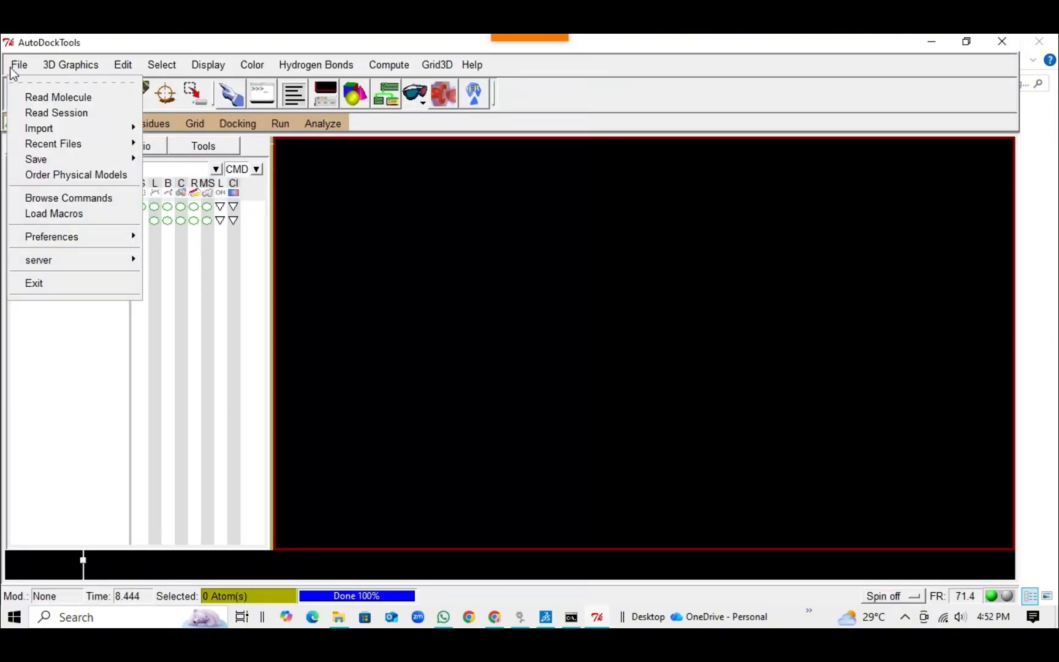
mouse_move(122, 236)
left_click(158, 247)
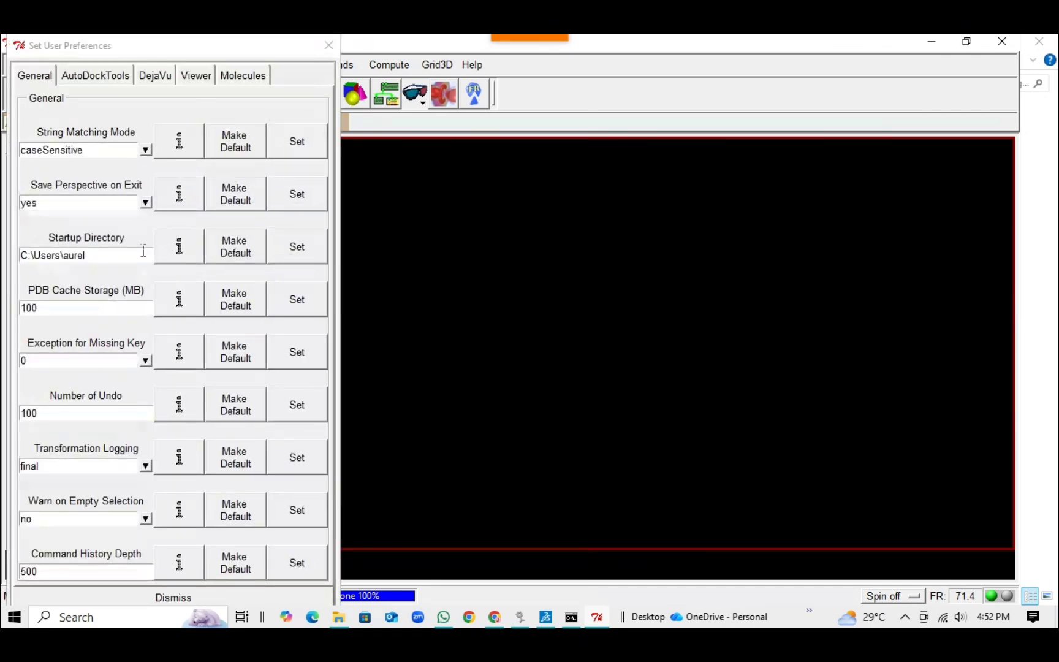
left_click(123, 256)
key("BackSpace")
key("BackSpace")
key("BackSpace")
key("BackSpace")
key("BackSpace")
key("BackSpace")
key("BackSpace")
key("BackSpace")
key("BackSpace")
key("BackSpace")
key("BackSpace")
key("BackSpace")
key("BackSpace")
key("BackSpace")
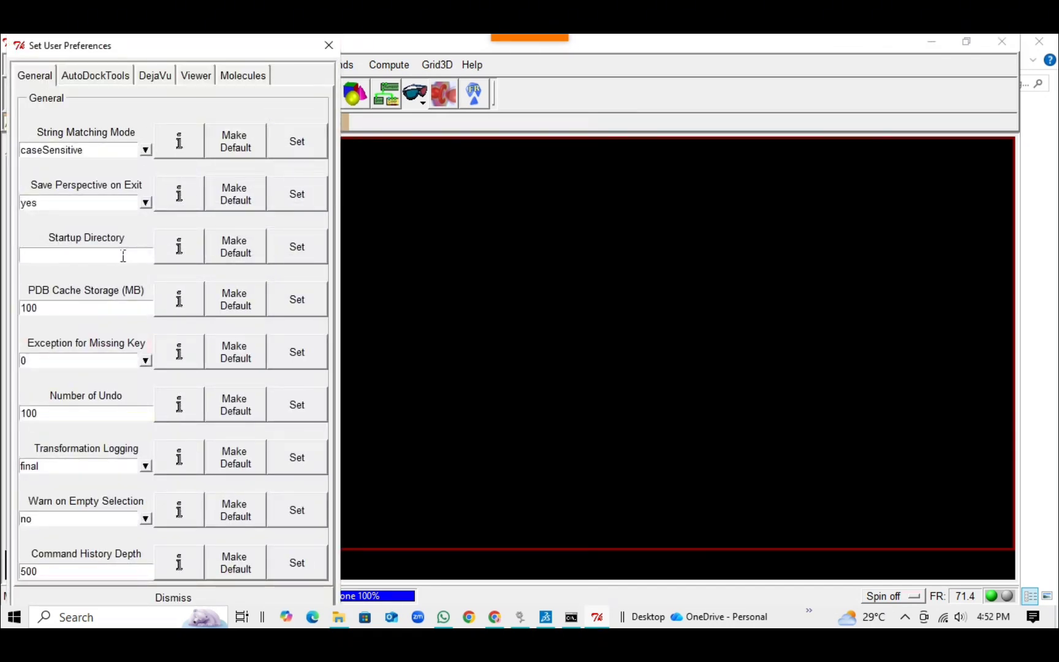
key("ctrl+v")
left_click(300, 250)
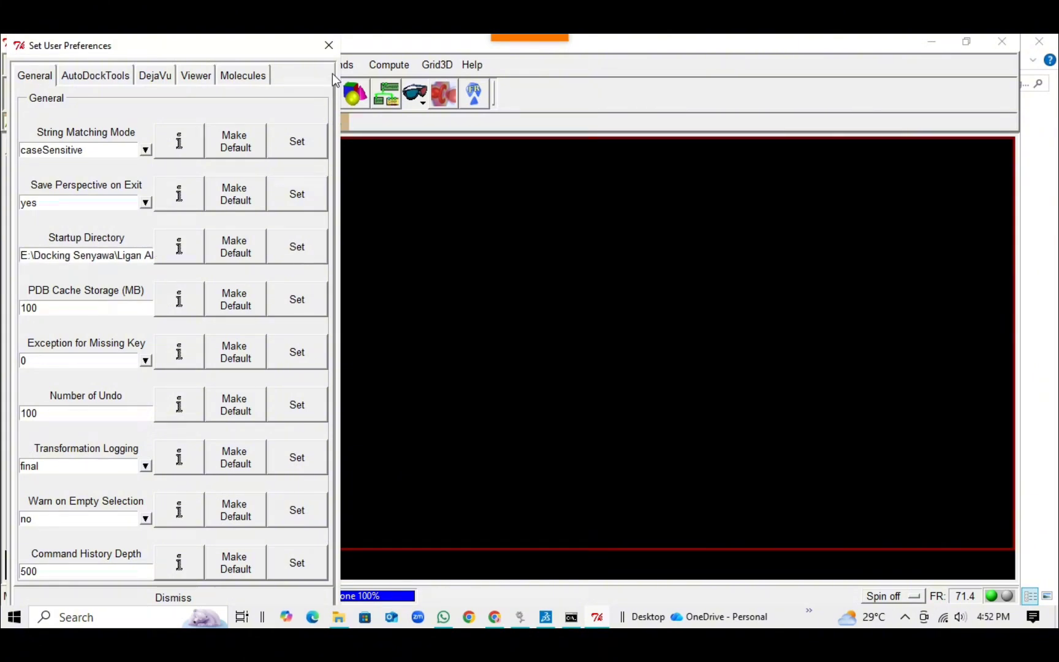
left_click(328, 45)
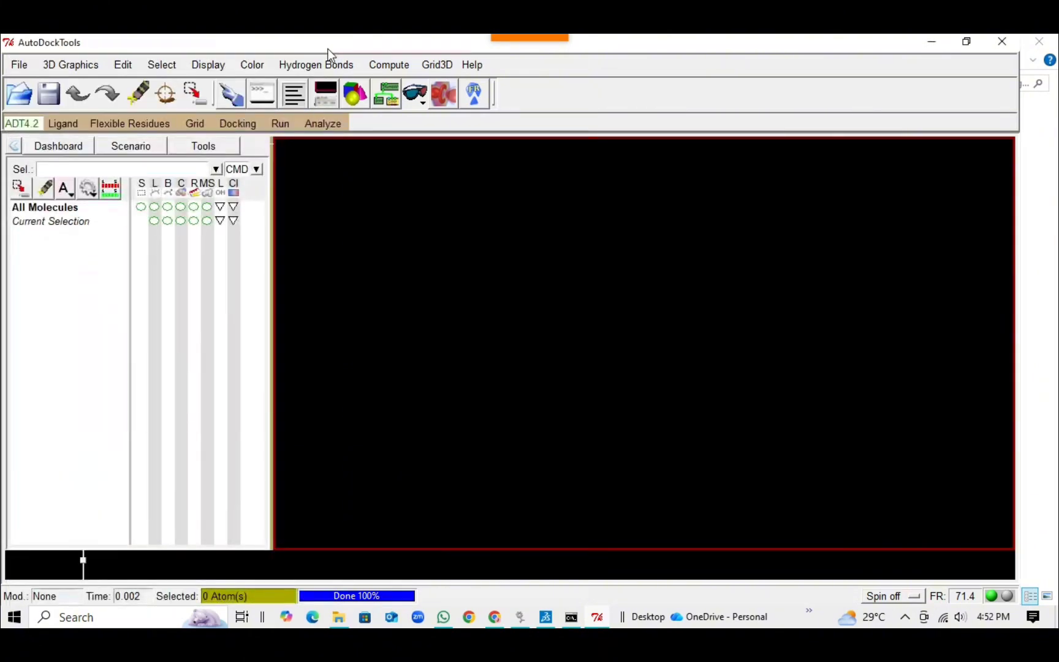
Open the Ligand structure from the Ligan Alami folder as the AutoDock4 ligand, listing all file types, and accept its setup summary.
left_click(61, 123)
mouse_move(90, 156)
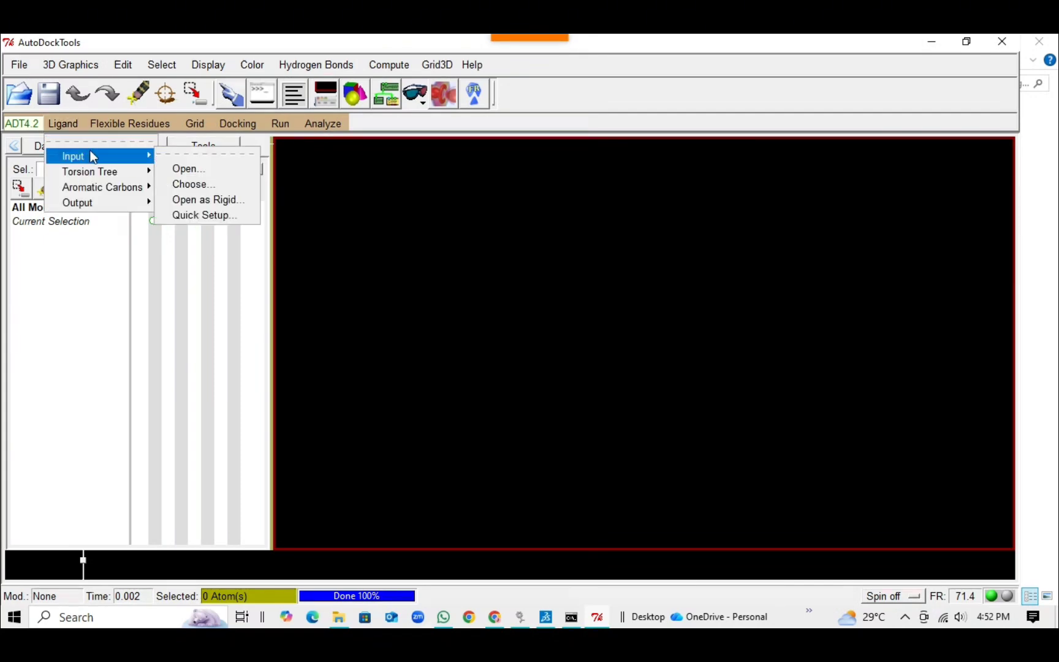
left_click(180, 168)
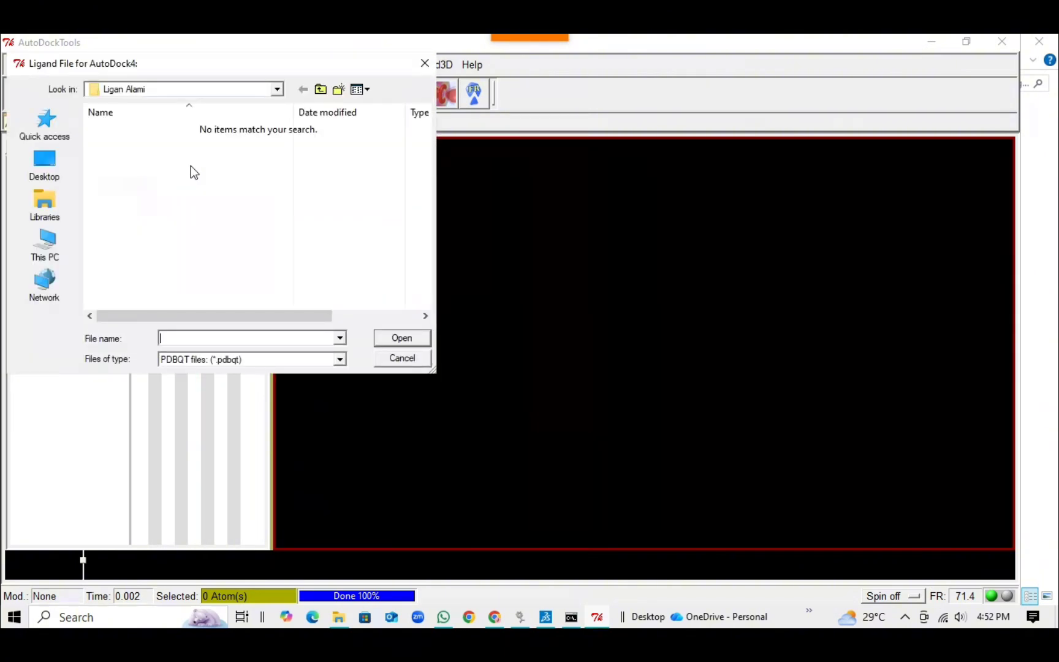
left_click(338, 359)
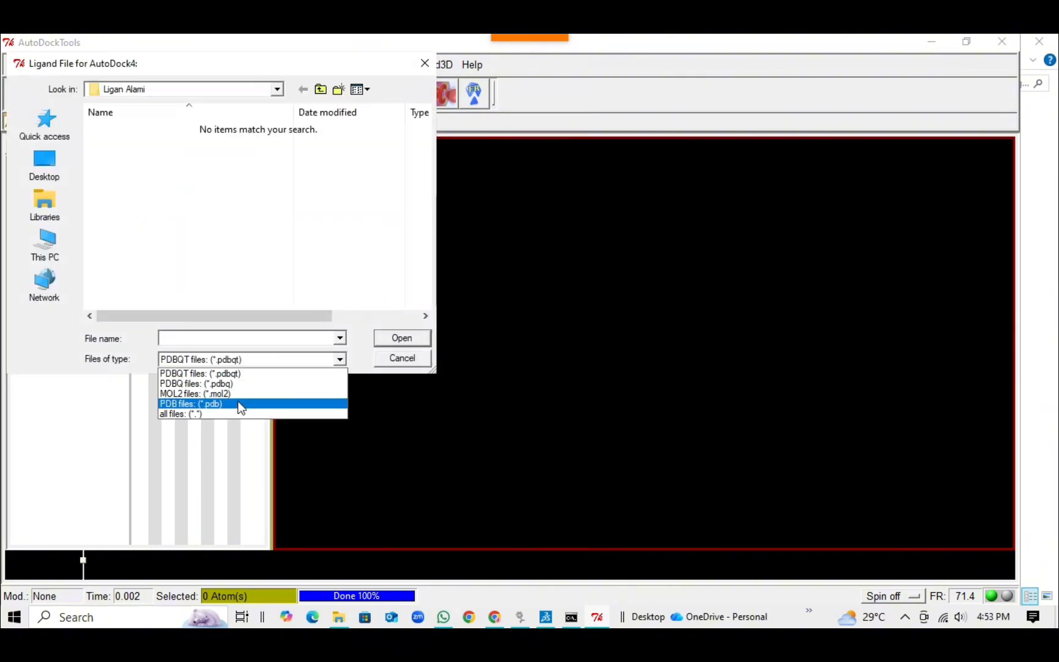
left_click(236, 414)
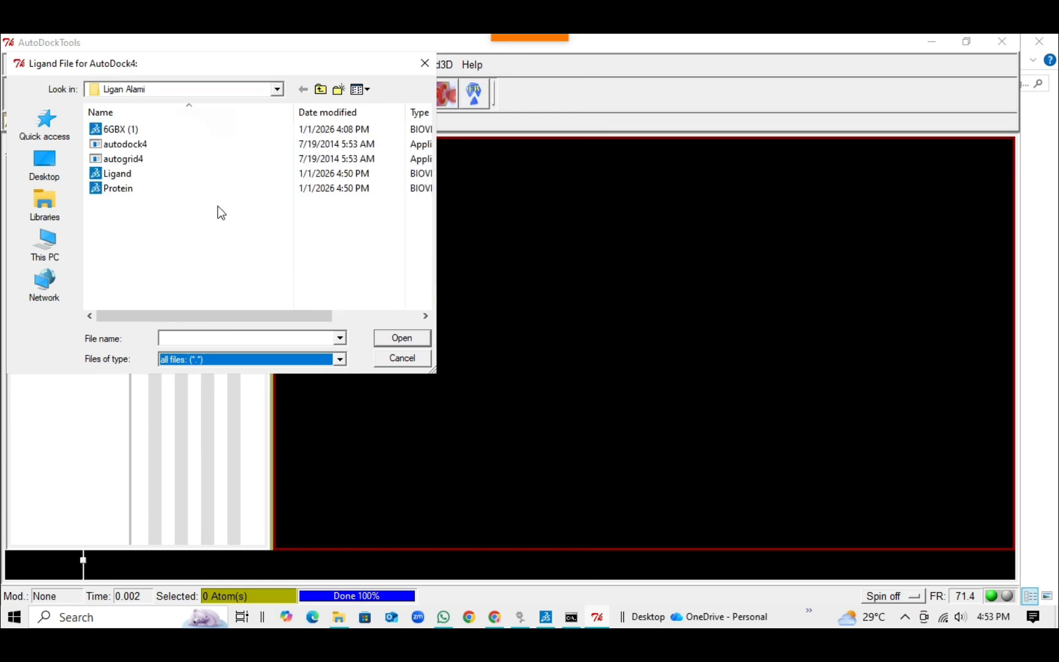
left_click(209, 170)
left_click(396, 336)
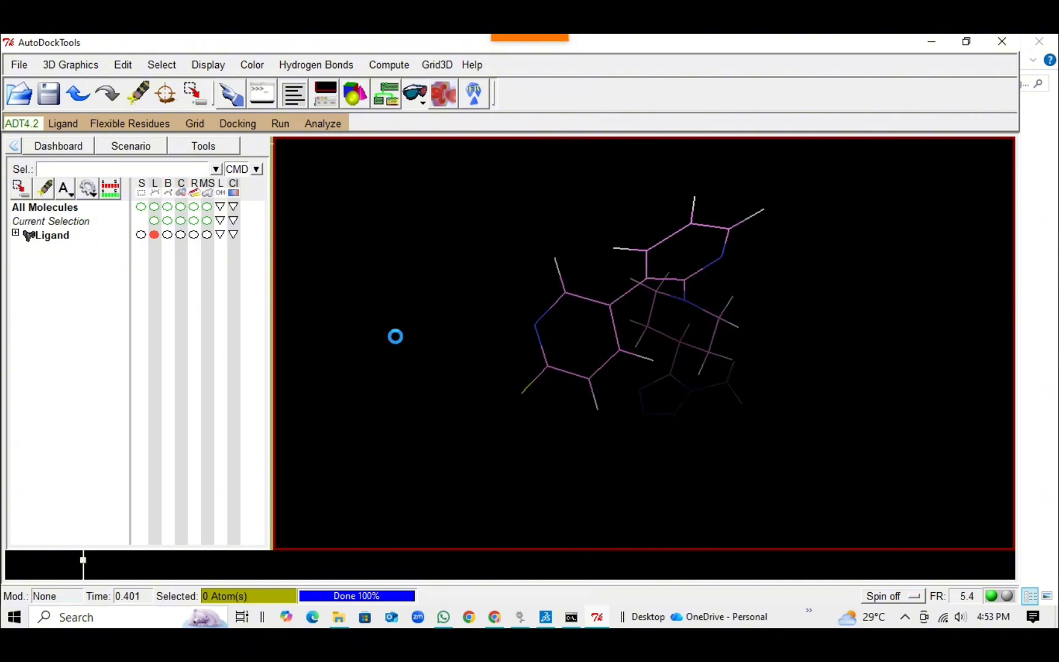
left_click(576, 396)
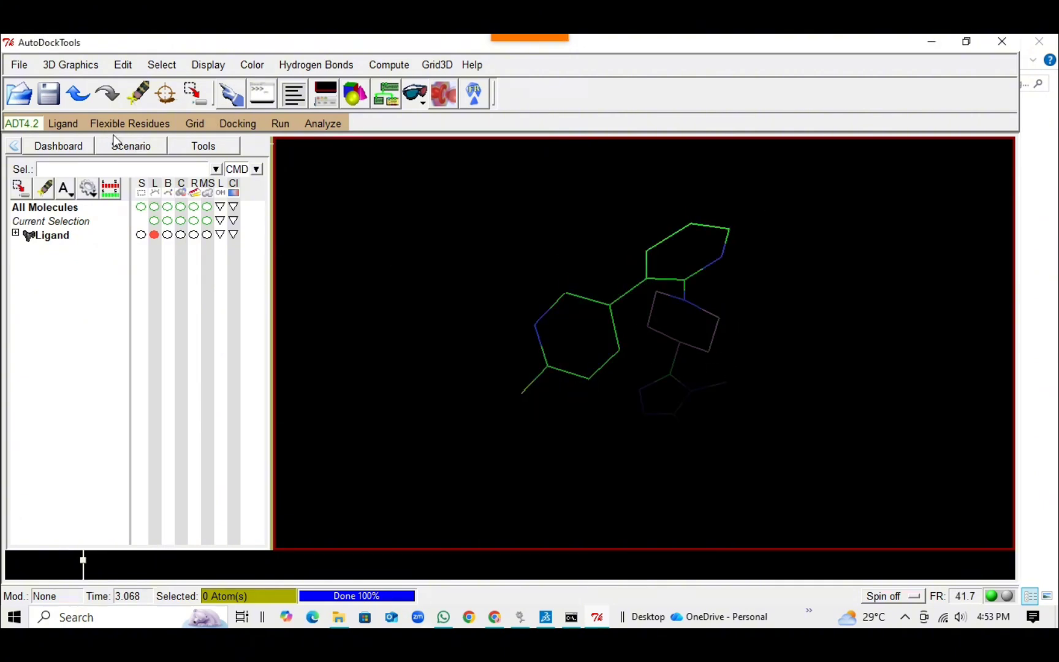
Detect the ligand's torsion root and accept the default rotatable bonds.
left_click(71, 126)
mouse_move(98, 171)
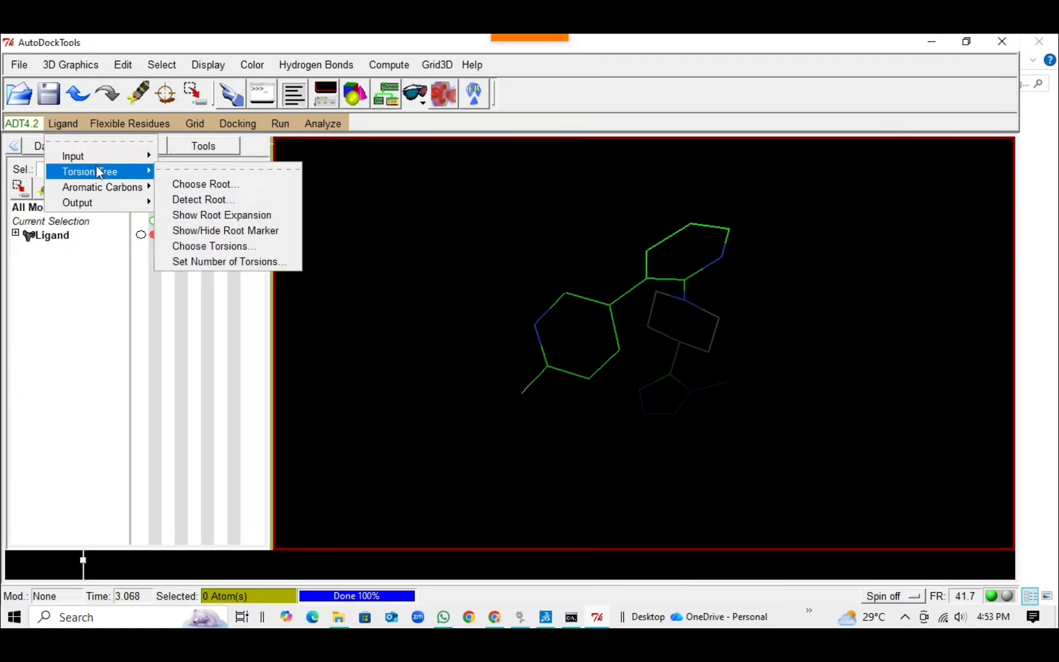
left_click(213, 201)
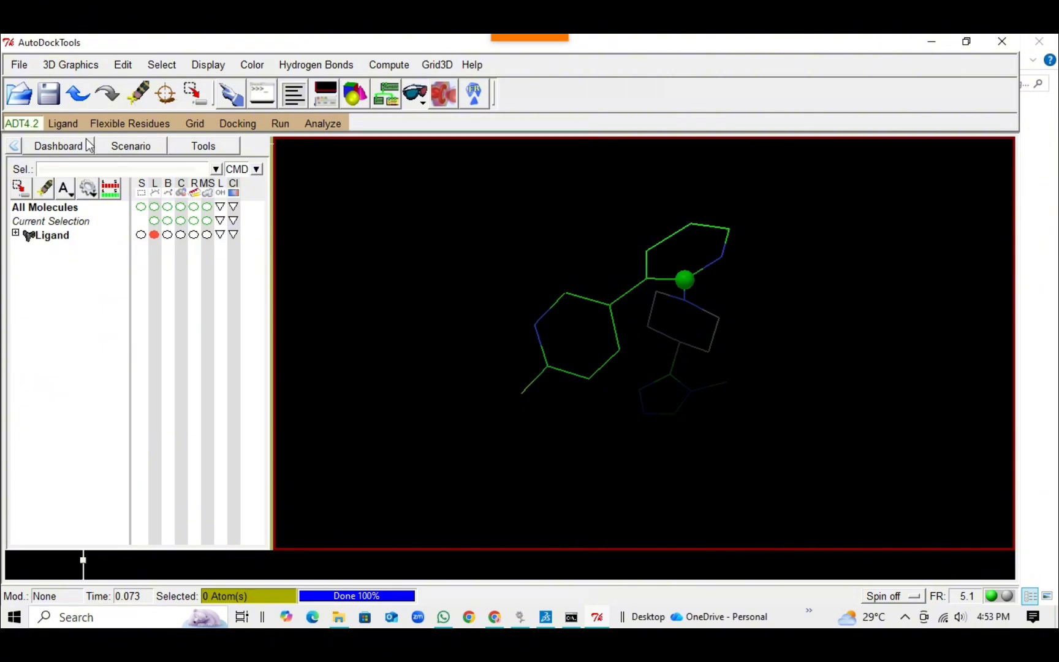
left_click(66, 124)
mouse_move(99, 172)
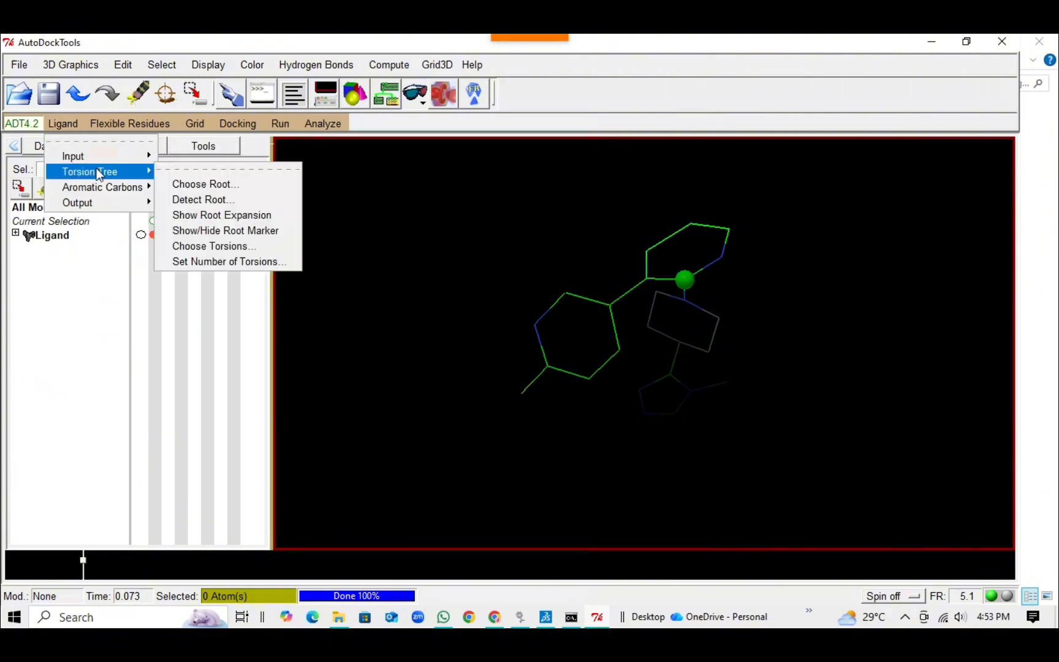
left_click(223, 239)
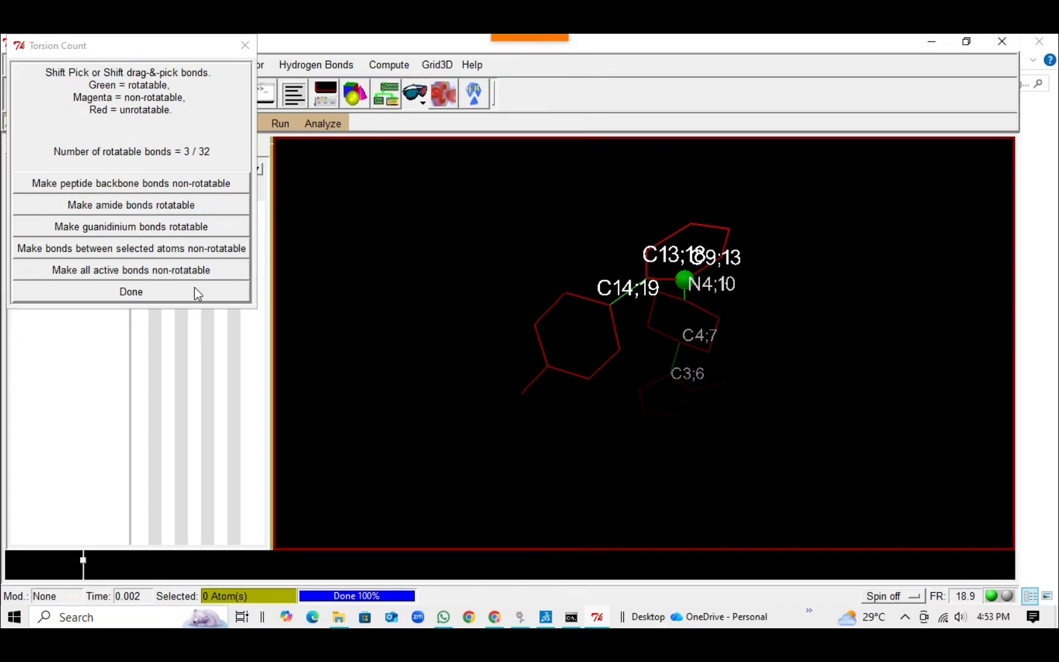
left_click(179, 295)
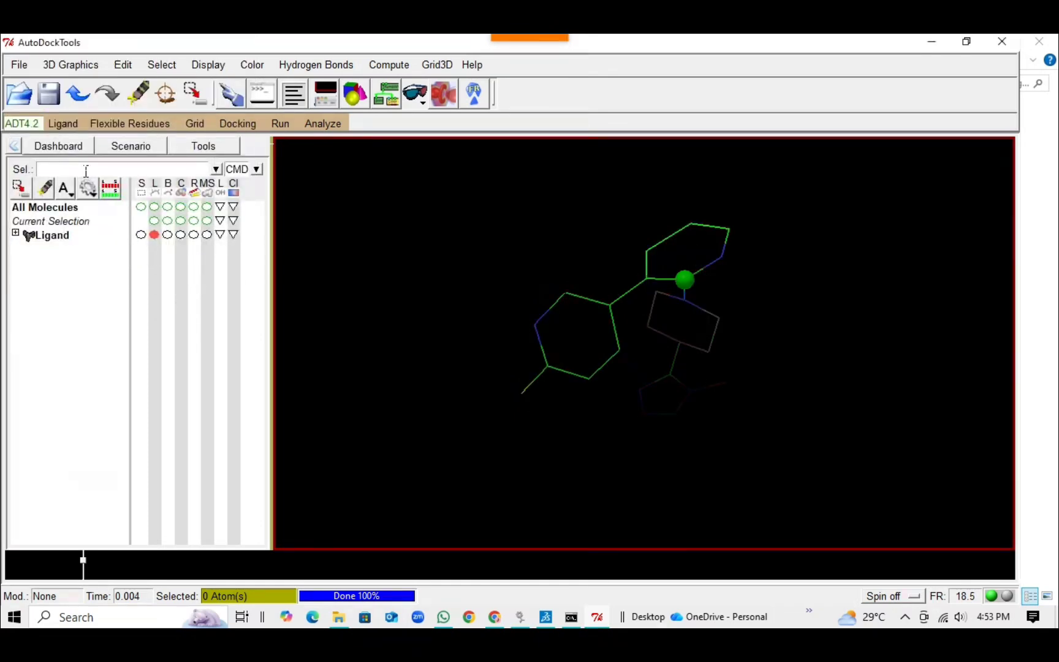
Save the ligand as a PDBQT file named Ligand in the Ligan Alami folder.
left_click(68, 128)
mouse_move(100, 184)
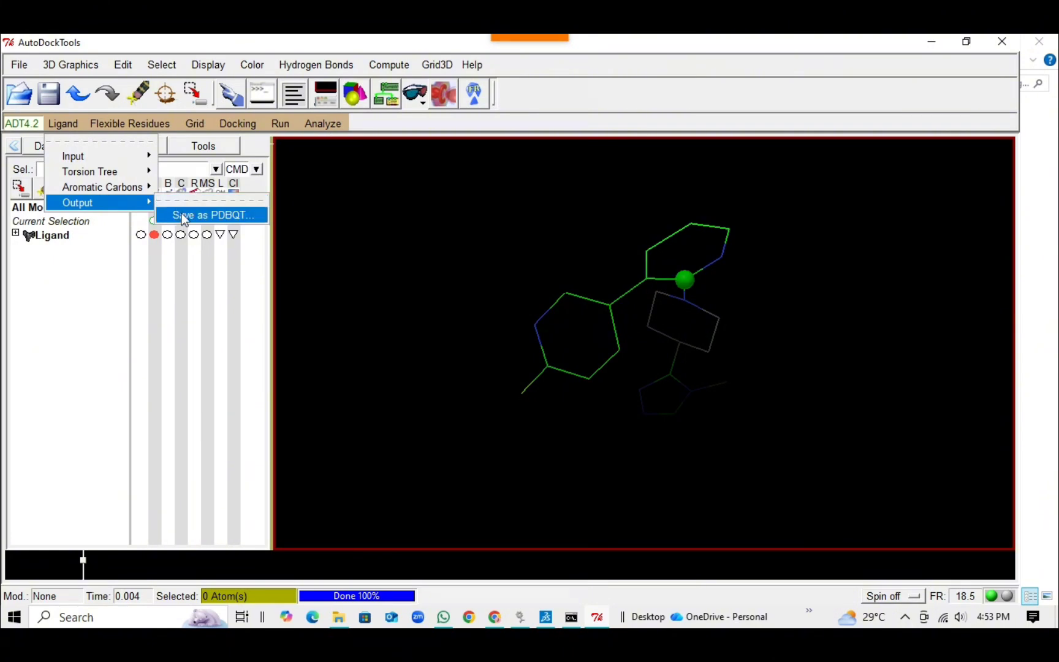
left_click(211, 215)
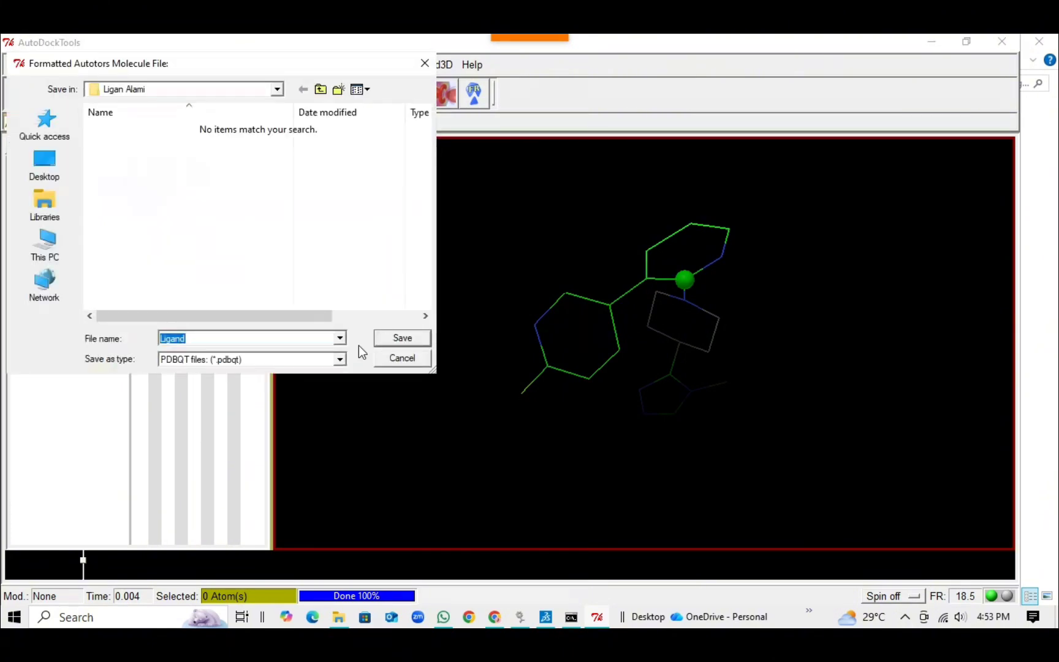
left_click(395, 340)
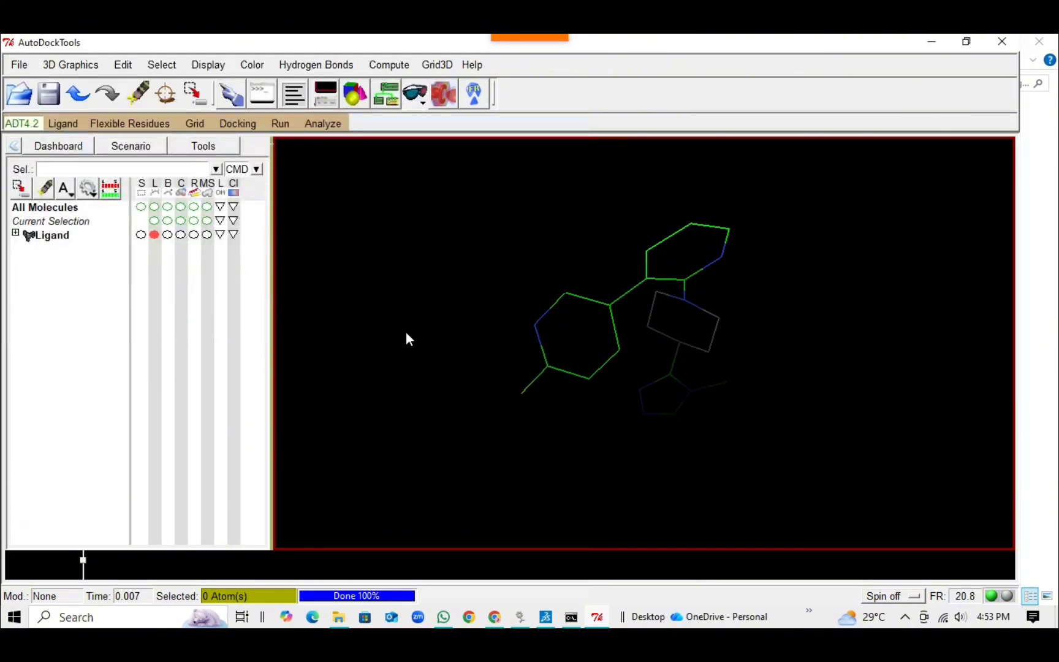
Load the Protein structure as the grid macromolecule, listing all file types, and save it as Protein in PDBQT format in Ligan Alami.
left_click(190, 125)
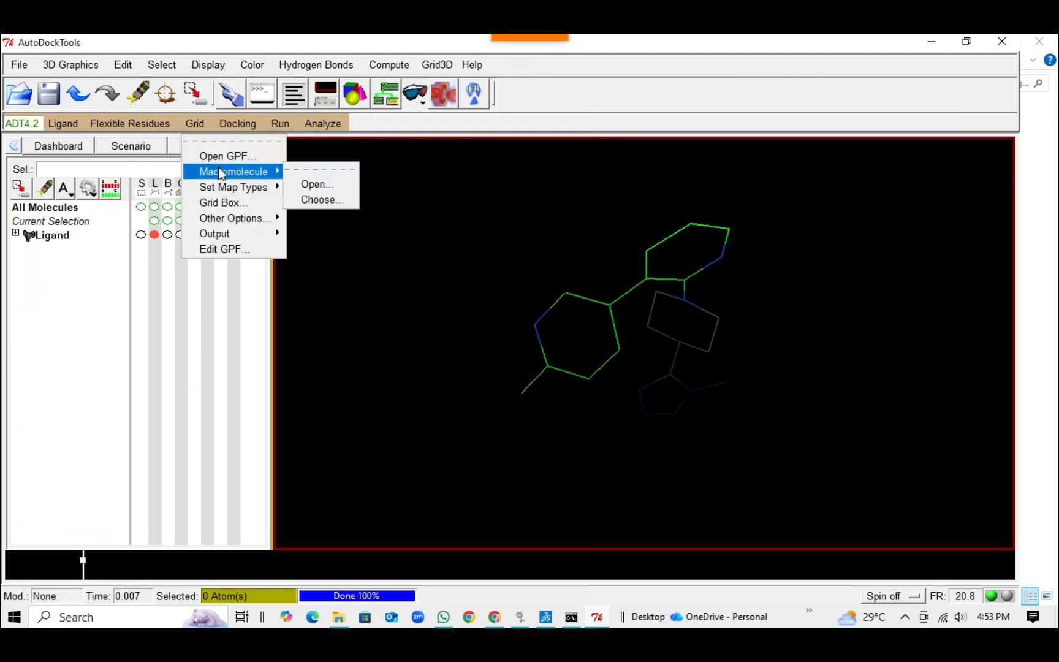
left_click(295, 177)
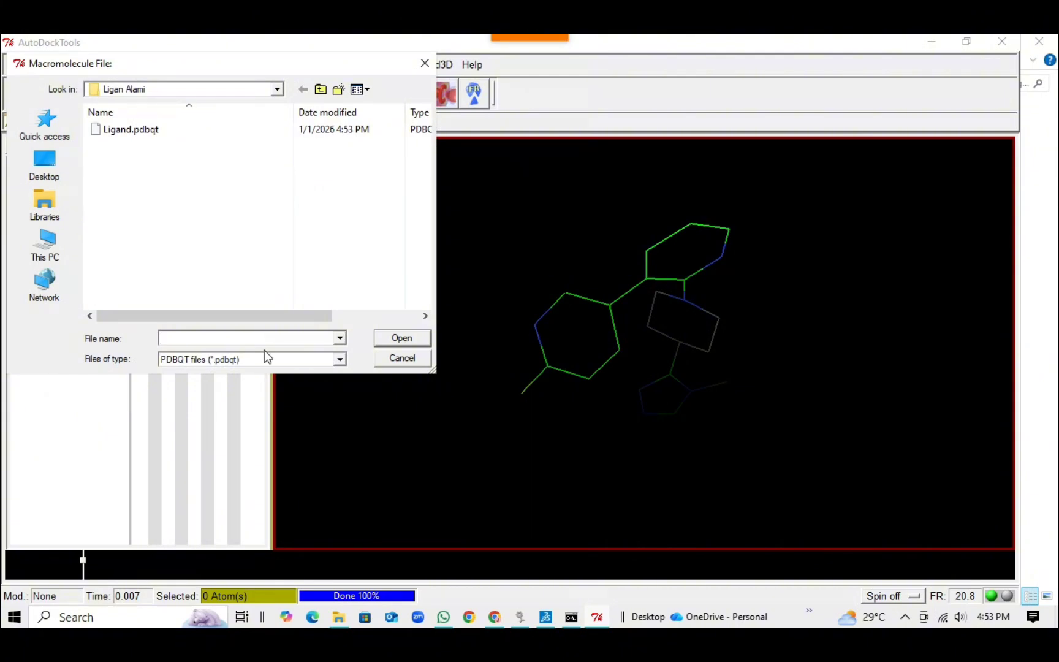
left_click(339, 359)
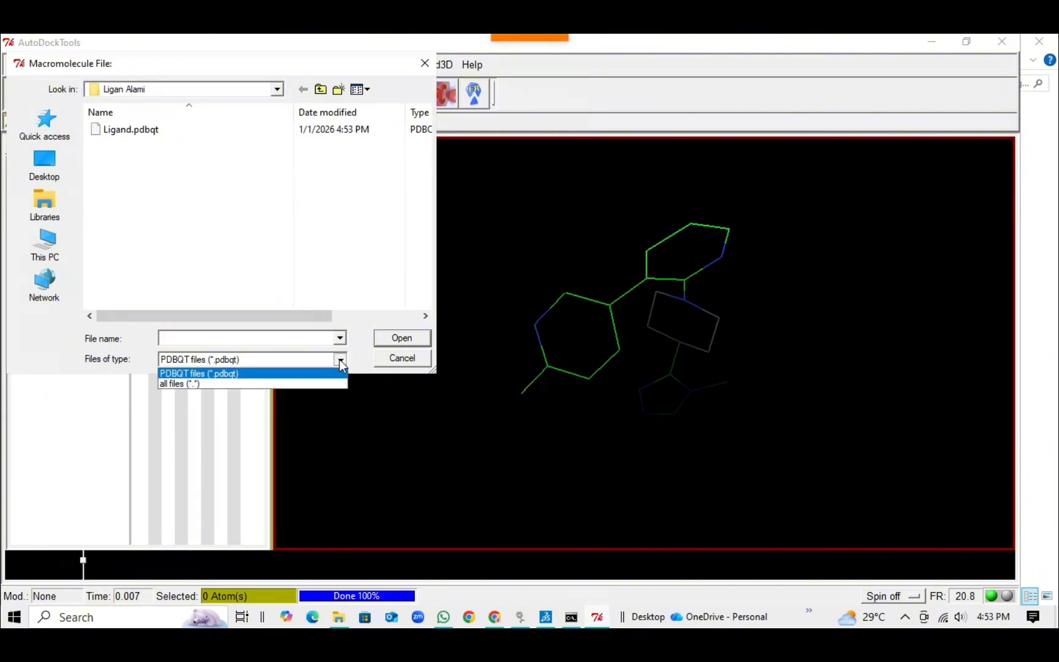
left_click(256, 383)
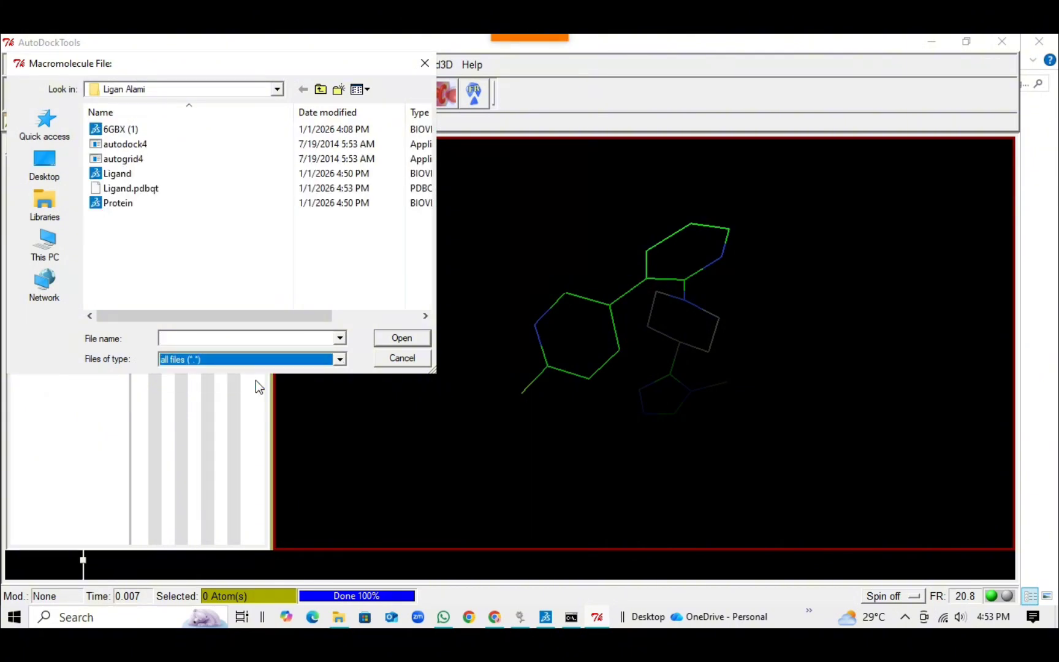
left_click(191, 206)
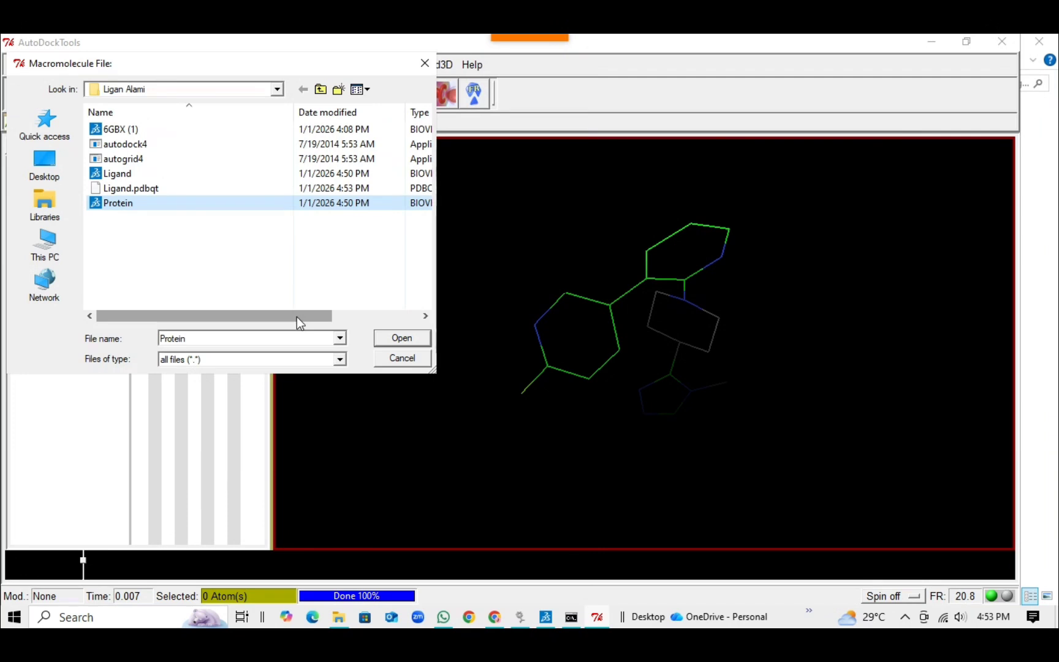
left_click(393, 341)
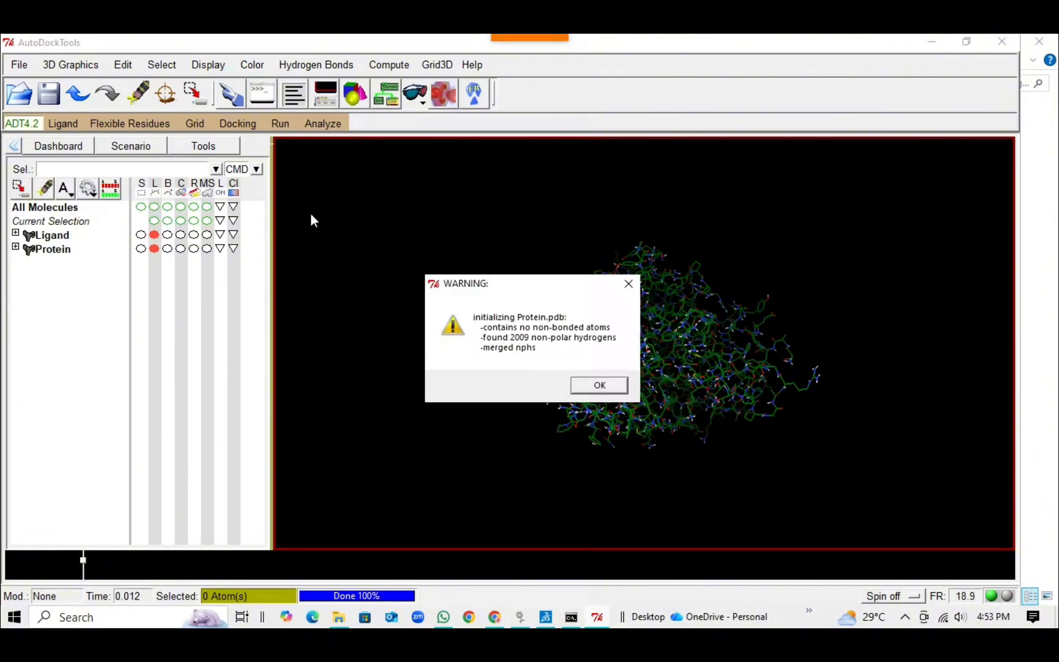
left_click(594, 384)
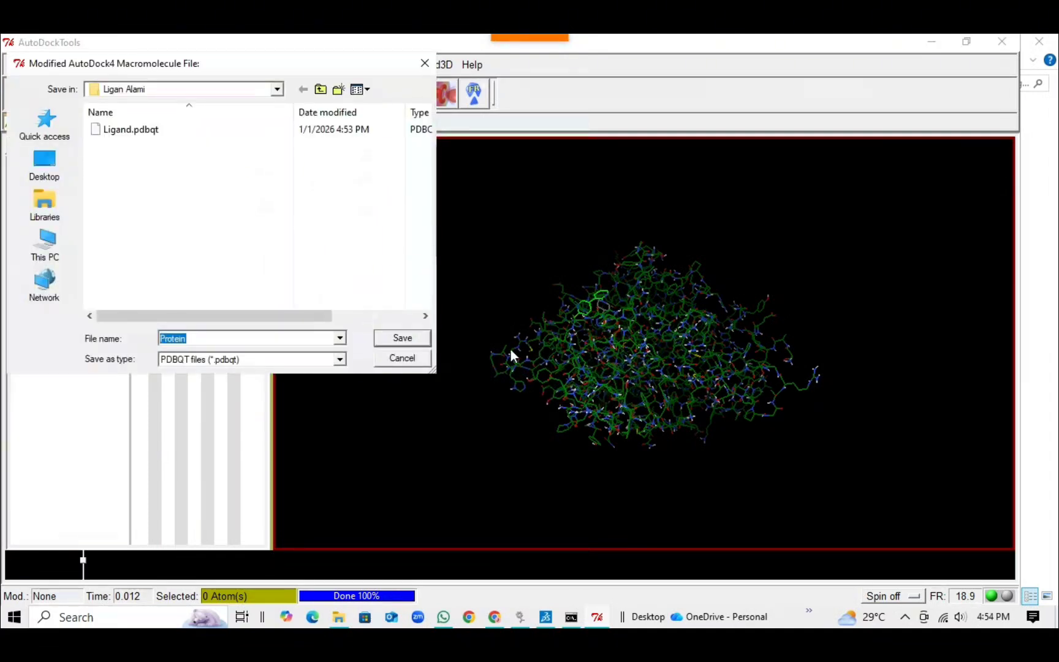
left_click(402, 339)
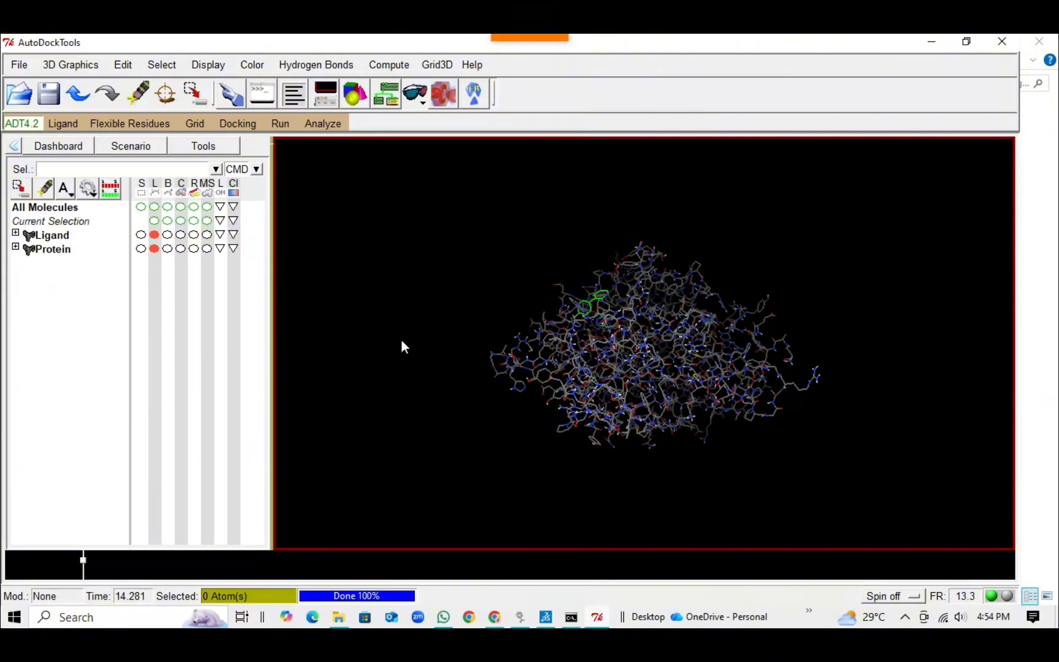
Set the grid map types from the Ligand.pdbqt file, loading it under the name Ligand-2.
left_click(206, 124)
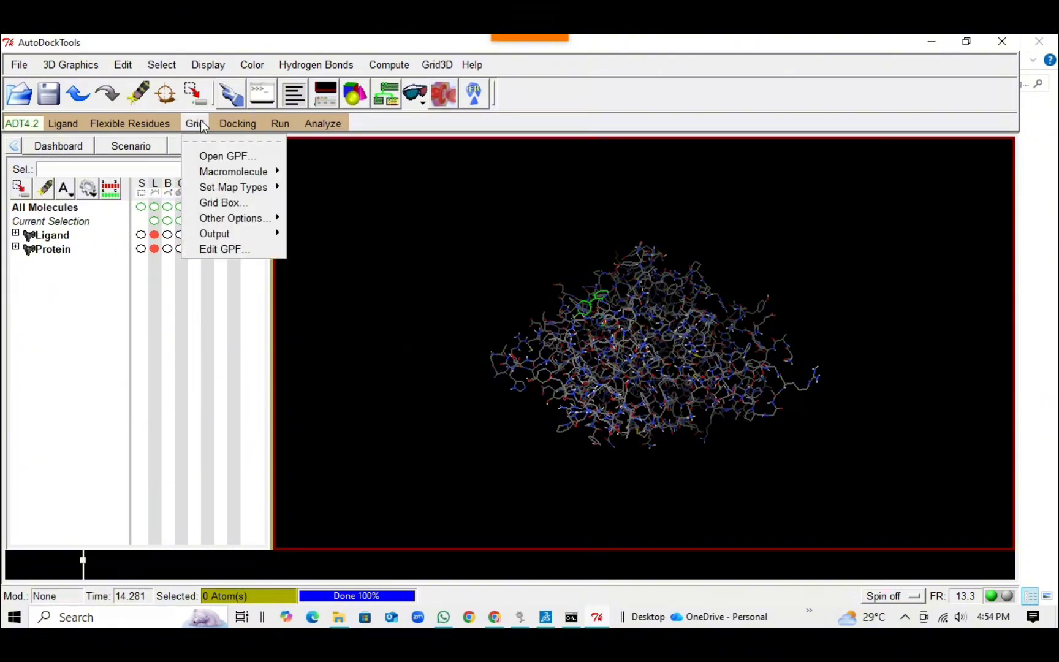
mouse_move(237, 185)
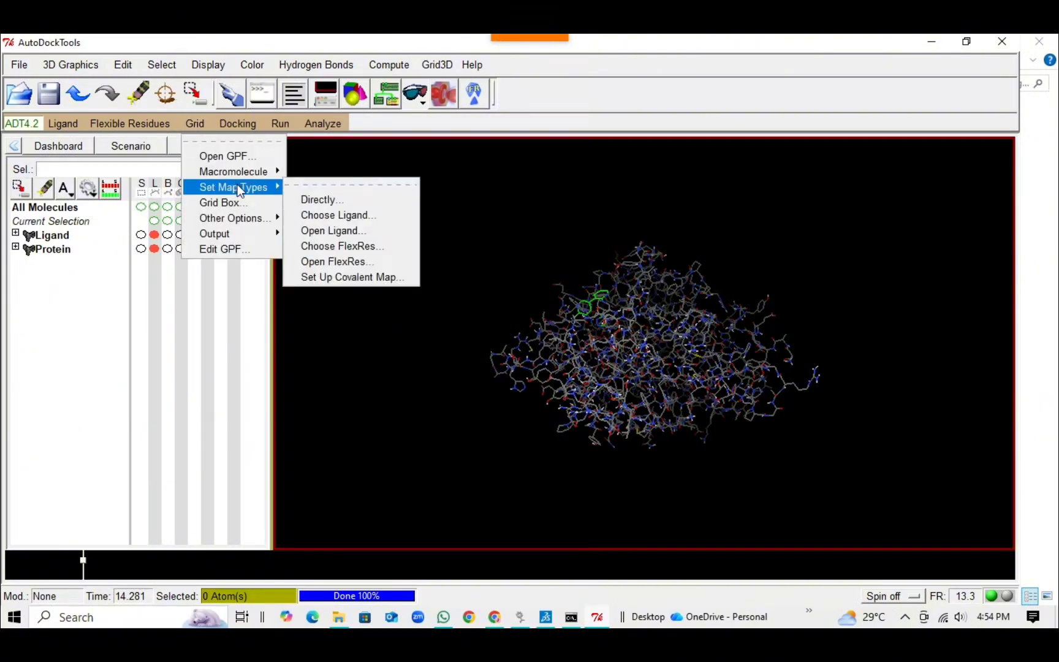
left_click(347, 231)
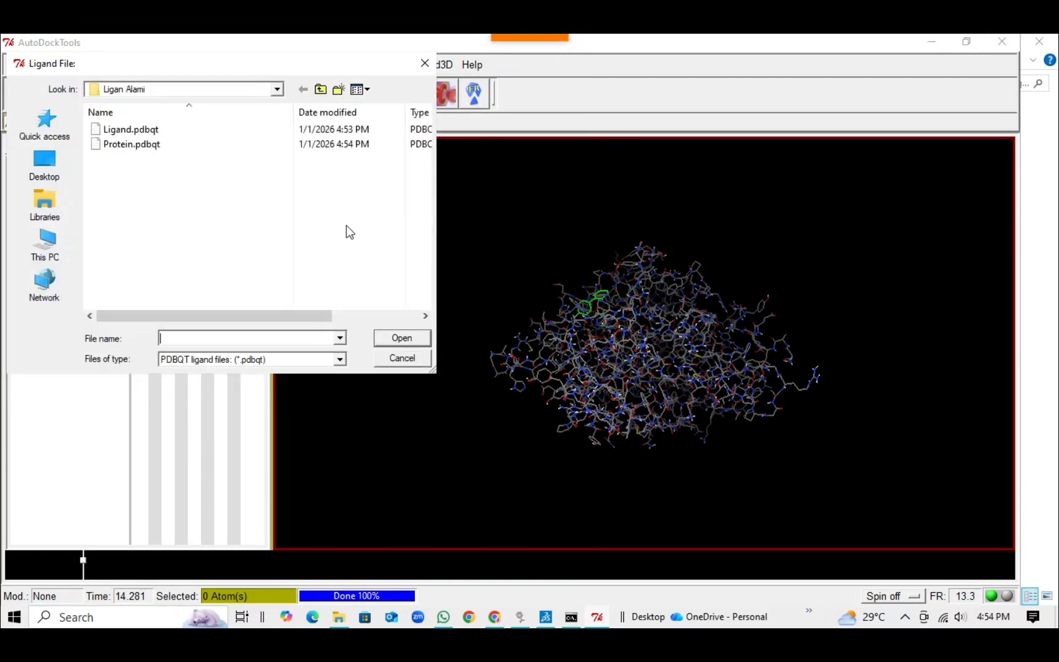
left_click(193, 129)
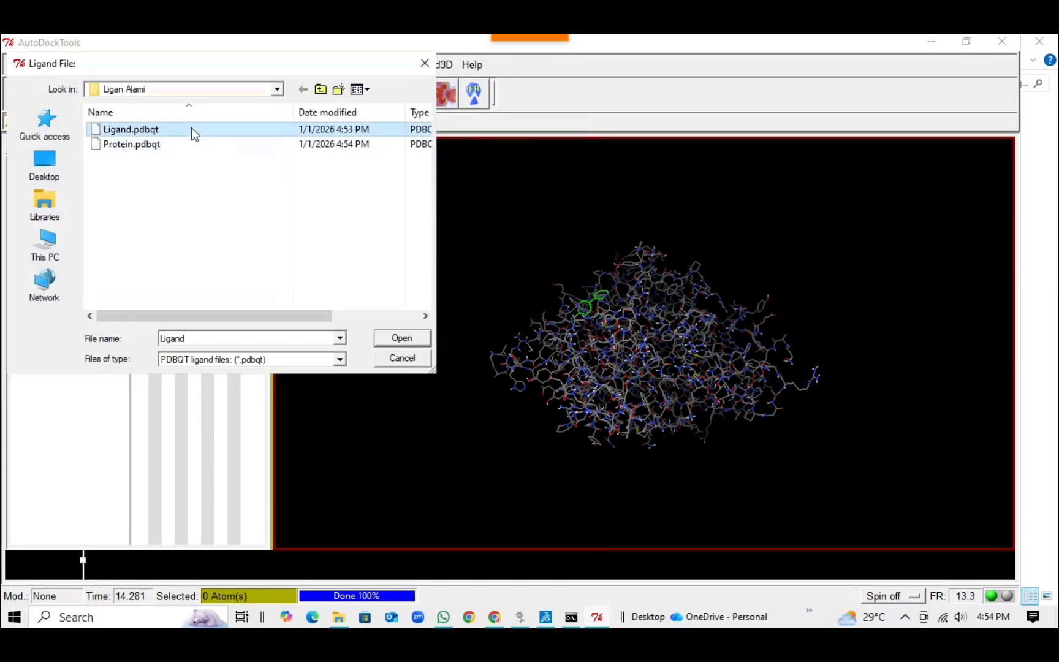
left_click(383, 343)
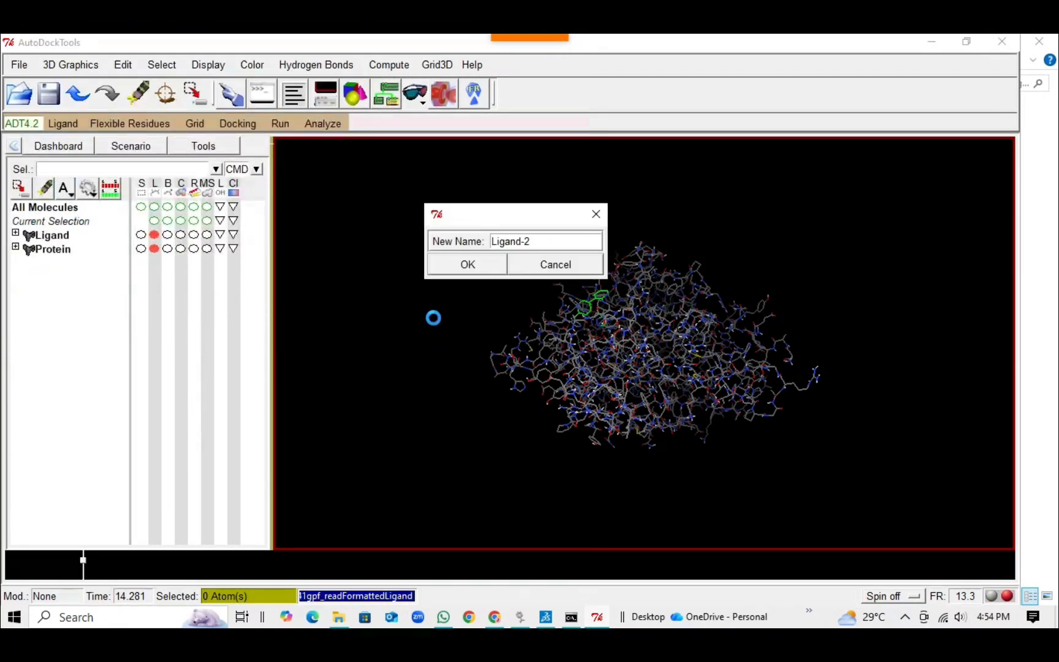
left_click(464, 273)
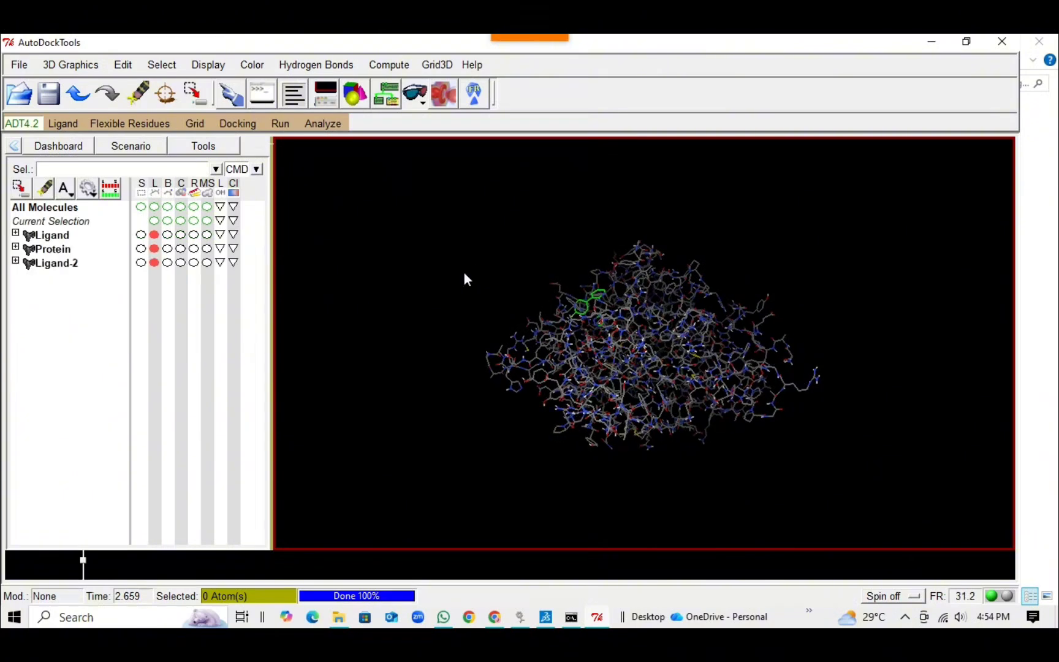
Center the grid box on the ligand and close the grid options, saving the current settings.
left_click(201, 122)
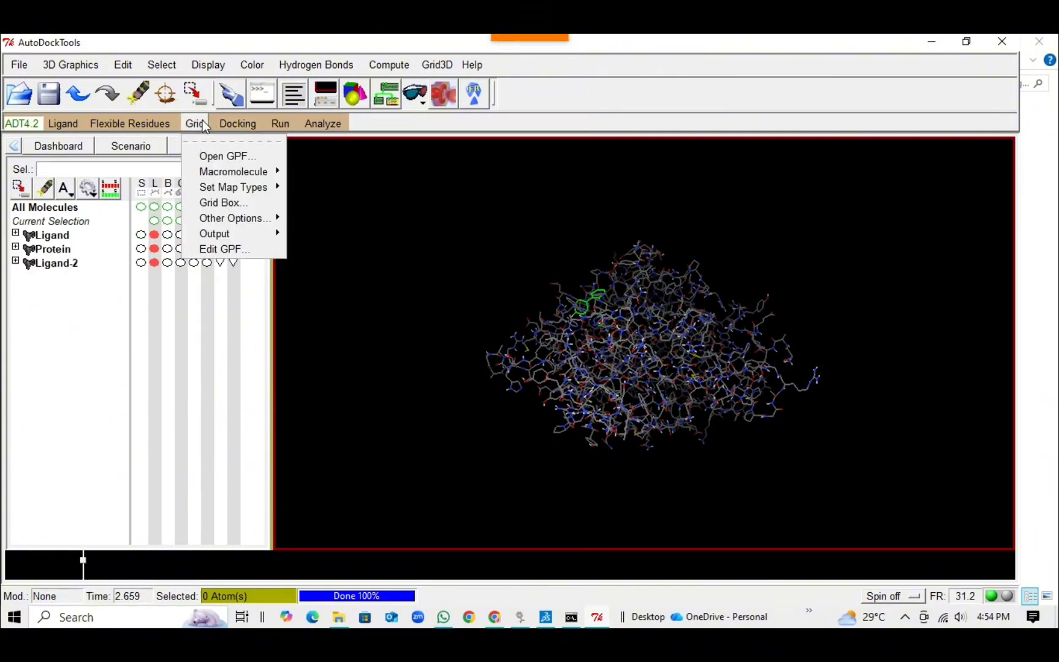
left_click(253, 205)
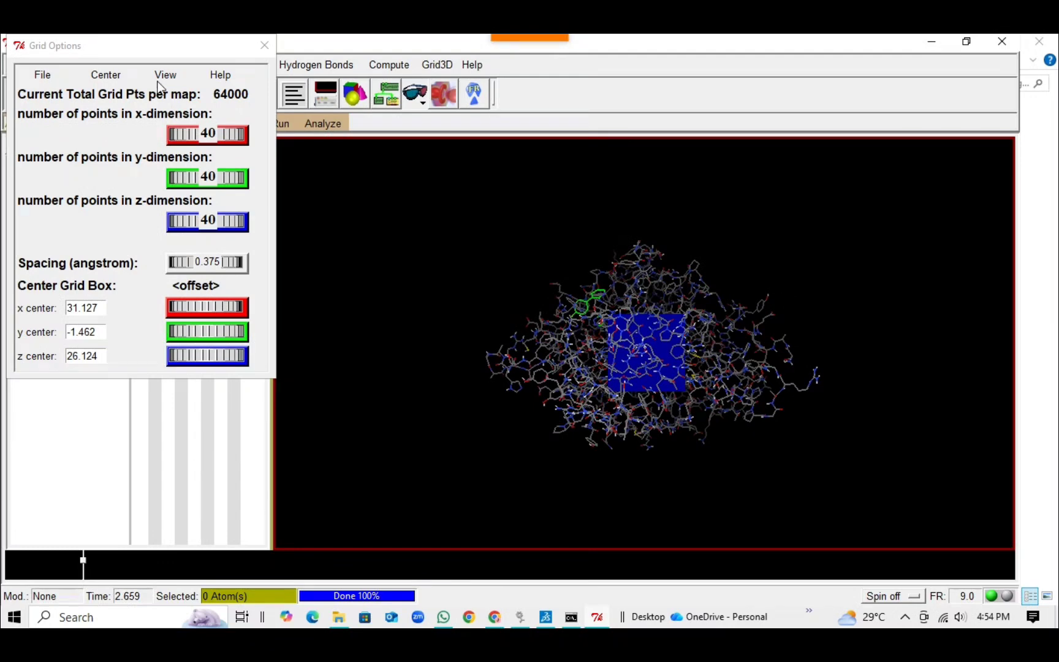
left_click(157, 76)
left_click(127, 76)
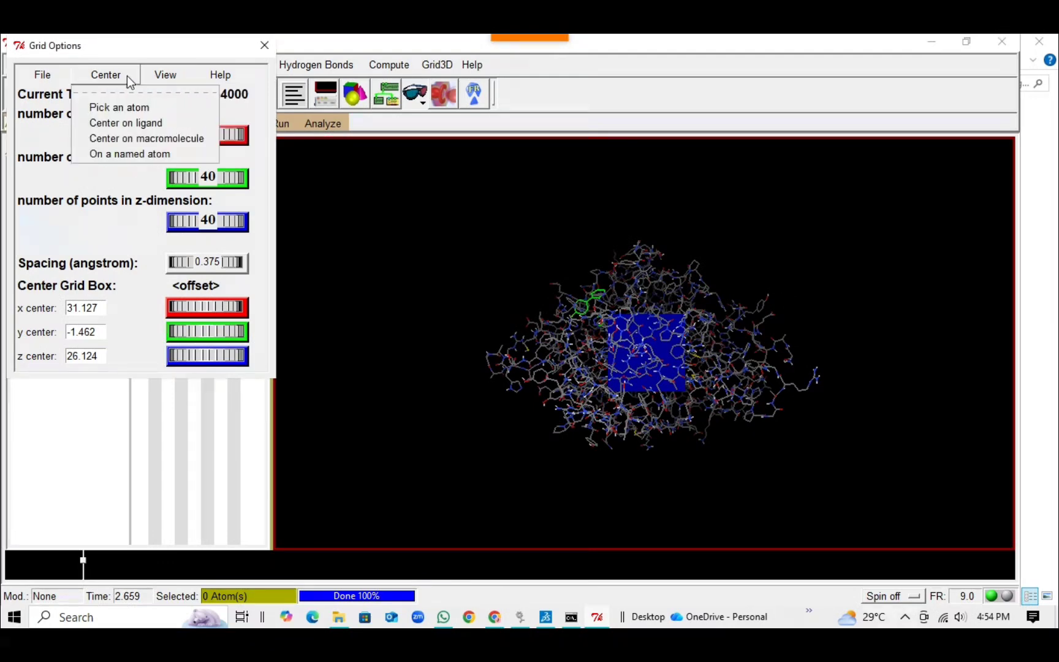
left_click(133, 122)
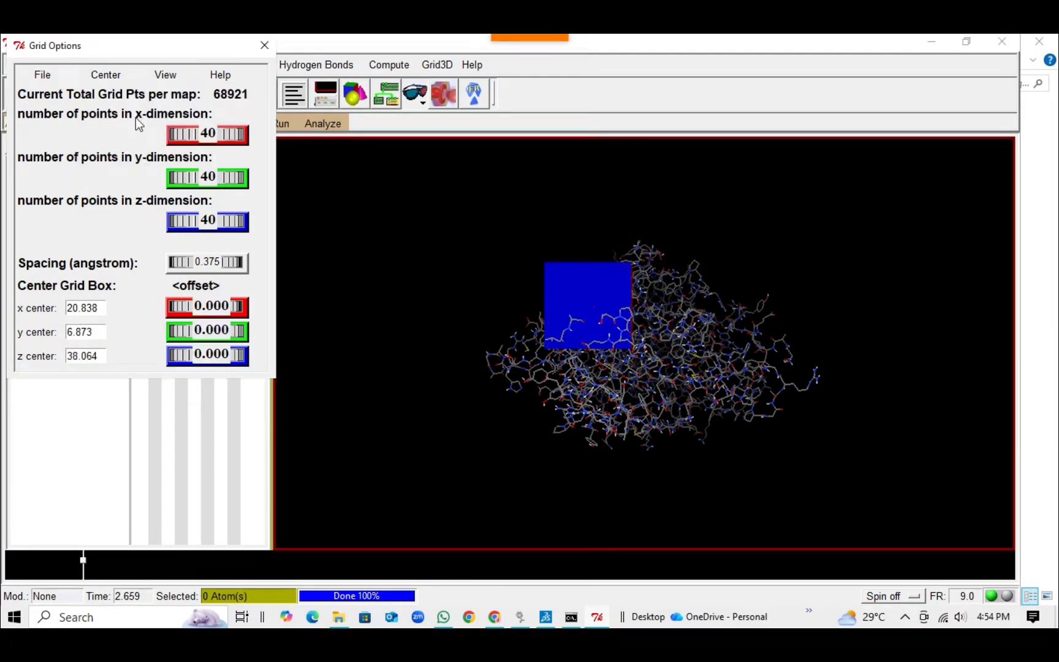
left_click_drag(375, 252, 451, 314)
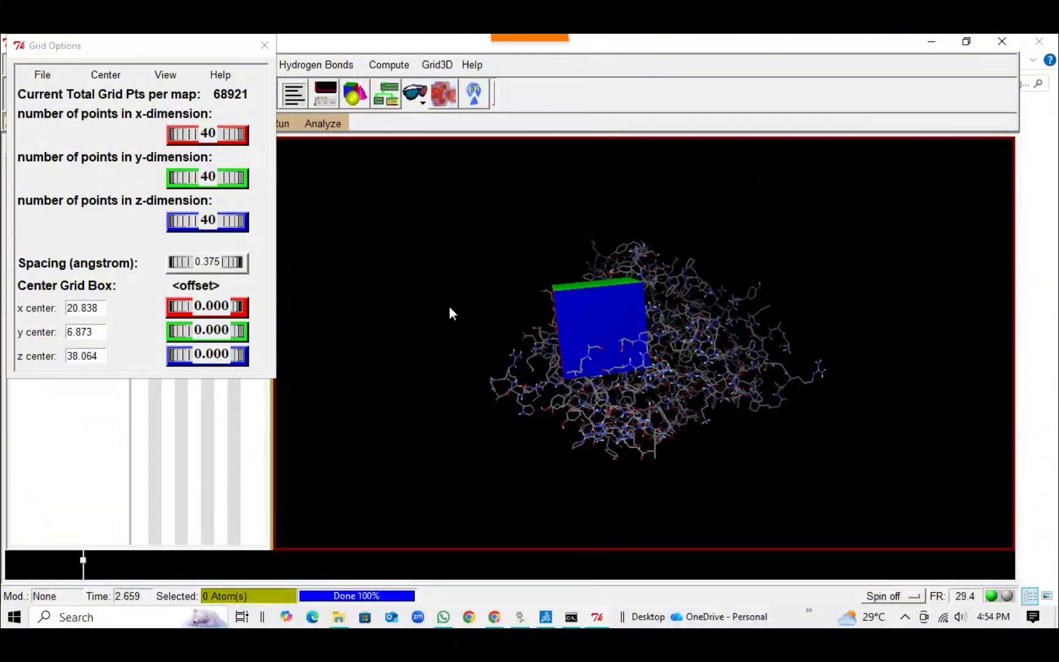
left_click(45, 76)
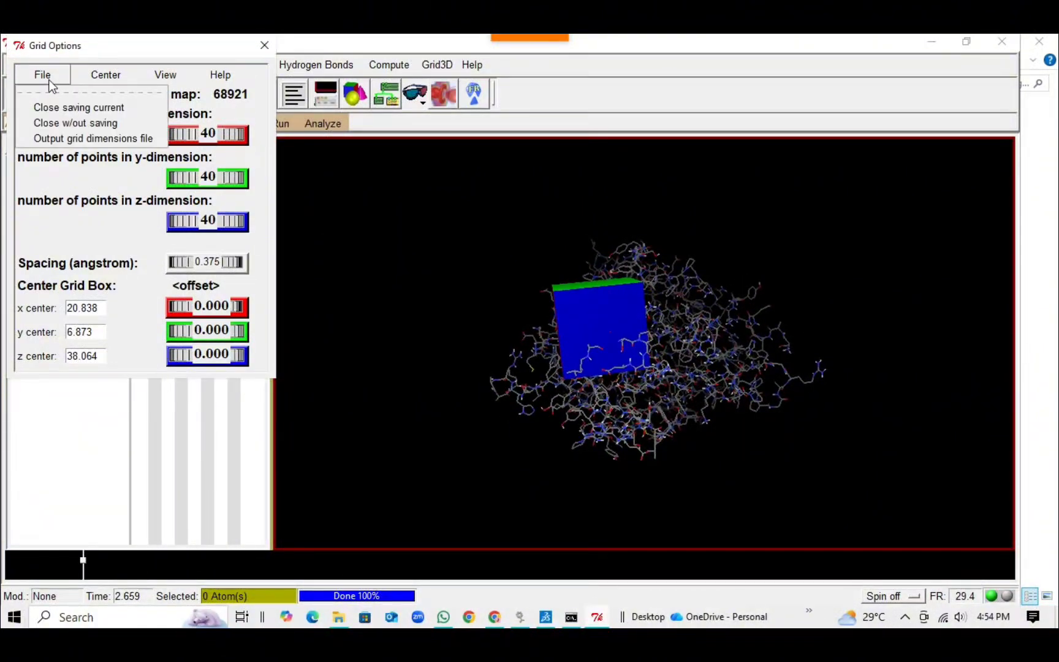
left_click(70, 107)
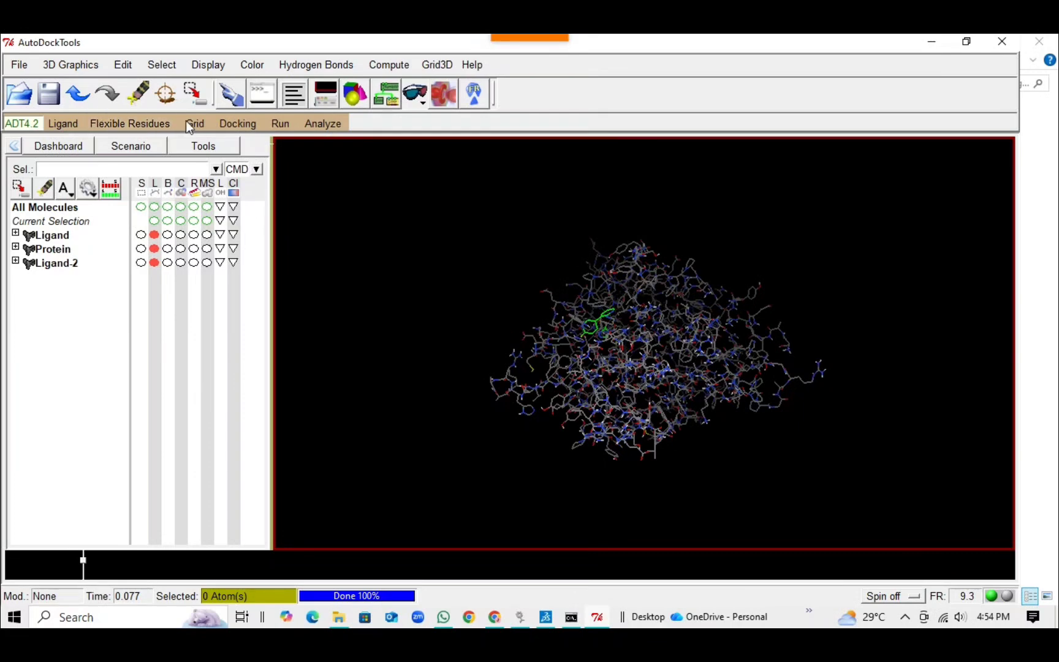
Save the grid parameter file as pro.gpf in the Ligan Alami folder.
left_click(202, 121)
mouse_move(259, 219)
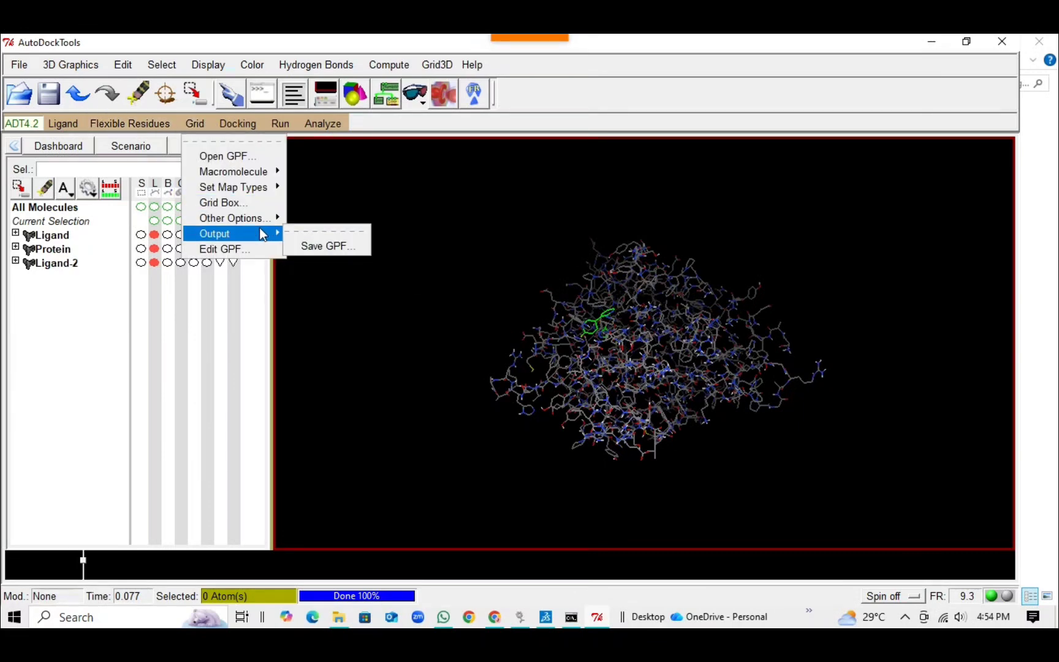
left_click(308, 245)
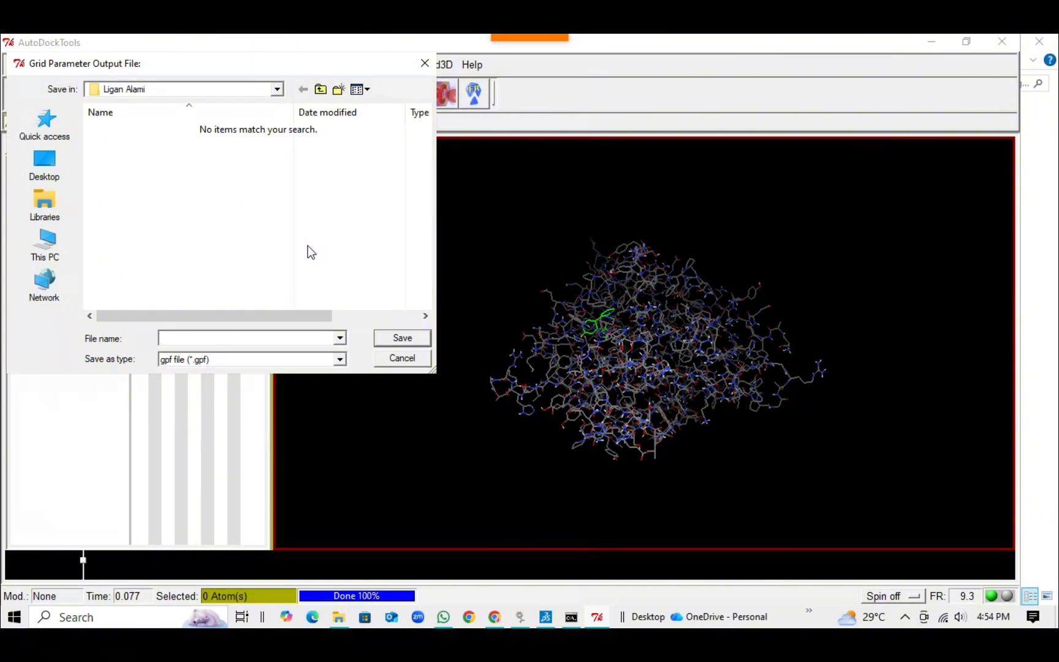
type("pro.gpf")
left_click(398, 341)
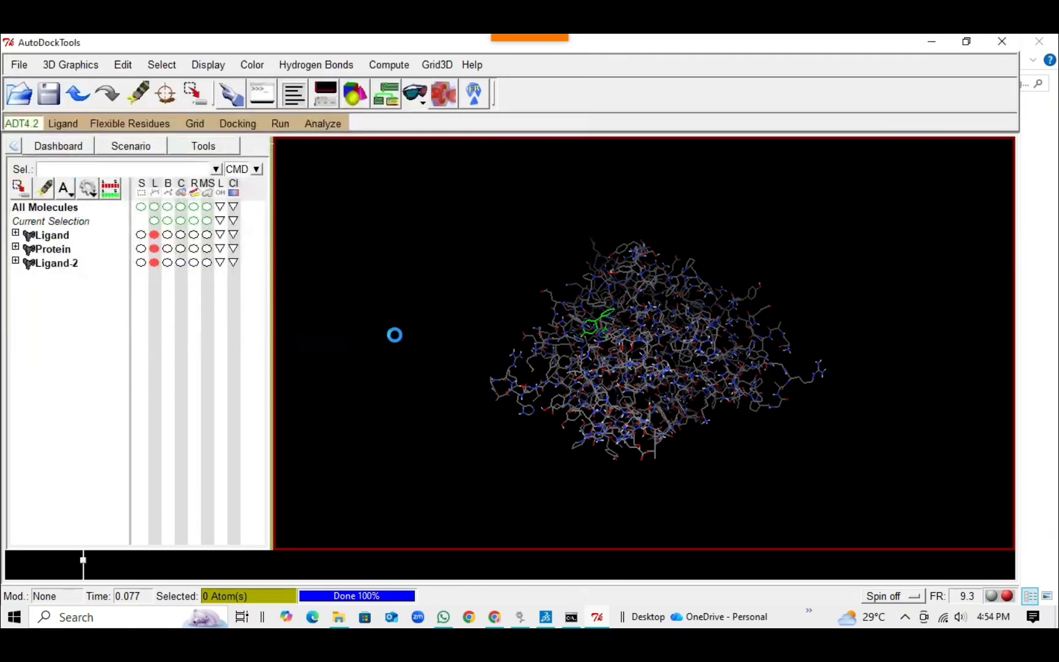
Set up an AutoGrid run with autogrid4 as the program and pro.gpf as the parameter file, both from Ligan Alami.
left_click(281, 124)
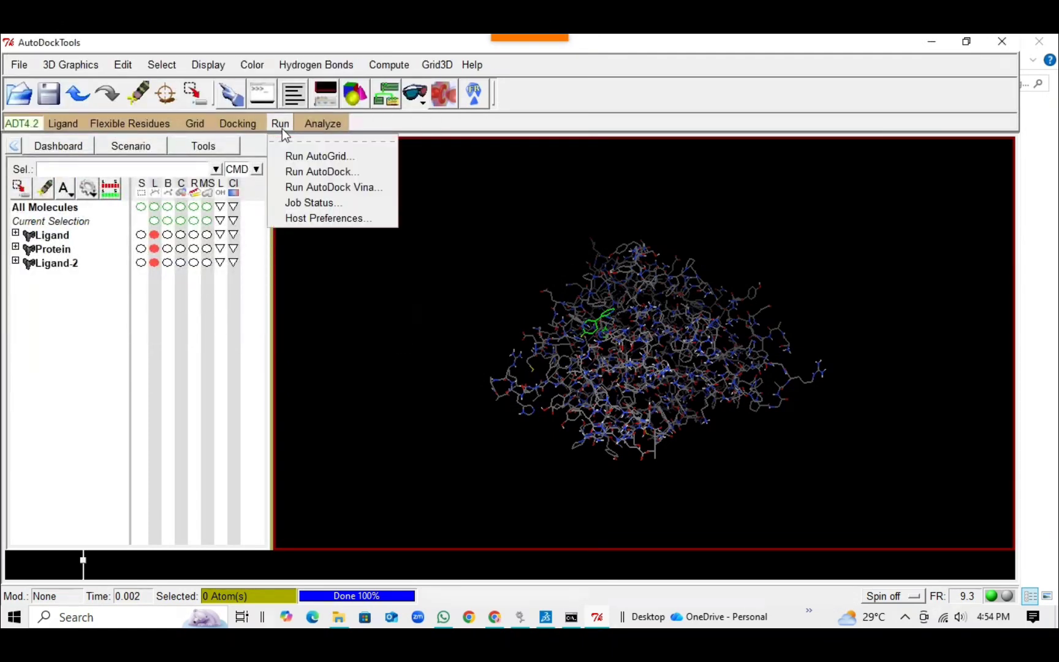
left_click(299, 156)
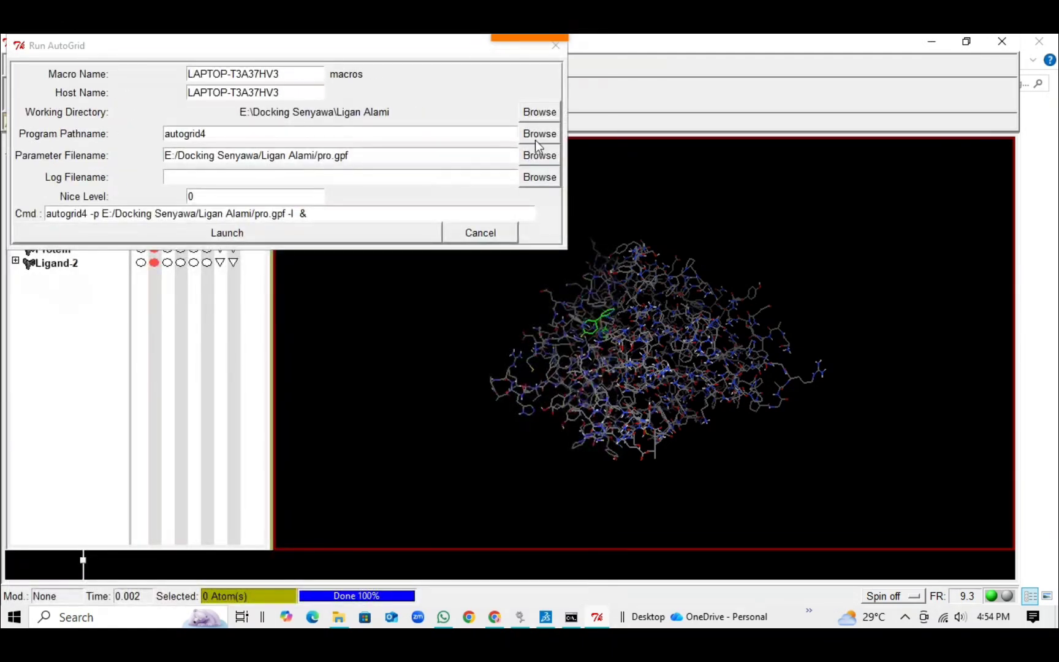
left_click(535, 138)
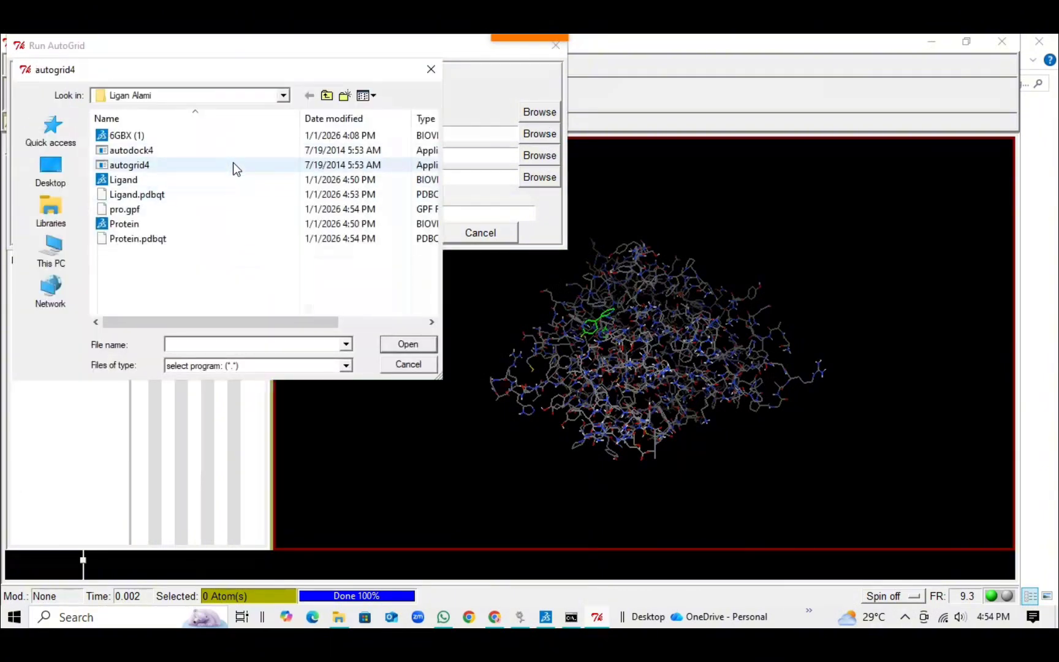
left_click(233, 164)
left_click(406, 344)
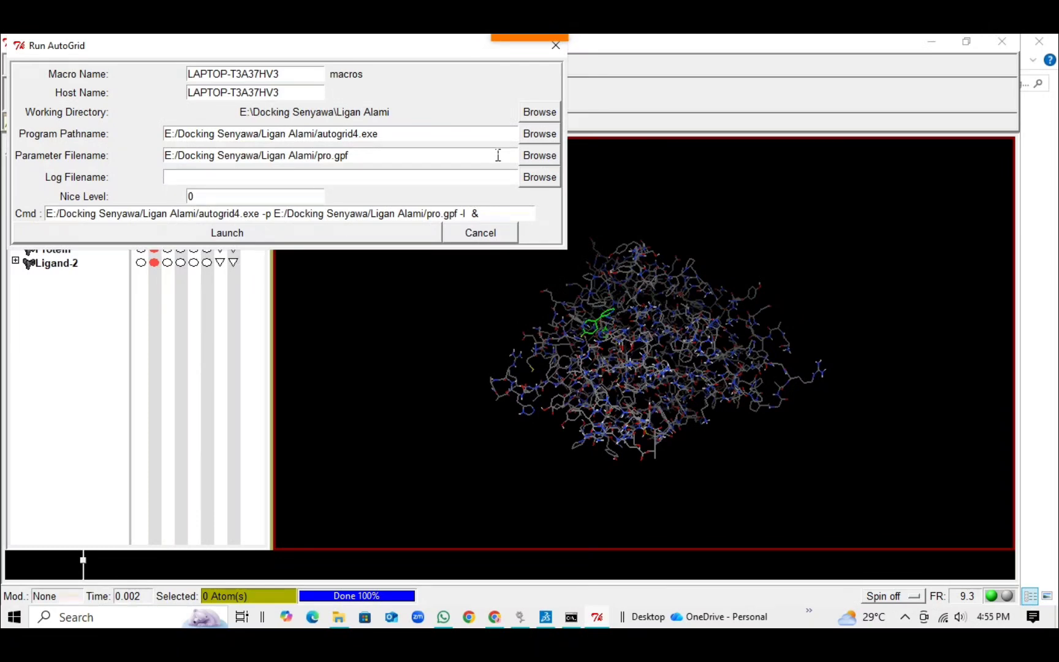
left_click(539, 156)
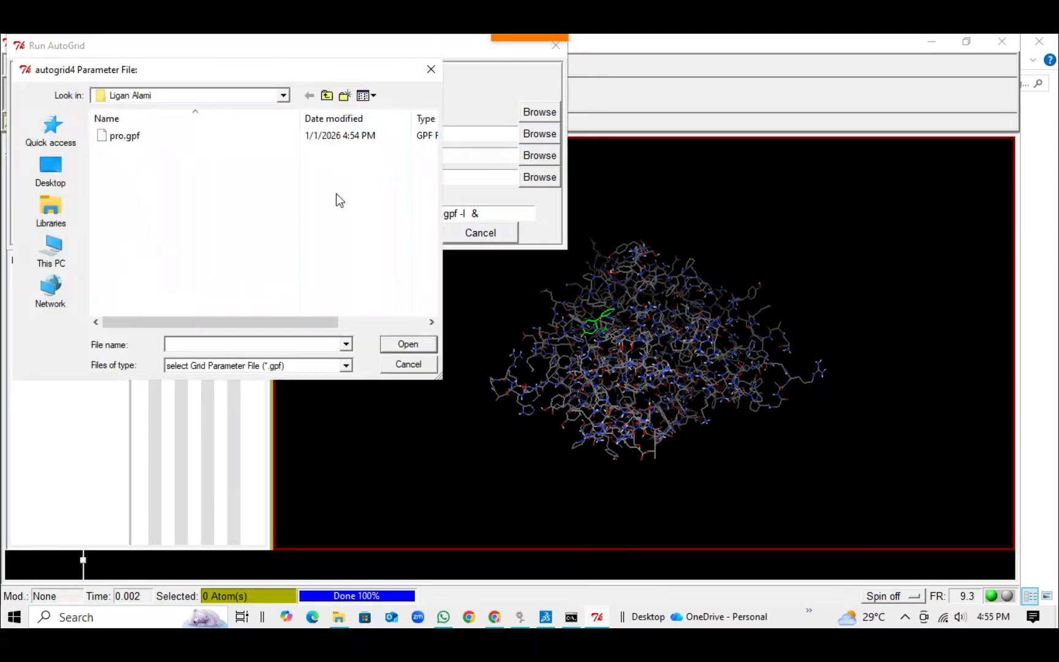
left_click(249, 142)
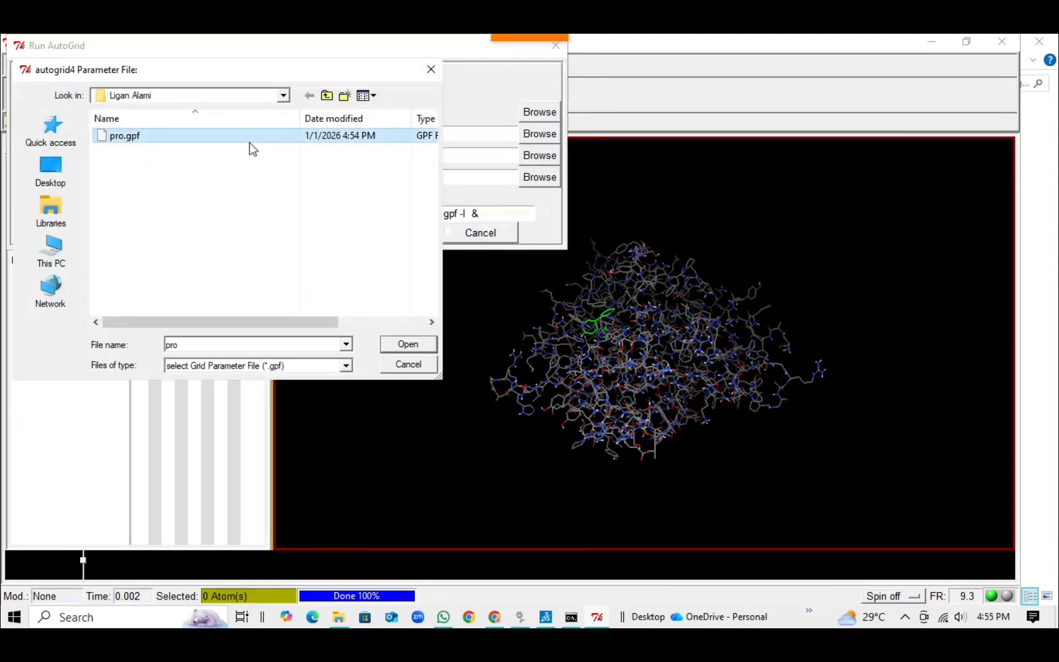
left_click(403, 345)
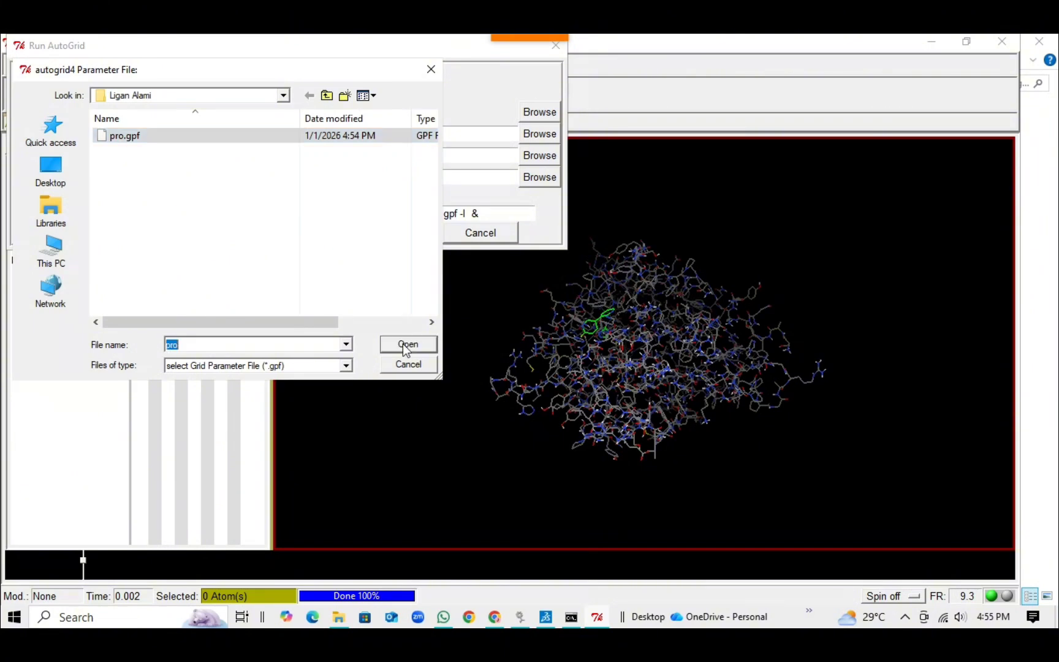
left_click(407, 344)
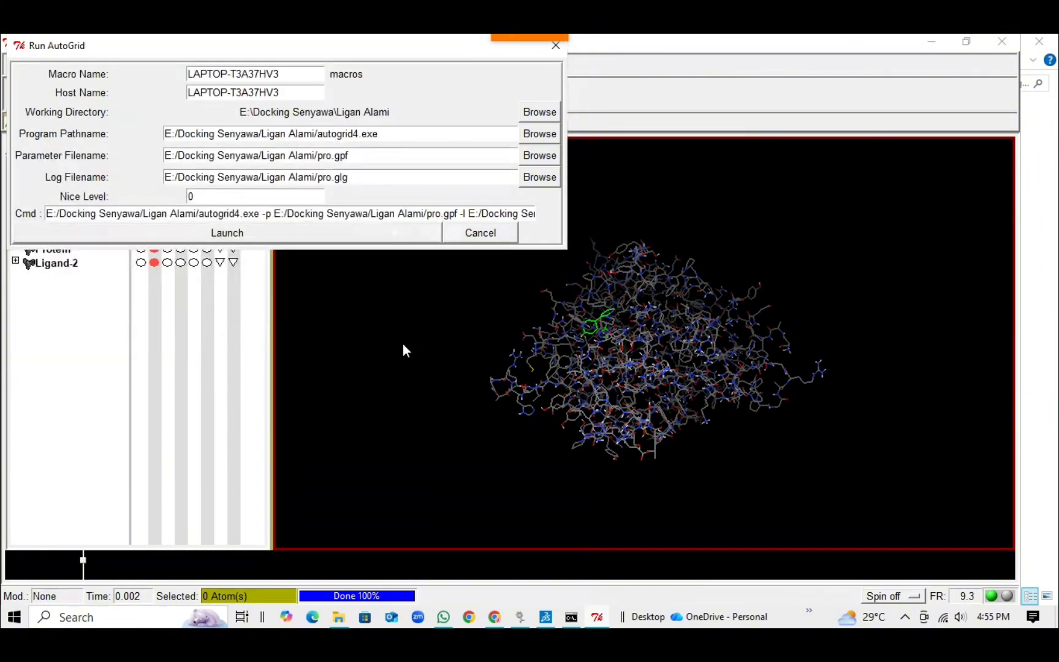
Strip the folder paths from the AutoGrid command so it reads "autogrid4.exe -p pro.gpf -l pro.glg &" and launch it.
left_click_drag(50, 216, 274, 215)
key("BackSpace")
left_click(122, 214)
key("BackSpace")
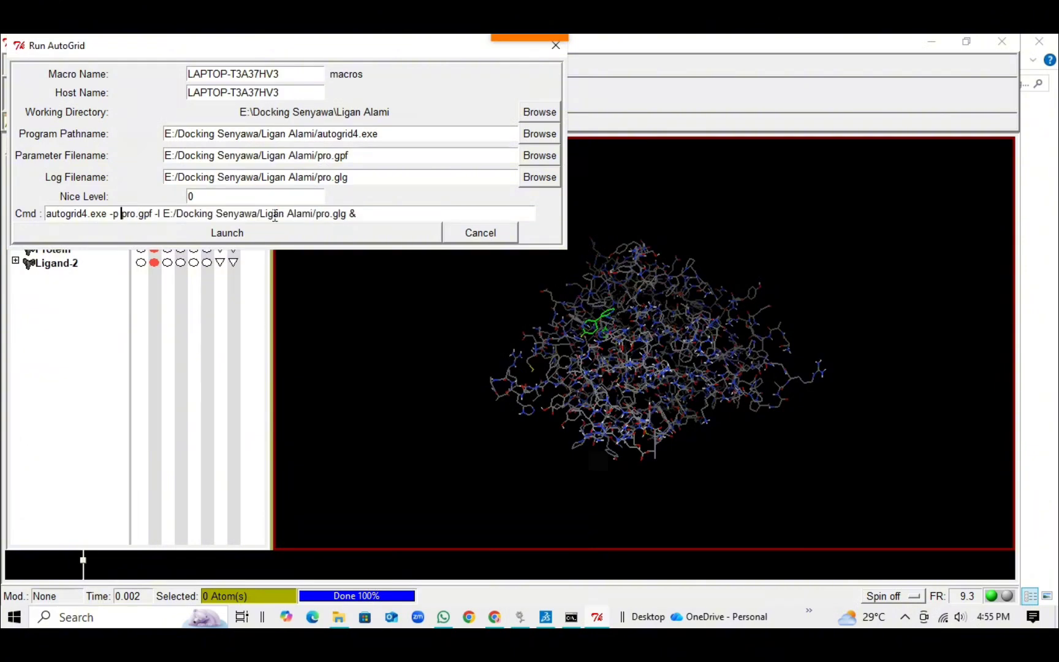
left_click_drag(165, 213, 317, 224)
key("BackSpace")
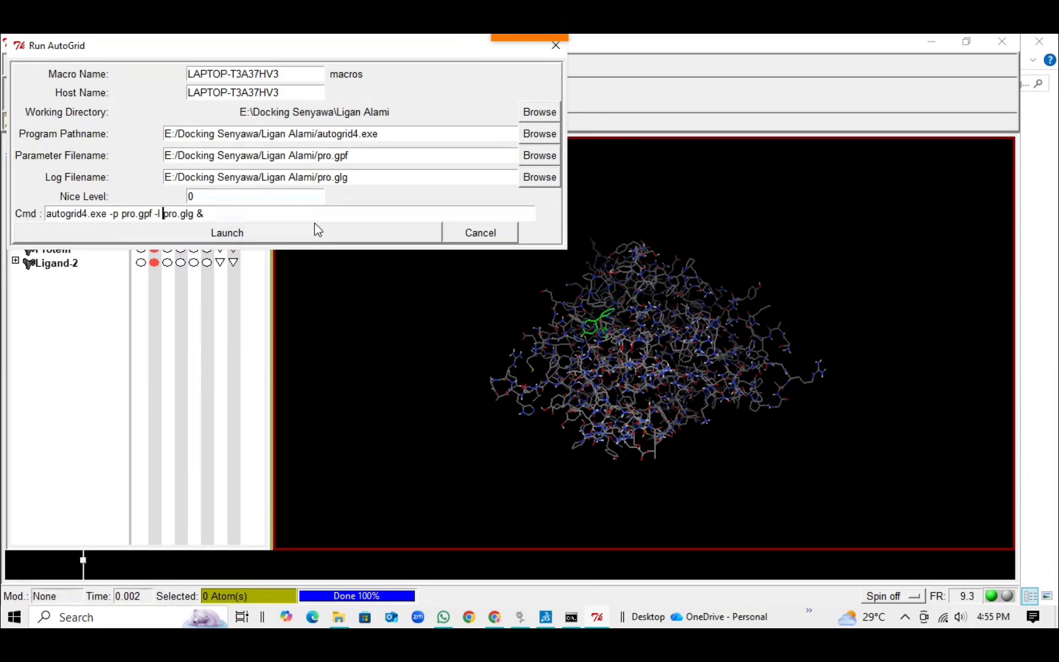
left_click(285, 226)
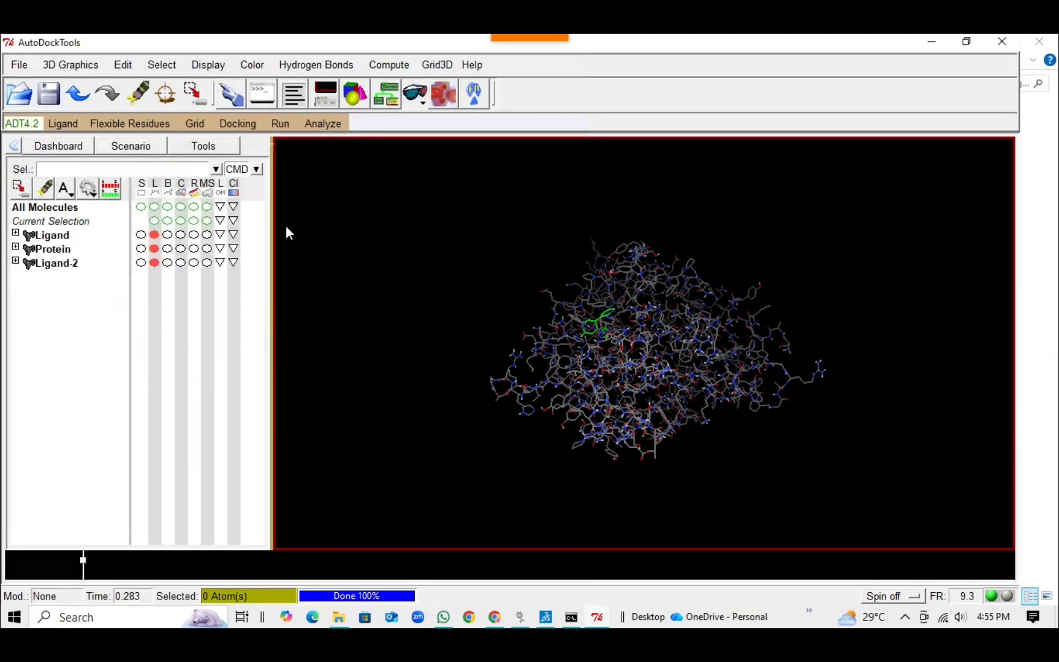
Set Protein.pdbqt as the rigid macromolecule for docking.
left_click(226, 124)
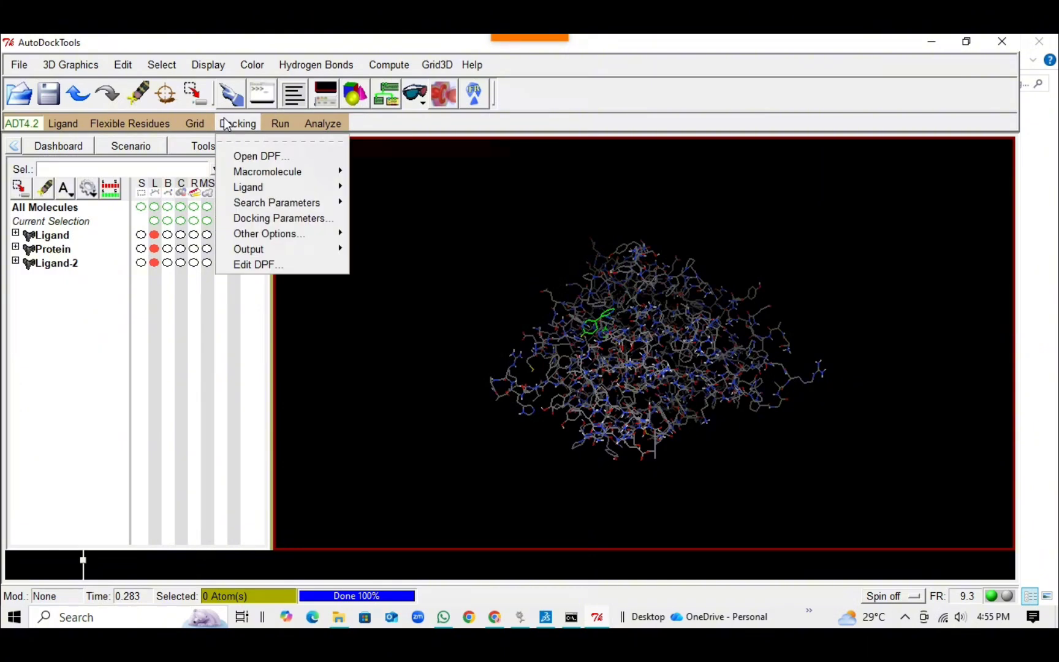
mouse_move(288, 168)
left_click(370, 183)
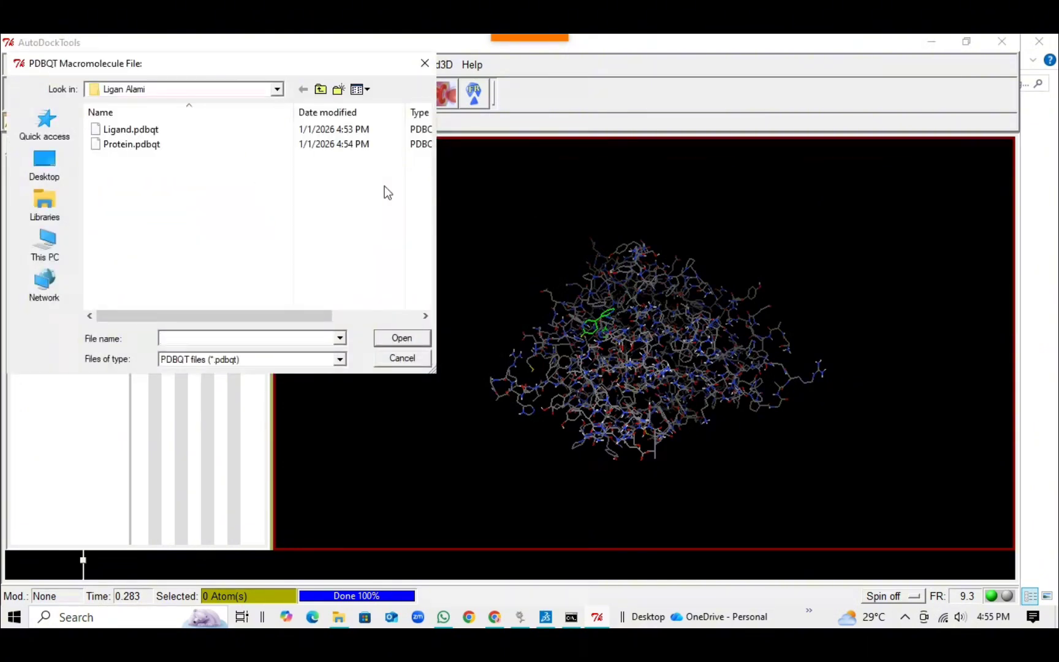
left_click(208, 150)
left_click(395, 339)
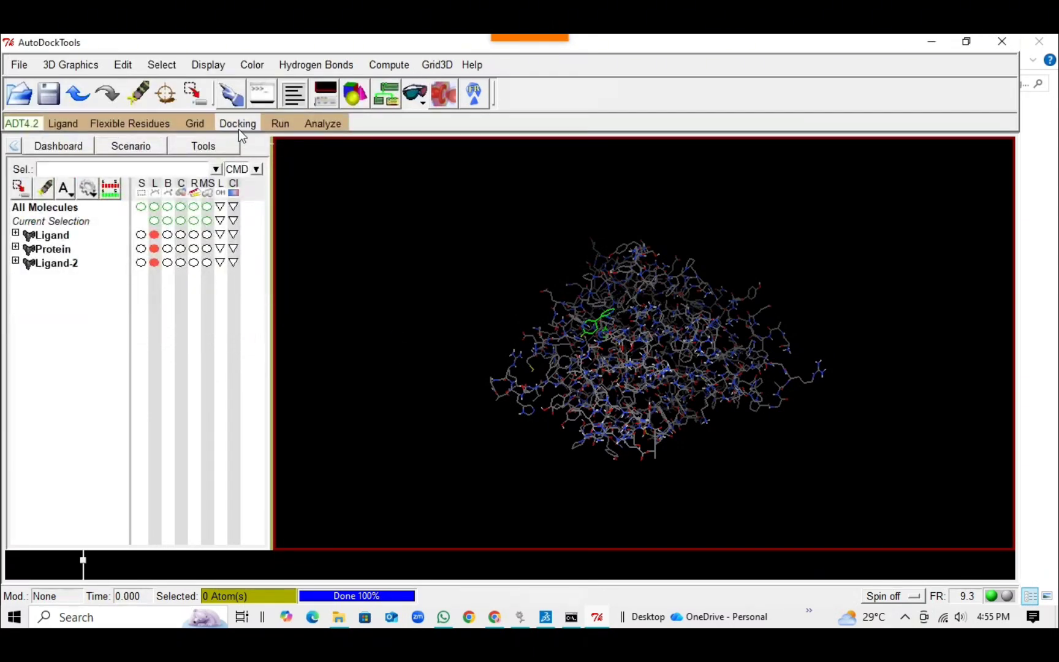
Open Ligand.pdbqt as the docking ligand and accept its default ligand parameters.
left_click(239, 125)
mouse_move(276, 187)
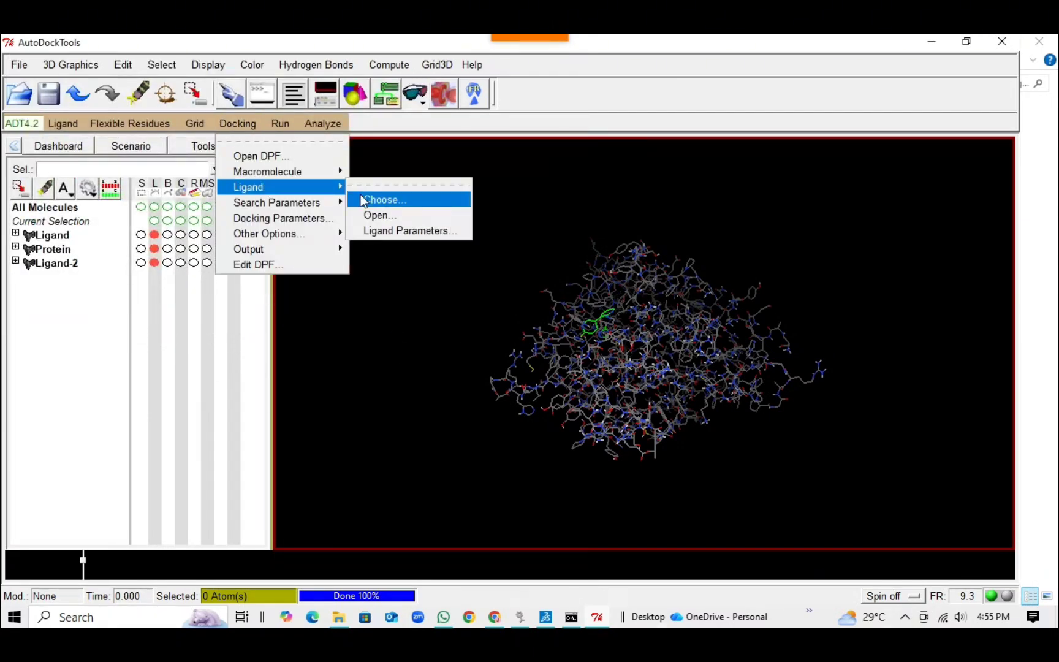
left_click(388, 211)
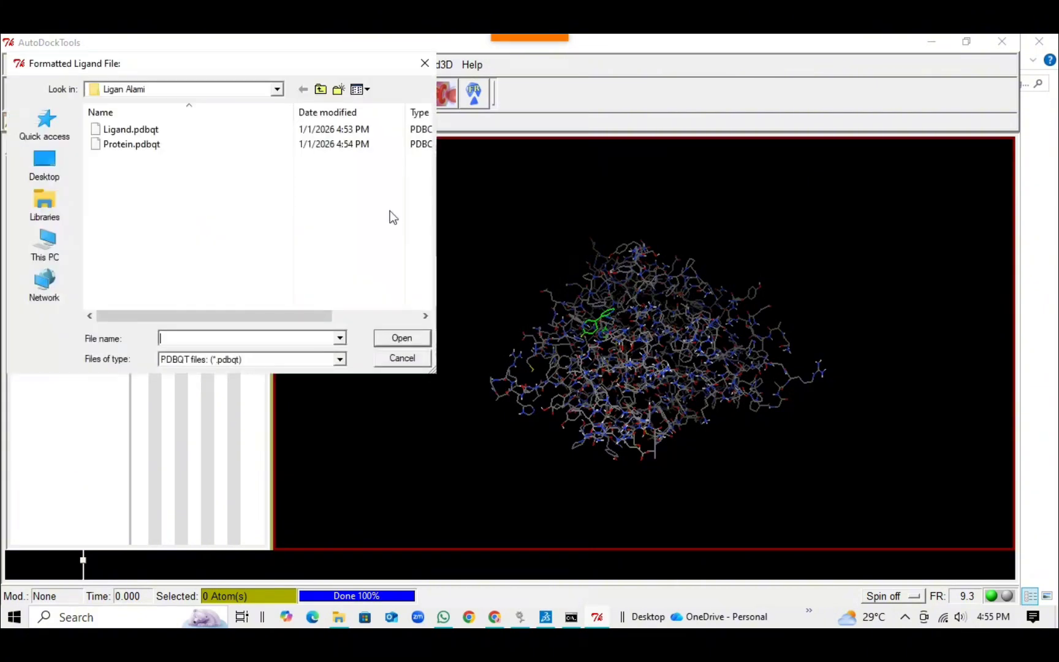
left_click(190, 132)
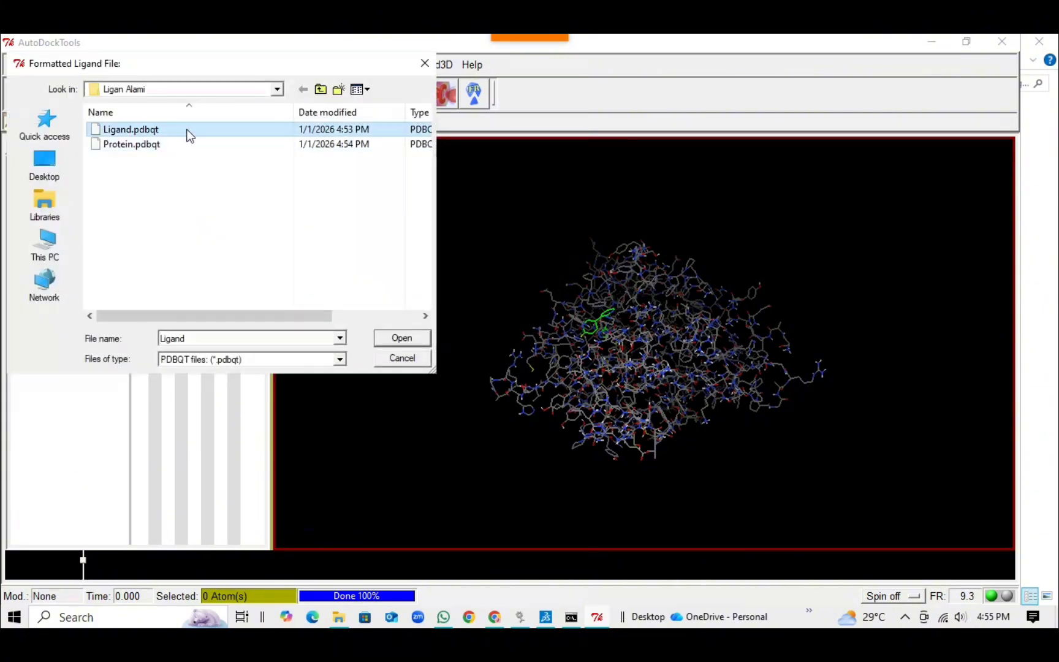
left_click(390, 340)
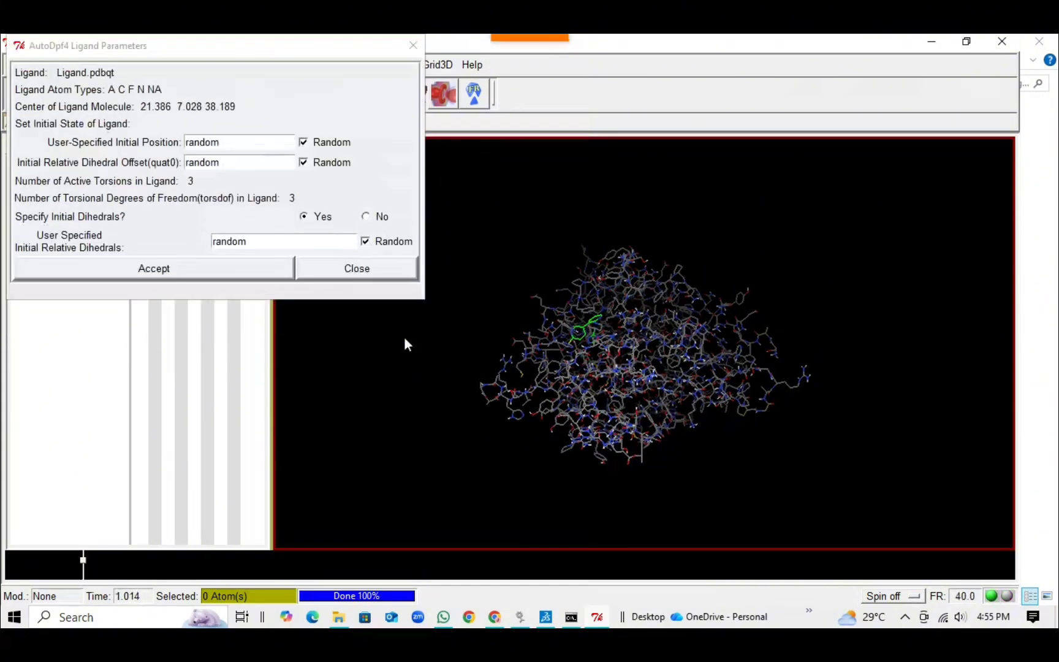
left_click(236, 264)
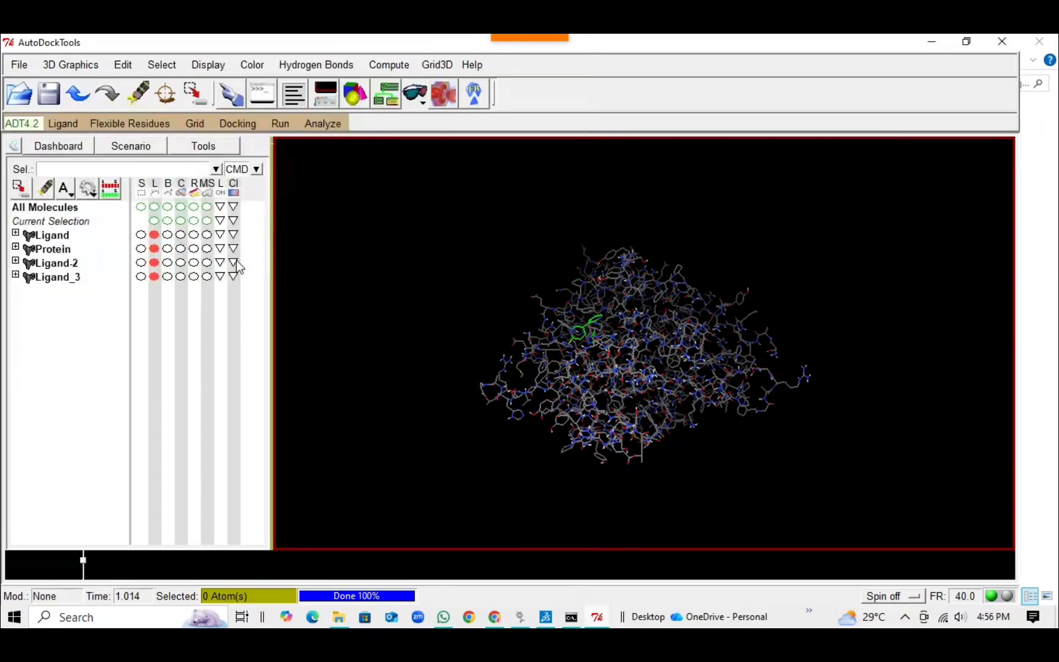
Accept the default genetic algorithm search parameters with 10 GA runs and a population size of 150.
left_click(236, 123)
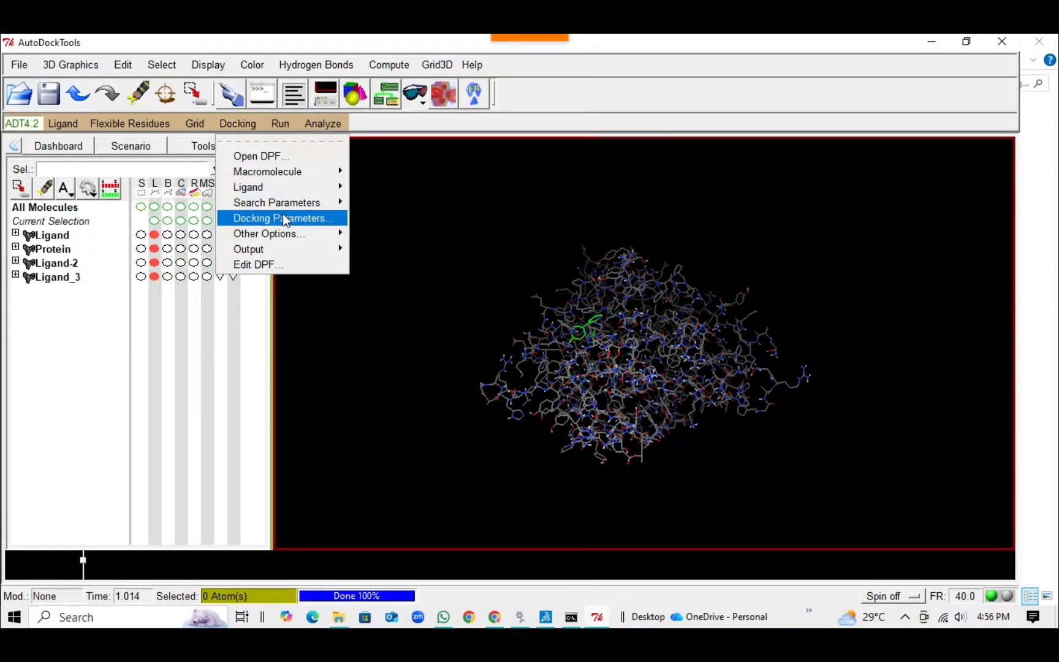
mouse_move(283, 204)
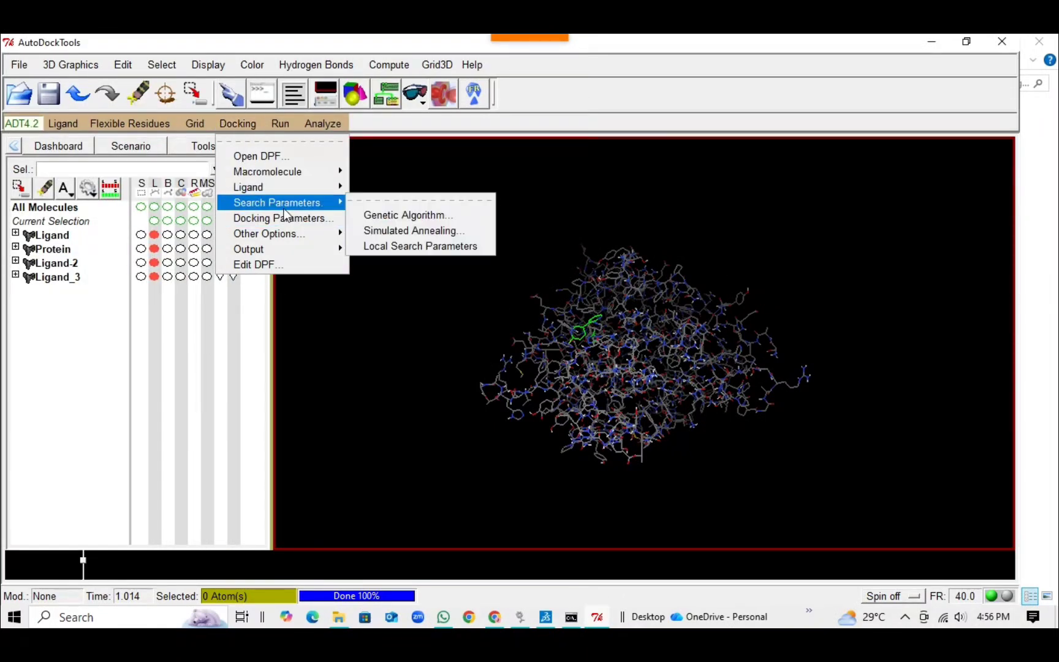
left_click(370, 210)
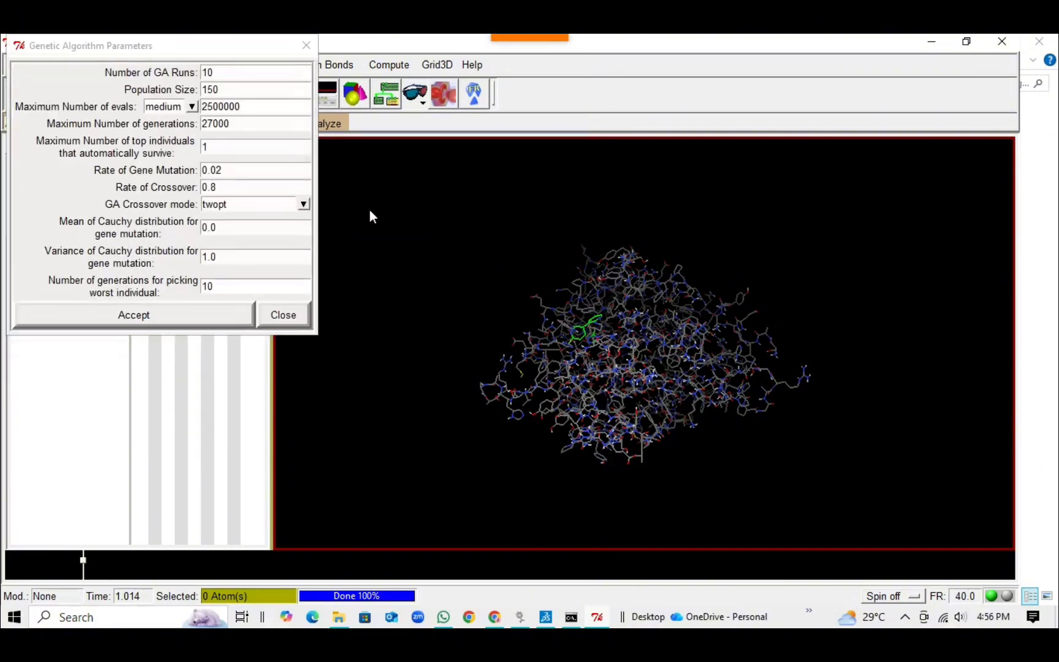
left_click(194, 316)
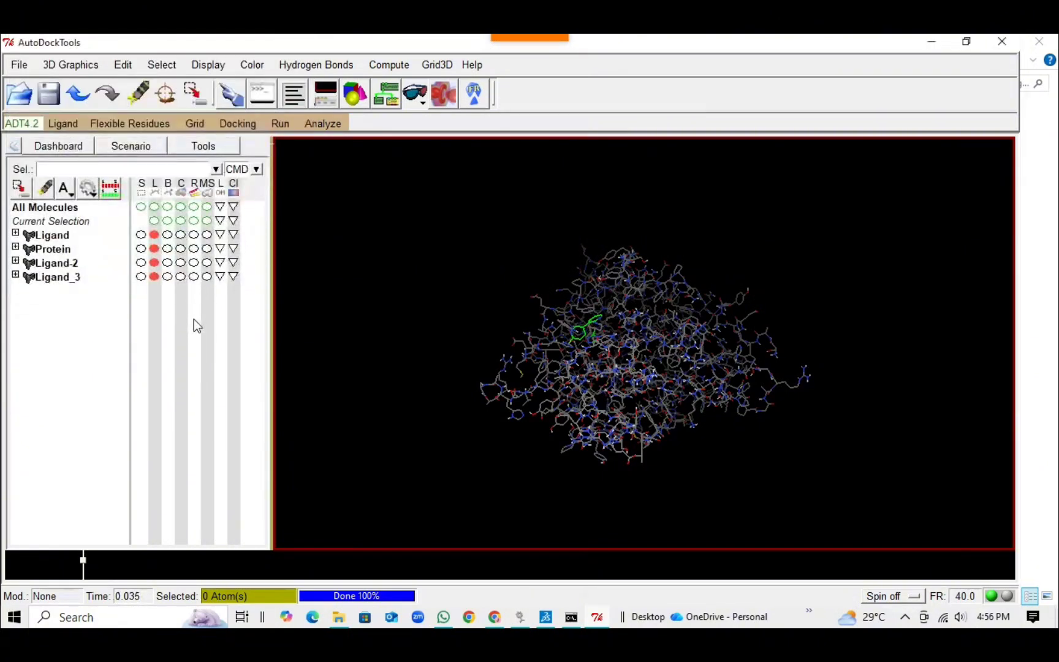
Accept the default docking run options for the random number generator, energy, step size and output format.
left_click(237, 124)
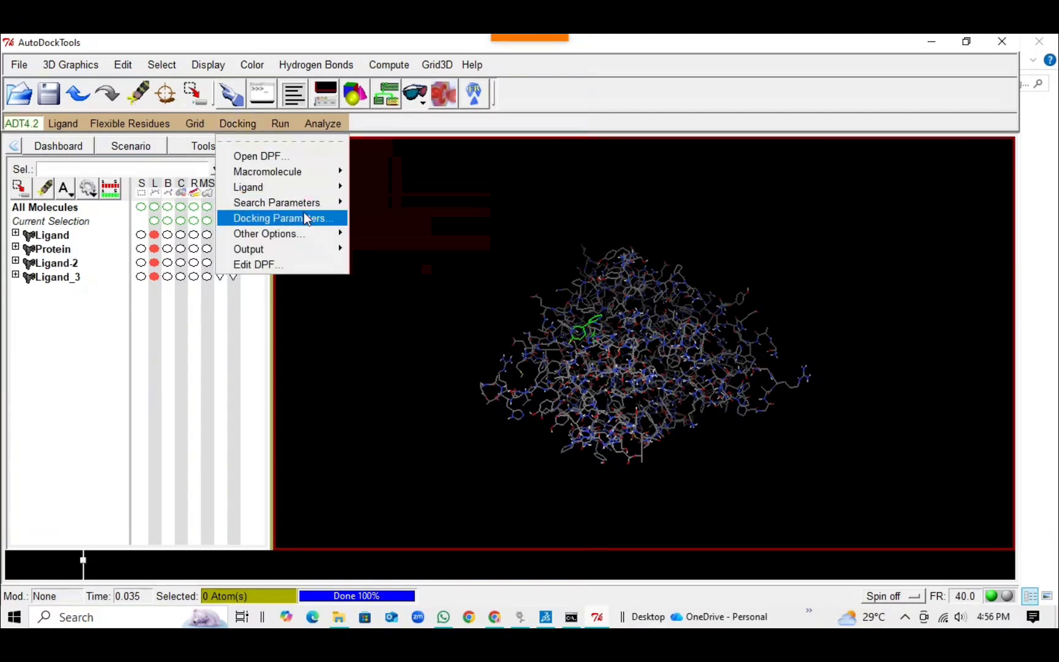
mouse_move(315, 230)
left_click(306, 216)
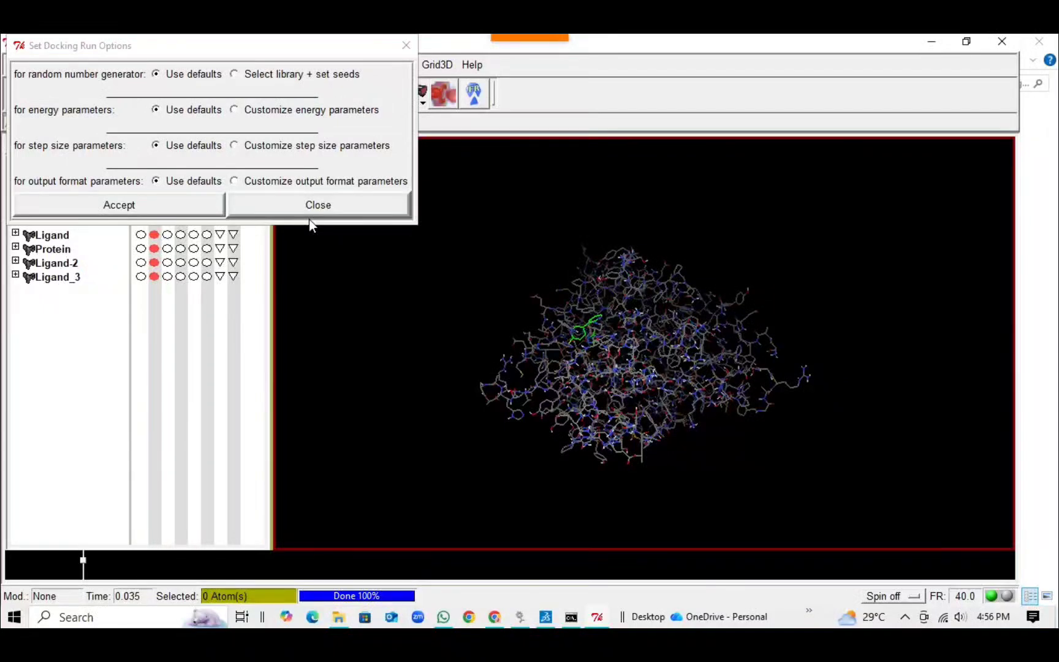
left_click(173, 207)
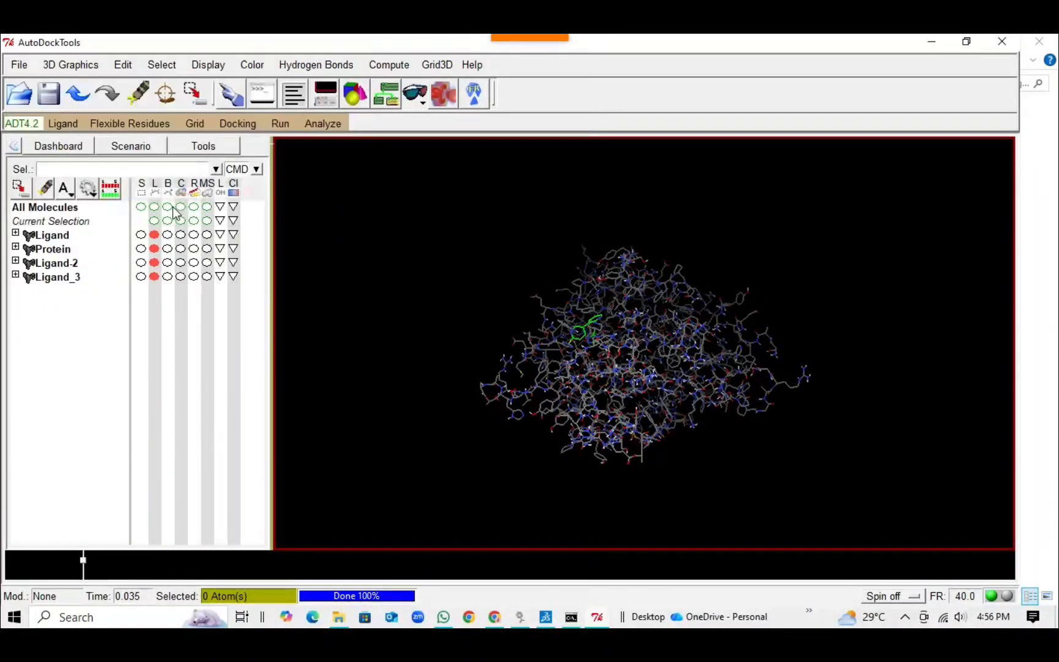
Save the Lamarckian GA (4.2) docking parameter file as pro.dpf in the Ligan Alami folder.
left_click(249, 124)
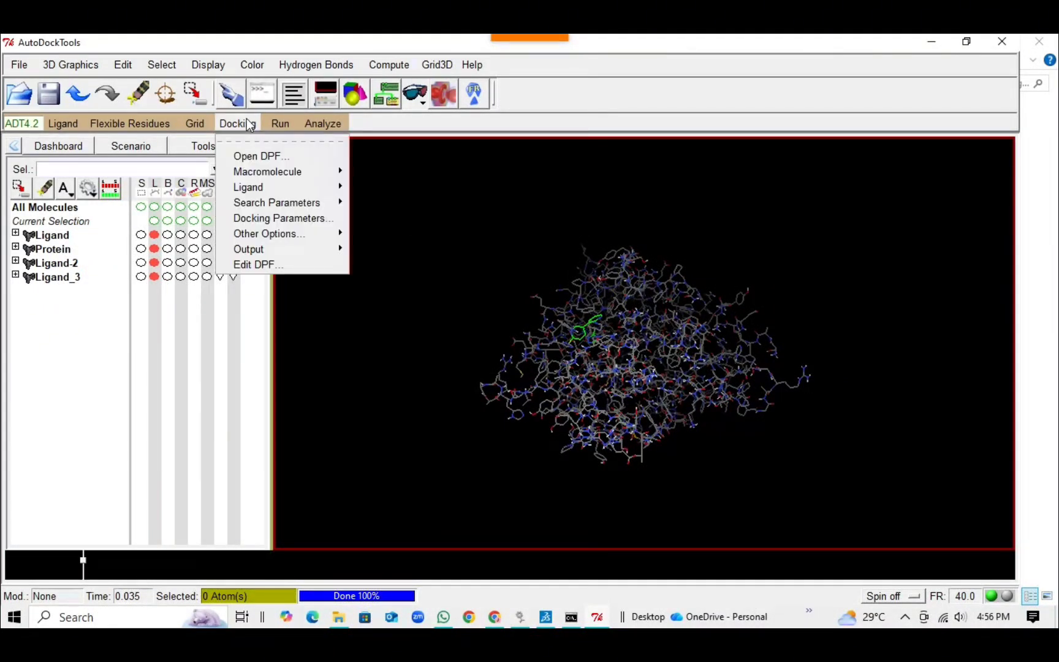
mouse_move(298, 233)
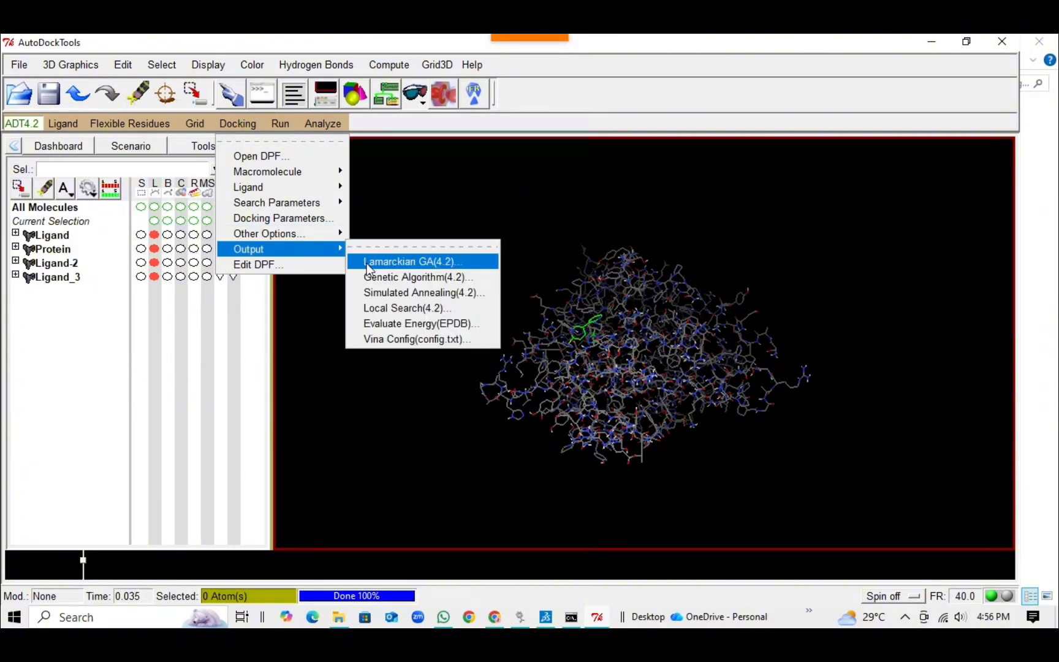
left_click(368, 263)
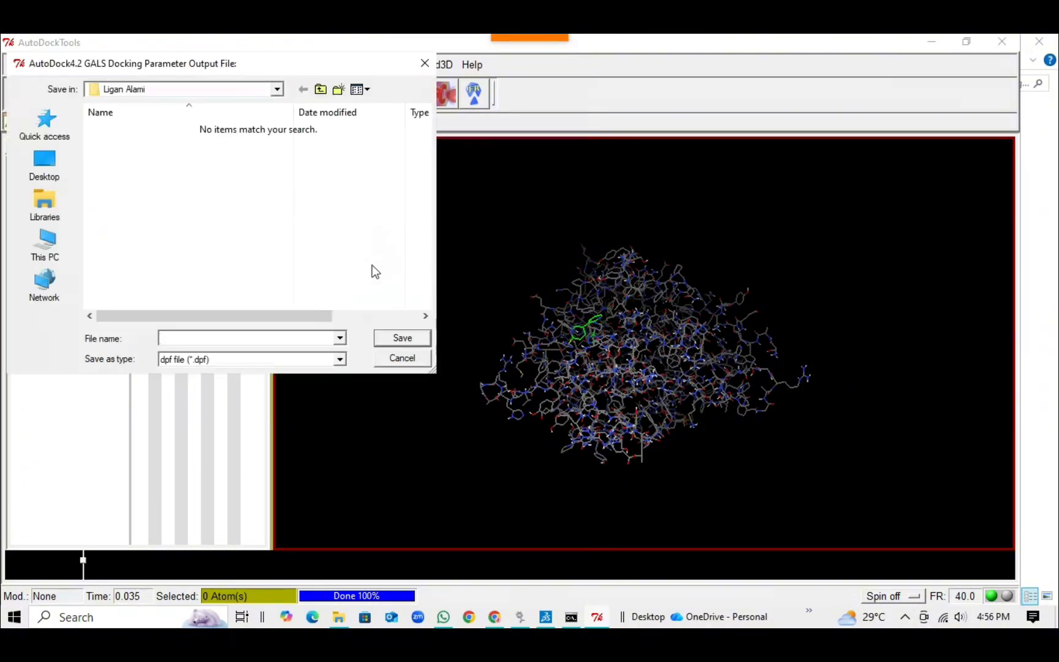
type("p")
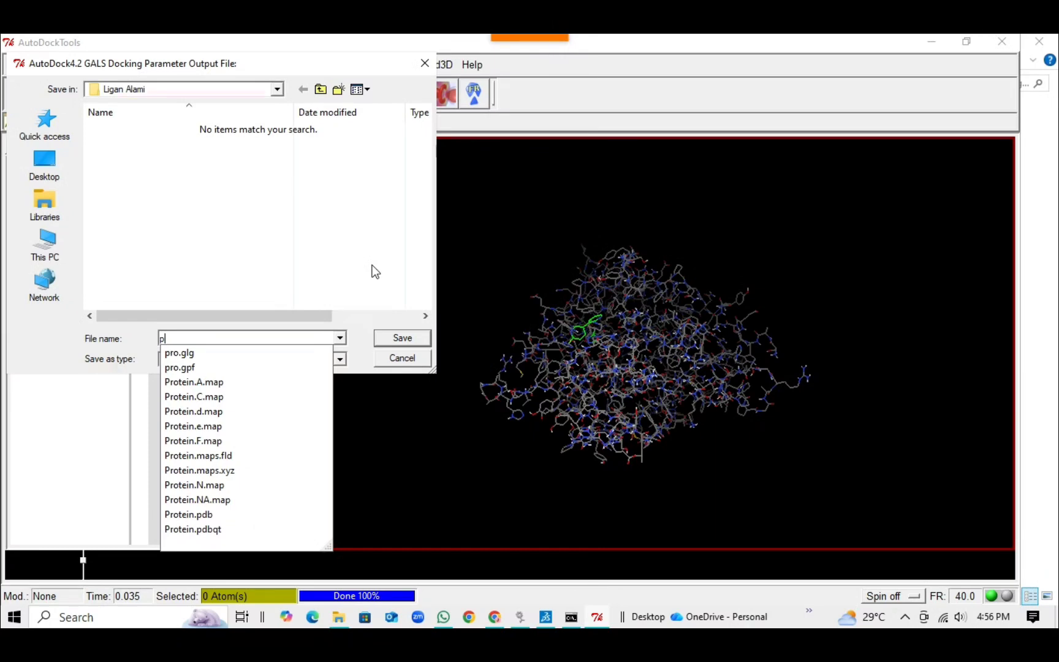
type("ro.")
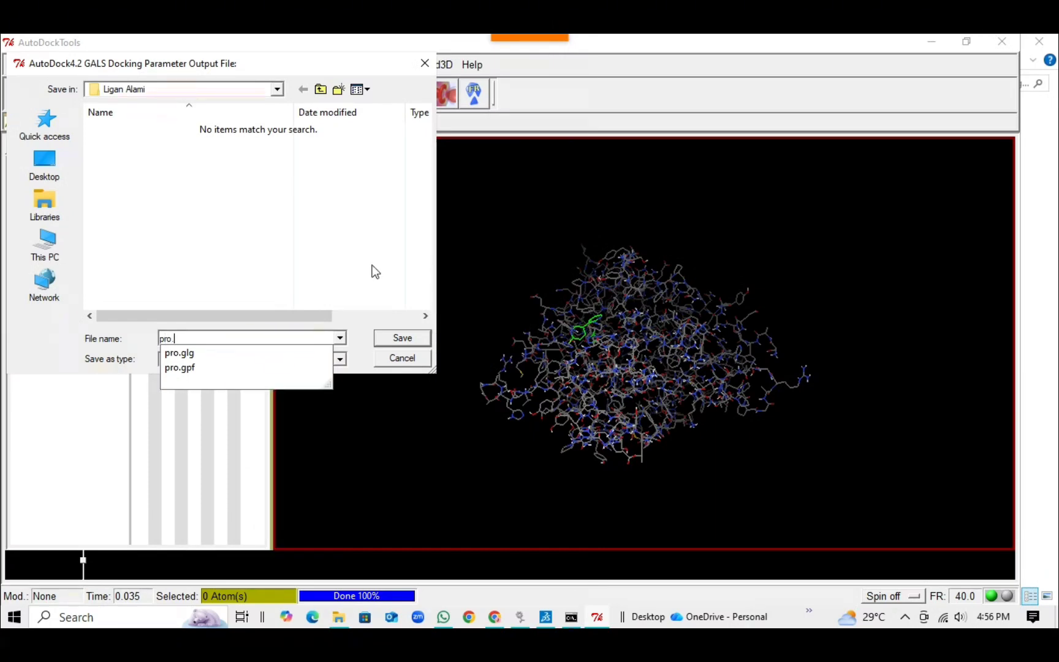
type("dpf")
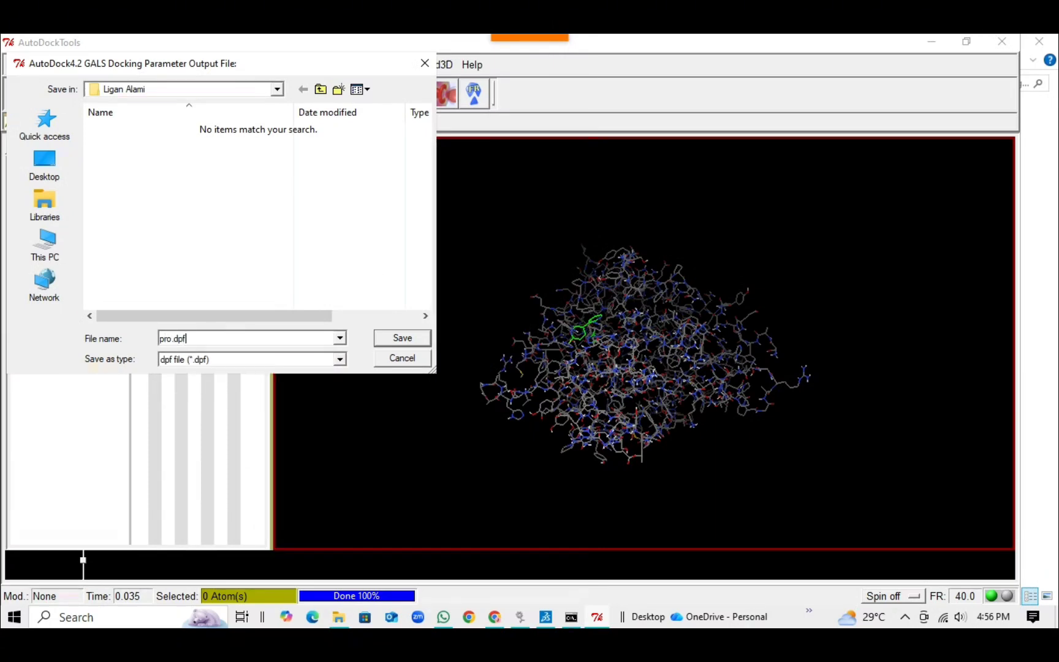
left_click(402, 338)
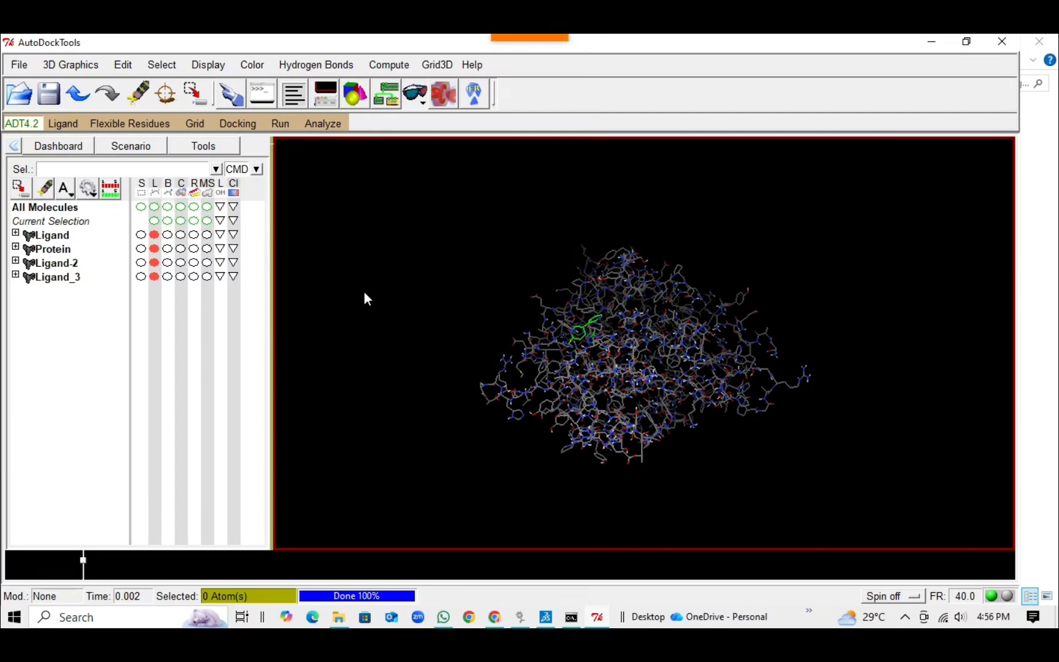
Set up an AutoDock run with autodock4.exe as the program and pro.dpf as the parameter file from the Ligan Alami folder.
left_click(282, 126)
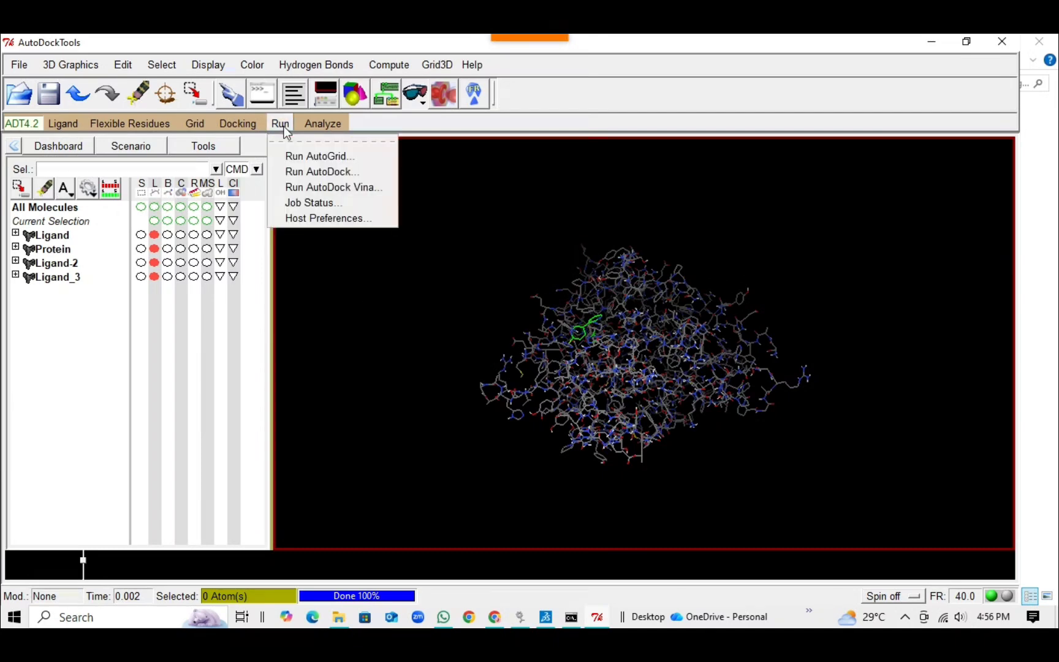
left_click(311, 172)
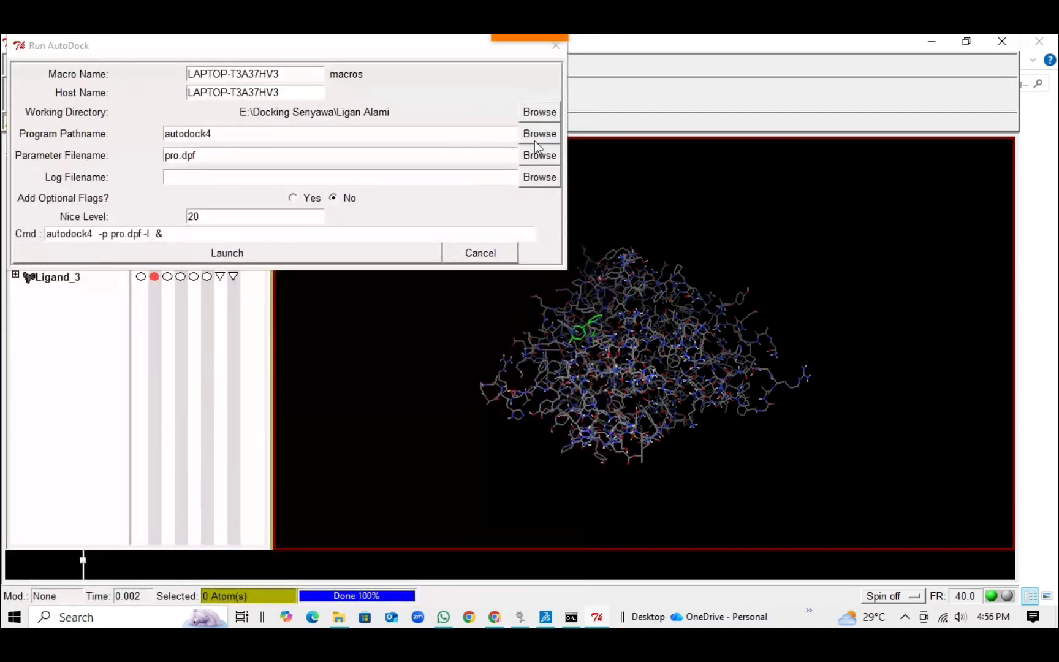
left_click(535, 133)
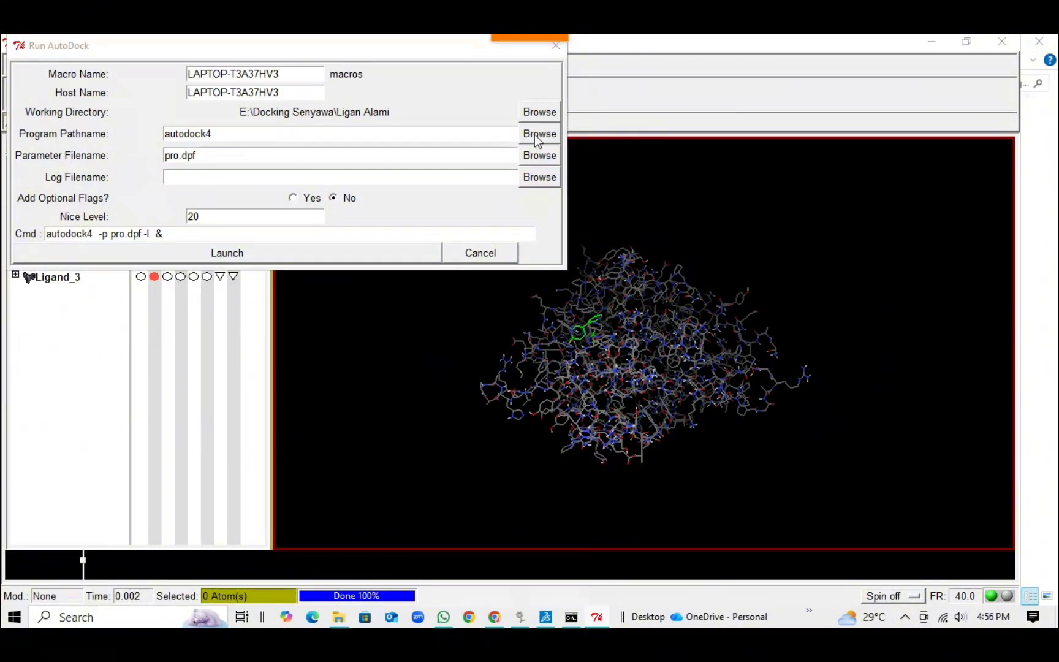
left_click(263, 150)
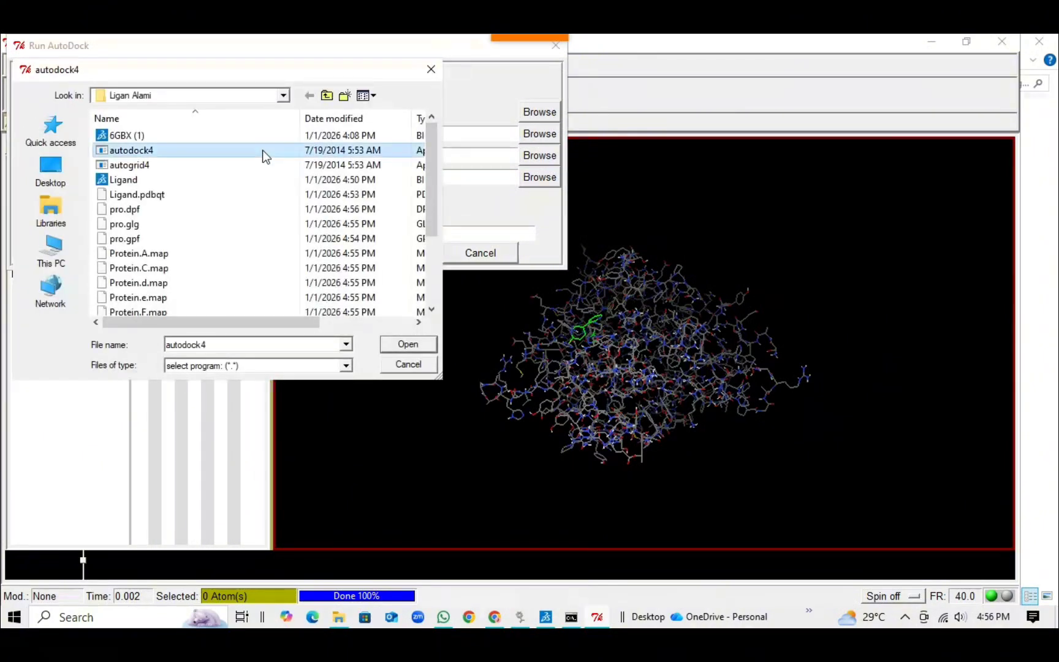
left_click(412, 342)
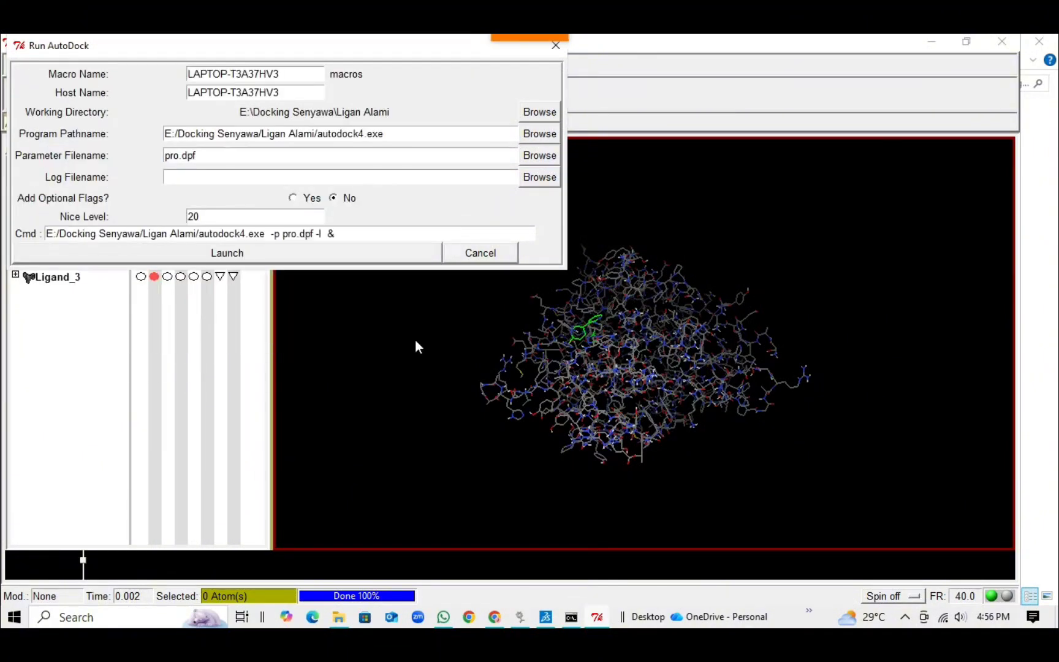
left_click(534, 154)
left_click(303, 138)
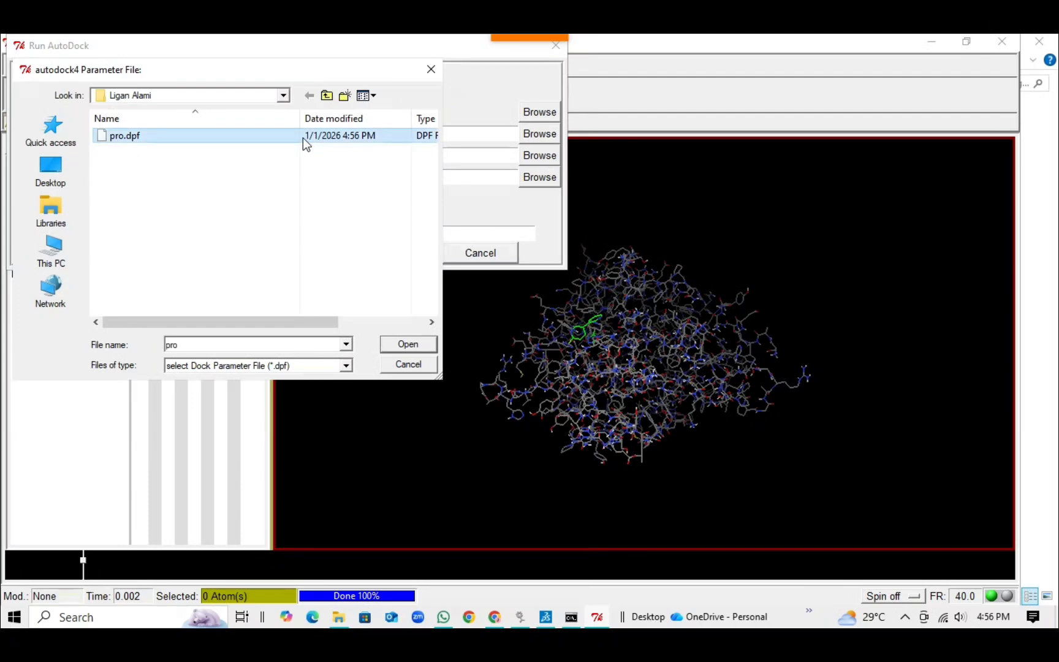
left_click(427, 348)
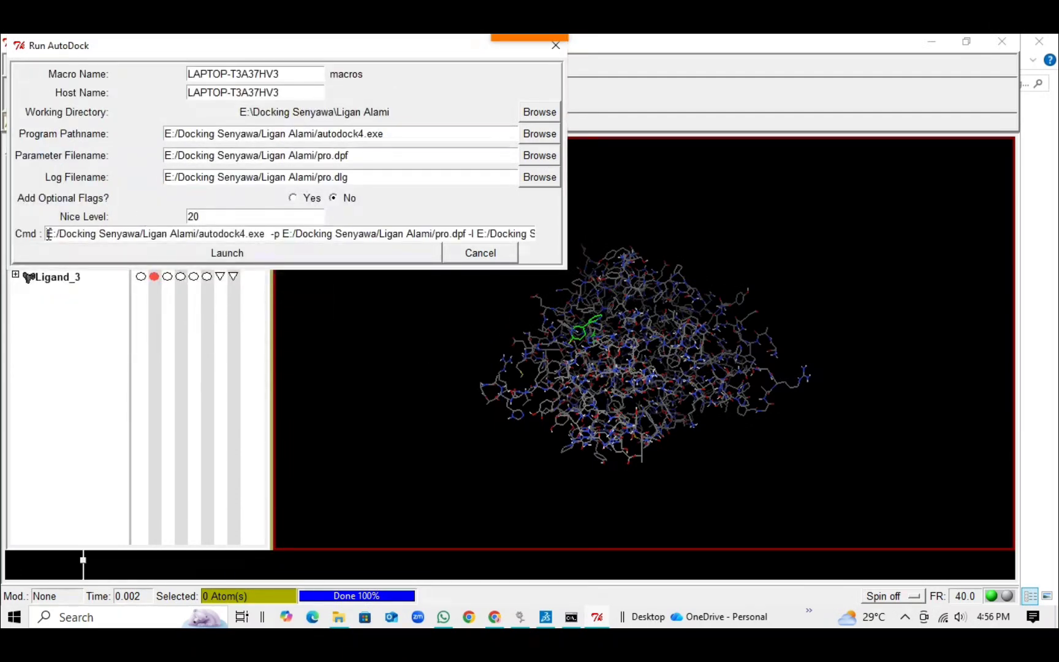
Remove the folder paths from the AutoDock command so it reads "autodock4.exe -p pro.dpf -l pro.dlg &", and launch the docking.
left_click_drag(46, 233, 201, 237)
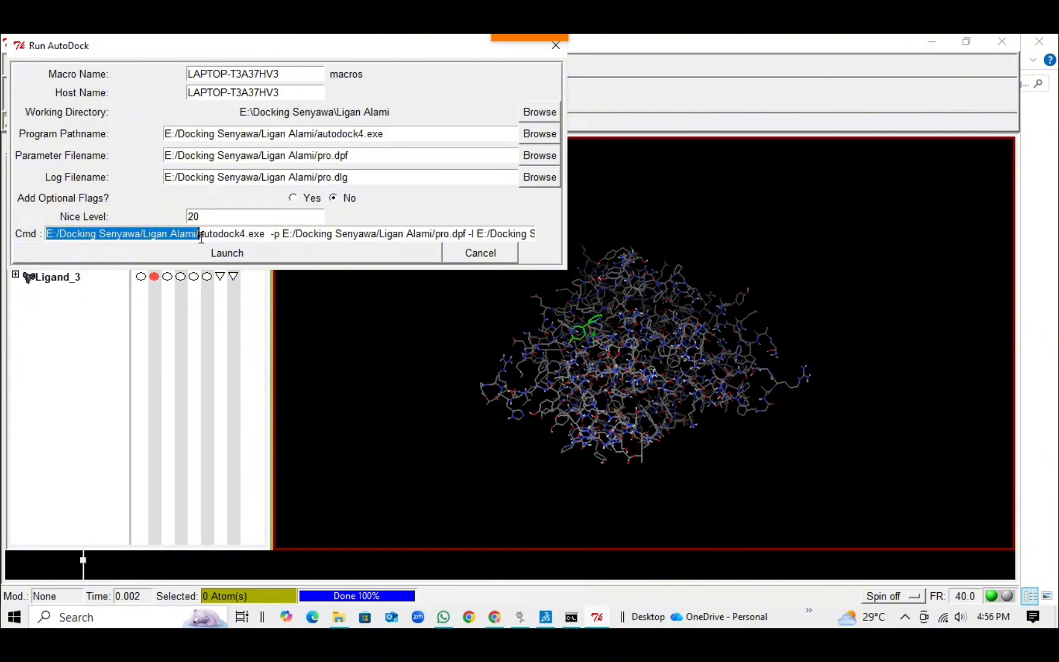
key("BackSpace")
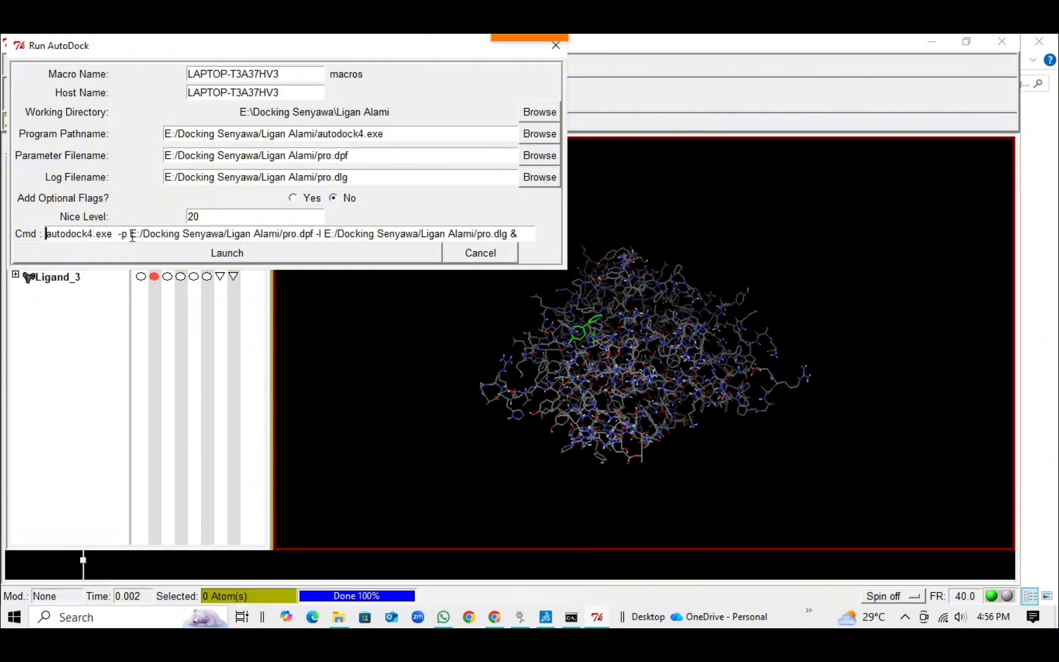
left_click_drag(130, 236, 282, 243)
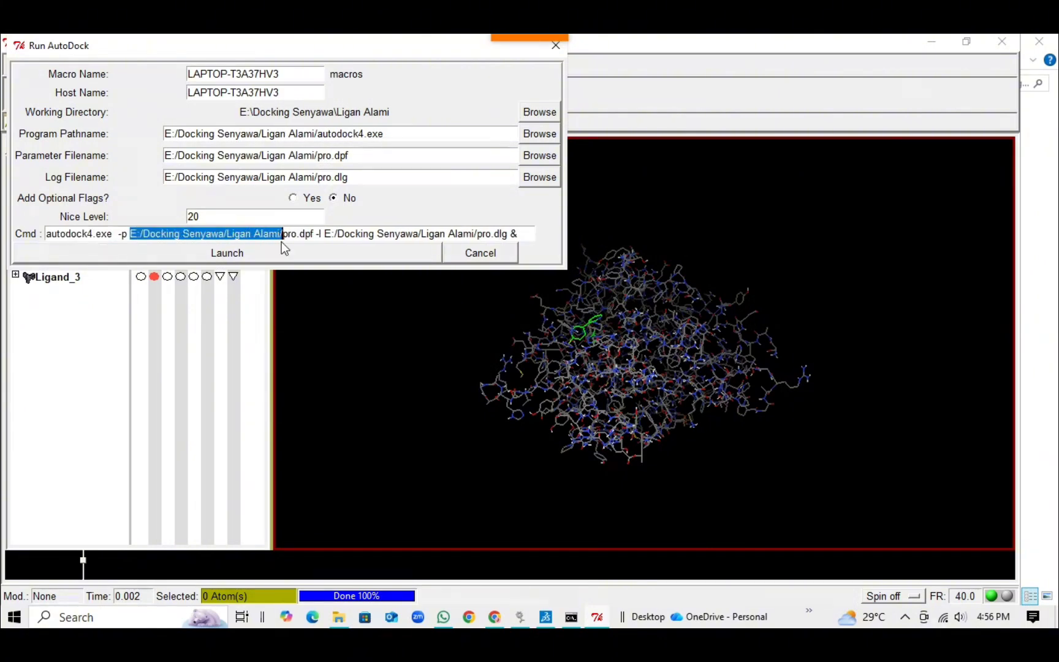
key("BackSpace")
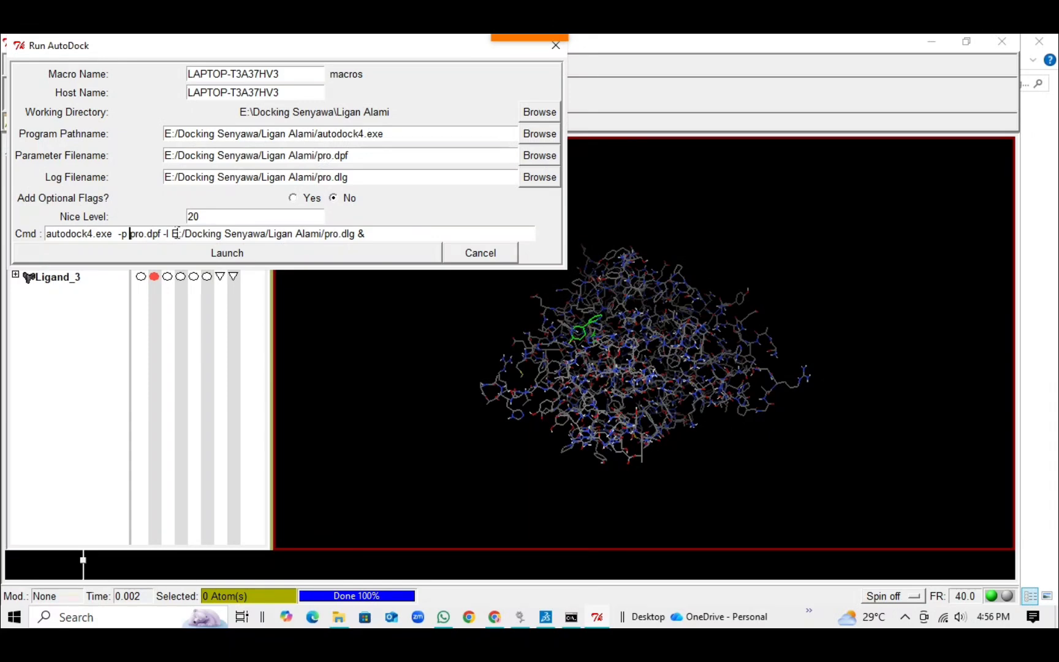
left_click_drag(174, 235, 326, 241)
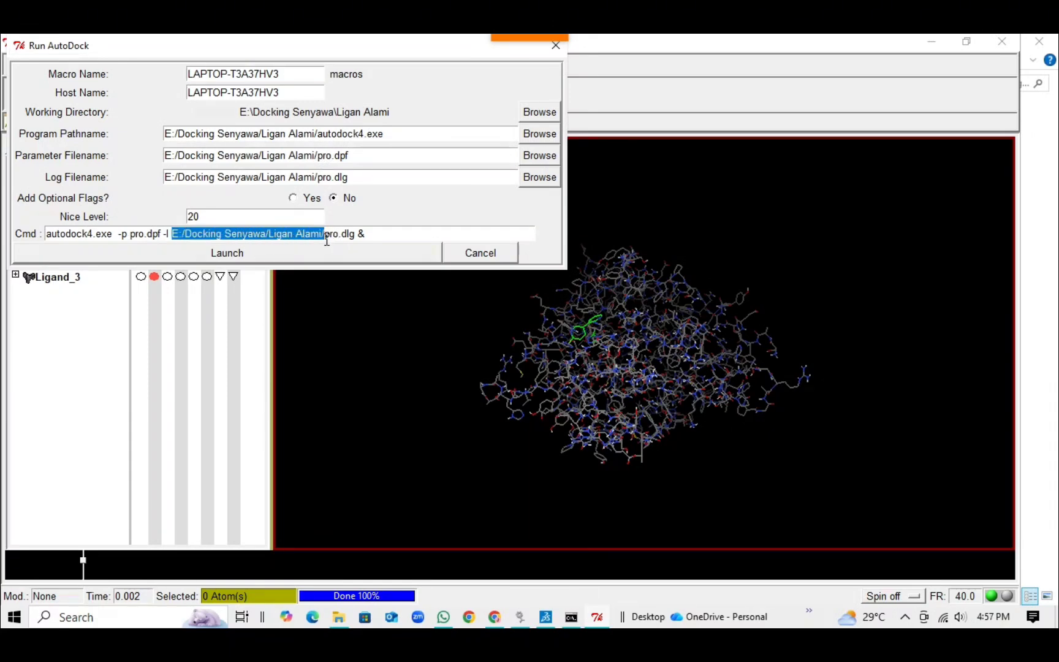
key("BackSpace")
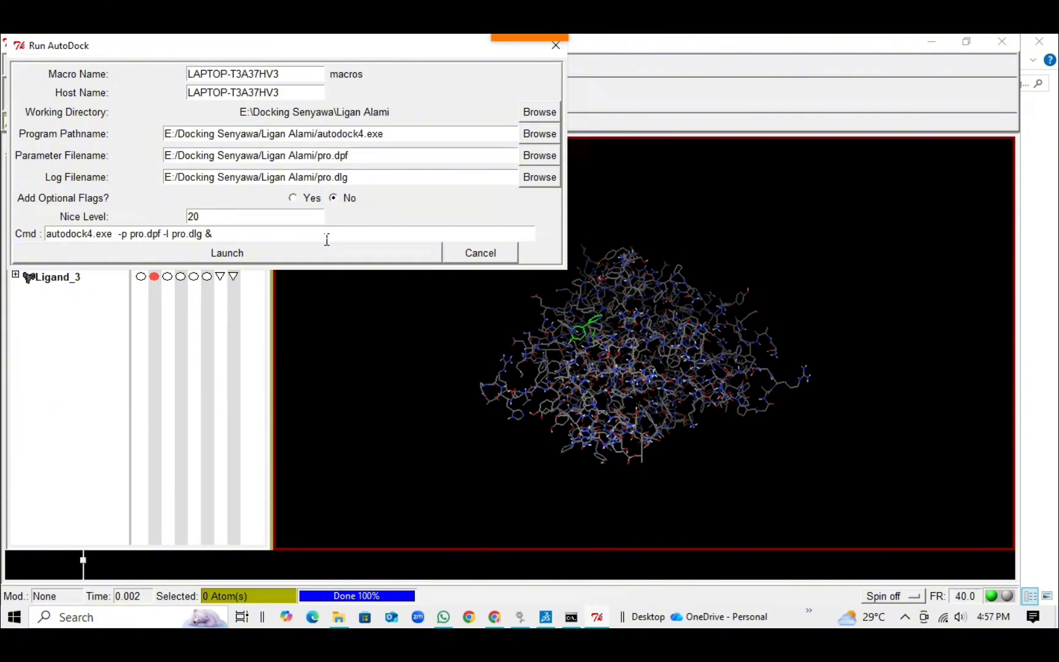
left_click(304, 251)
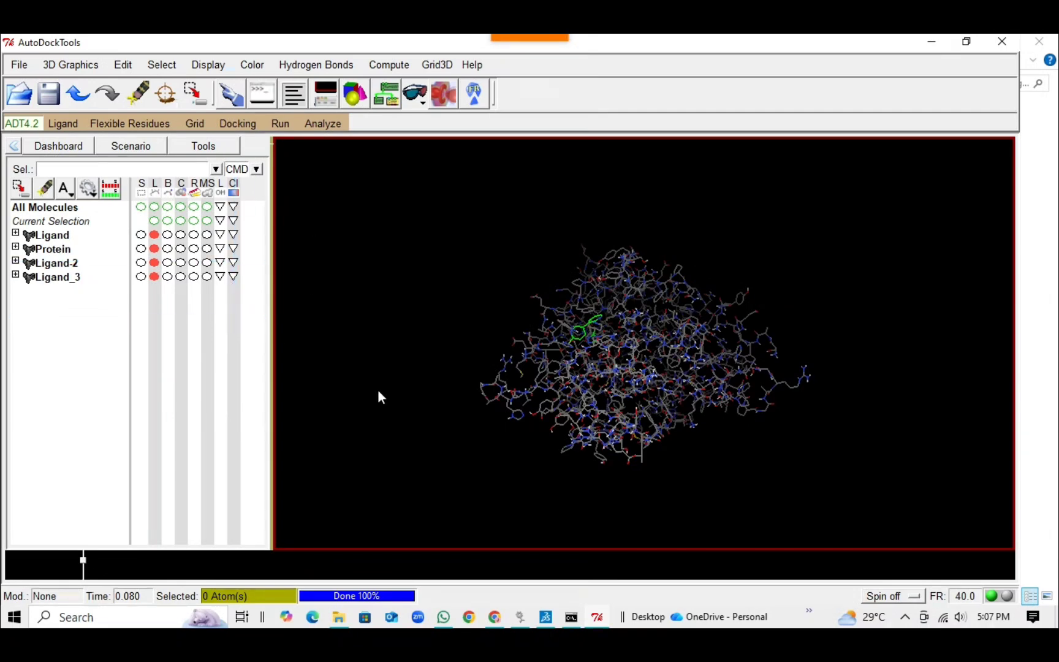
Open the pro DLG log from the Ligan Alami folder in Word and find its clustering histogram with the search term "histo".
mouse_move(339, 617)
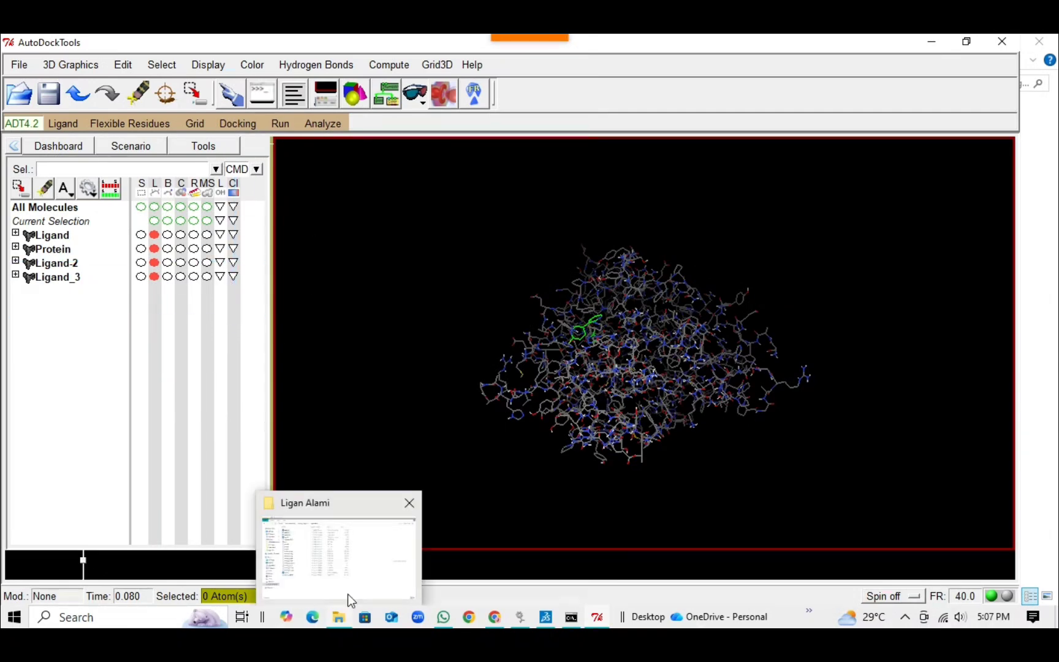
left_click(360, 578)
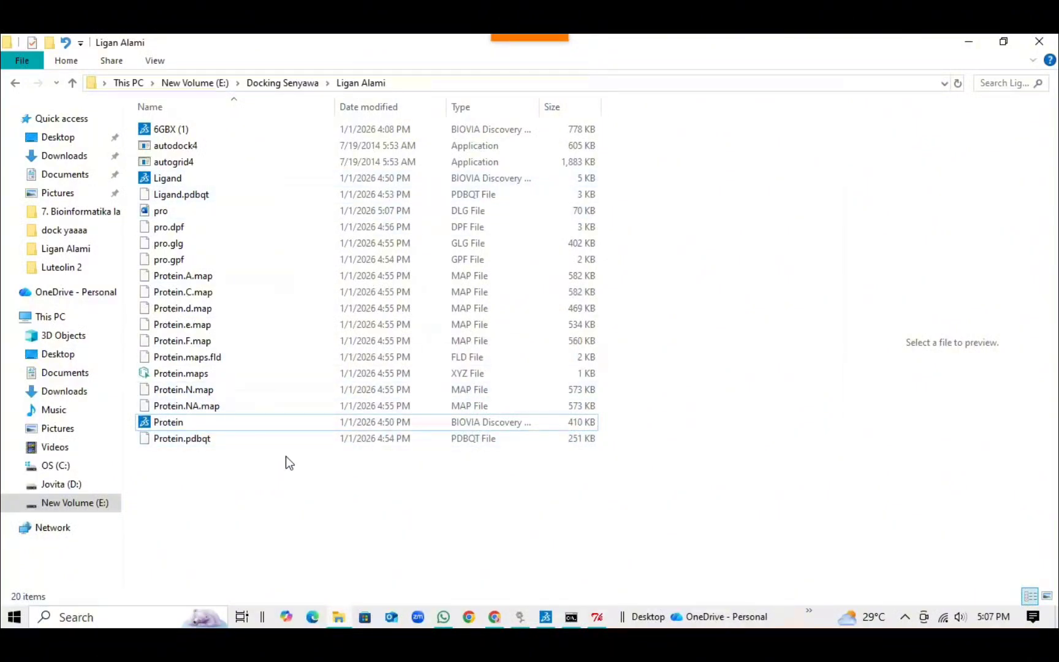
left_click(208, 212)
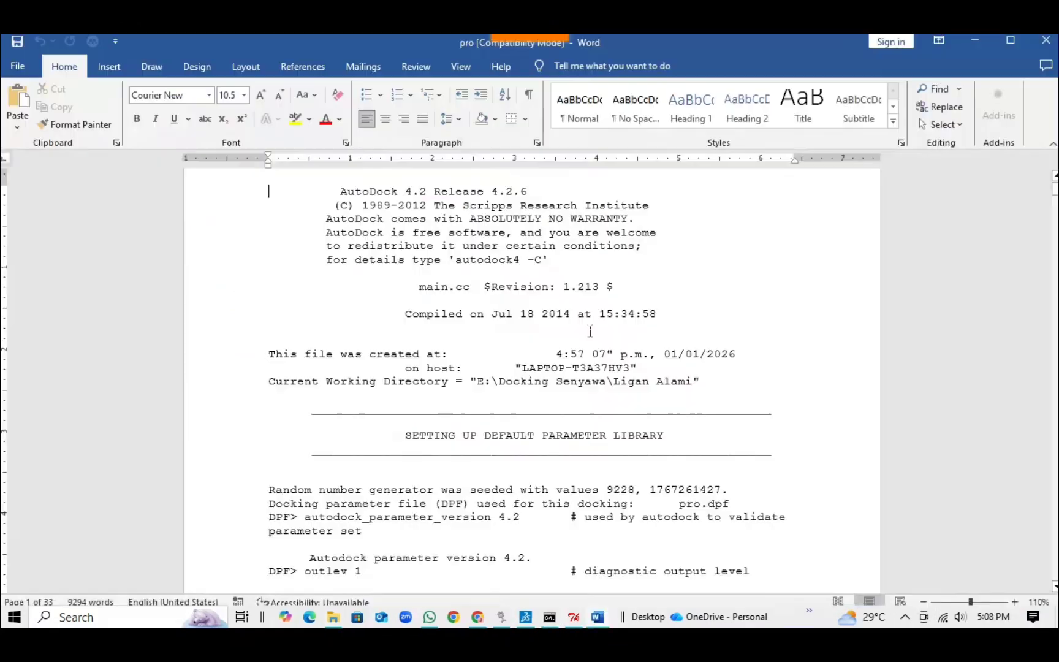
key("ctrl+f")
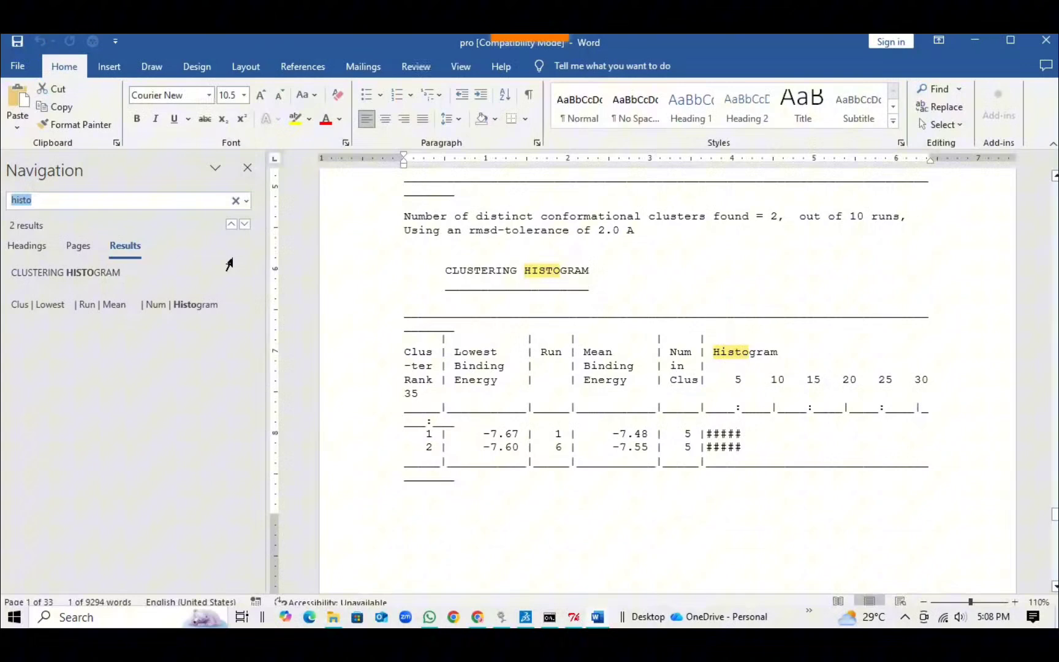
left_click(185, 273)
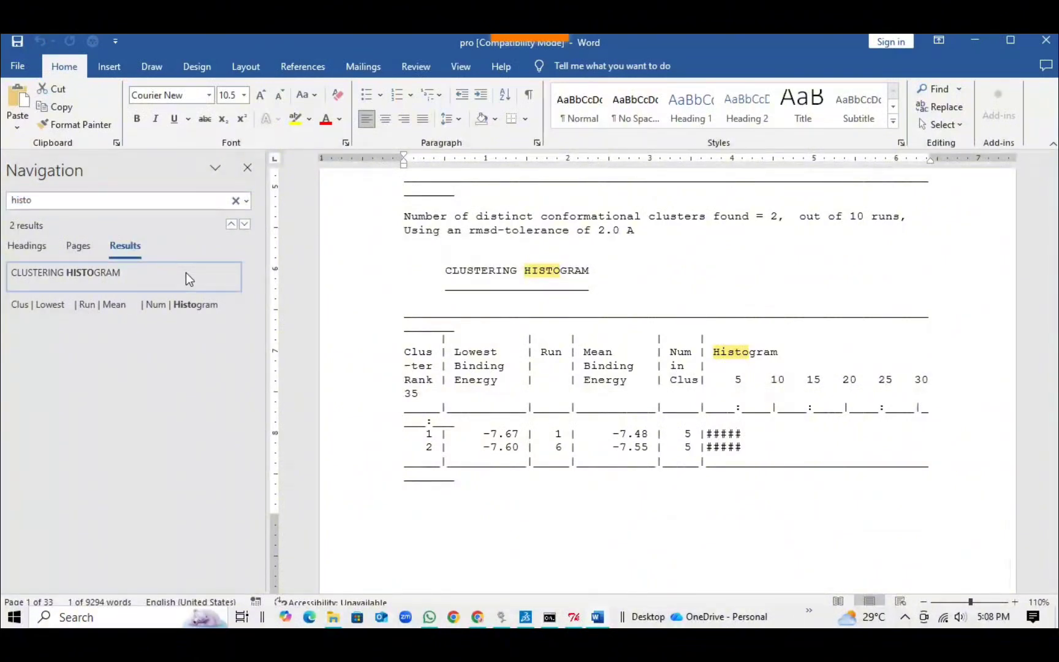
left_click(248, 167)
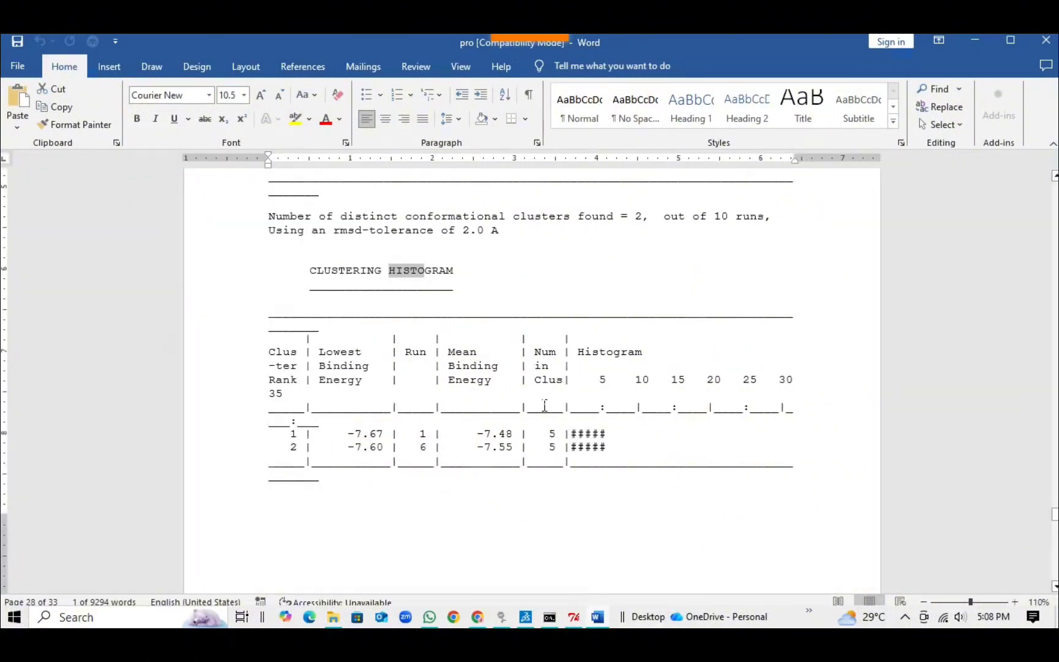
Examine the cluster analysis, RMSD table and lowest-energy docked conformation's binding energy, inhibition constant and reference RMSD in the docking log.
scroll(545, 405, "up", 2)
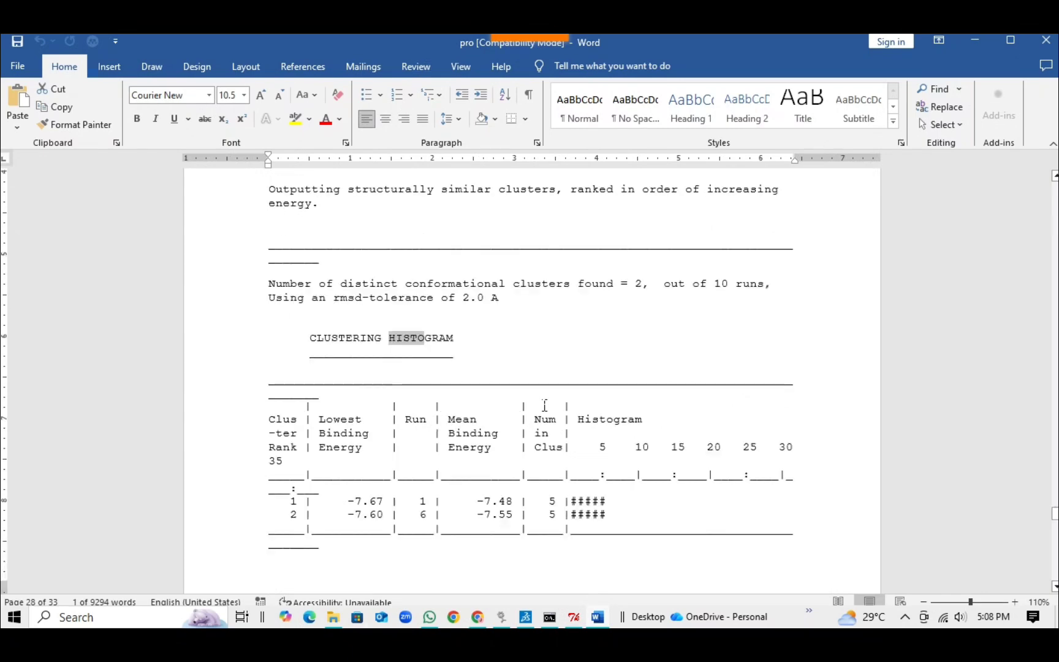
scroll(602, 349, "up", 3)
scroll(602, 349, "up", 5)
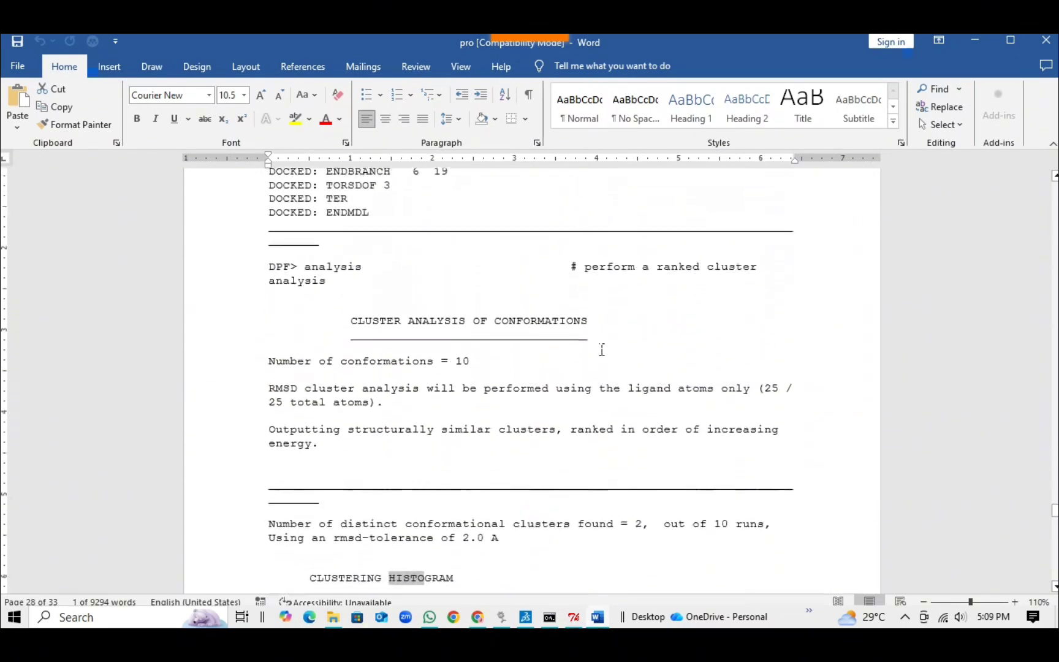
scroll(601, 349, "down", 15)
scroll(602, 350, "down", 8)
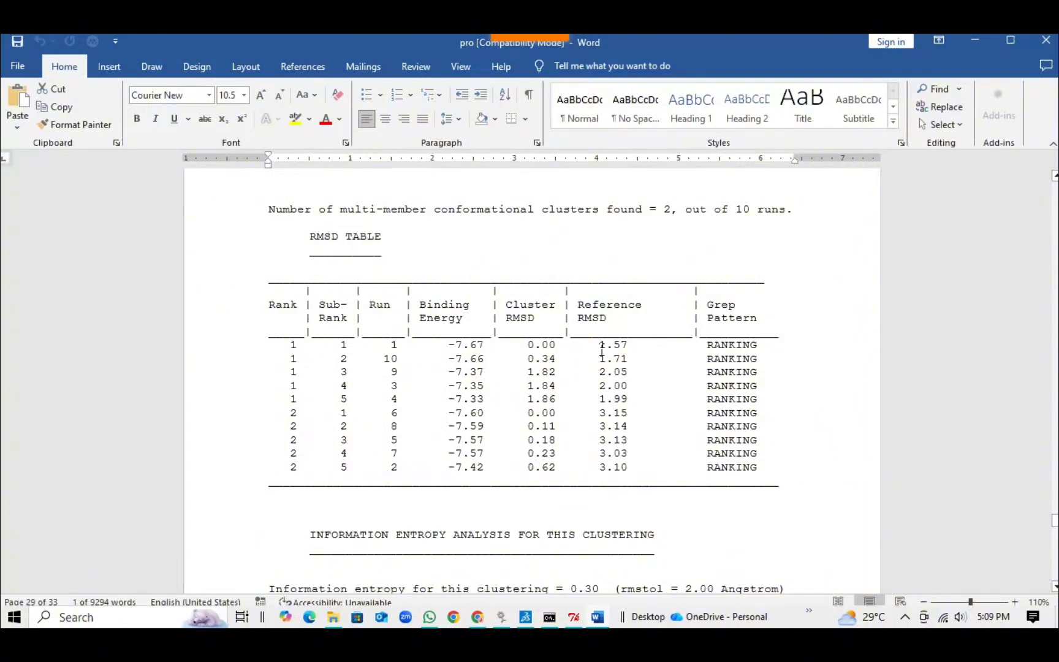
scroll(602, 349, "down", 3)
scroll(602, 350, "down", 9)
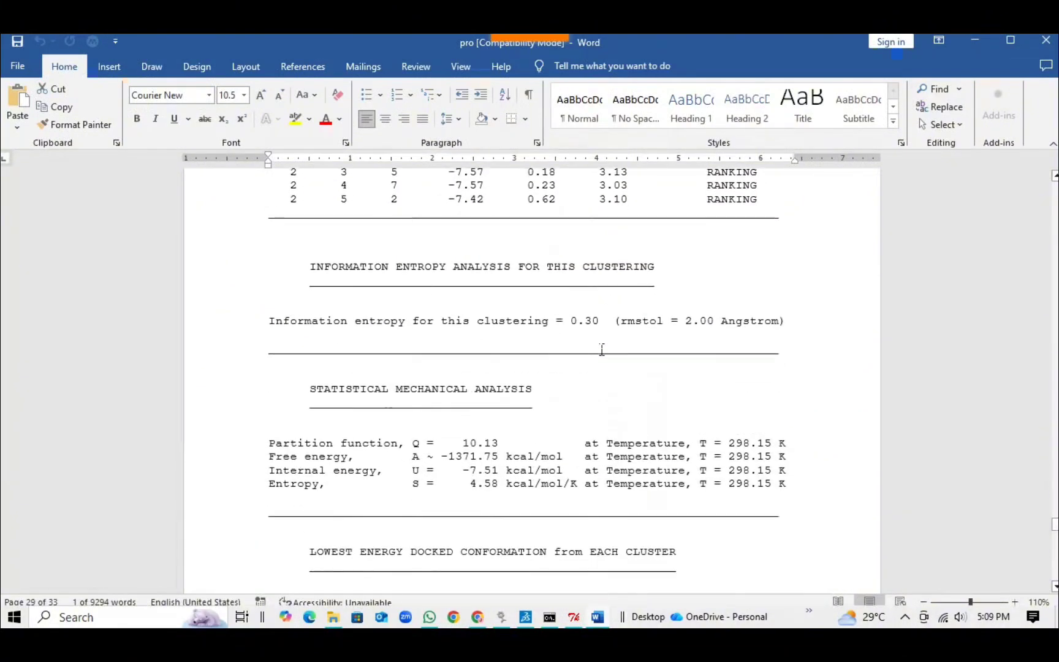
scroll(602, 349, "down", 6)
scroll(602, 350, "down", 10)
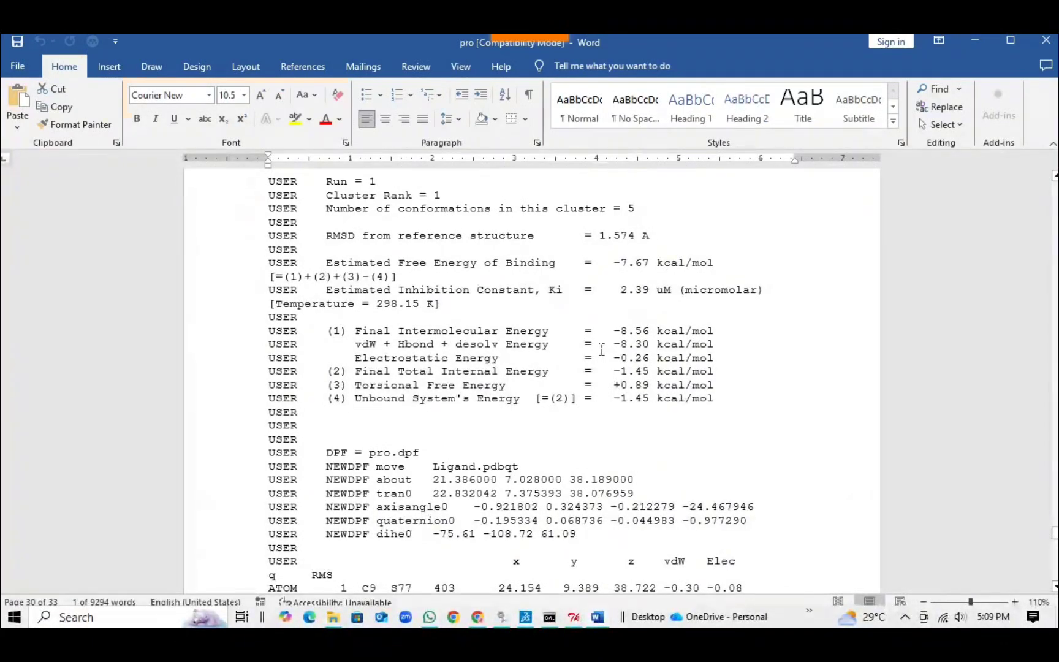
scroll(797, 358, "down", 1)
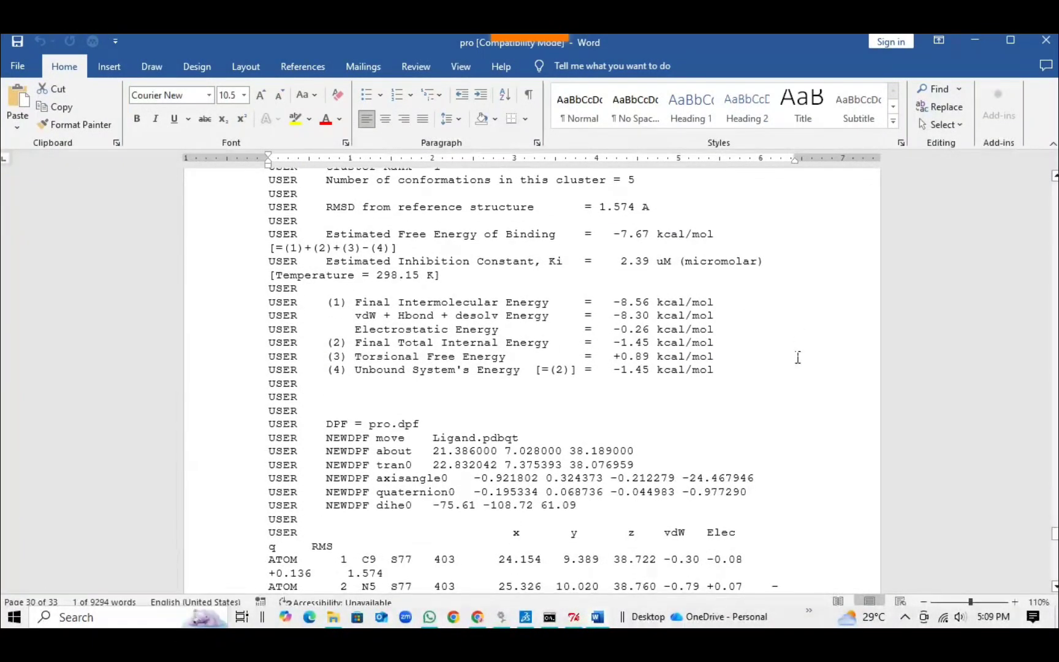
scroll(798, 358, "down", 3)
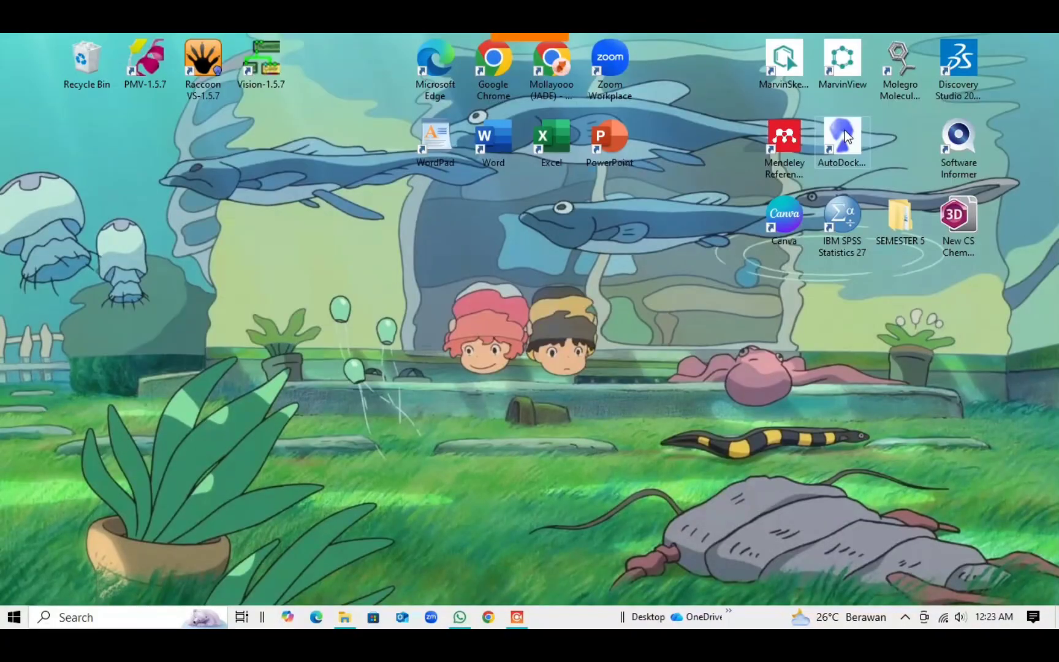
Start a new AutoDockTools session from the desktop.
double_click(844, 130)
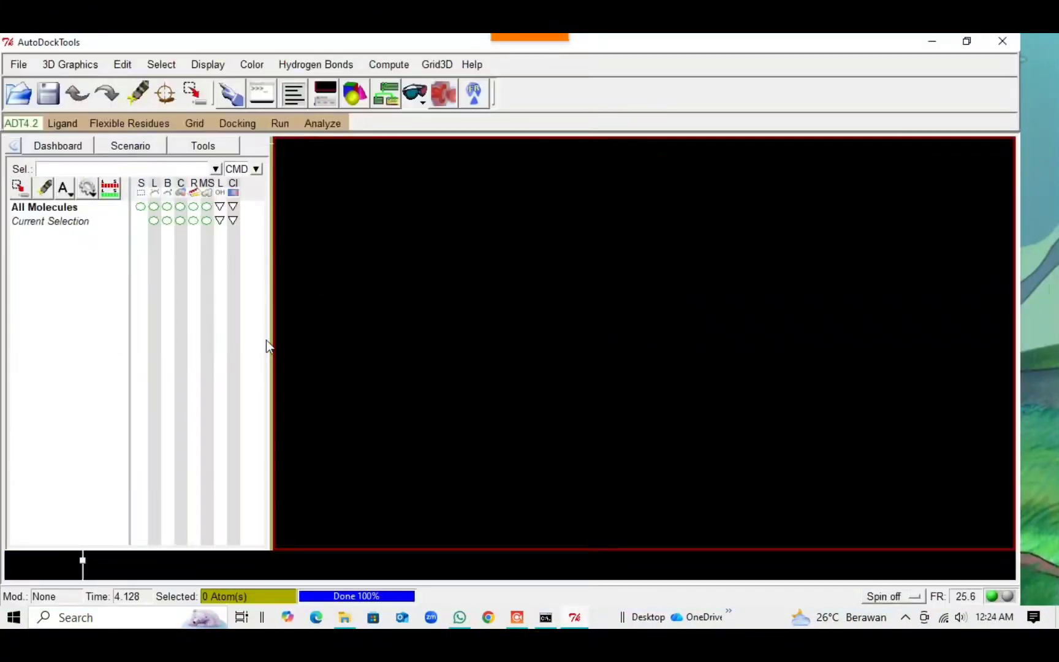
Switch to File Explorer, open the Ligan Alami folder inside Docking Senyawa, and copy its folder path.
mouse_move(338, 618)
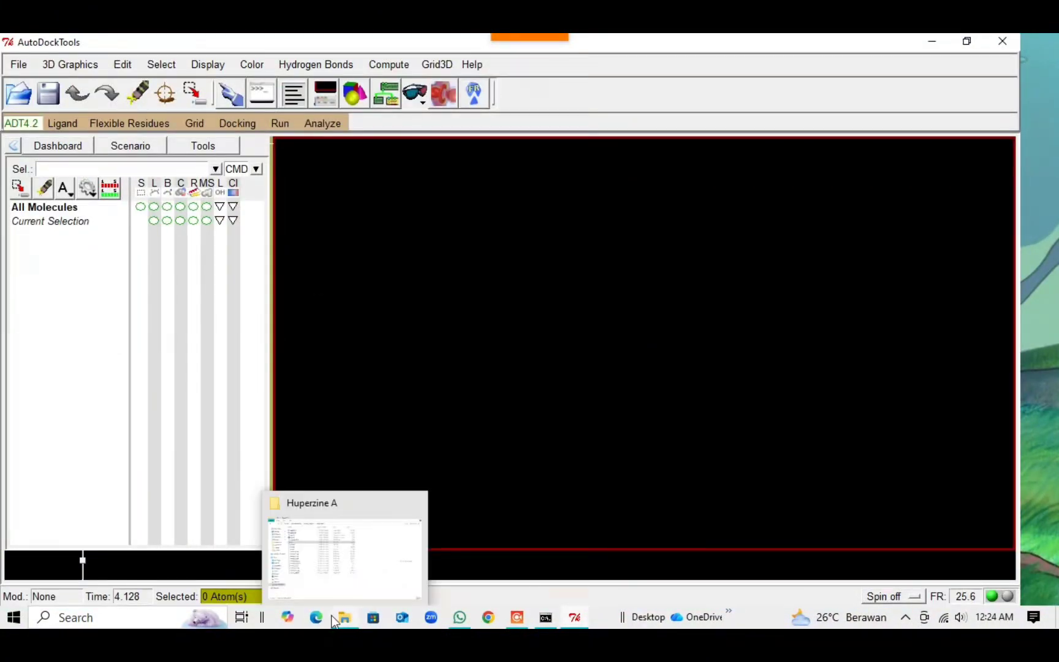
left_click(331, 557)
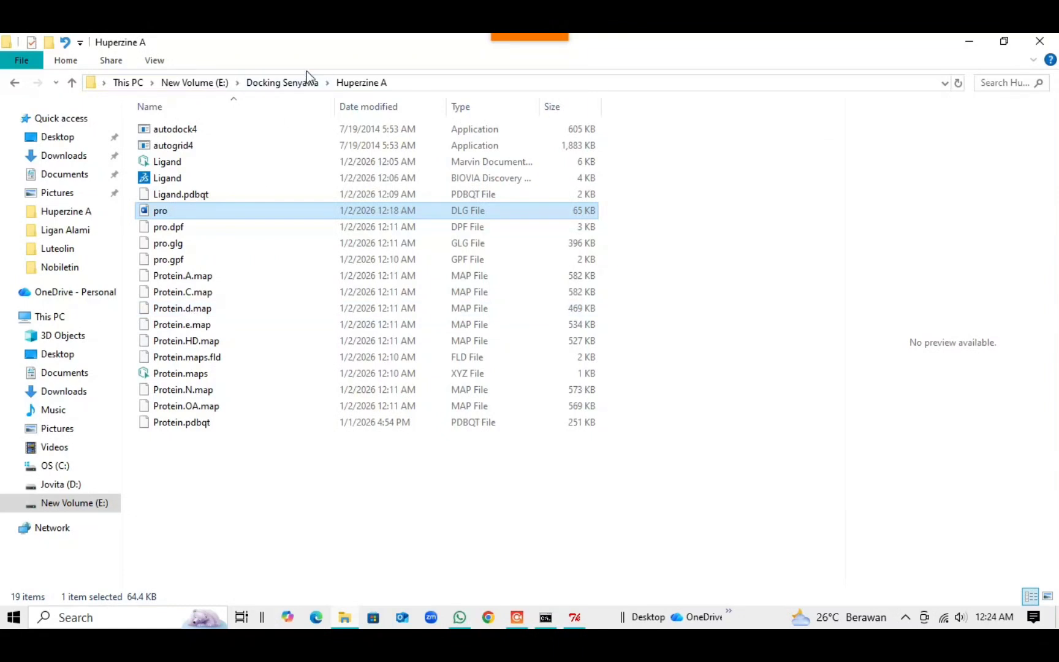
left_click(325, 84)
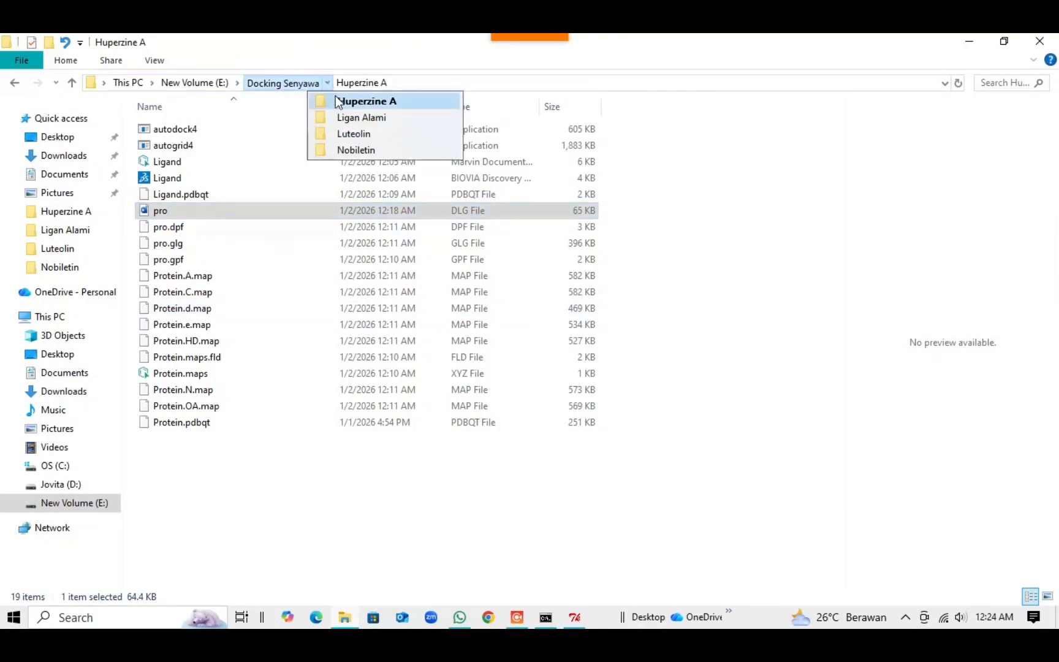
left_click(347, 116)
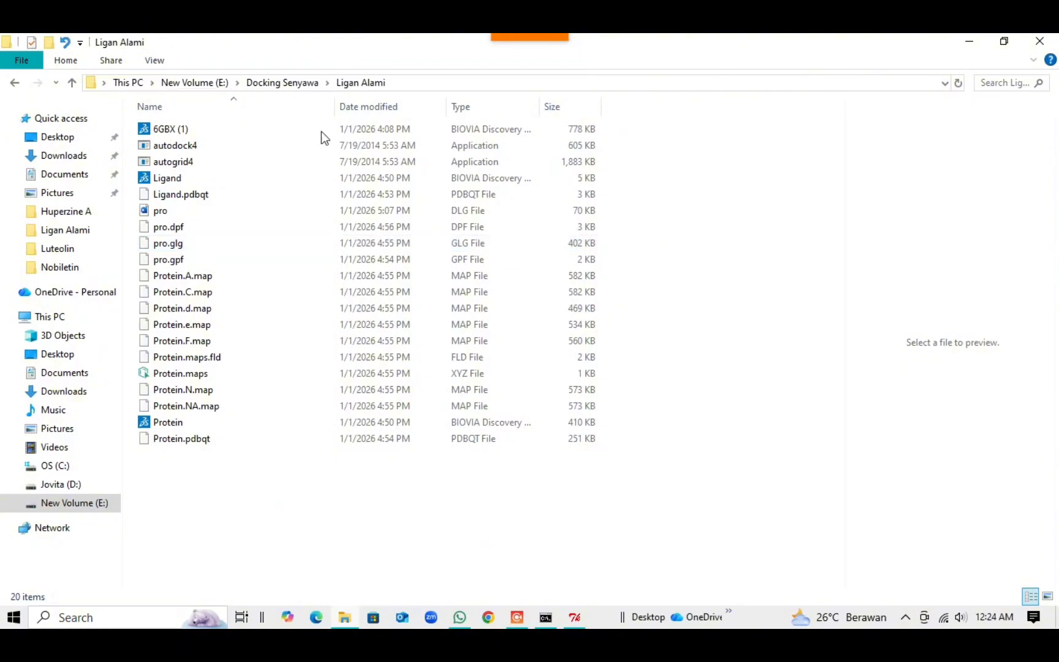
left_click(398, 86)
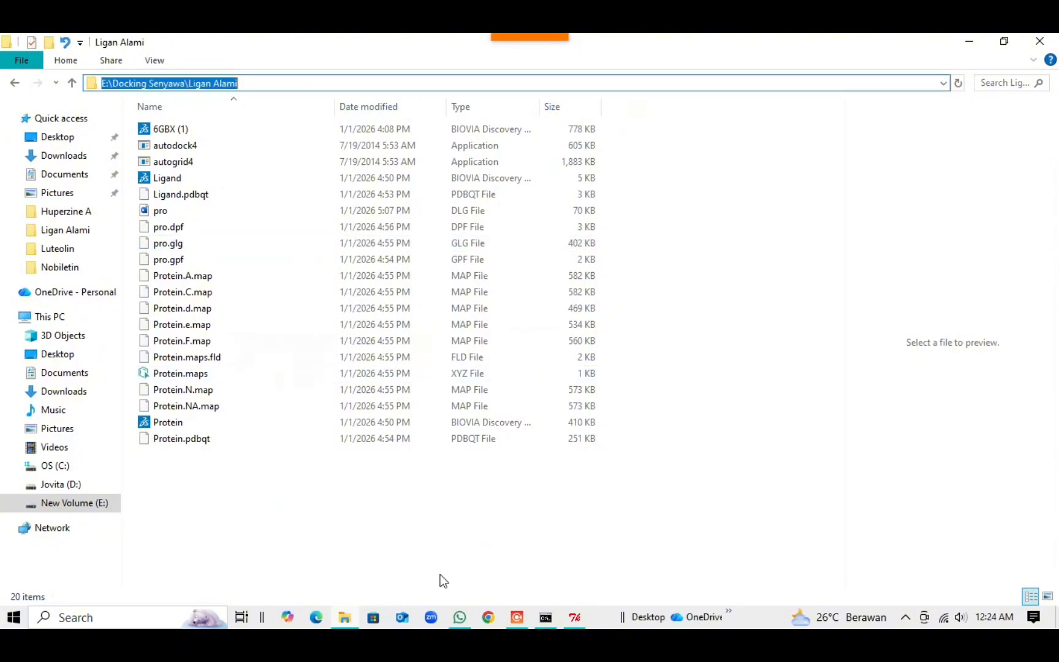
Switch to AutoDockTools and set the startup directory in the user preferences to E:\Docking Senyawa\Ligan Alami.
left_click(572, 618)
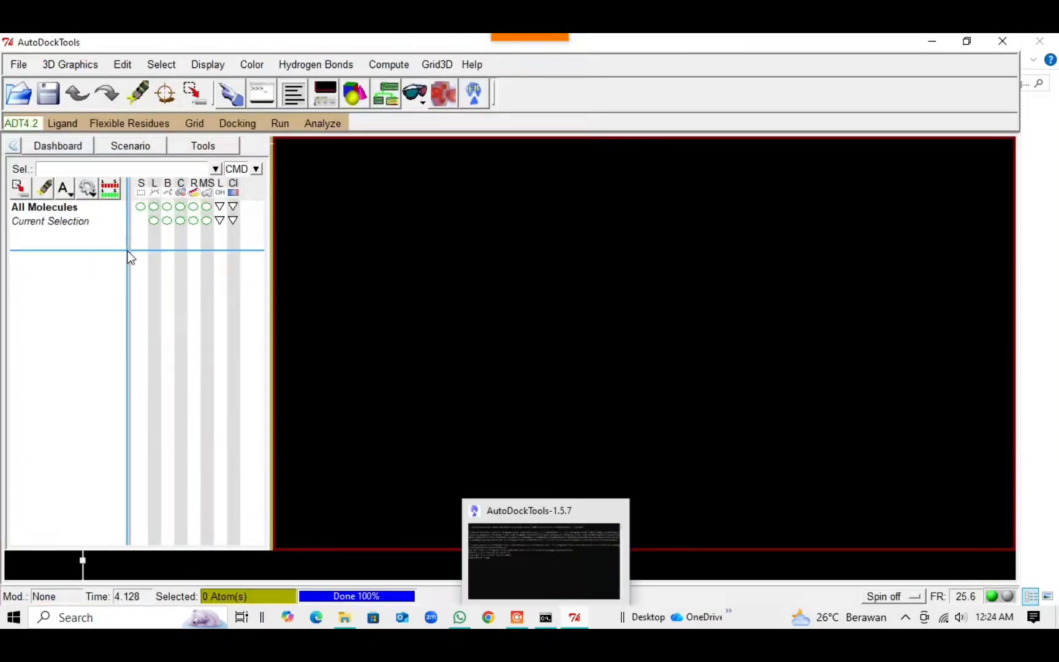
left_click(18, 64)
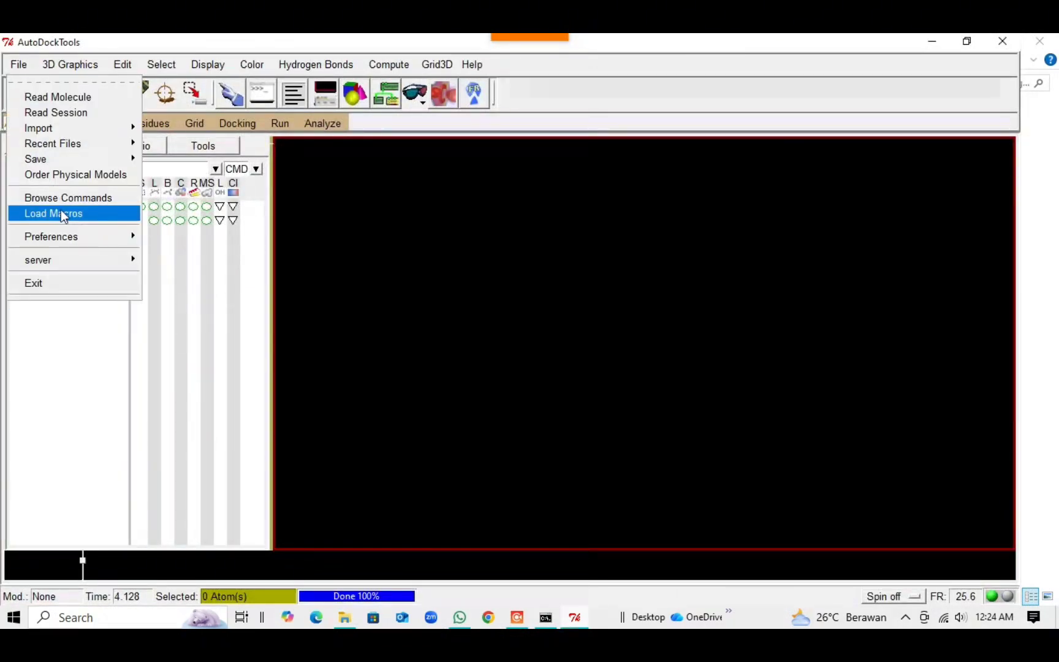
mouse_move(67, 234)
left_click(173, 254)
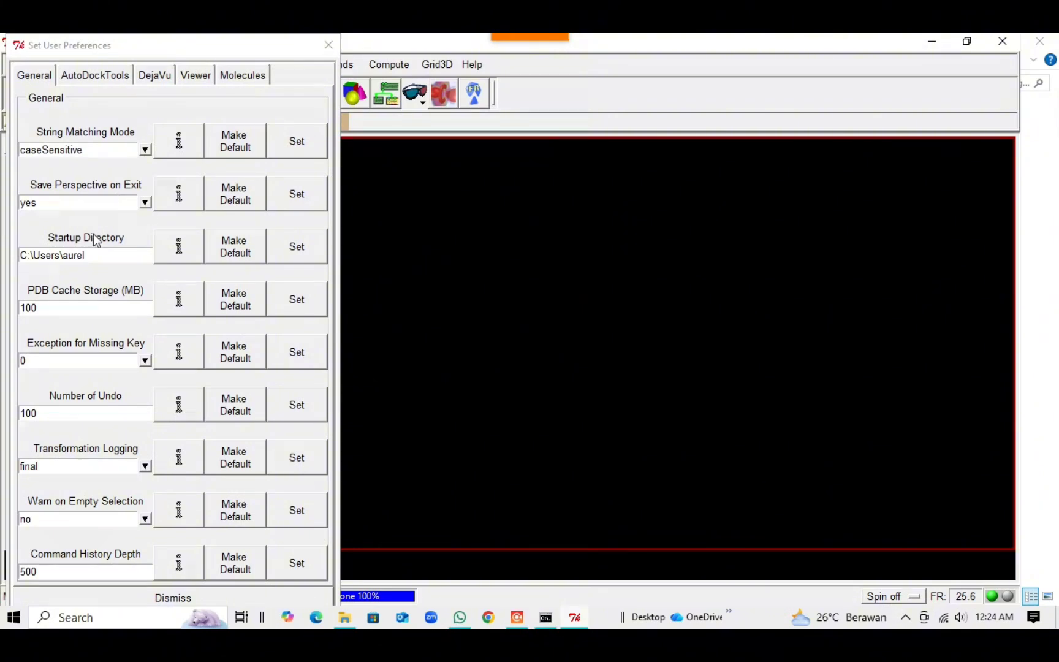
left_click(97, 255)
key("BackSpace")
key("BackSpace")
key("BackSpace")
key("BackSpace")
key("BackSpace")
key("BackSpace")
key("BackSpace")
key("BackSpace")
key("BackSpace")
key("BackSpace")
key("BackSpace")
key("BackSpace")
key("BackSpace")
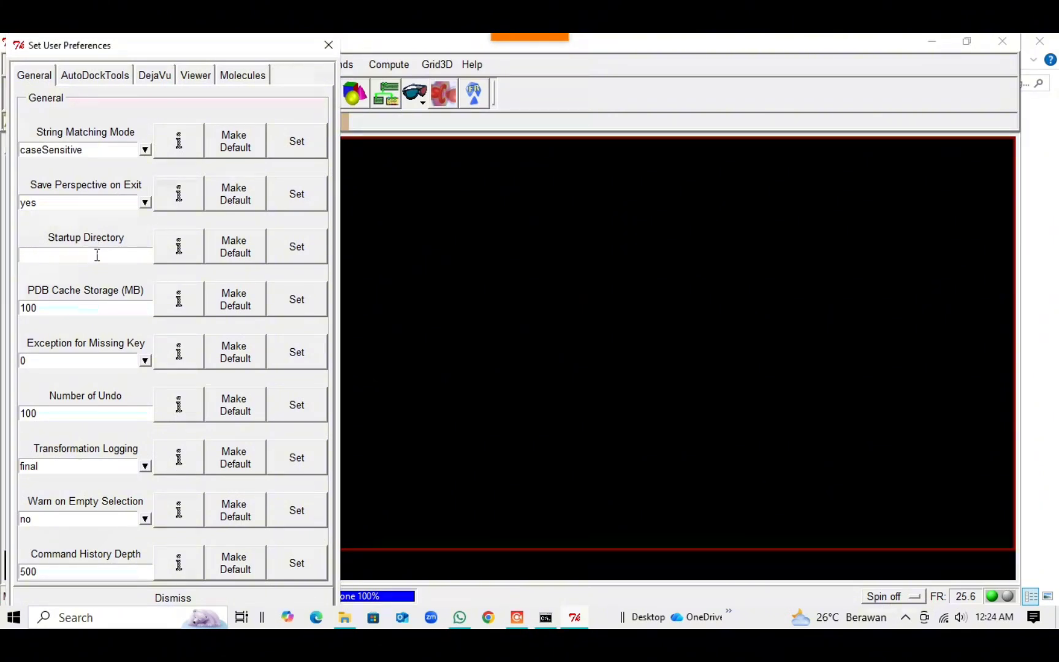
key("ctrl+v")
left_click(283, 246)
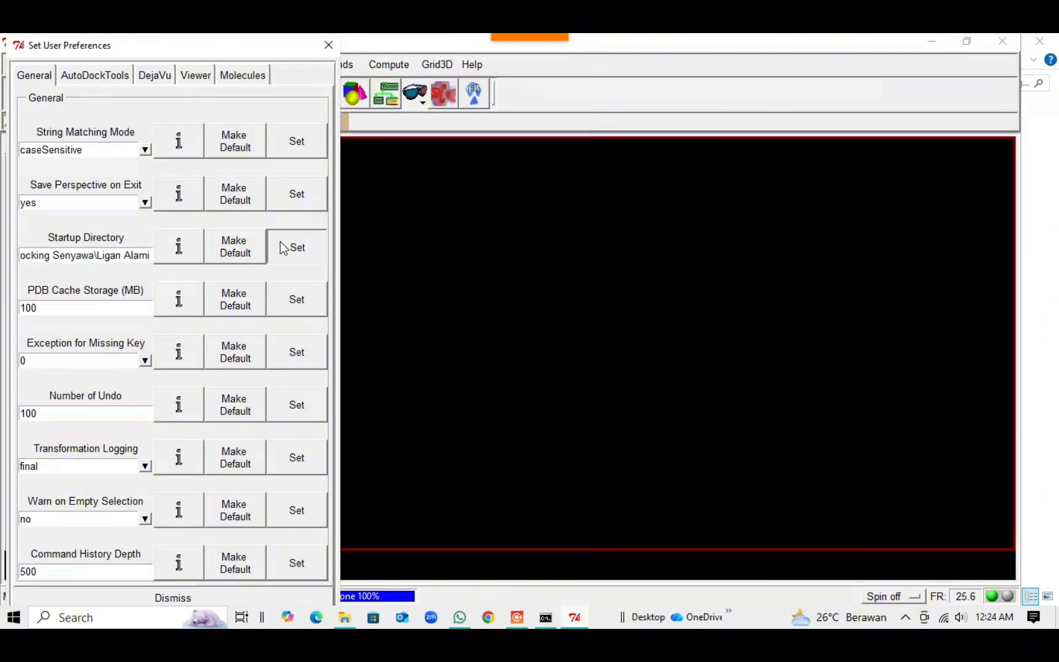
left_click(327, 46)
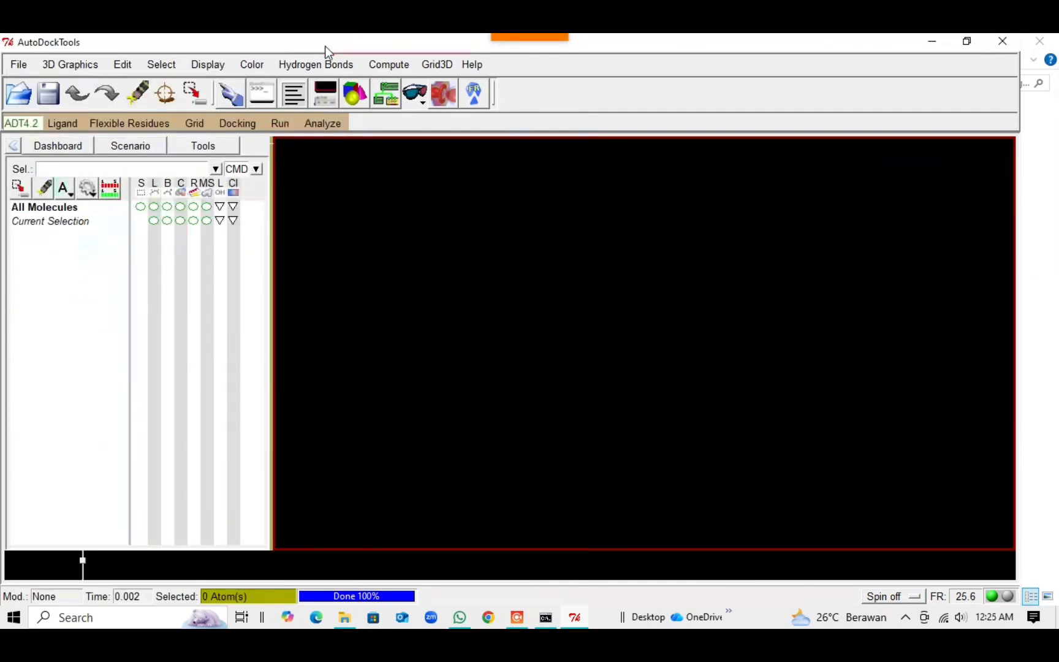
Open the docking log pro.dlg from the Ligan Alami folder for analysis.
left_click(324, 123)
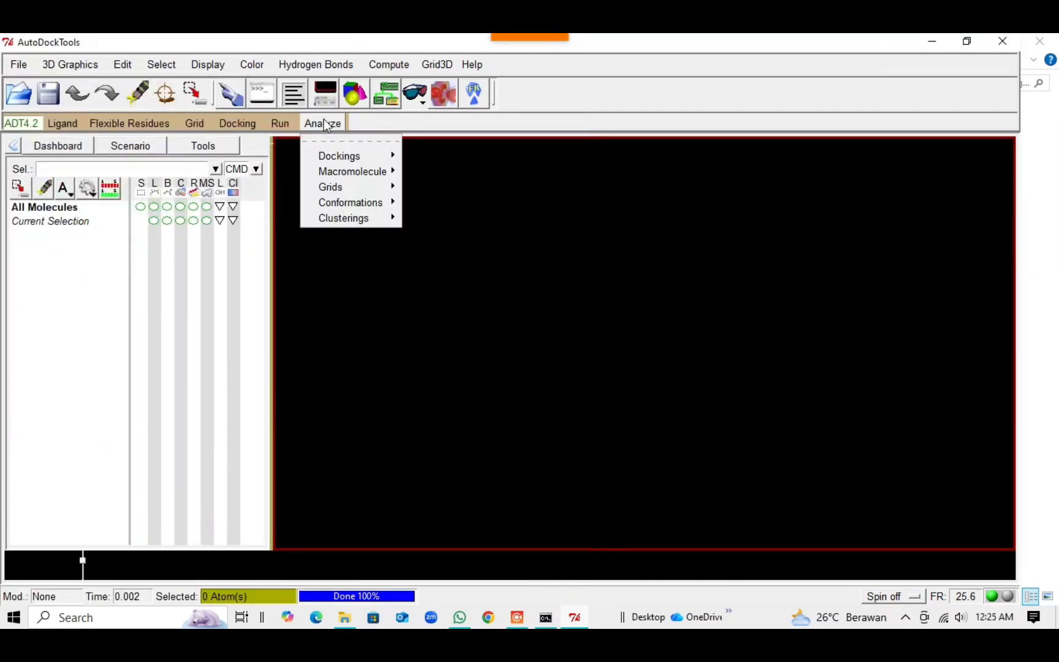
mouse_move(348, 157)
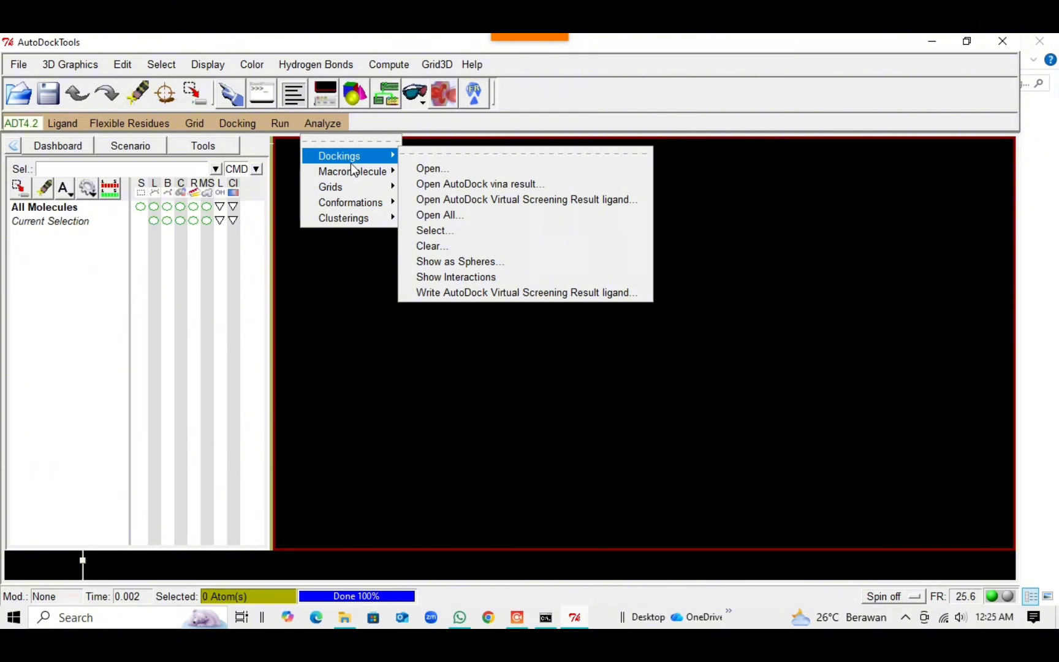
left_click(421, 167)
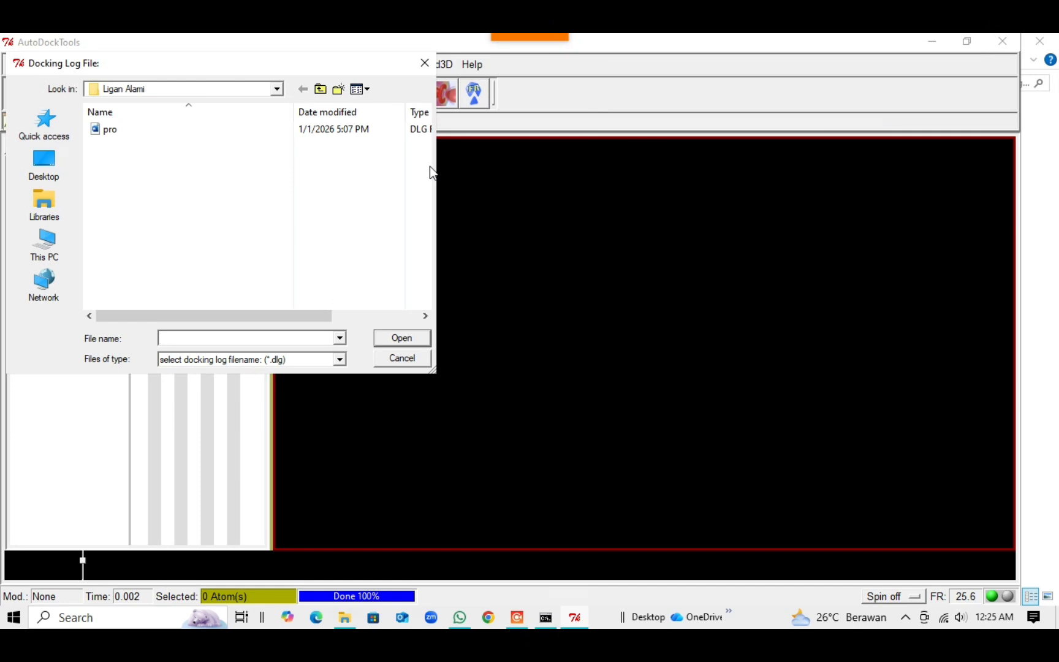
left_click(218, 133)
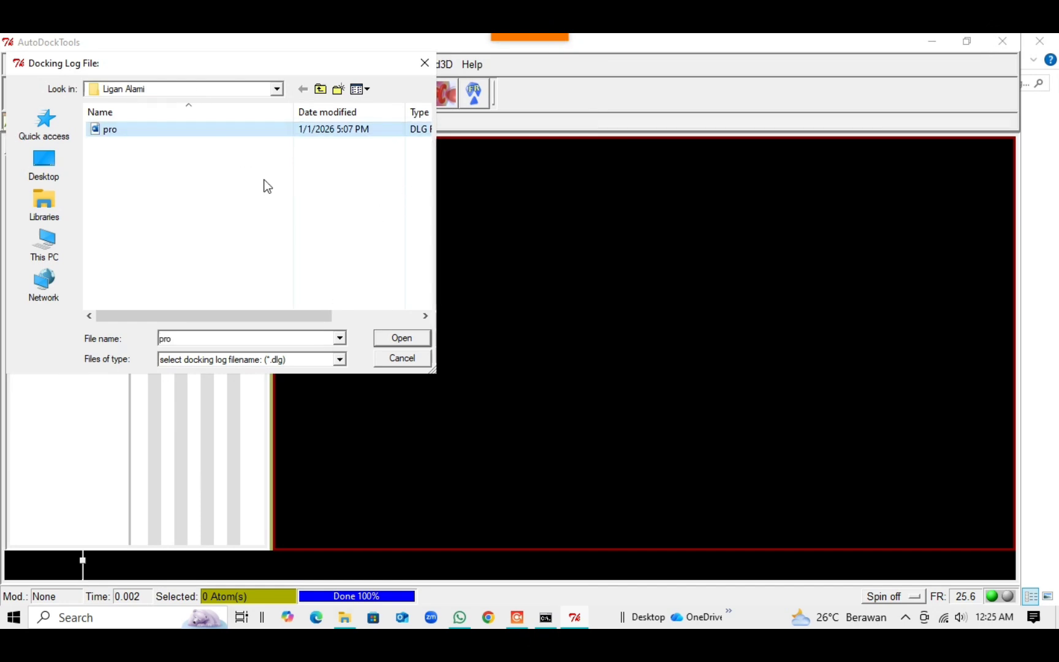
left_click(384, 339)
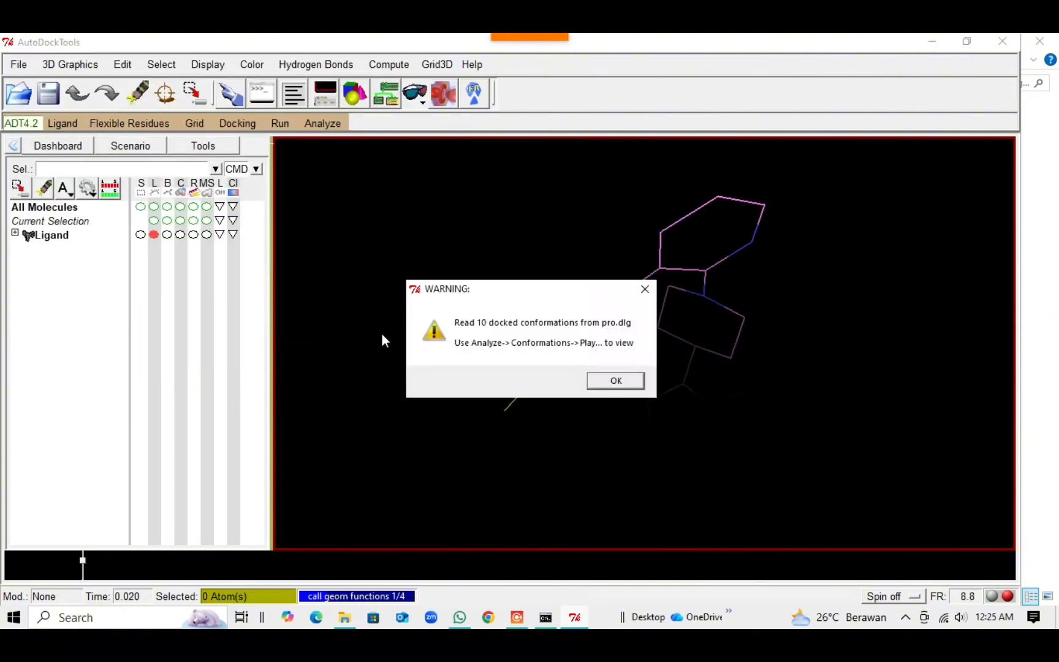
left_click(603, 383)
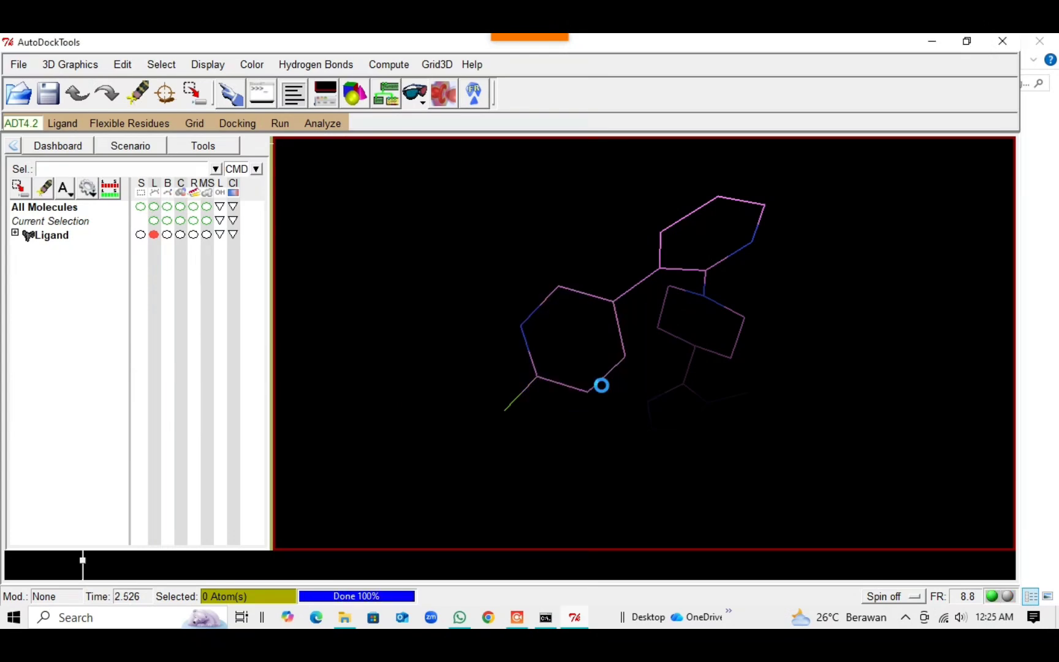
Open the docking's protein macromolecule alongside the docked ligand.
left_click(321, 125)
mouse_move(337, 169)
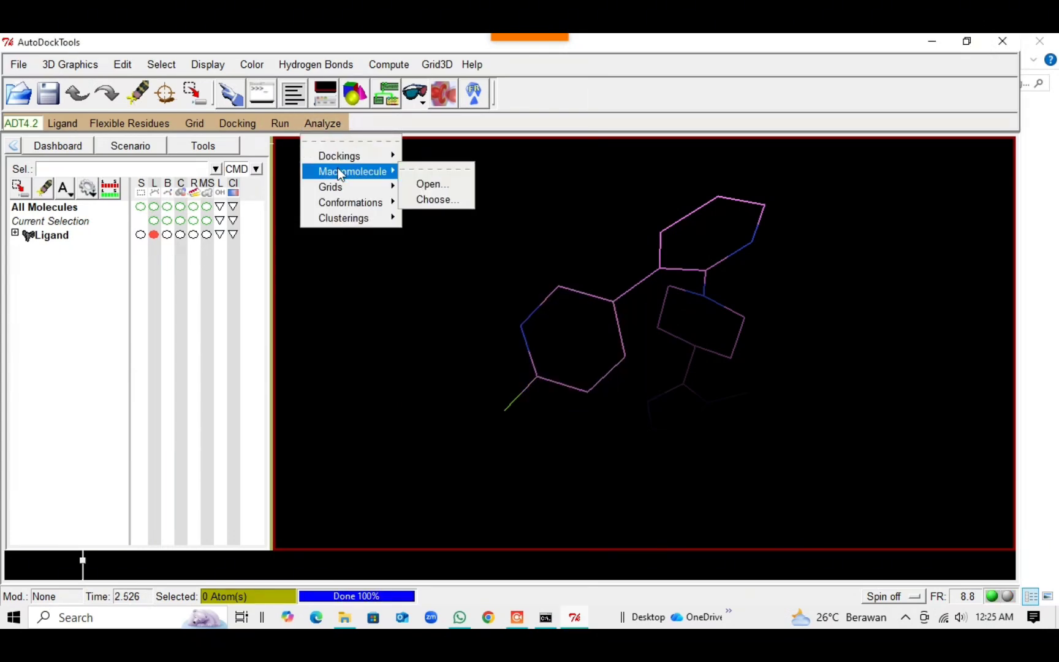
left_click(428, 182)
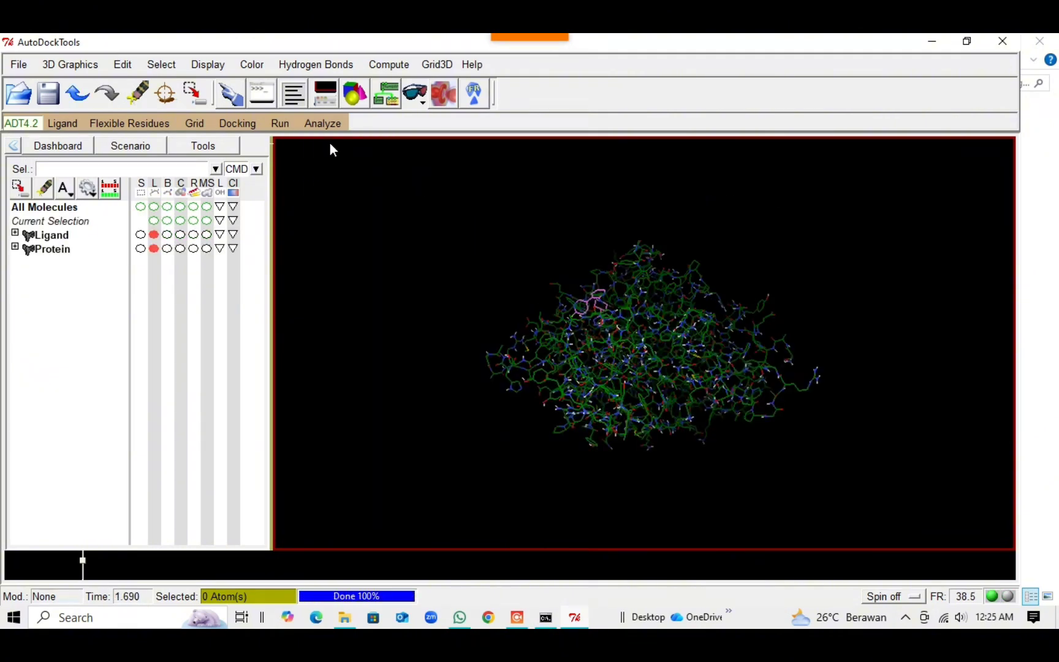
Open the conformation player for the ligand's docked conformations in run order.
left_click(310, 123)
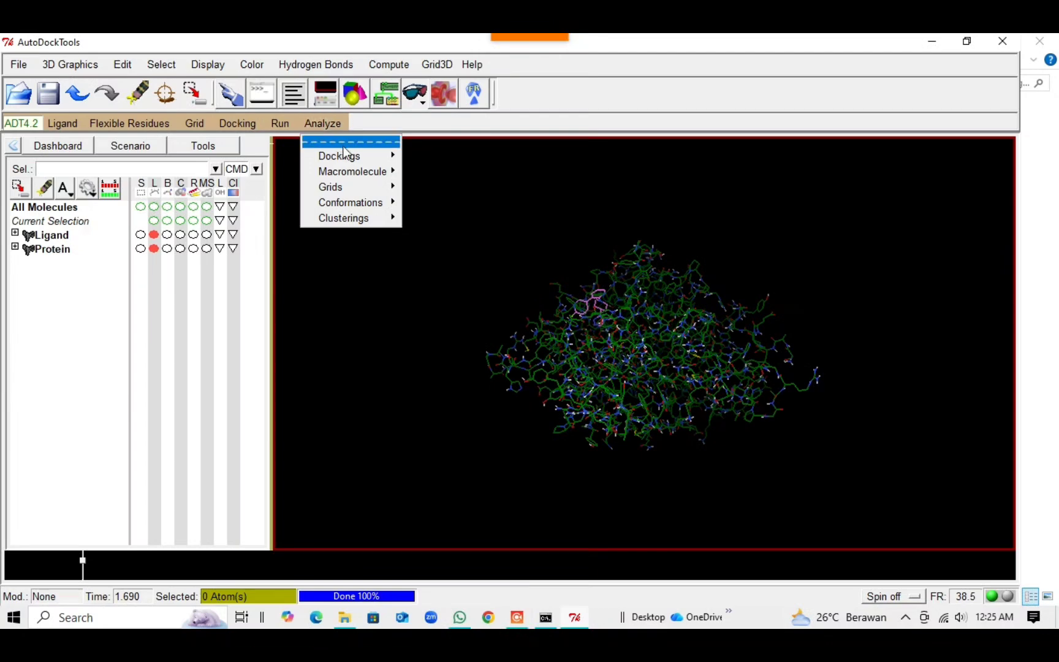
mouse_move(360, 174)
mouse_move(361, 203)
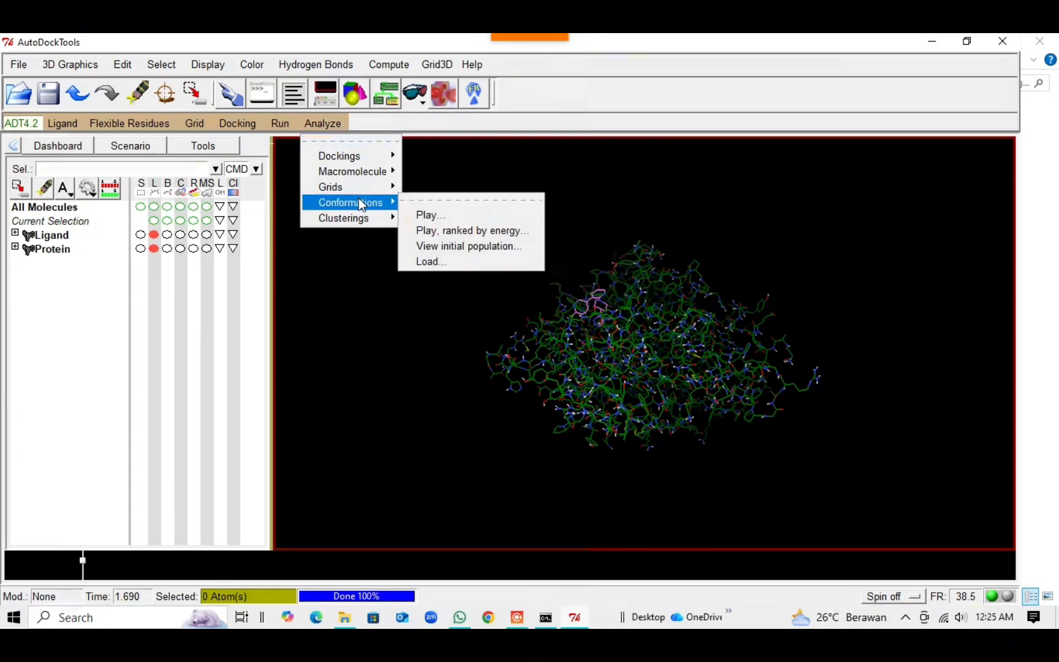
left_click(429, 215)
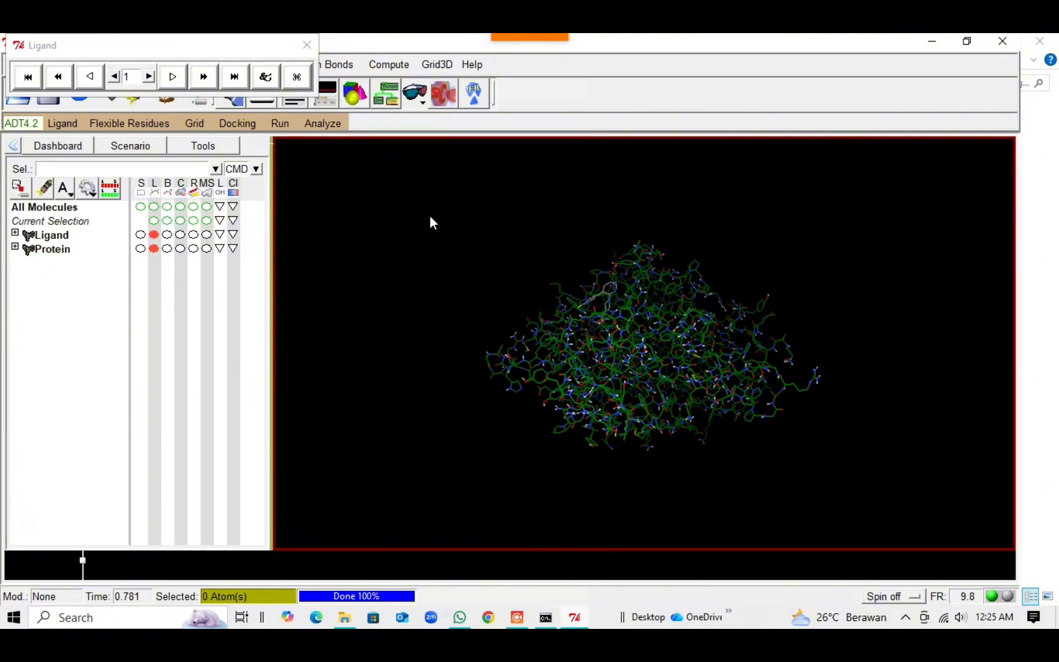
Open the Ligan Alami pro DLG log in Word, search for "hist", and examine the clustering histogram and RMSD table for the best run.
left_click(345, 617)
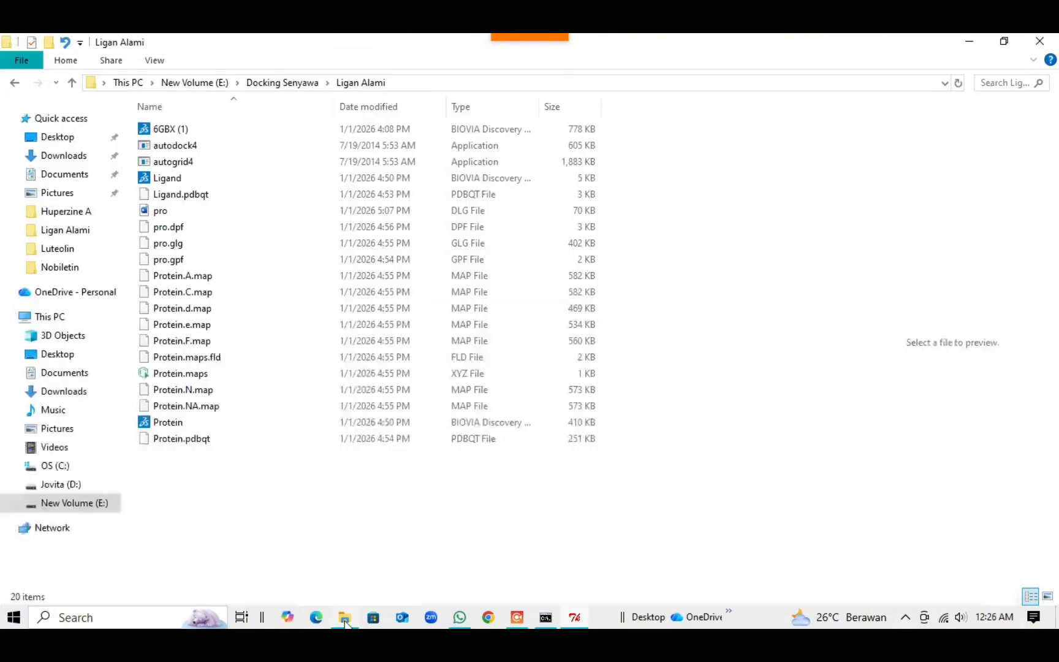
left_click(243, 216)
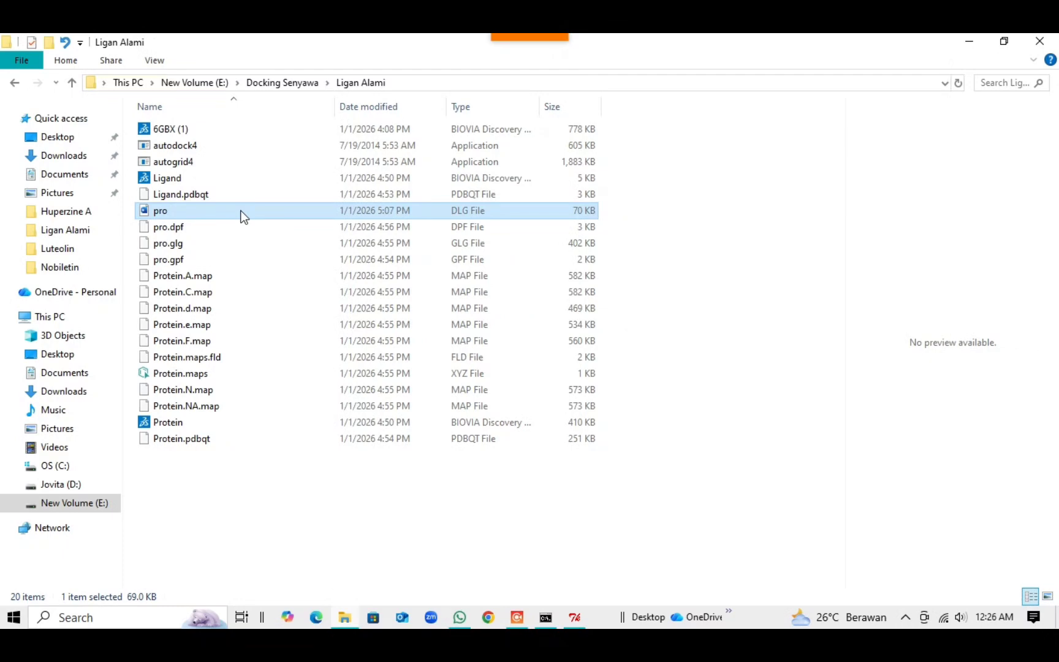
double_click(243, 216)
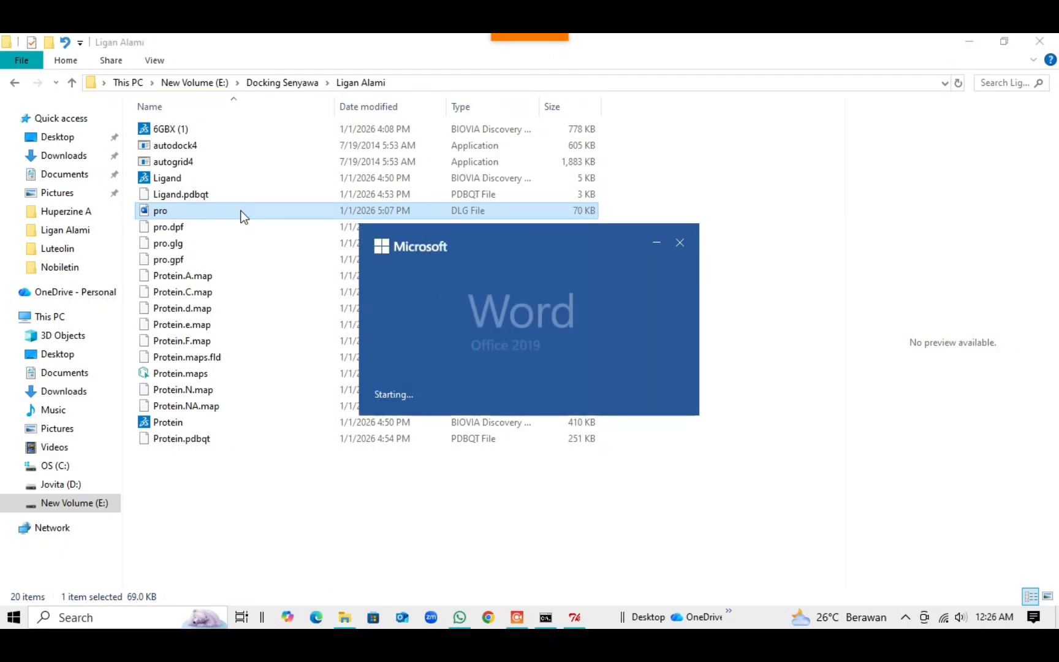
key("ctrl+f")
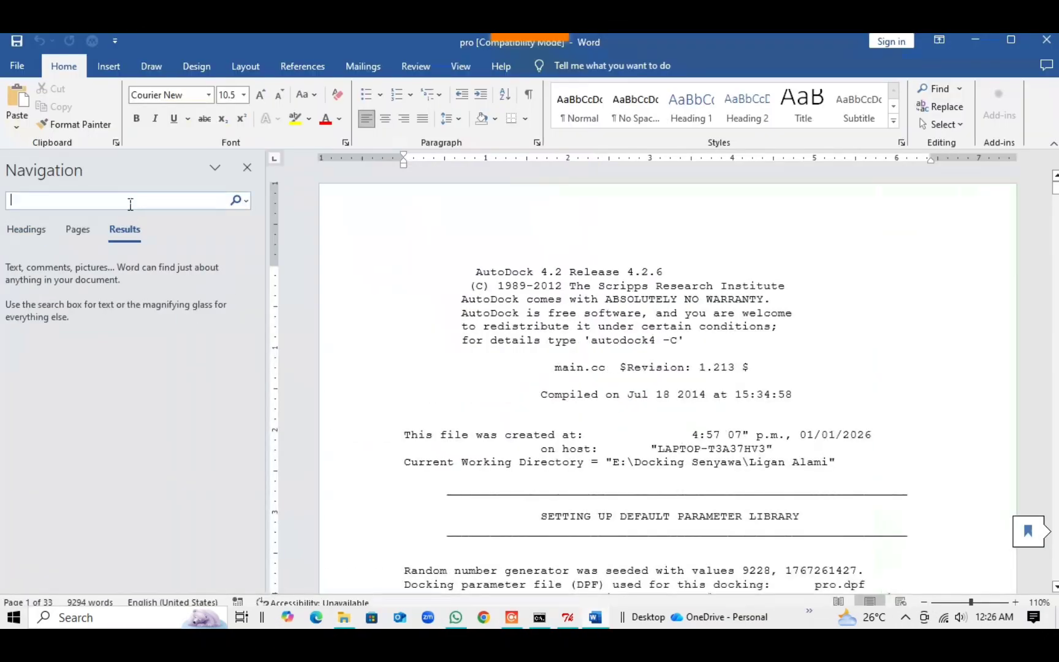
type("hist")
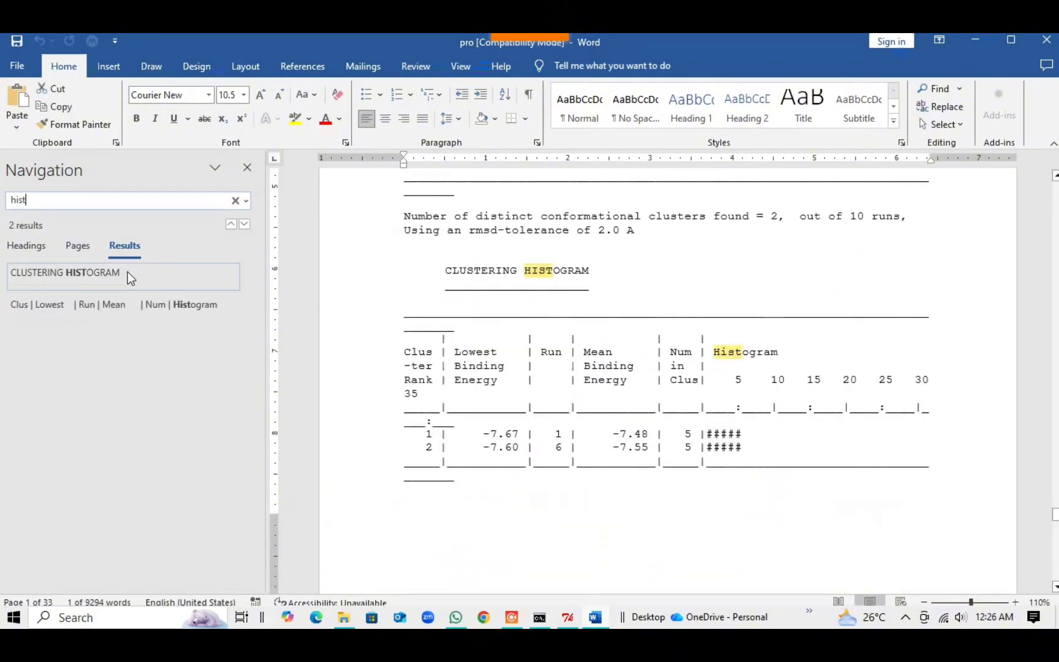
left_click(127, 271)
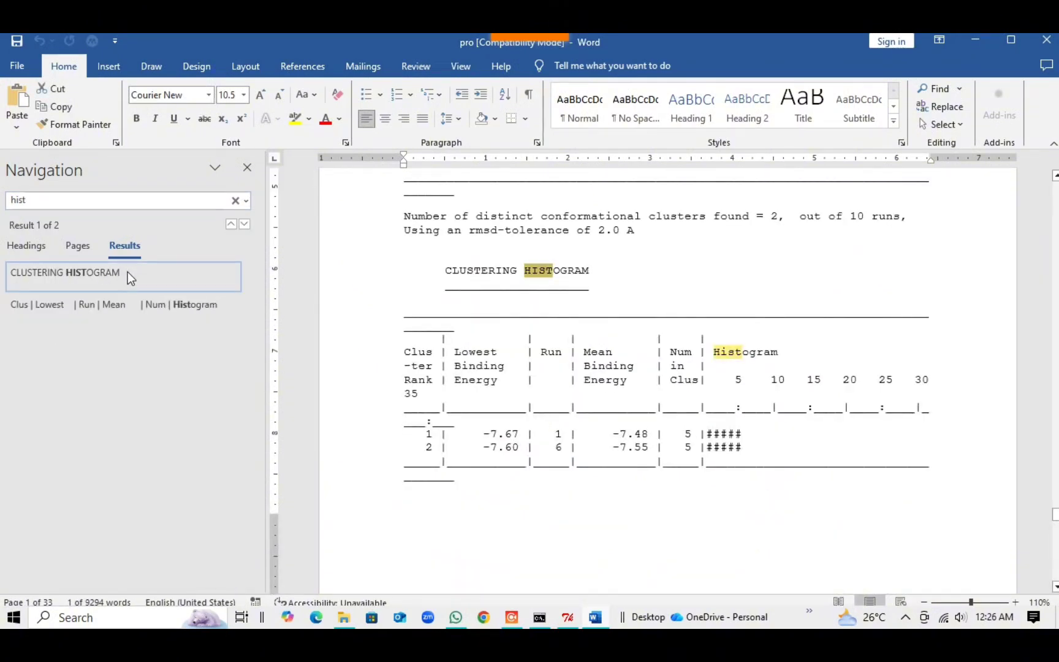
left_click(248, 169)
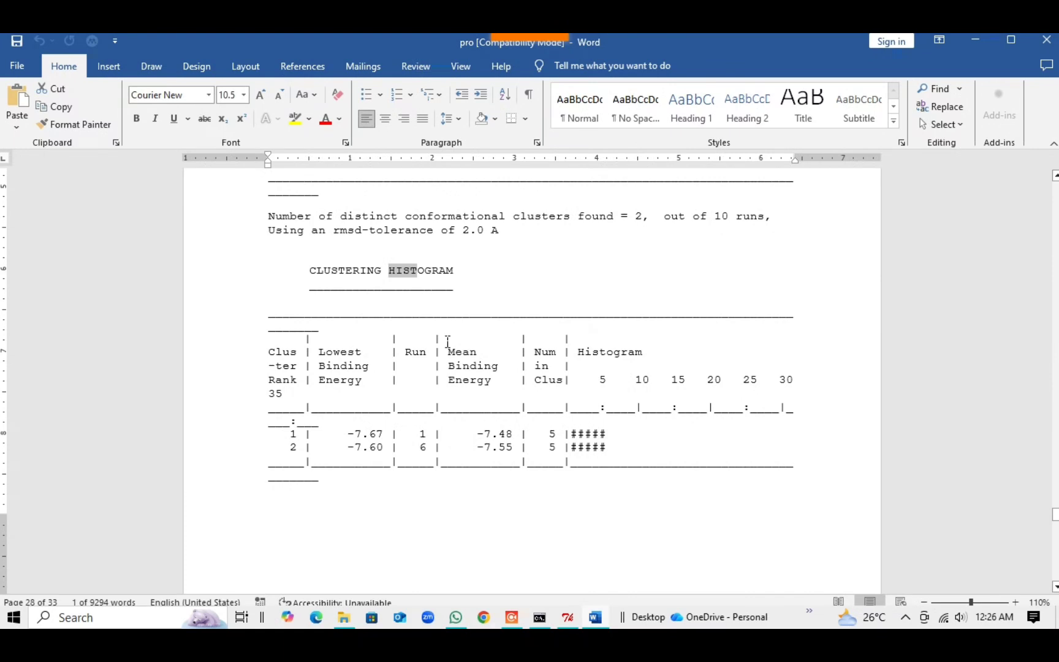
scroll(459, 399, "down", 1)
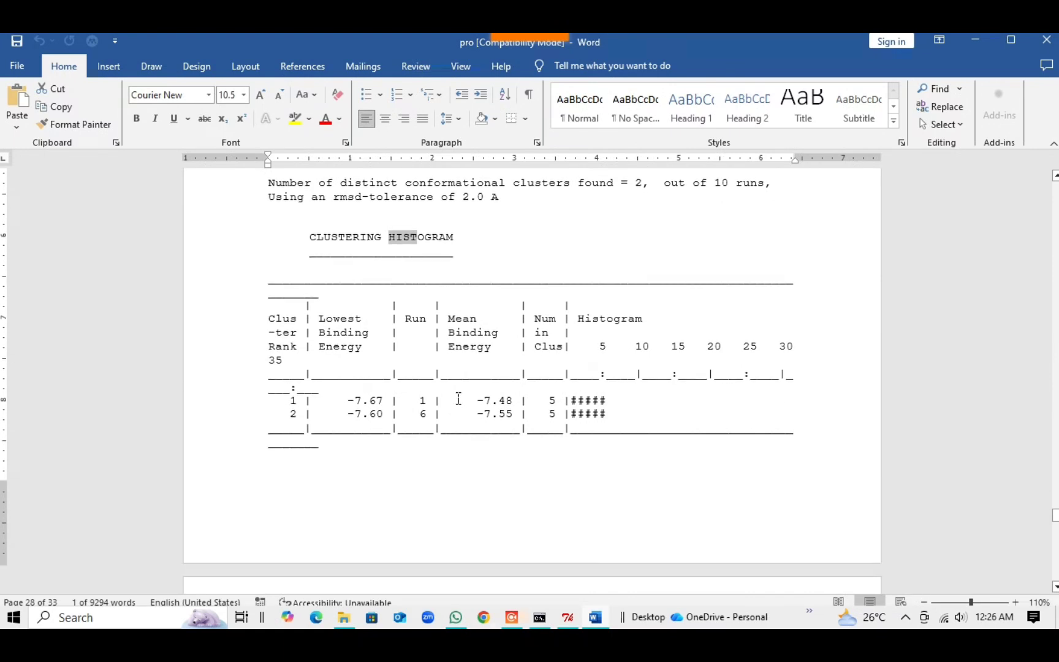
scroll(458, 399, "down", 9)
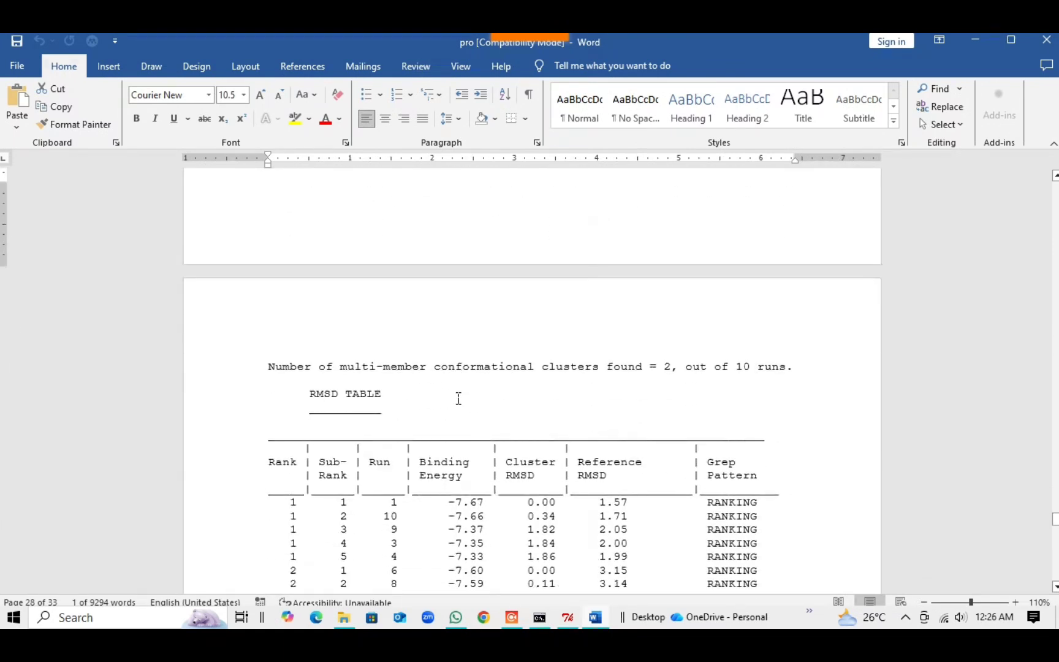
Back in AutoDockTools, write the complex of receptor and current conformation to Ligan Alami as "Ligand Terbaik.pdb", with the file type set to all.
left_click(568, 617)
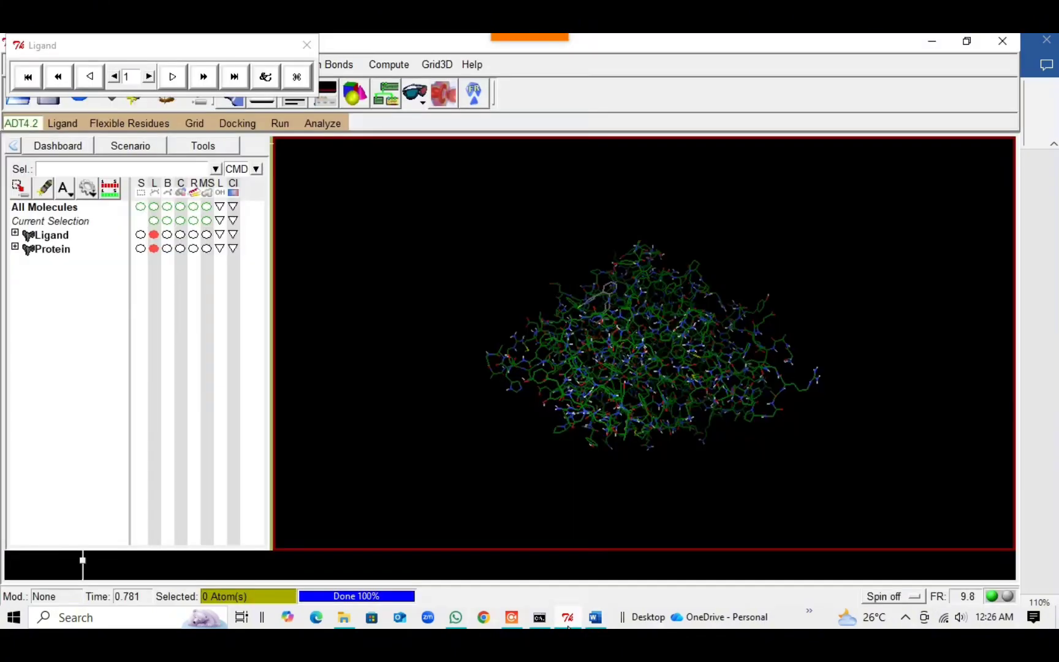
left_click(267, 74)
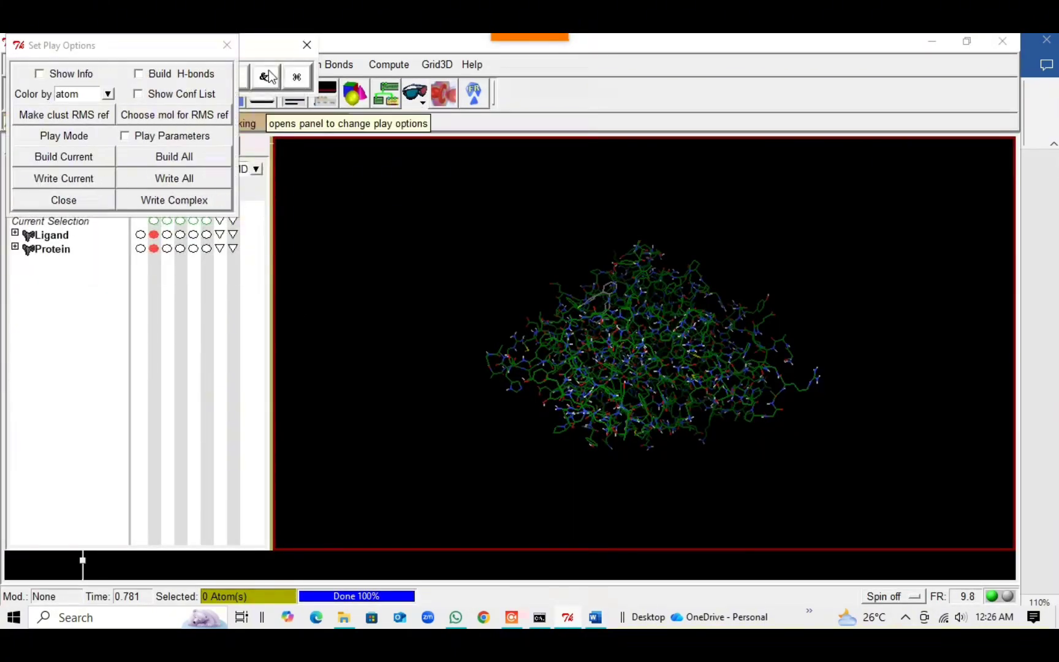
left_click(202, 193)
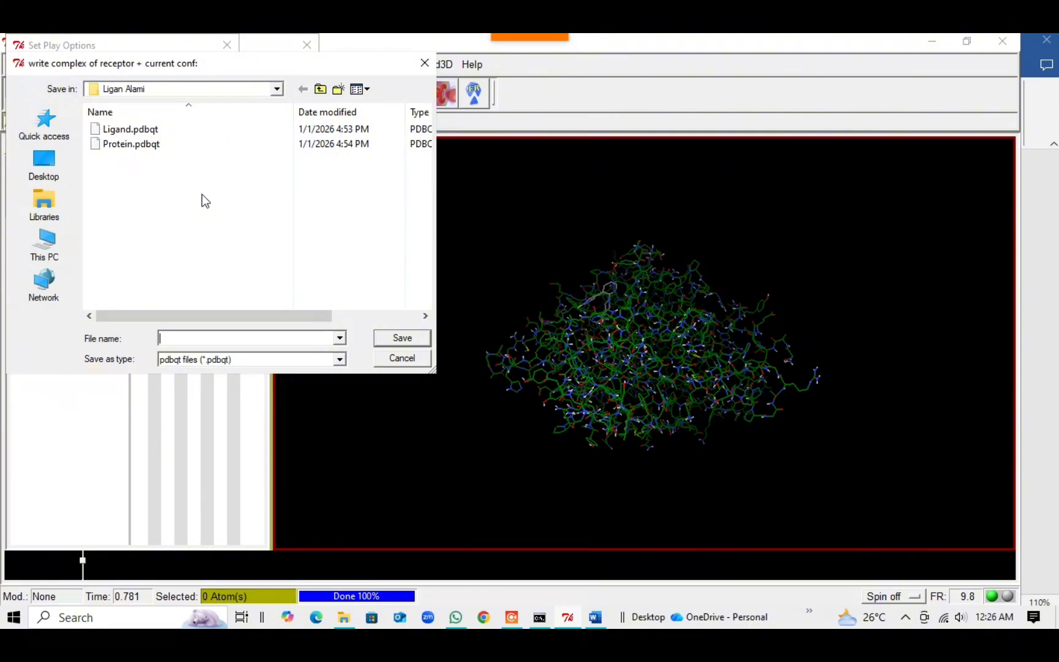
type("Ligan")
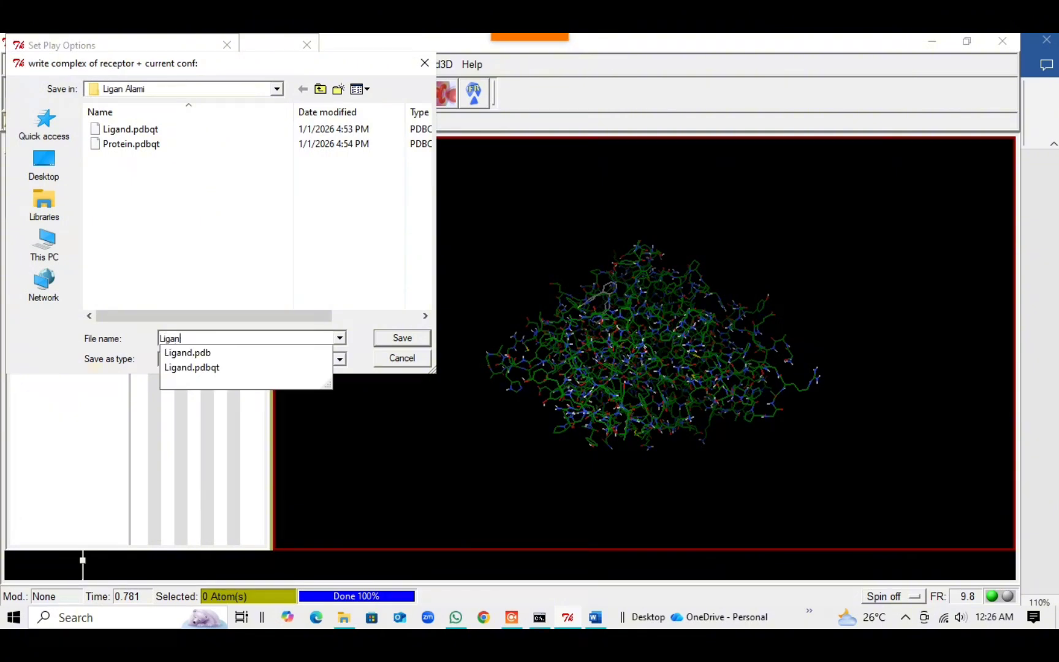
type("d ")
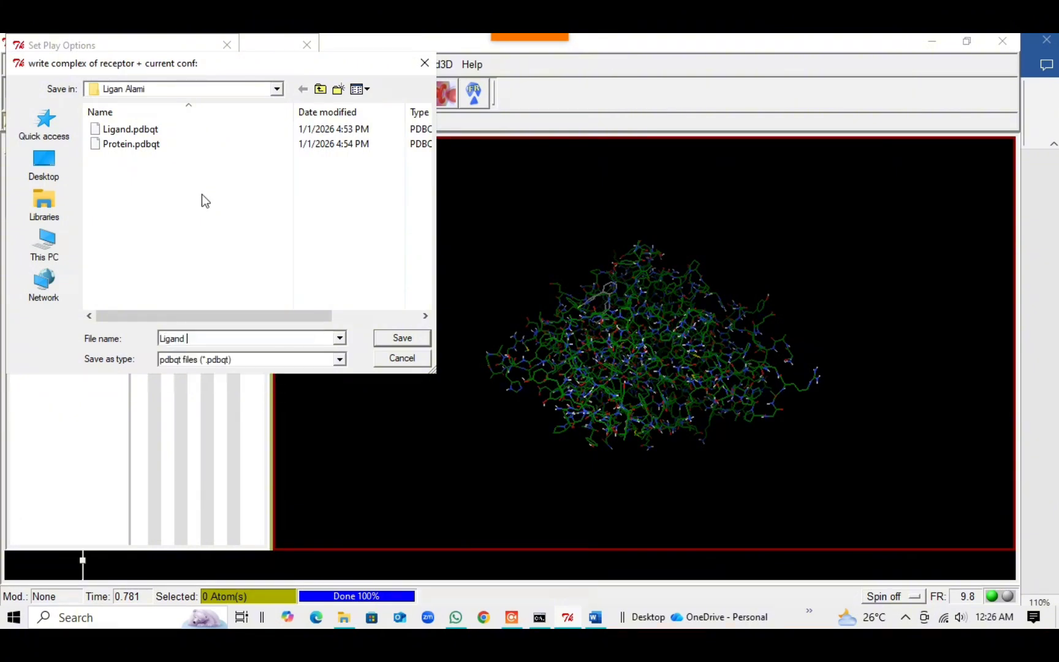
type("Terbaik.pdb")
left_click(342, 362)
left_click(314, 383)
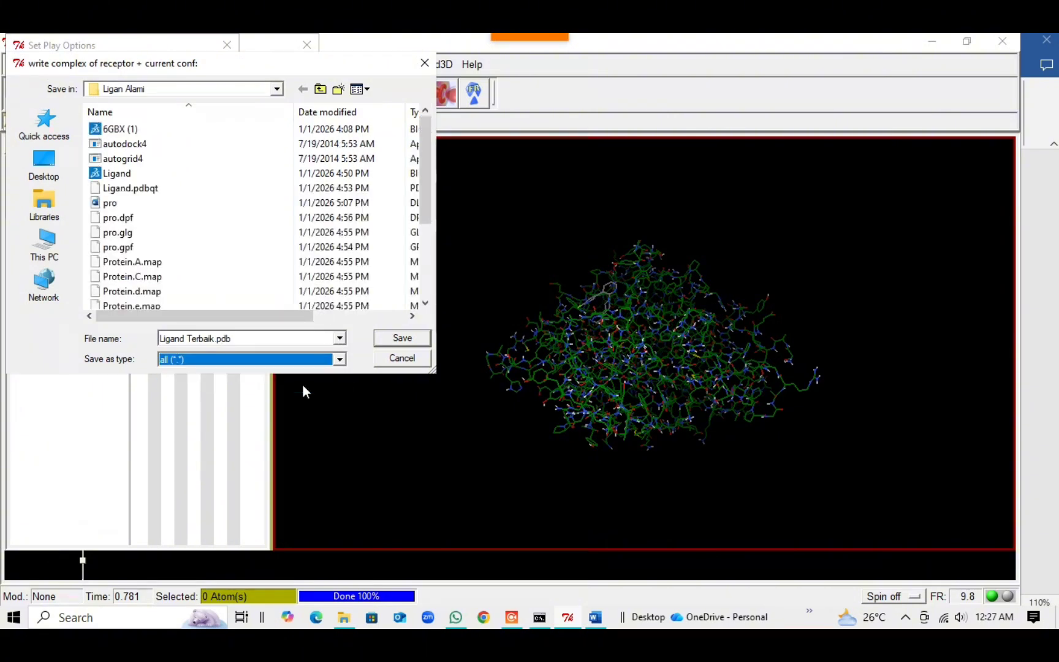
Save the receptor and current conformation complex as Ligand Terbaik.pdb in the Ligan Alami folder, and quit AutoDockTools.
left_click(401, 339)
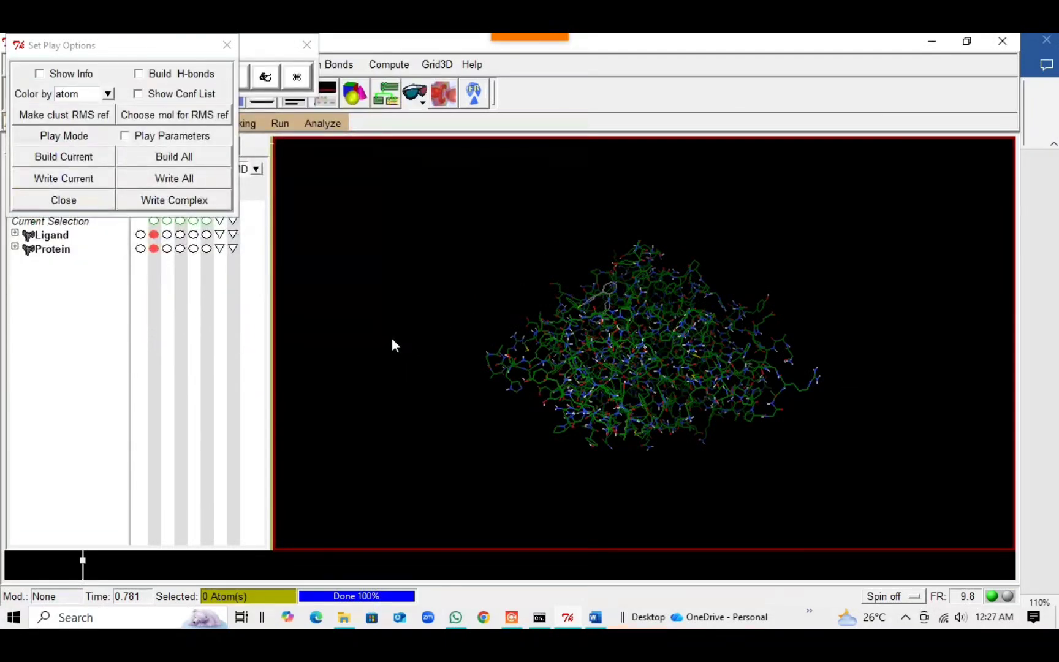
left_click(1005, 40)
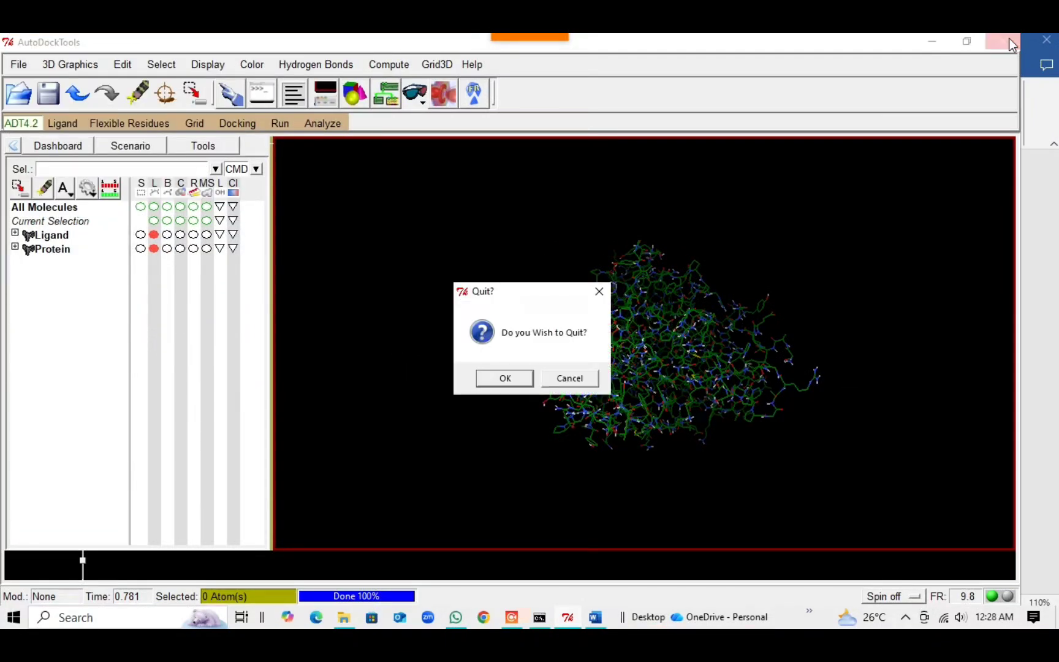
left_click(505, 376)
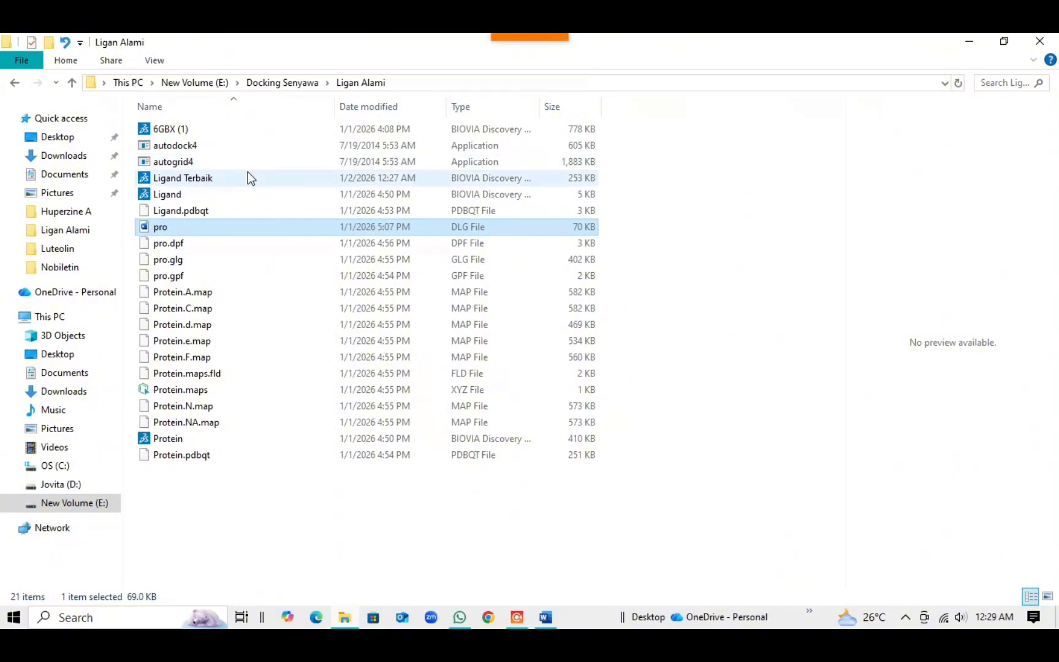
Open the Ligand Terbaik file in Discovery Studio Visualizer and apply the Publication Quality visualization script.
left_click(248, 177)
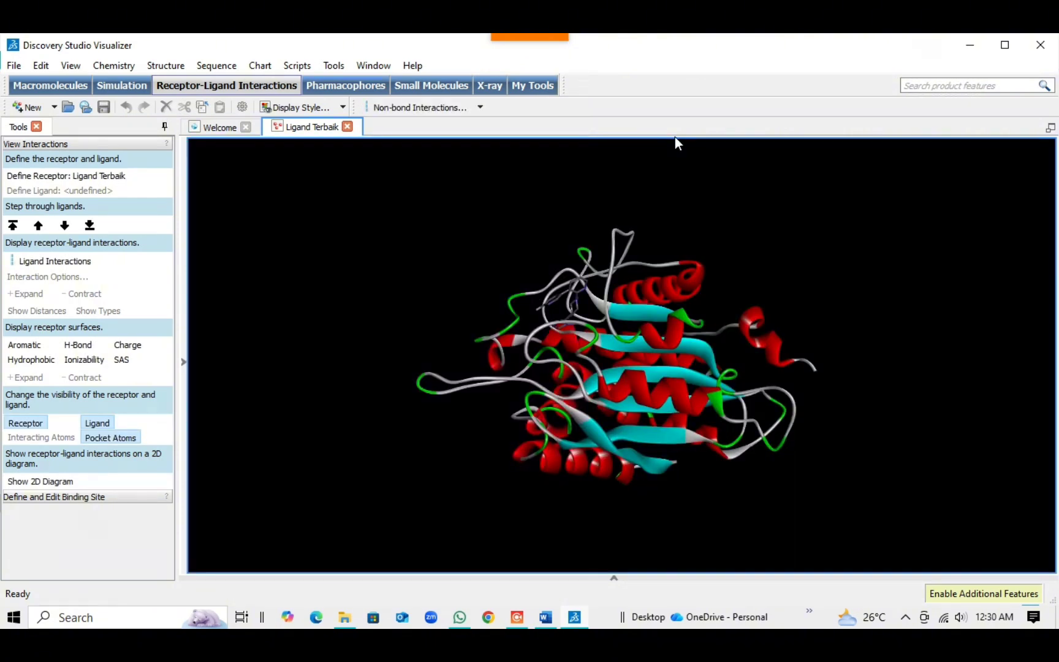
left_click(298, 66)
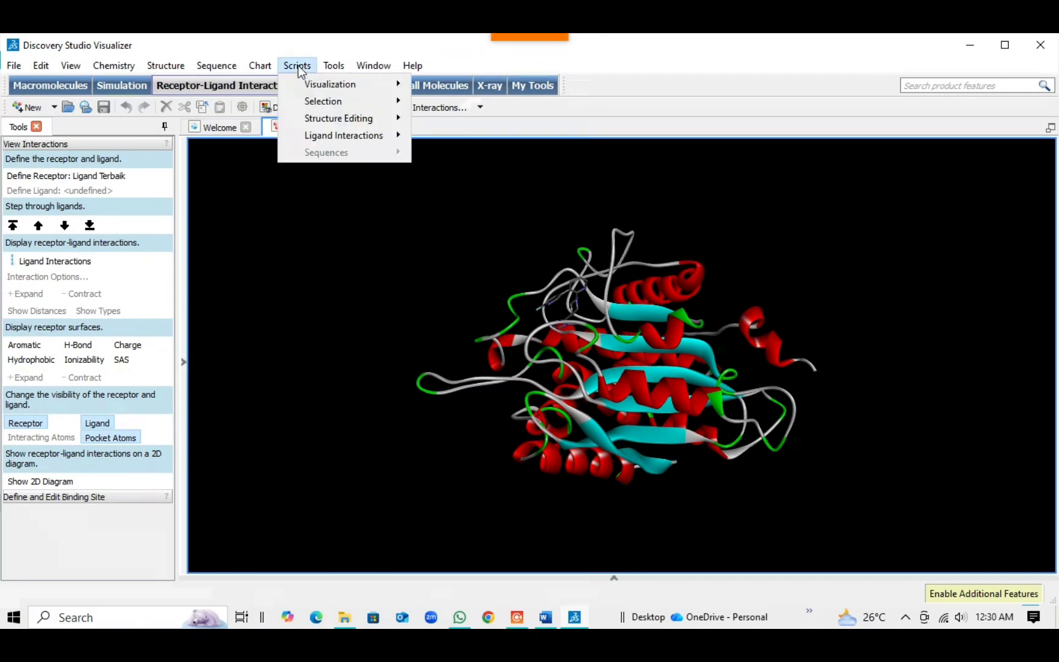
mouse_move(320, 90)
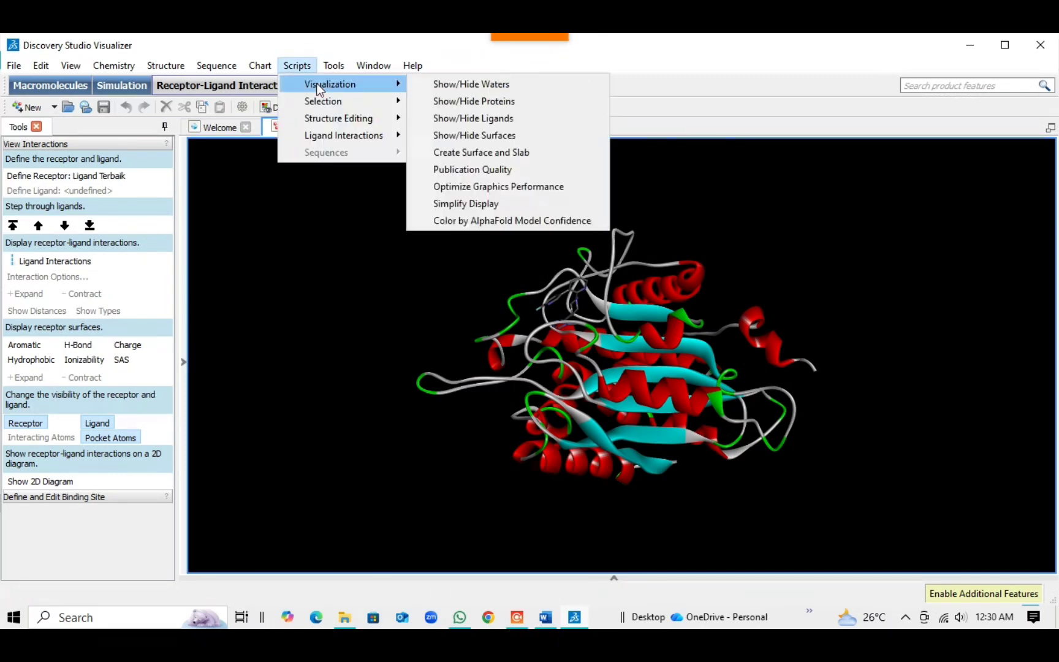
left_click(460, 169)
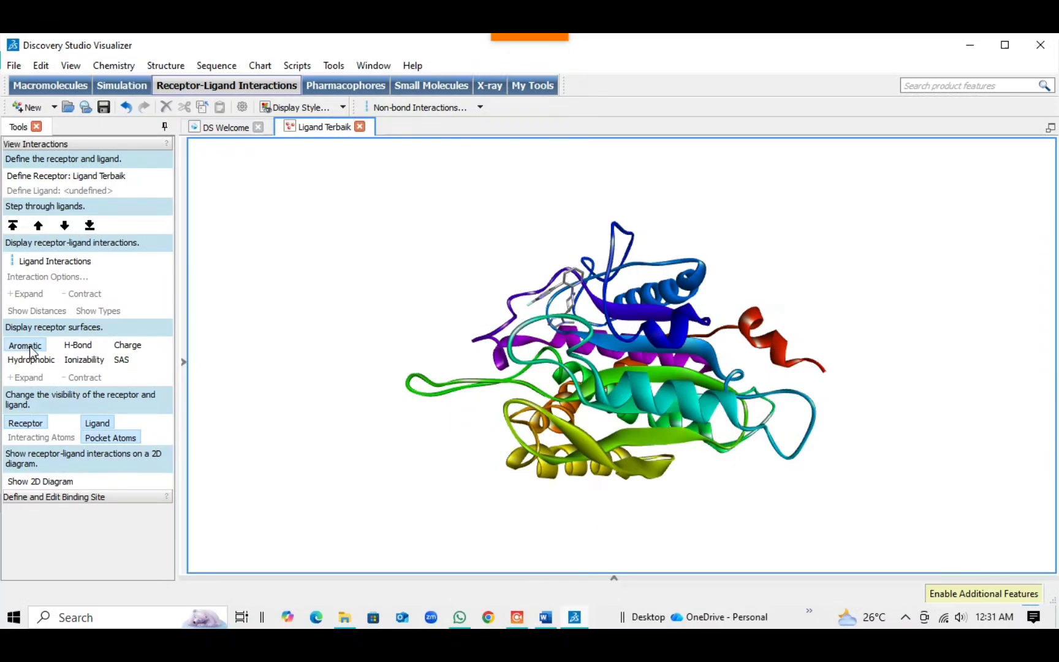
Display the aromatic receptor surface around the ligand and recolor that surface red (#ff0000).
left_click(29, 346)
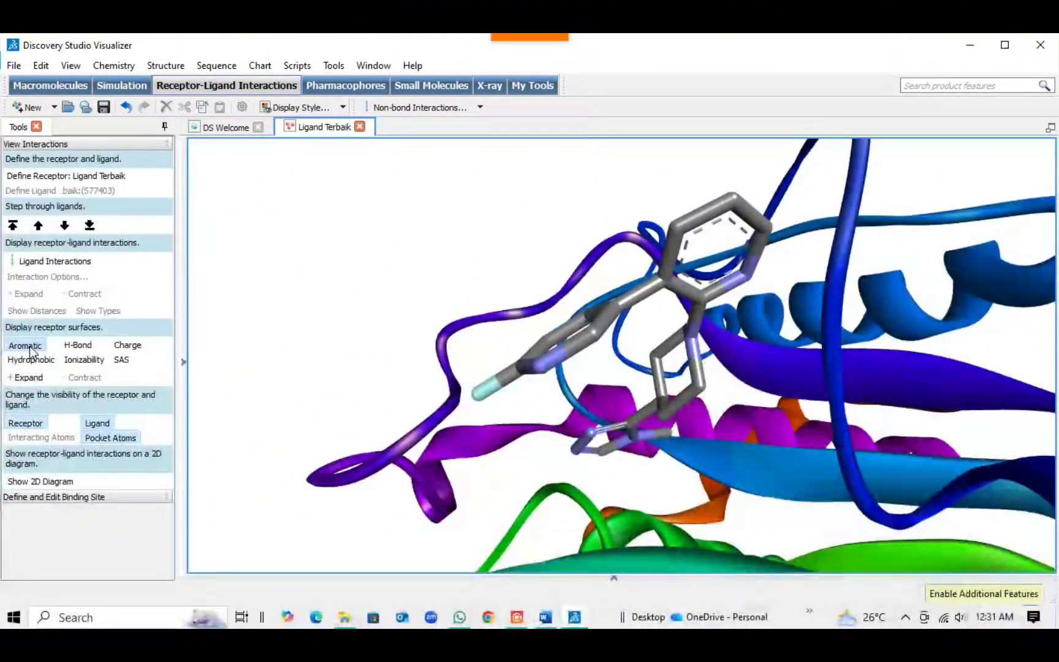
left_click(30, 347)
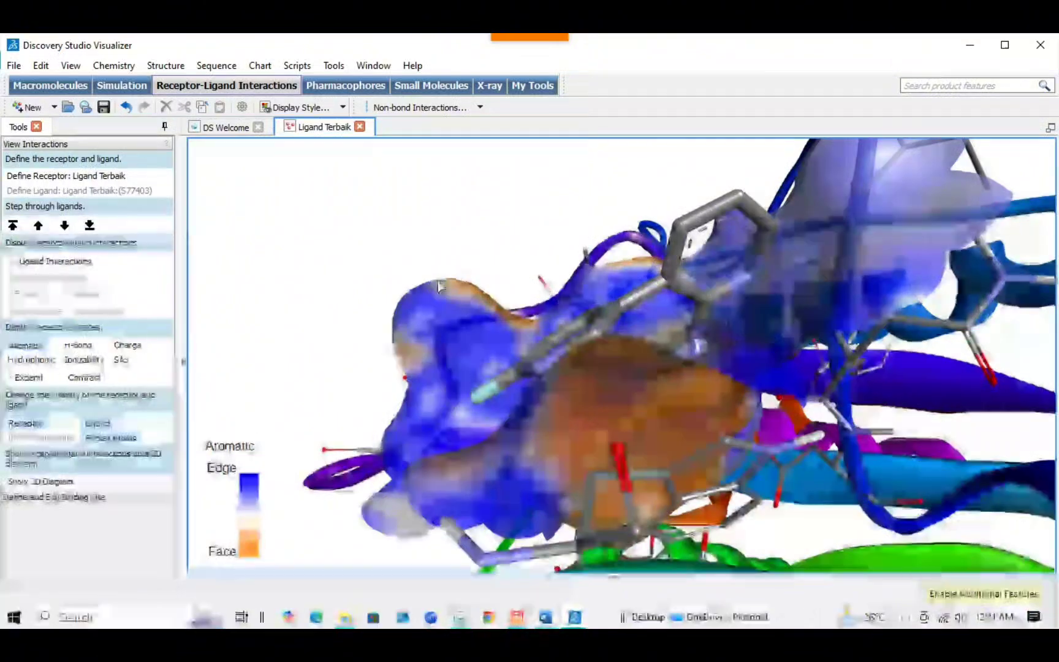
key("ctrl+d")
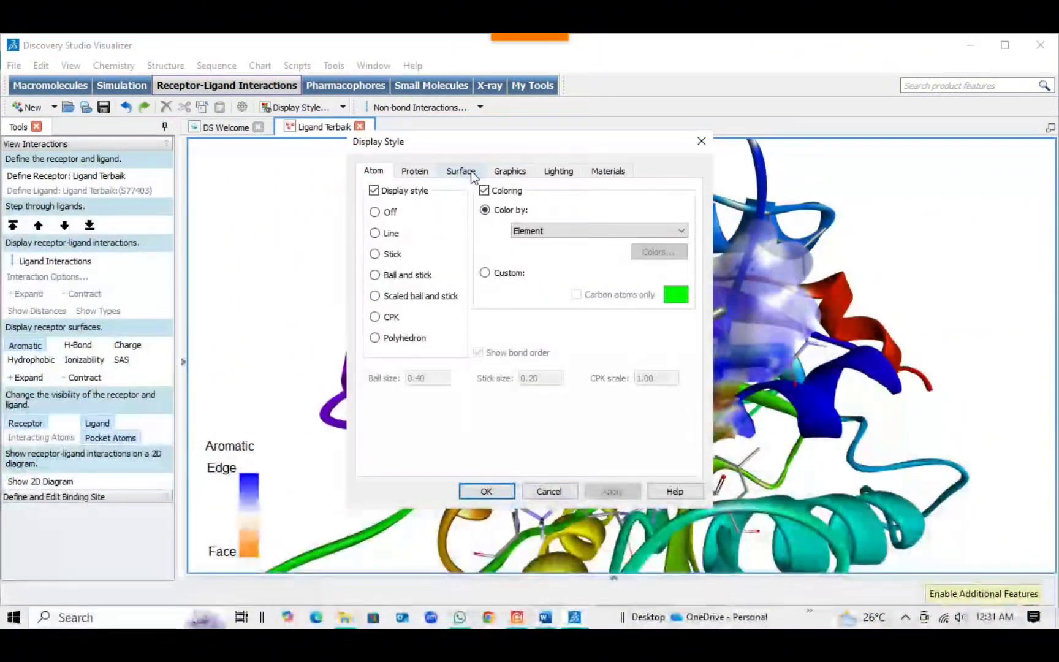
left_click(467, 171)
left_click(658, 408)
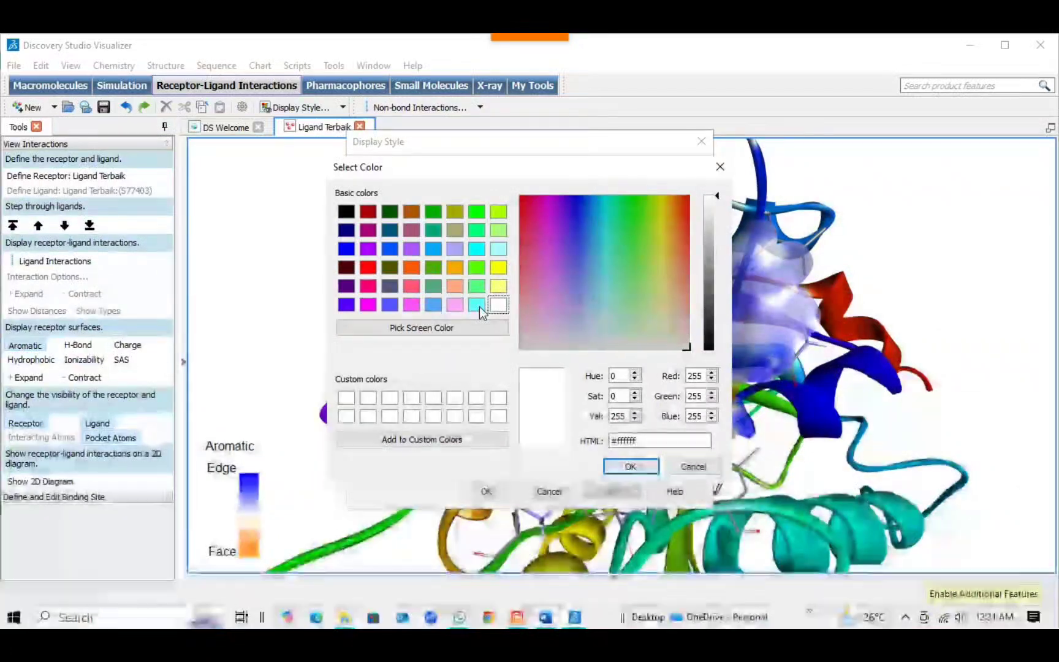
left_click(370, 268)
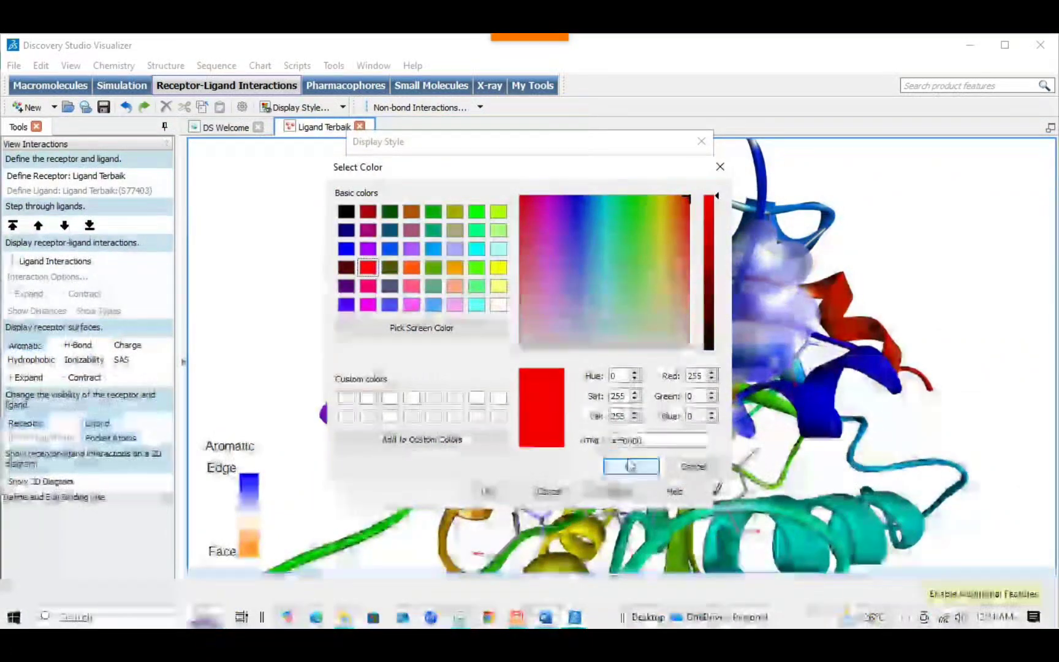
left_click(629, 466)
left_click(499, 490)
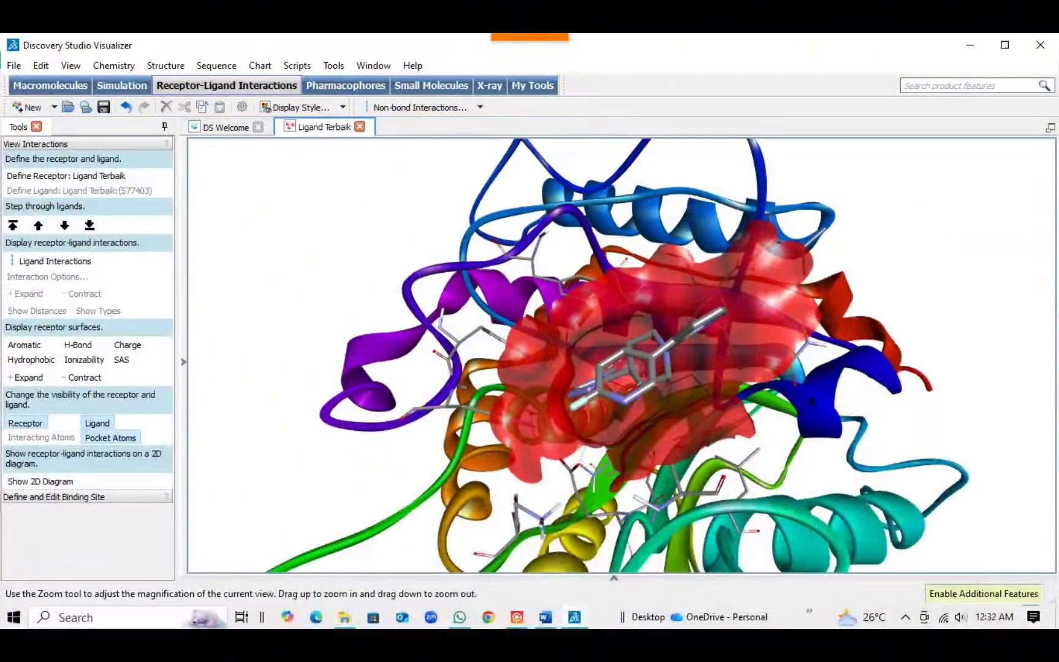
Show the receptor-ligand interactions of the docked complex on a 2D diagram.
mouse_move(622, 355)
right_mouse_down()
mouse_move(490, 355)
mouse_move(619, 349)
right_mouse_up()
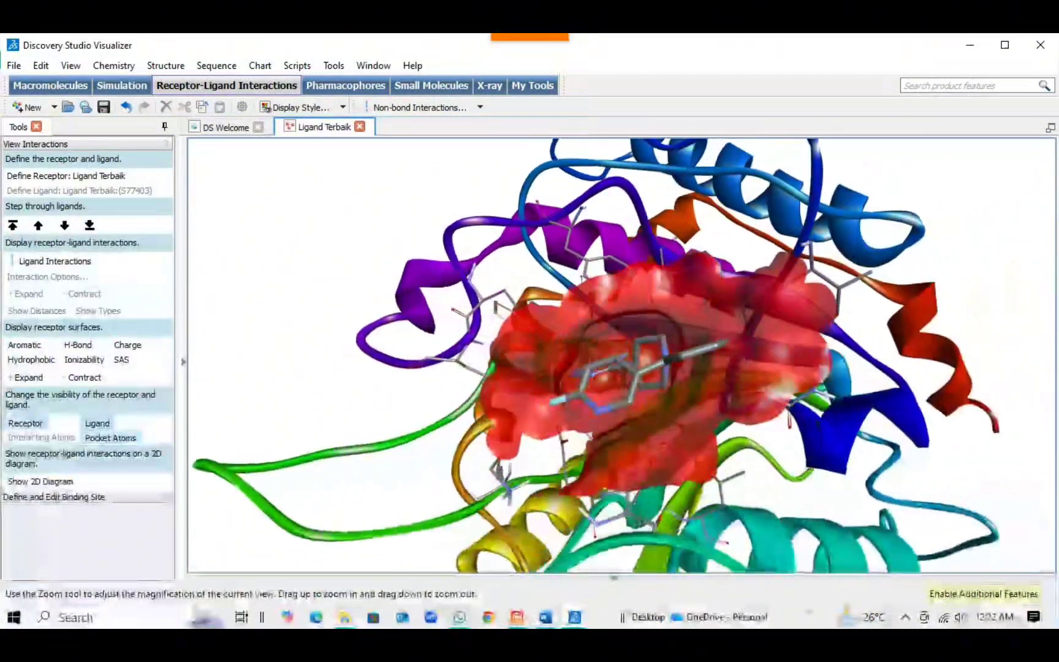
right_click_drag(877, 423, 823, 424)
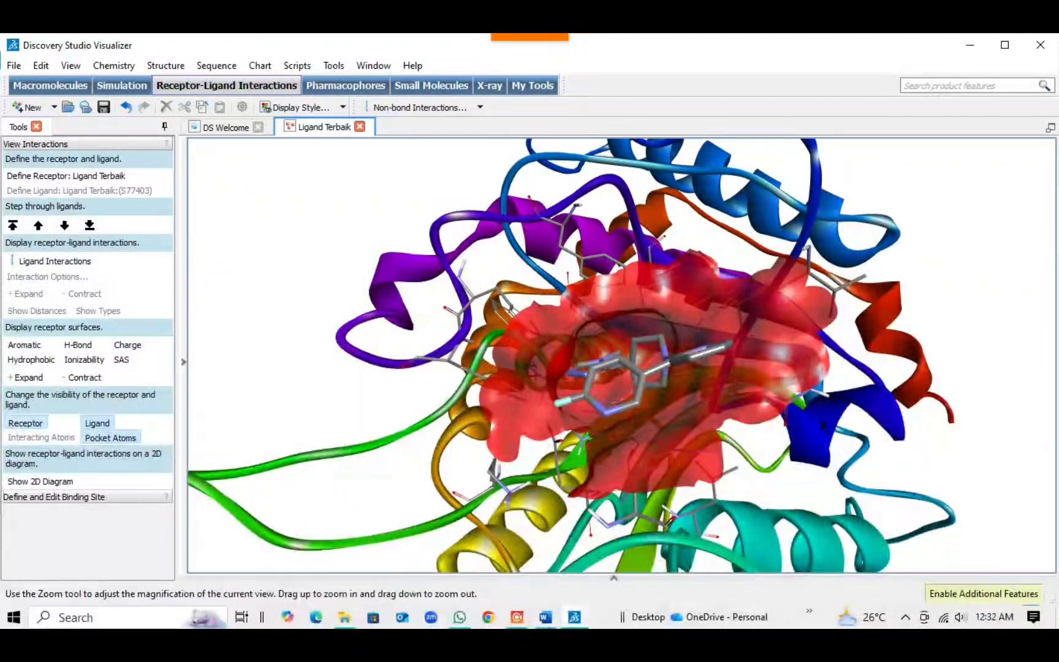
left_click(55, 481)
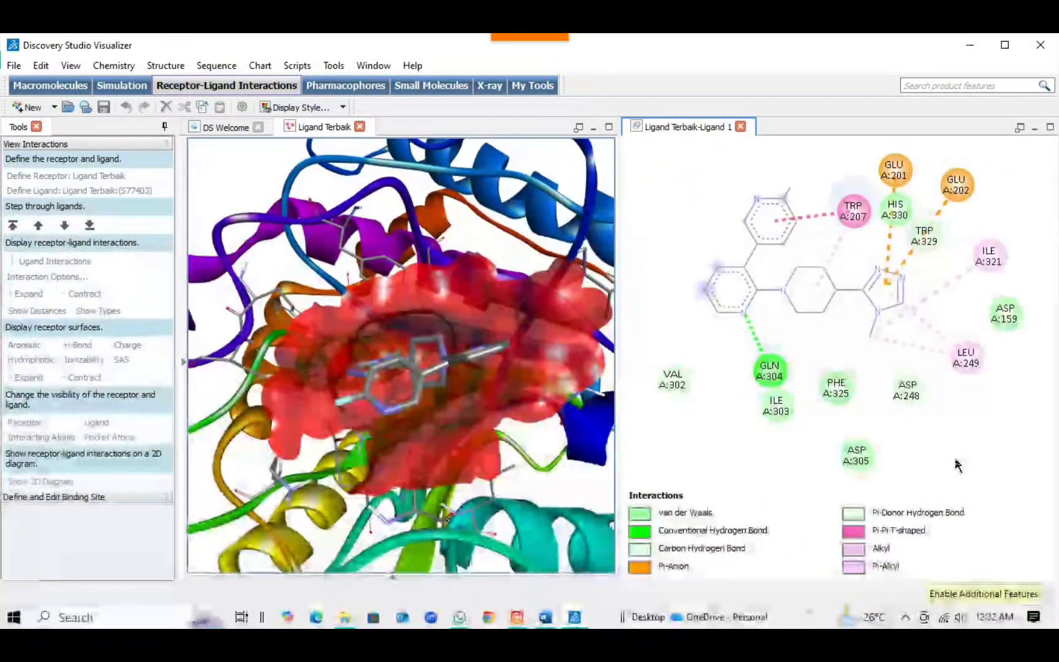
mouse_move(551, 39)
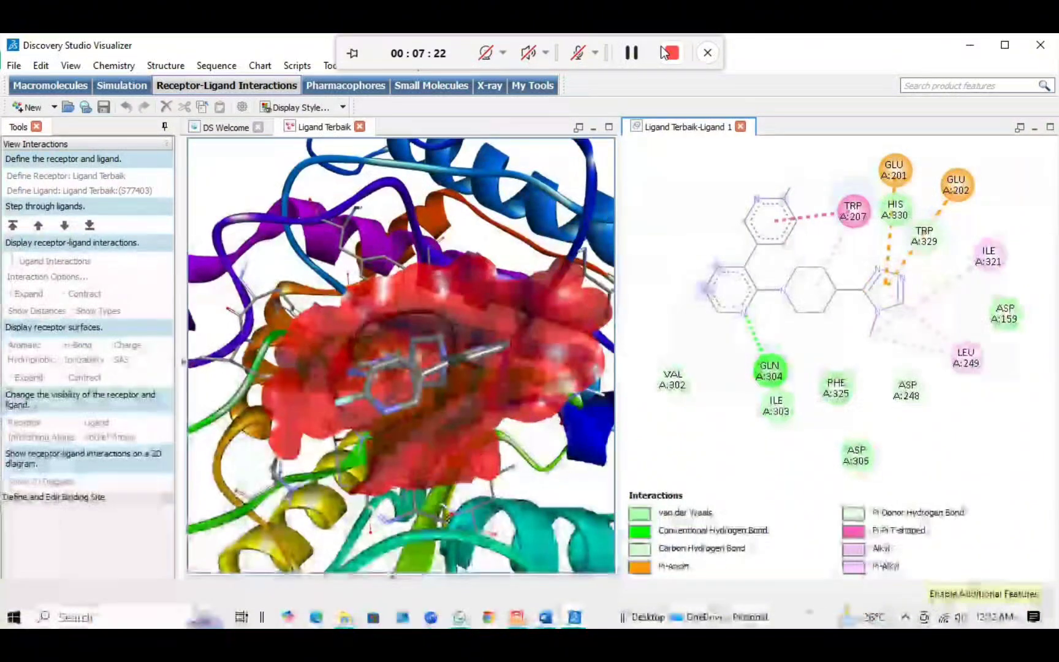
left_click(663, 52)
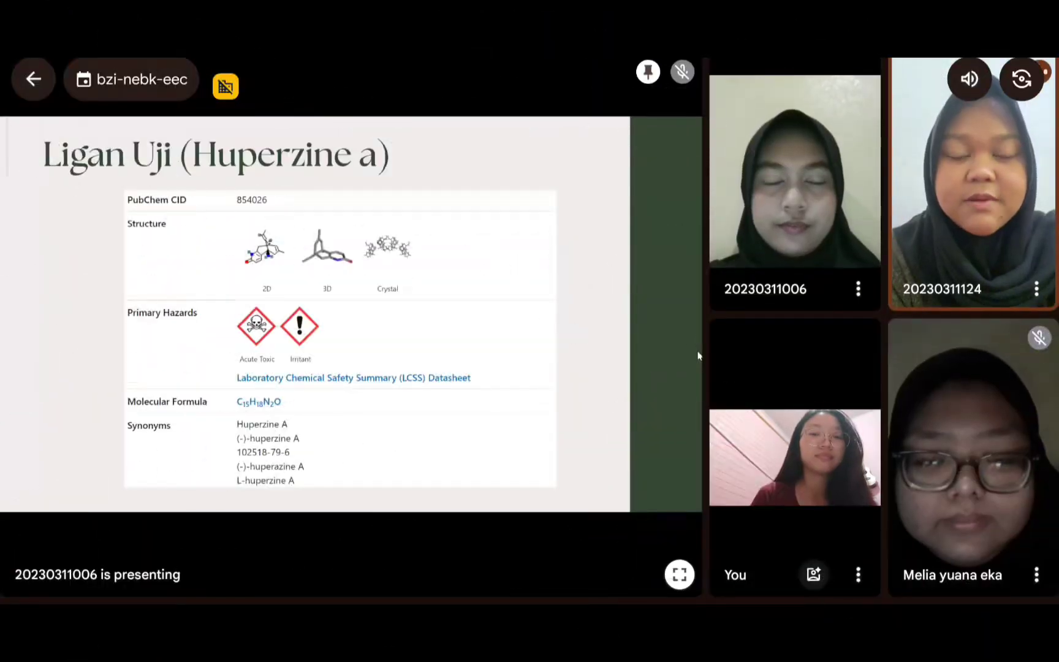
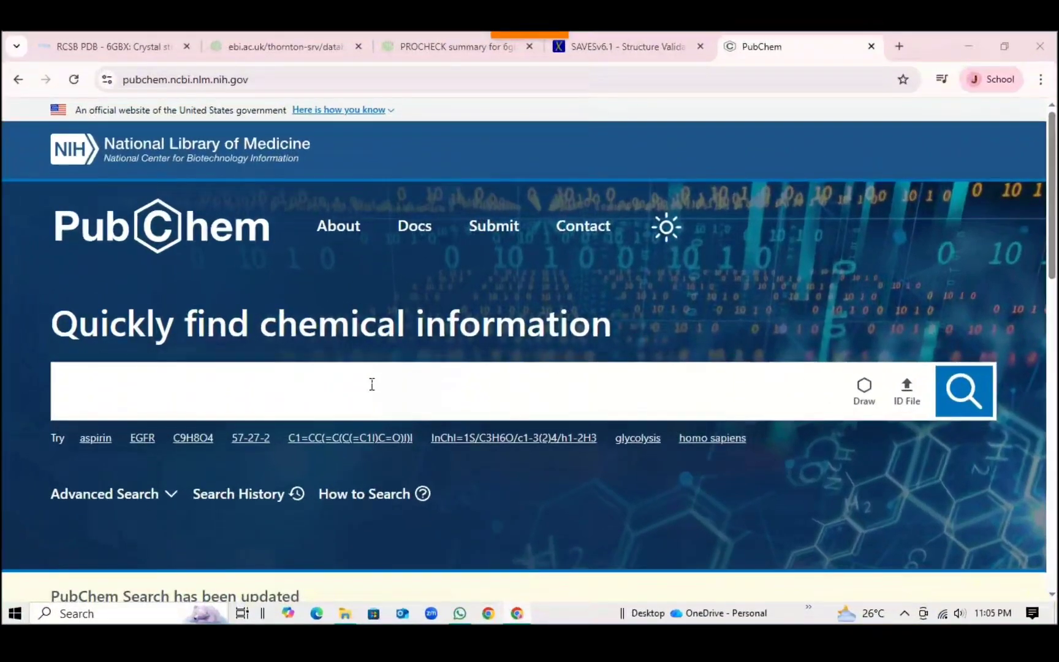
Search PubChem for luteolin and open the compound page of the best match.
left_click(372, 384)
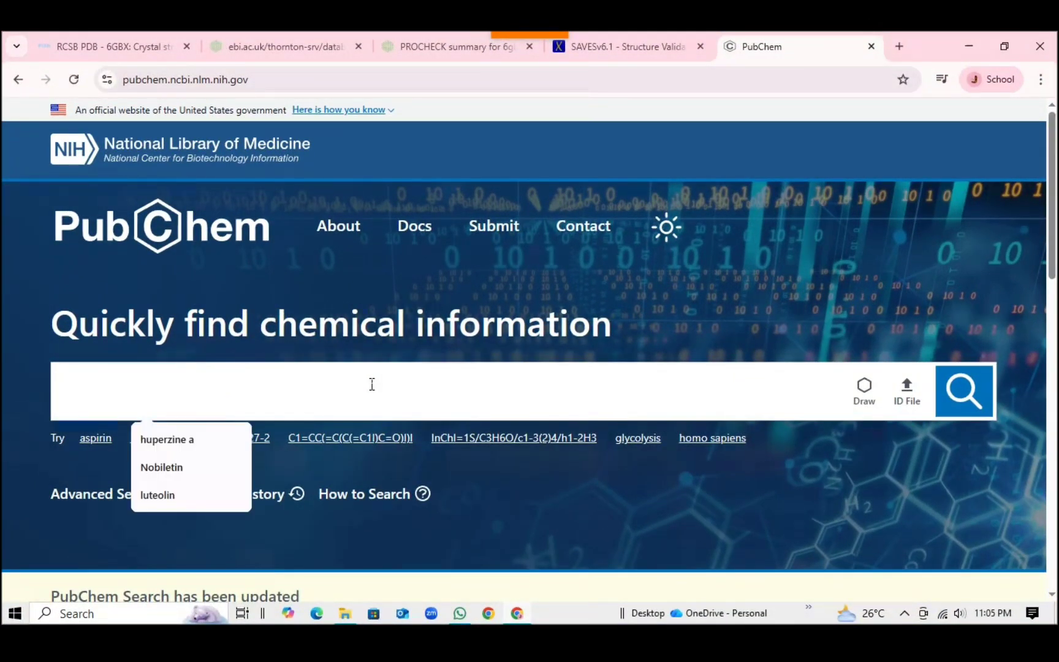
type("luteolin")
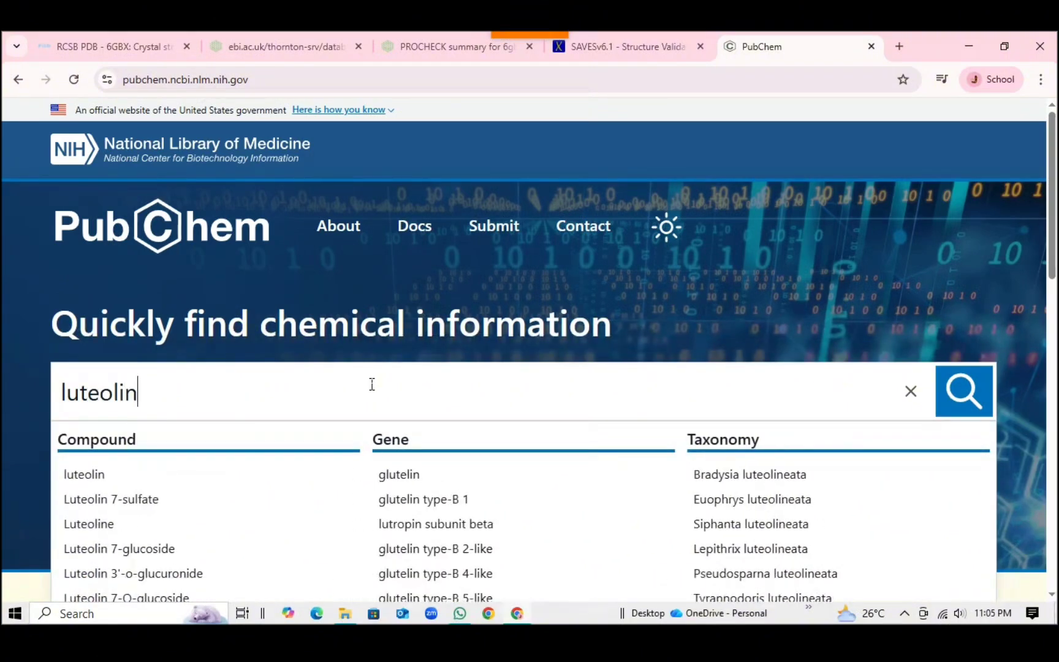
key("Return")
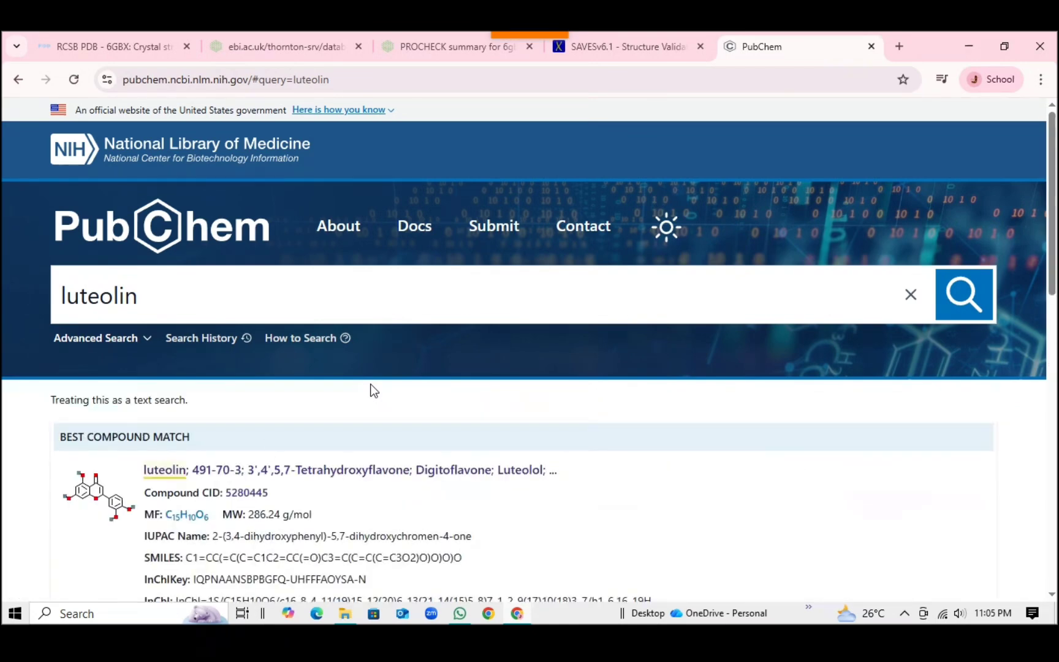
scroll(265, 444, "down", 2)
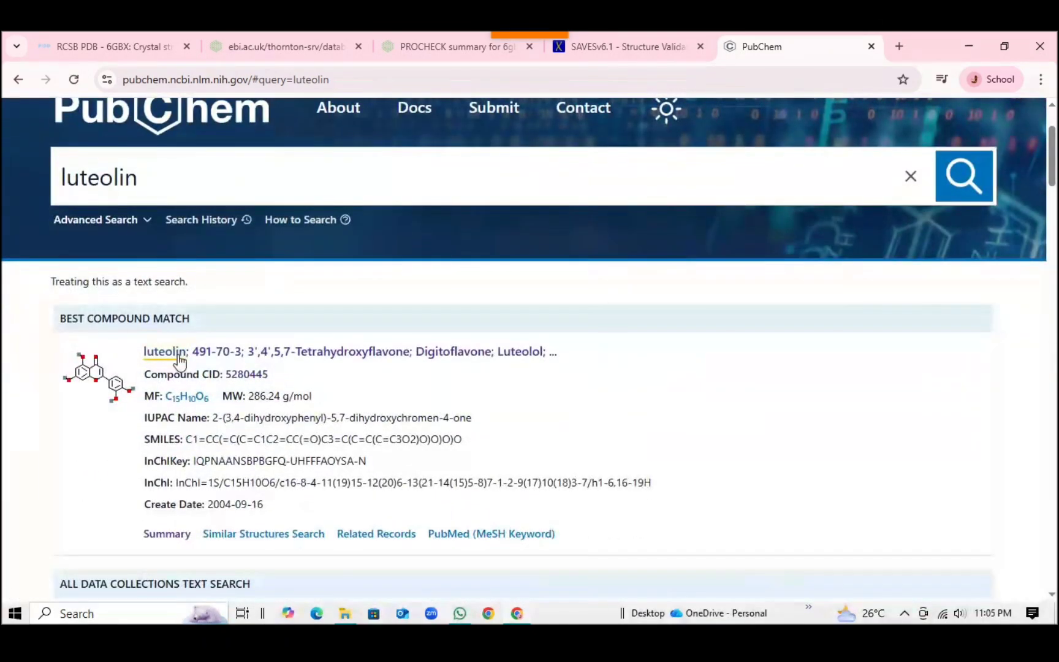
left_click(158, 351)
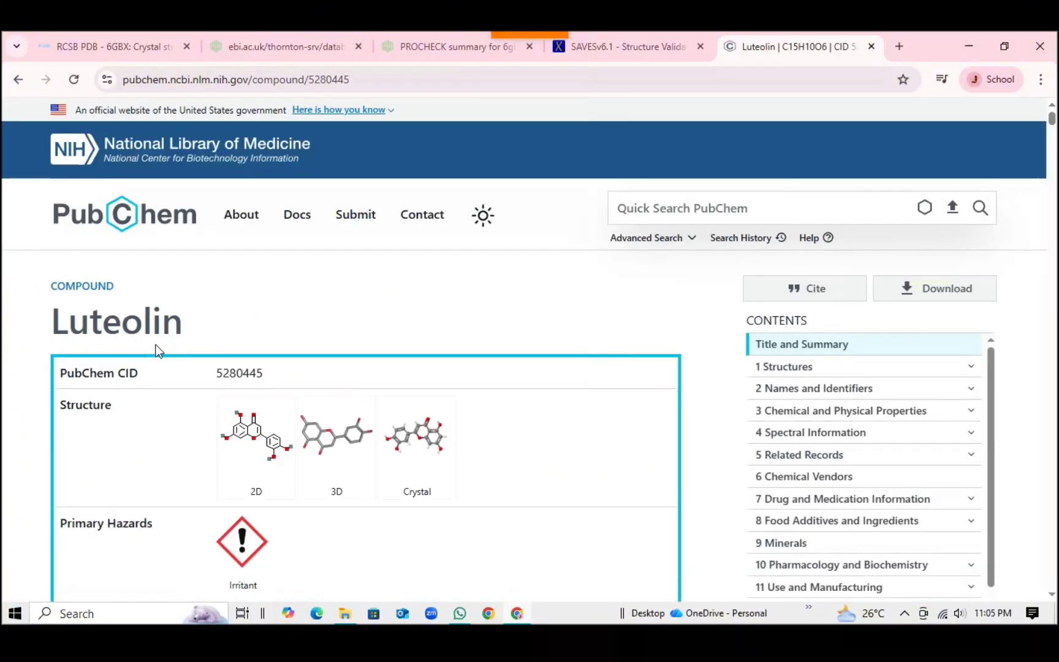
Copy luteolin's SMILES string from the Names and Identifiers section of its compound page.
left_click(800, 388)
scroll(209, 492, "down", 3)
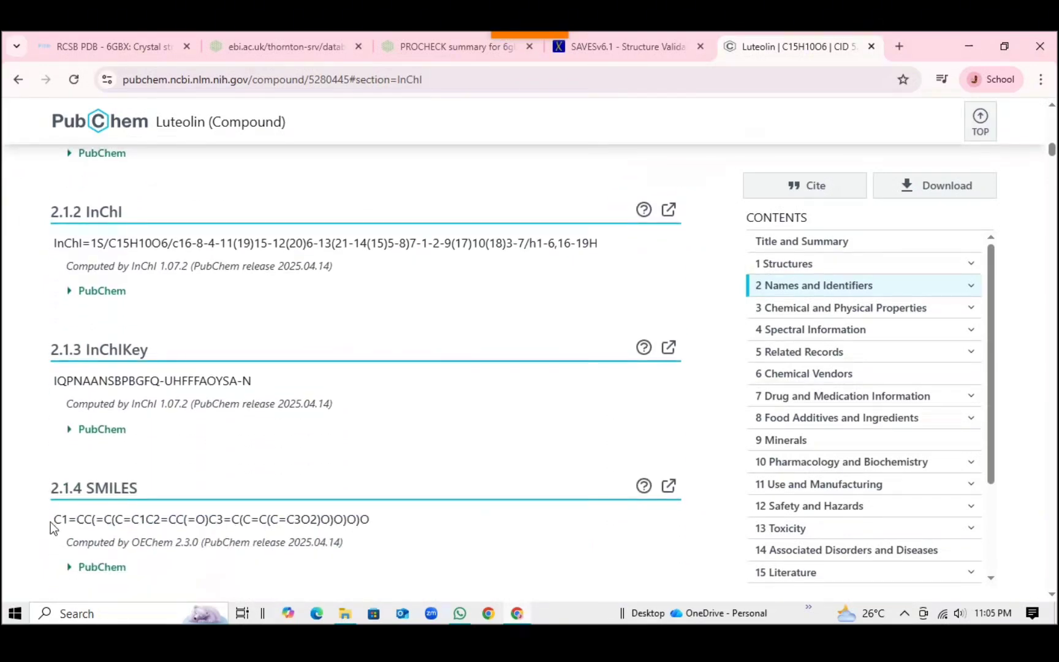
left_click_drag(54, 519, 367, 518)
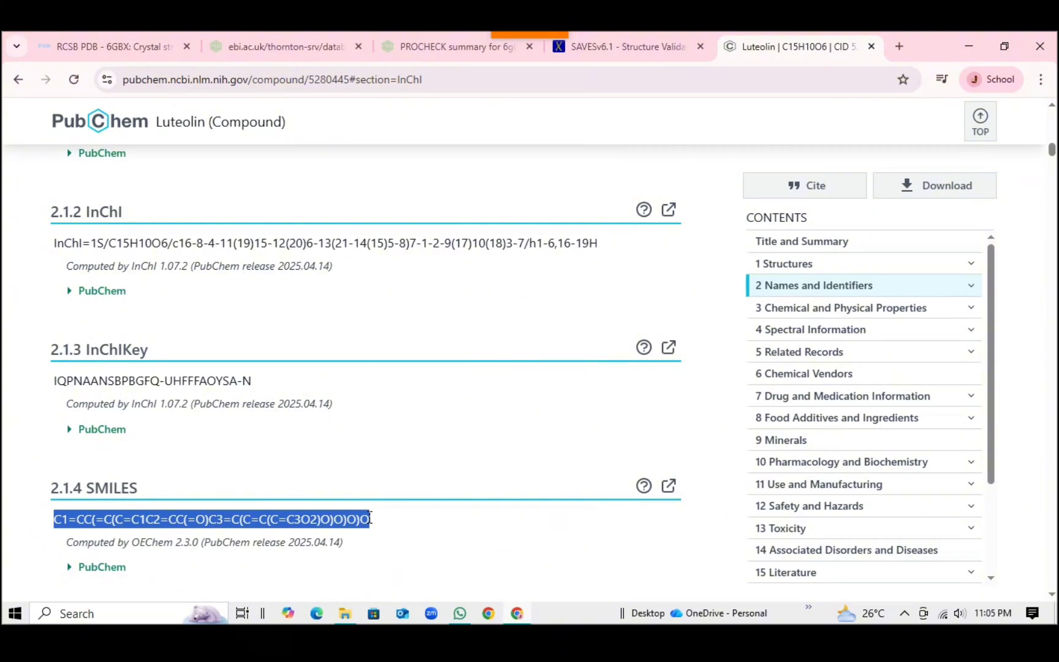
right_click(359, 518)
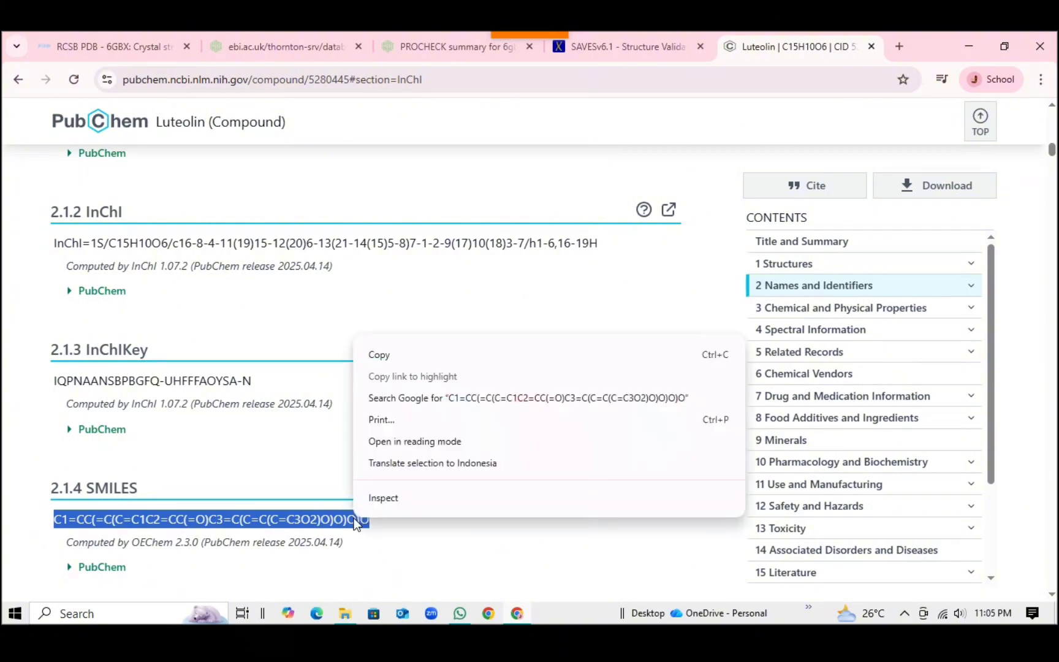
left_click(398, 361)
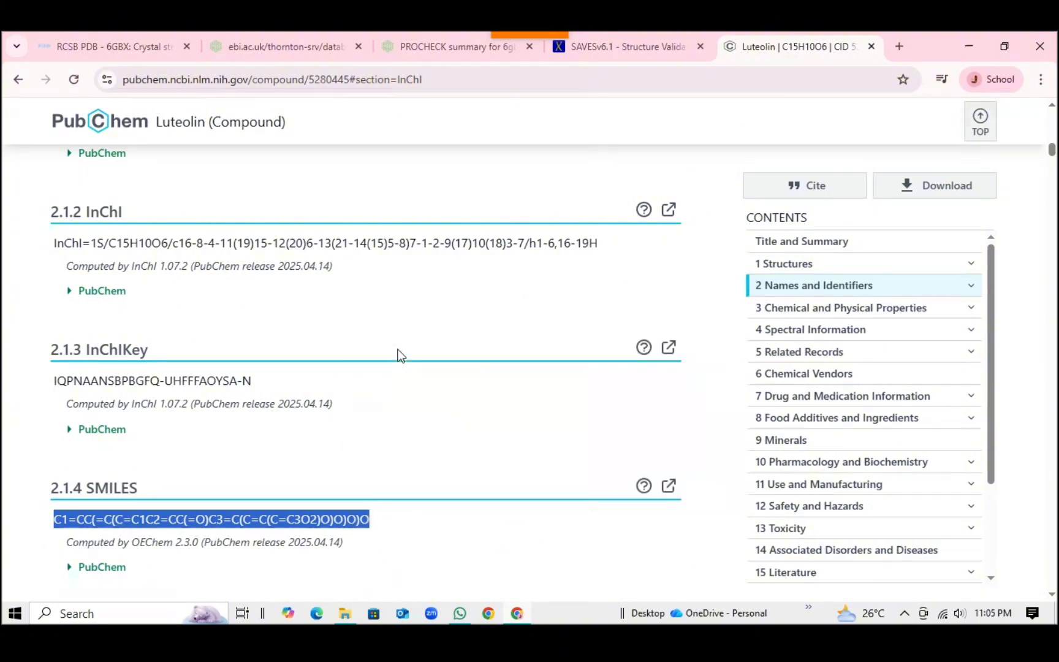
Switch to MarvinView and open its structure editor in a MarvinSketch window.
left_click(517, 613)
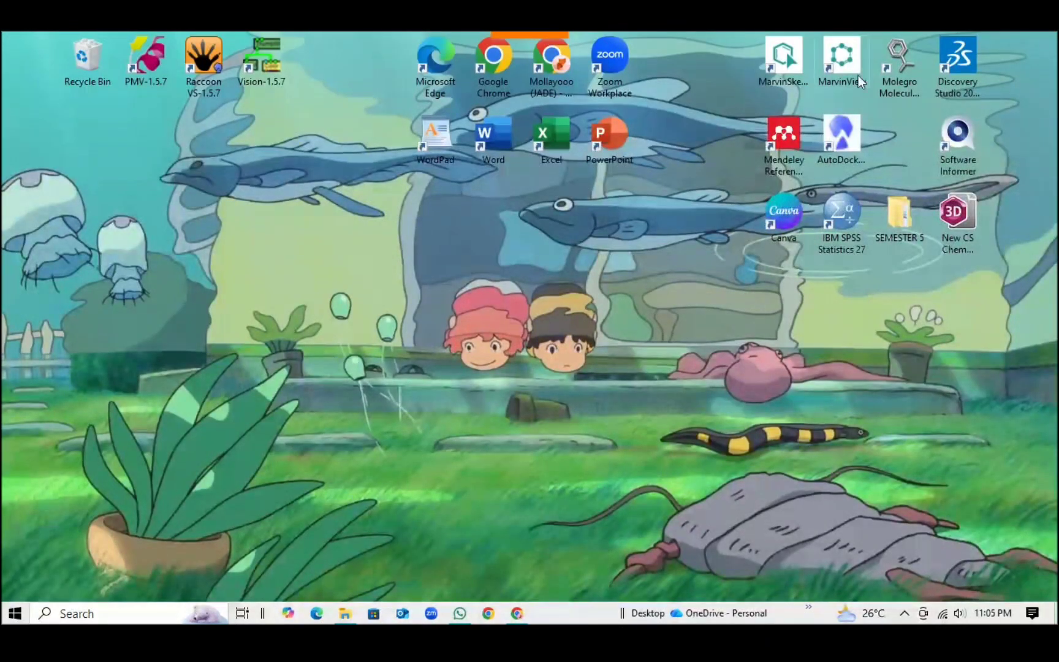
double_click(838, 50)
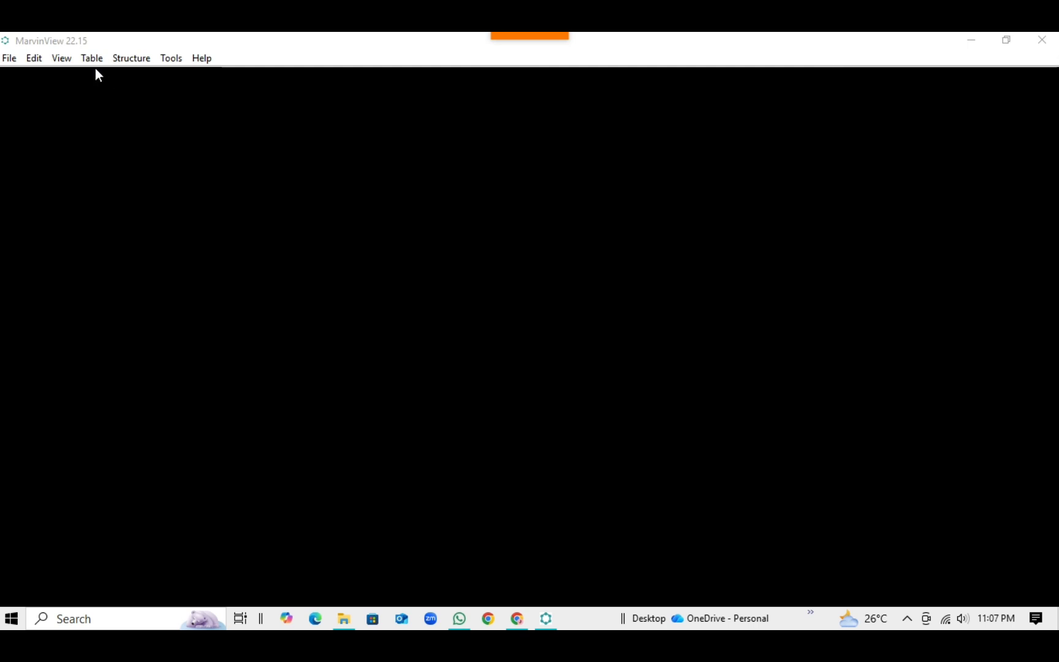
left_click(28, 61)
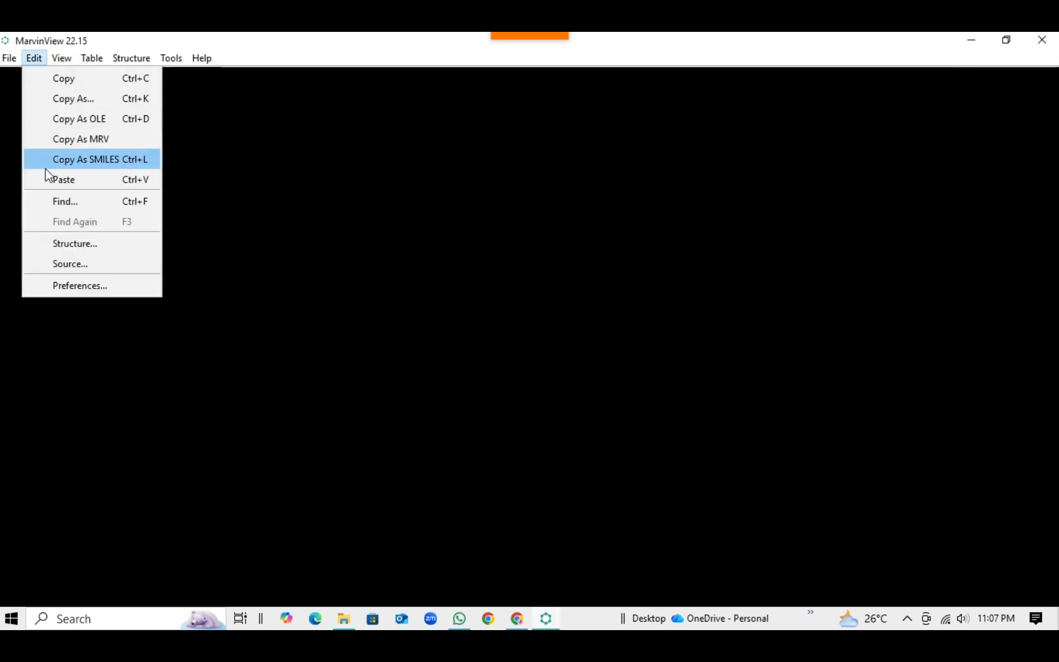
left_click(68, 240)
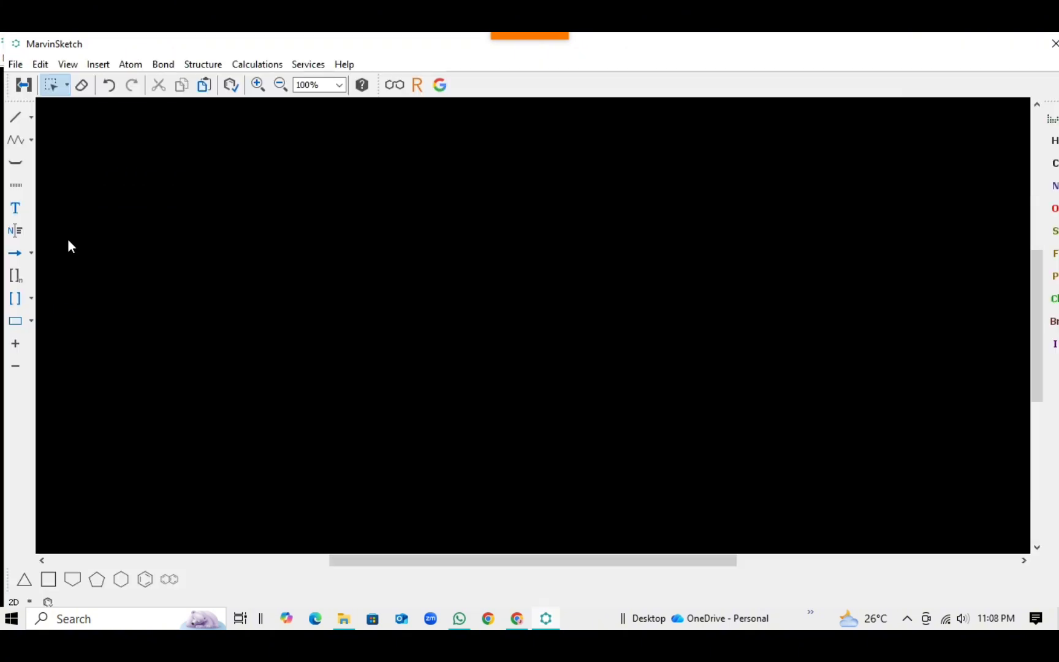
Paste the copied luteolin SMILES onto the empty canvas as a structure and select the whole molecule.
right_click(197, 268)
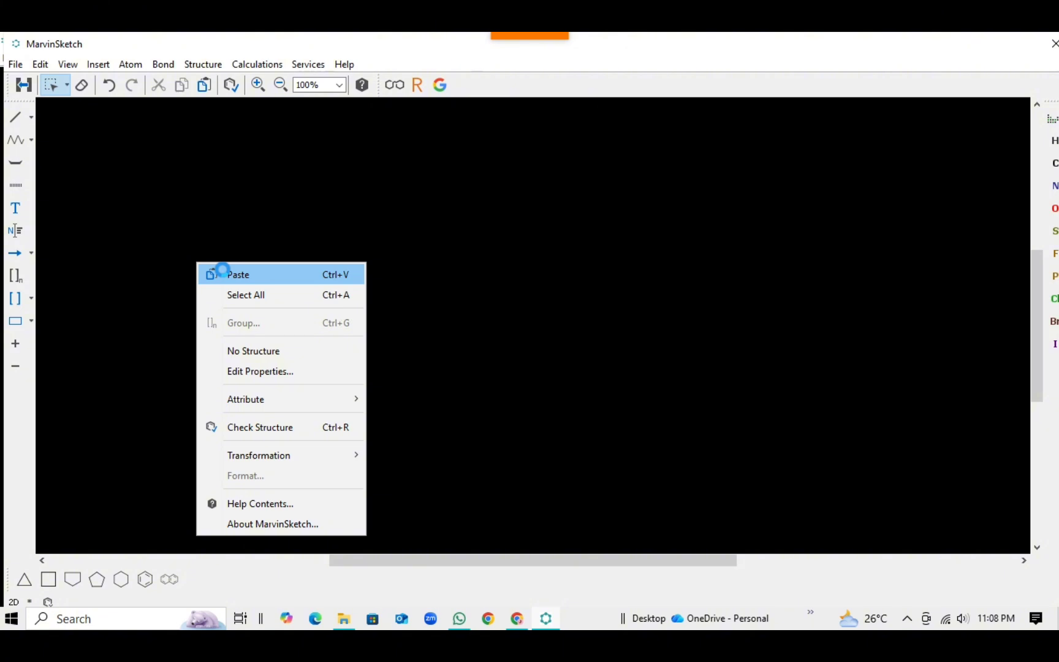
left_click(223, 270)
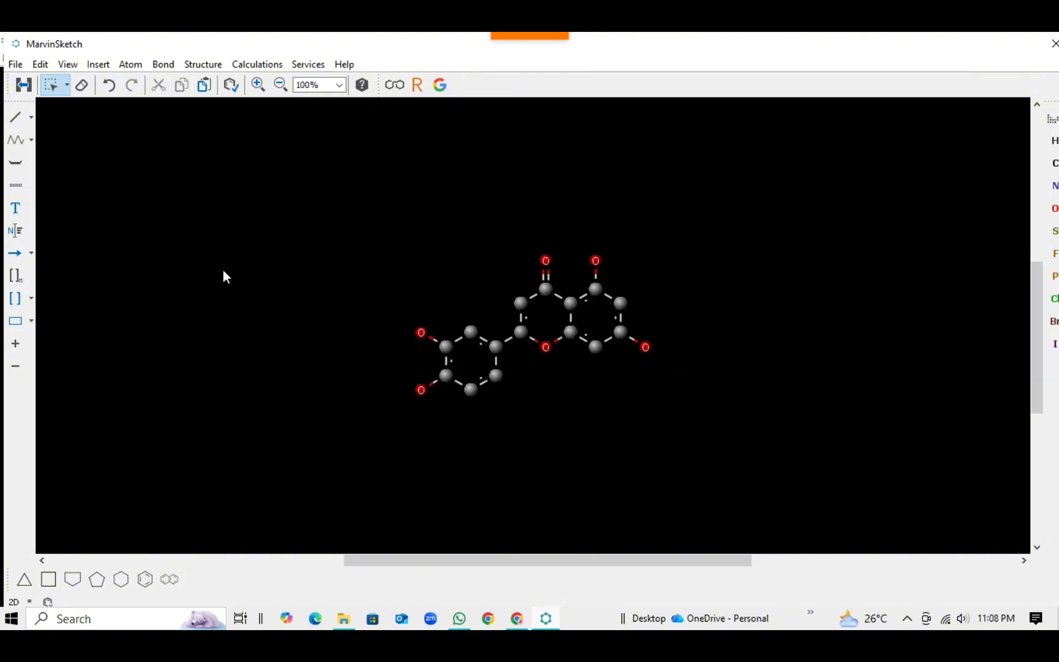
key("ctrl+a")
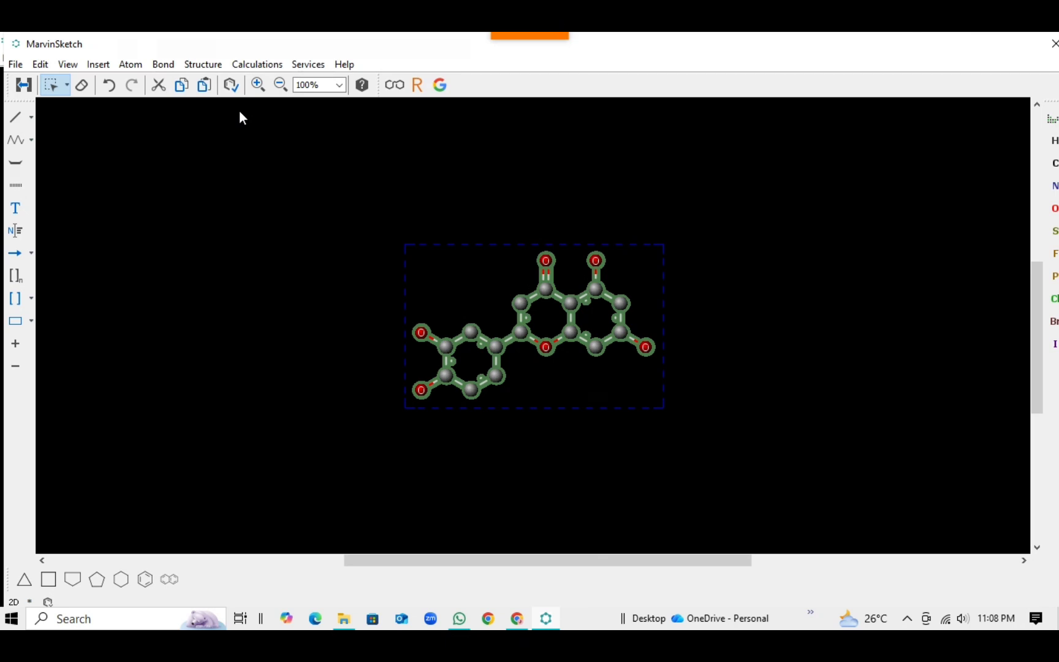
Clean the selected luteolin structure in 2D, including with the Clean and Arrange in 2D operation.
left_click(202, 63)
mouse_move(223, 82)
left_click(387, 84)
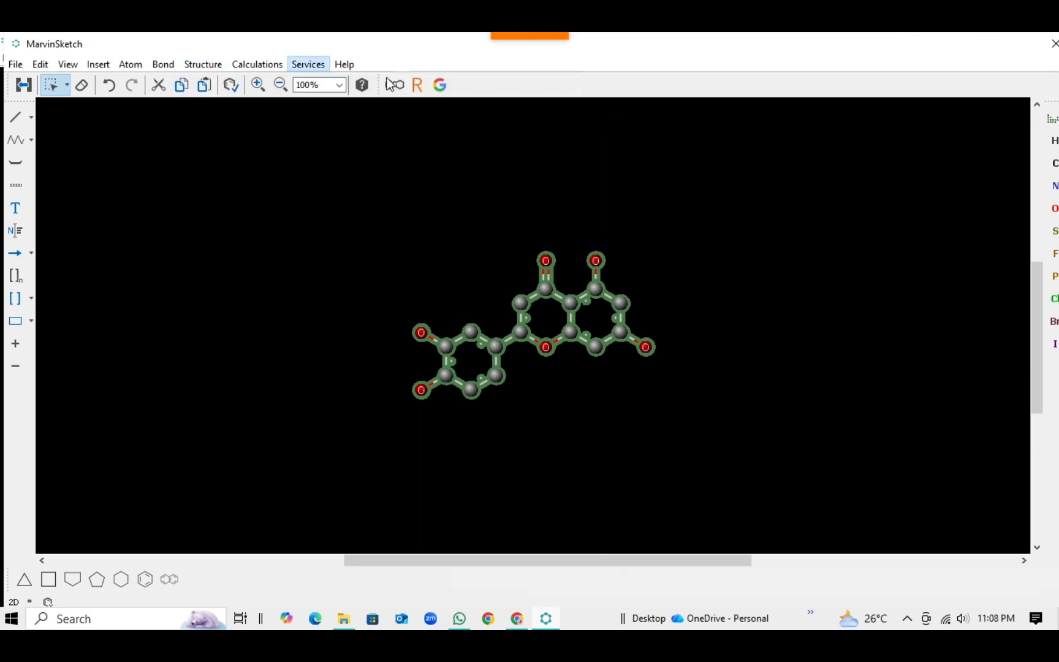
left_click(202, 63)
mouse_move(267, 82)
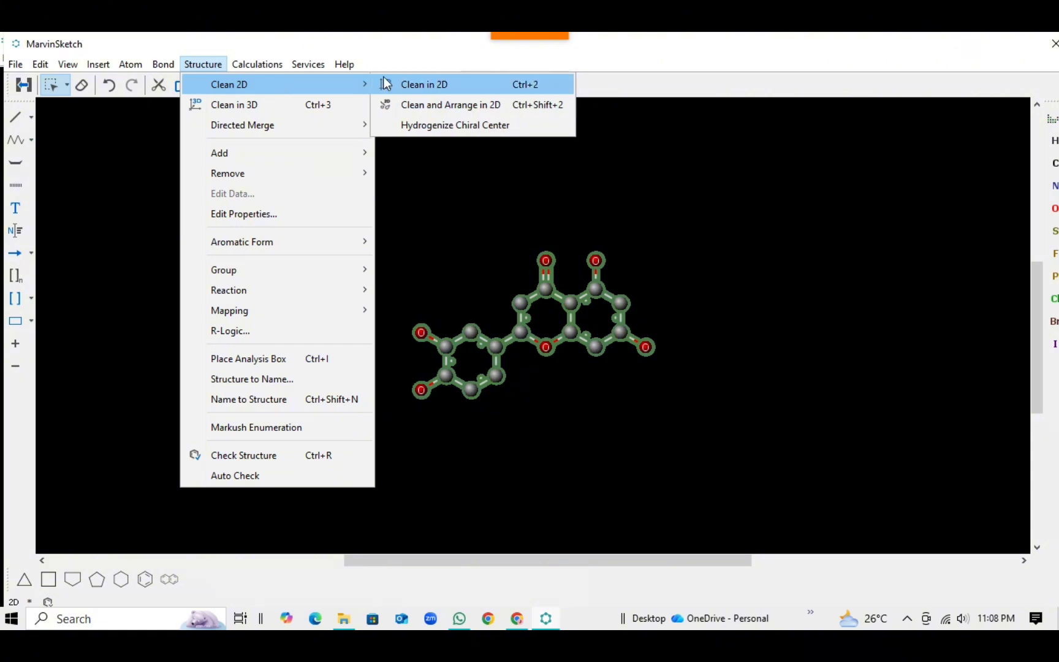
left_click(407, 105)
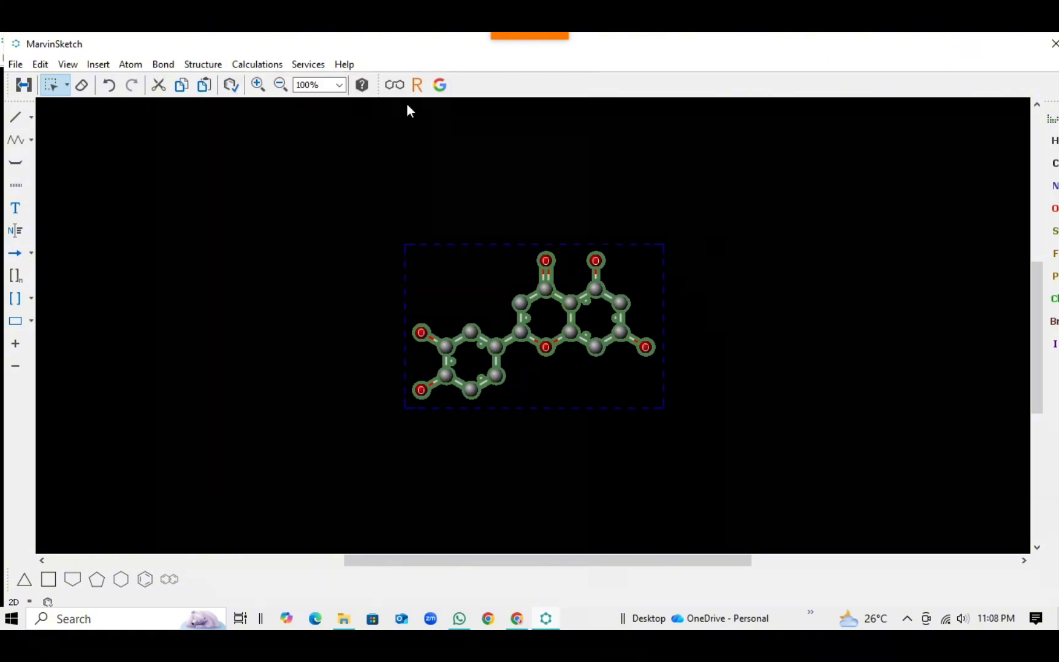
Calculate luteolin's major microspecies at pH 7.4 without the tautomeric form or explicit hydrogens options.
left_click(239, 64)
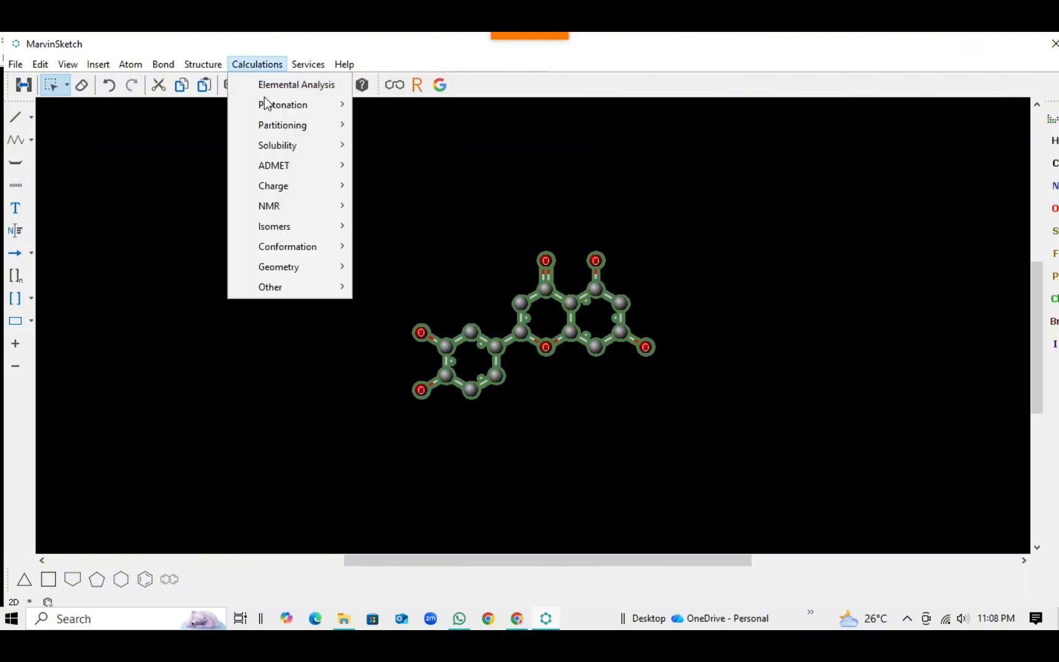
mouse_move(270, 104)
left_click(399, 124)
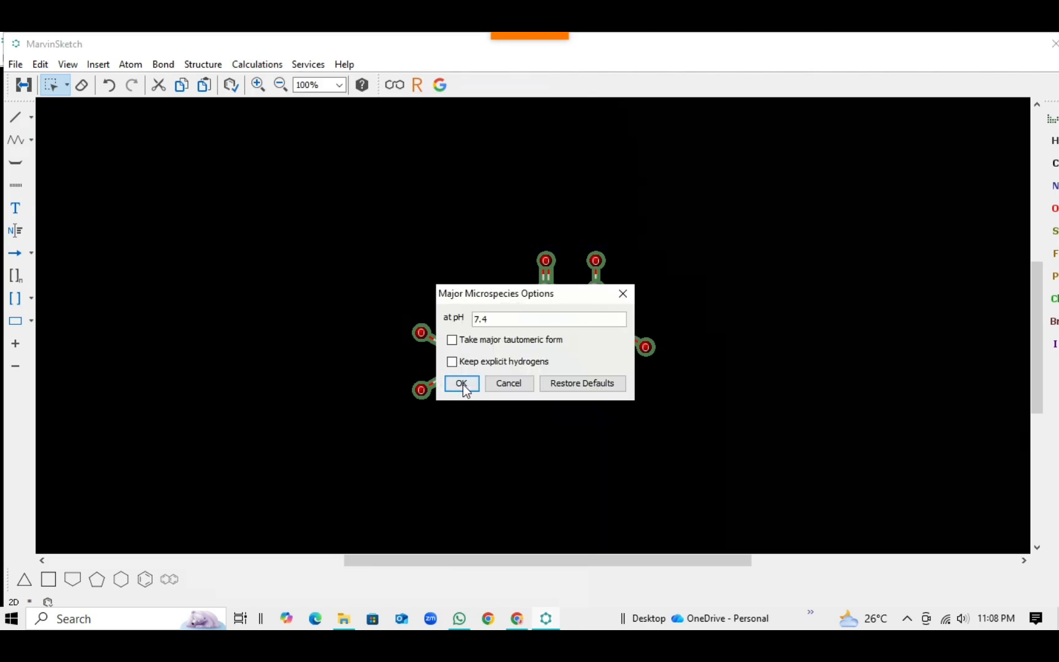
left_click(463, 383)
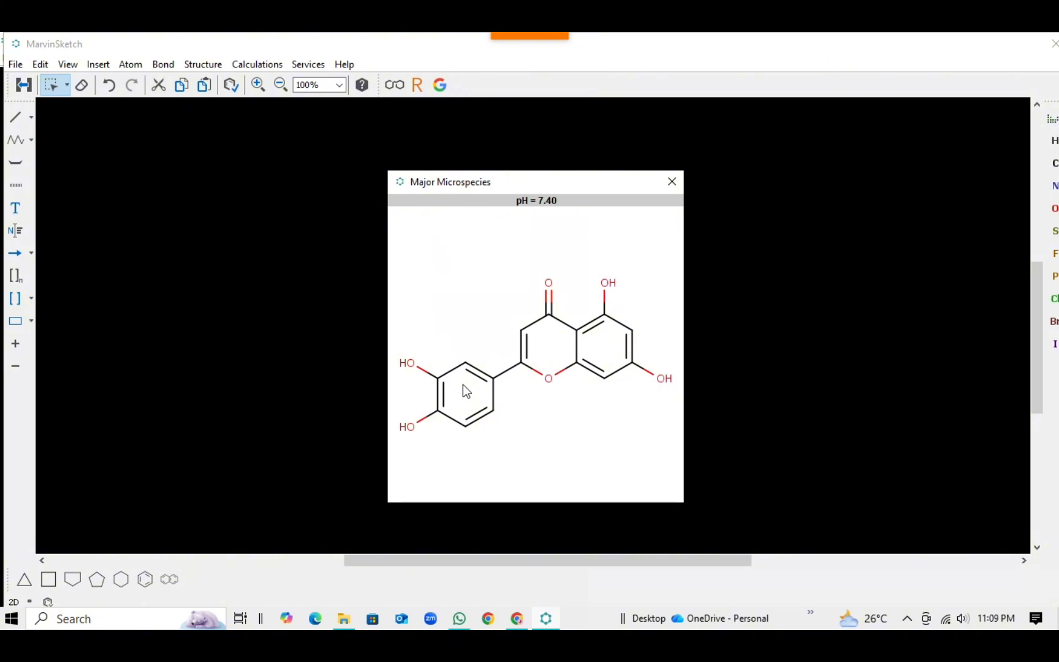
Start saving the whole major microspecies result and browse to the Docking Senyawa folder on drive E.
right_click(451, 312)
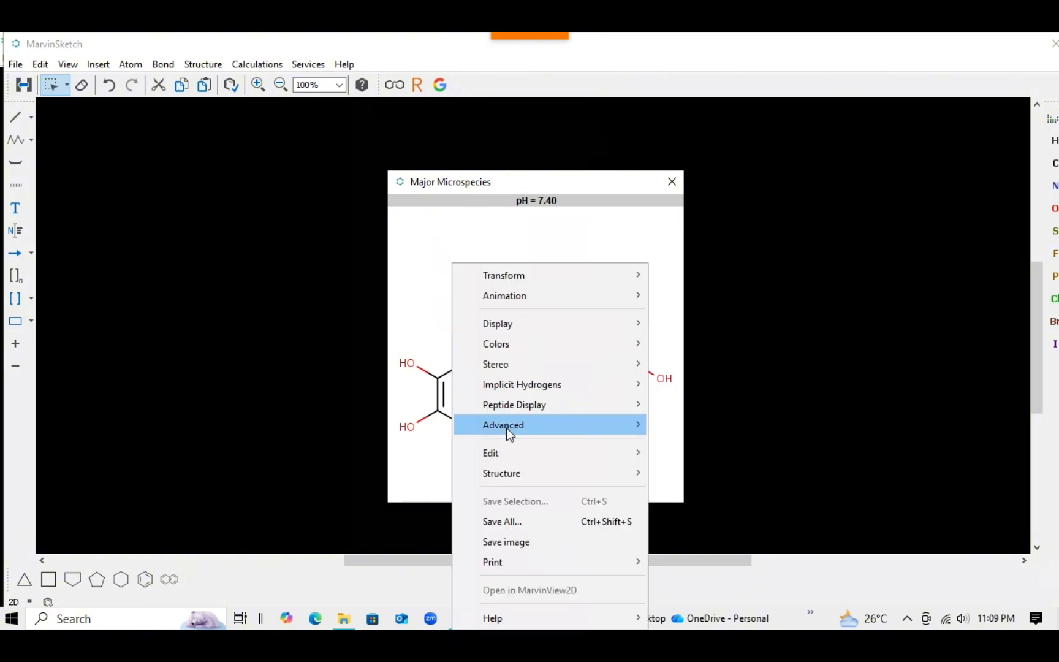
left_click(499, 523)
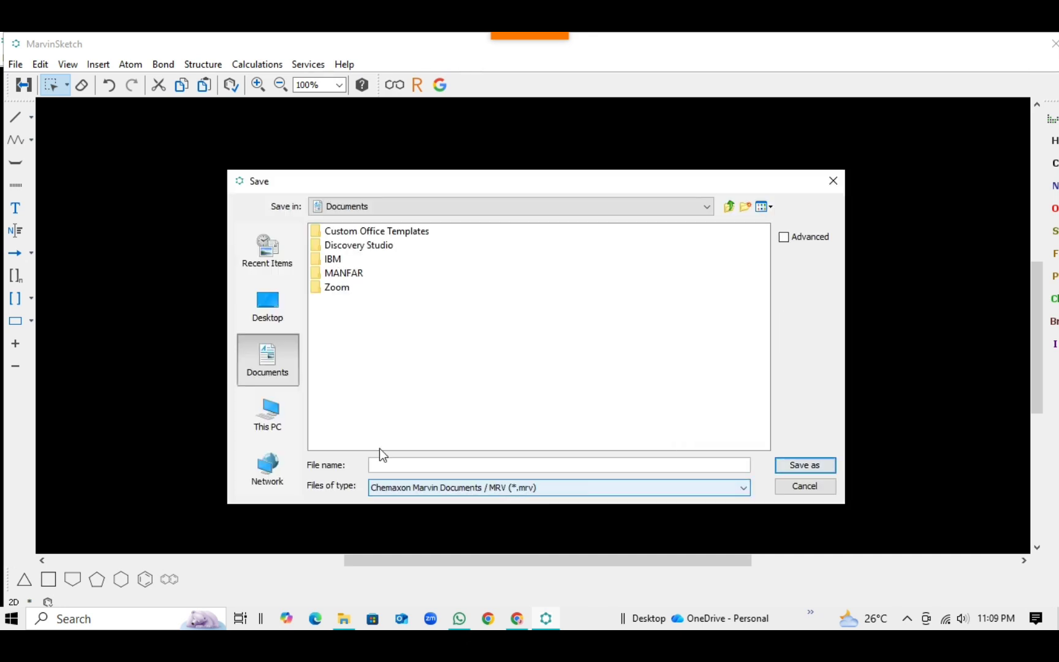
left_click(272, 432)
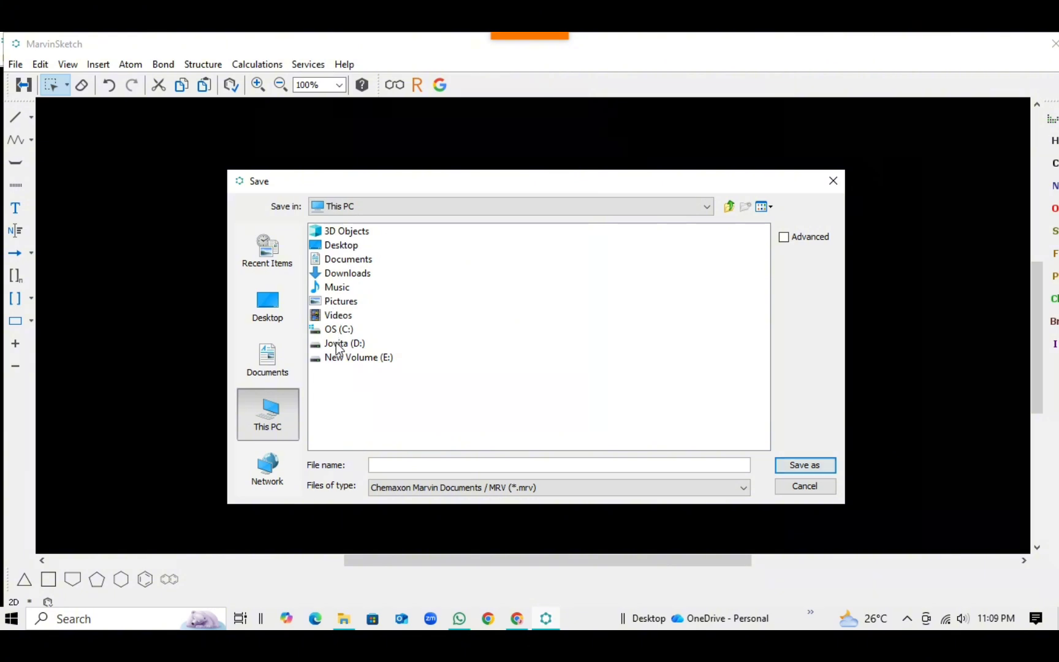
double_click(336, 343)
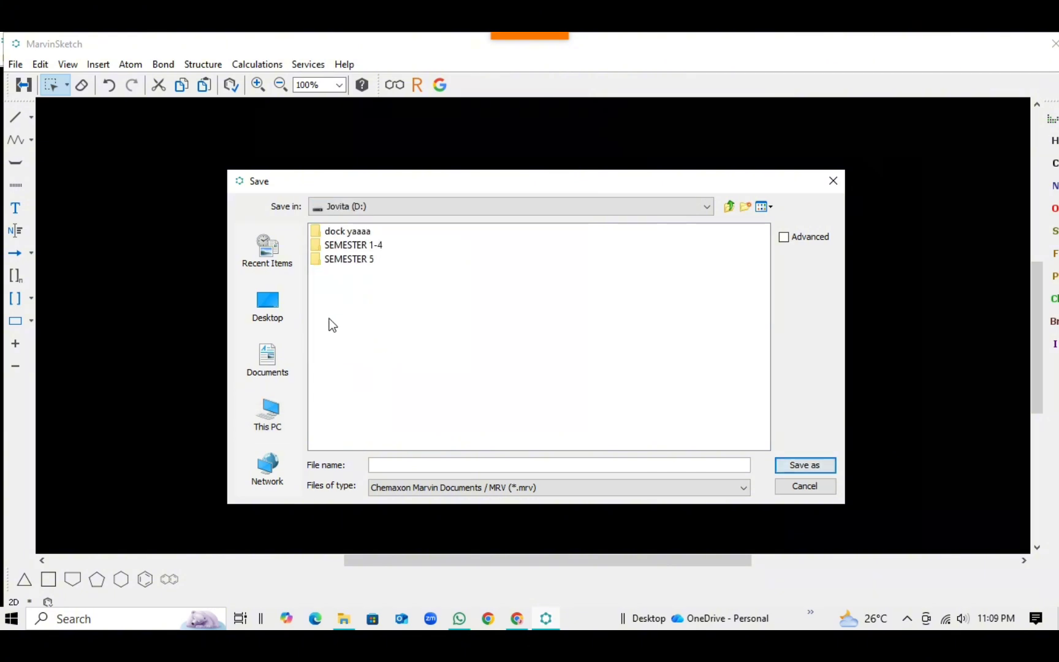
left_click(257, 429)
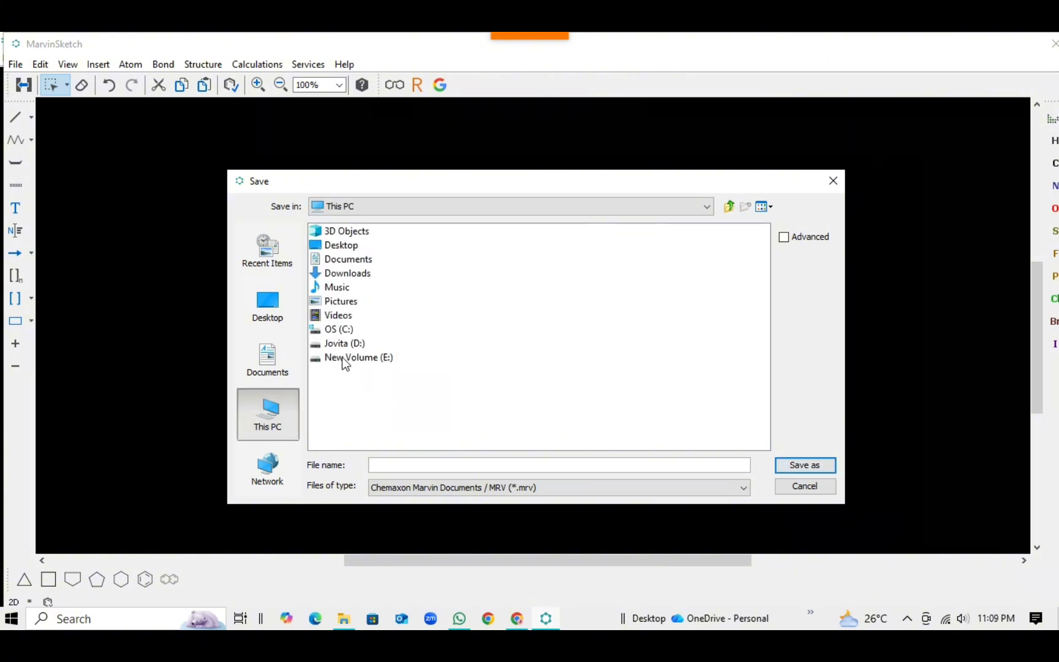
double_click(343, 357)
left_click(367, 248)
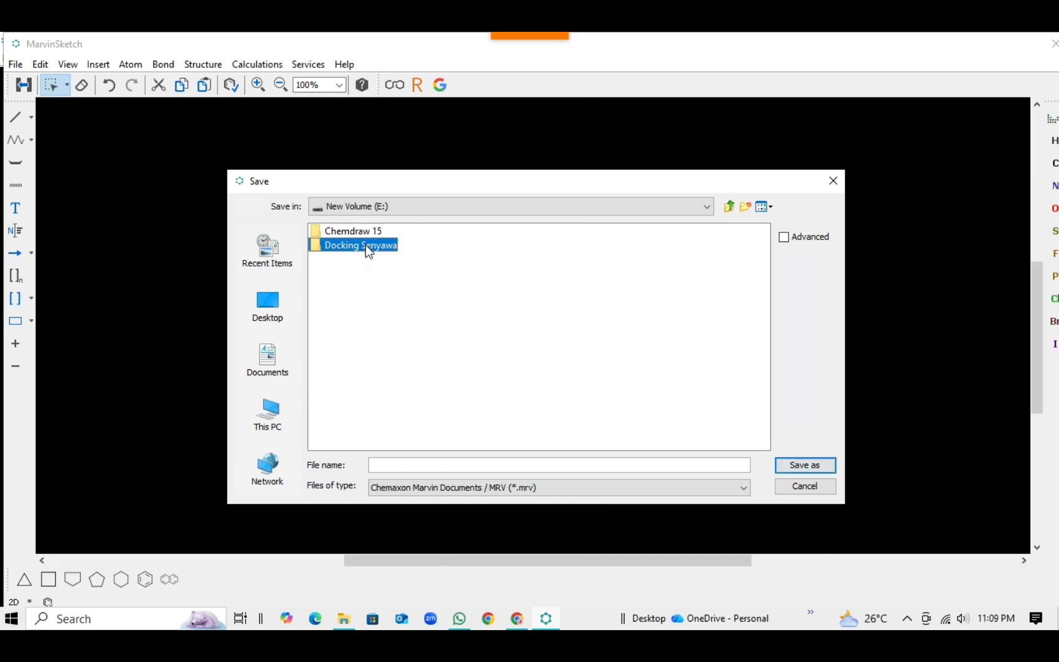
double_click(365, 245)
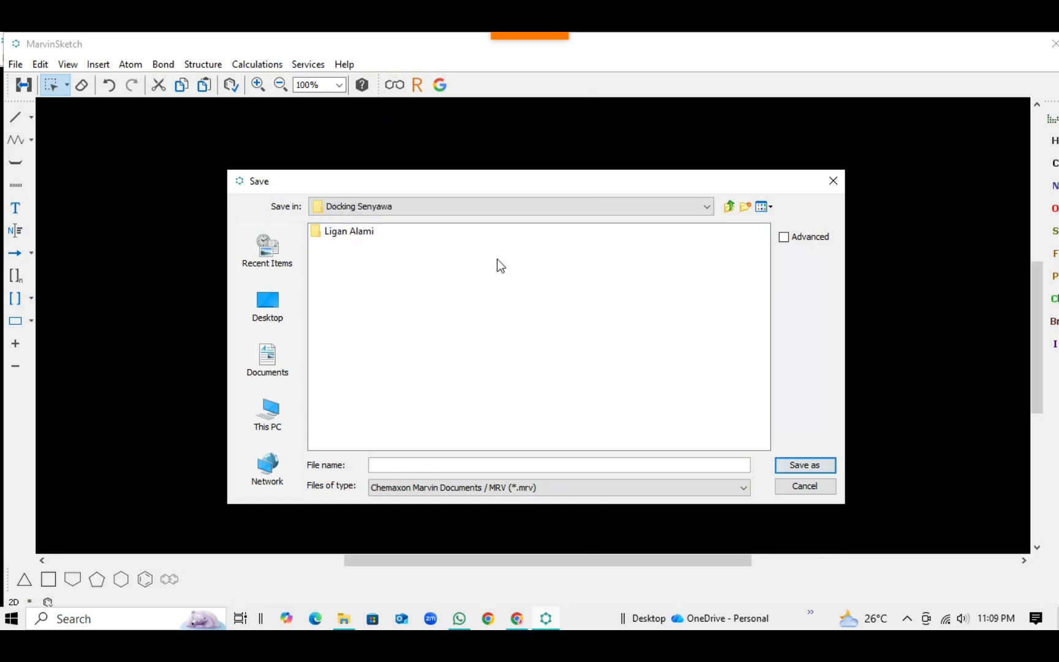
Create a folder named Luteolin inside Docking Senyawa and save the microspecies there as Ligand in MRV format.
left_click(745, 208)
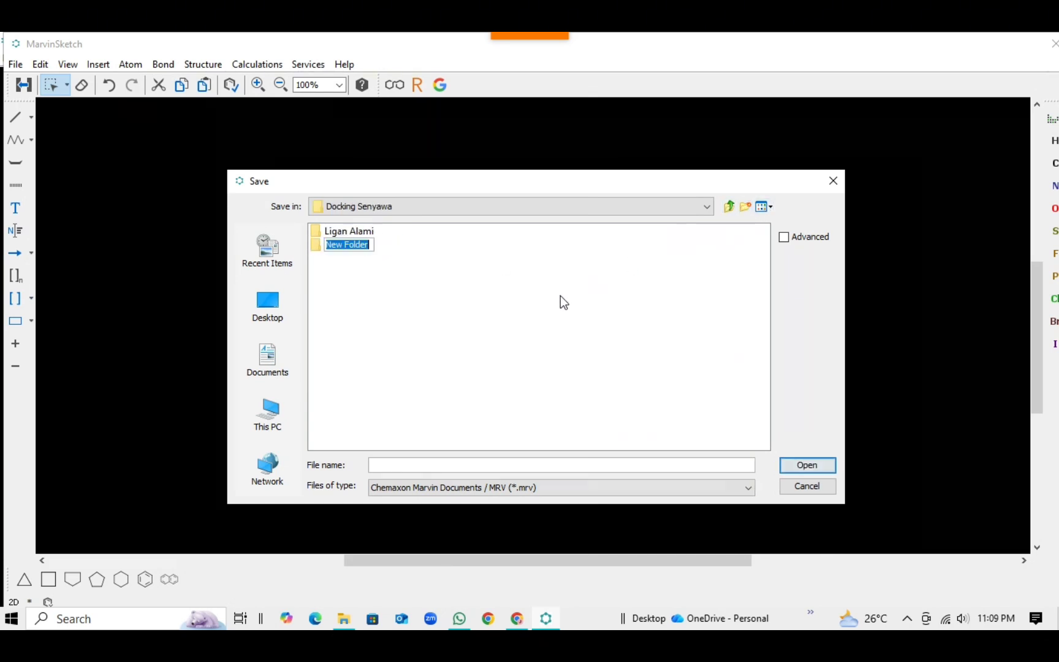
type("Luteolin")
key("Return")
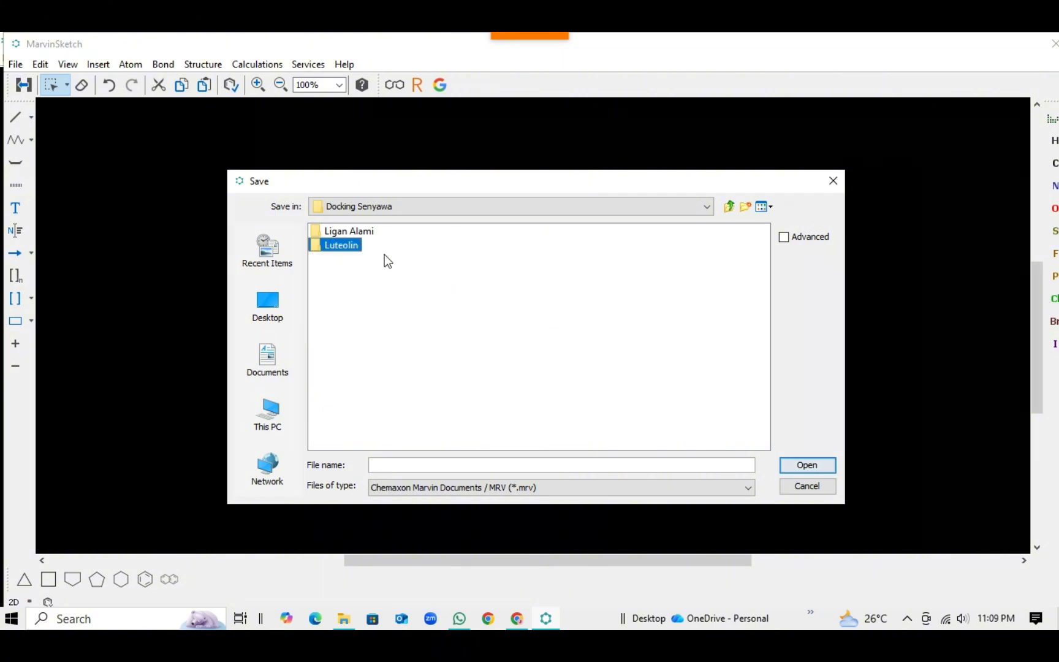
double_click(353, 248)
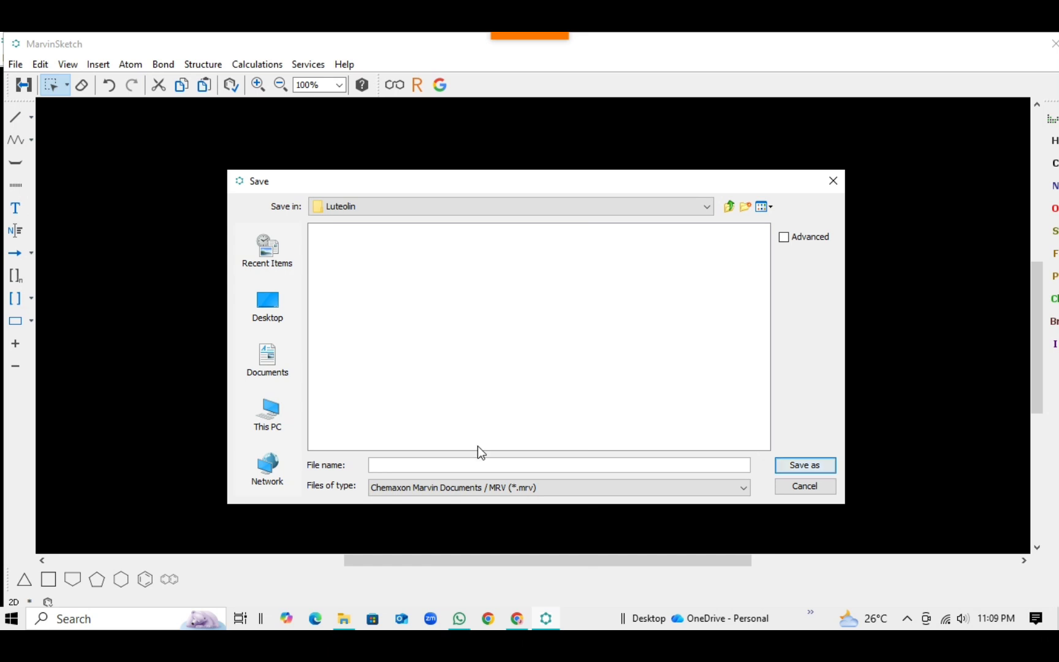
left_click(477, 464)
type("Ligand")
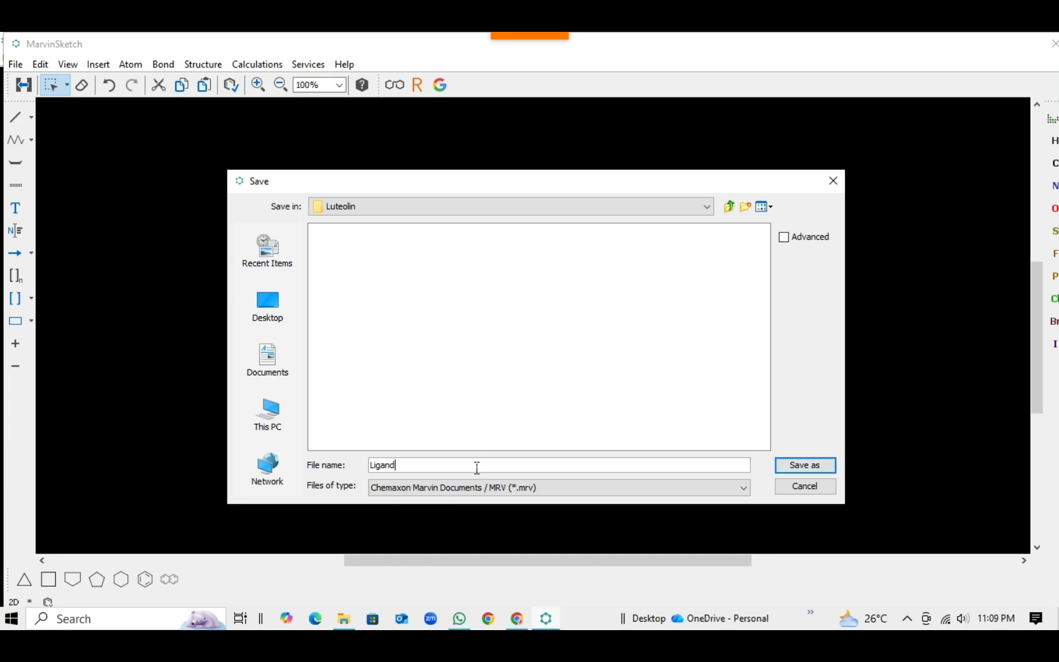
left_click(783, 467)
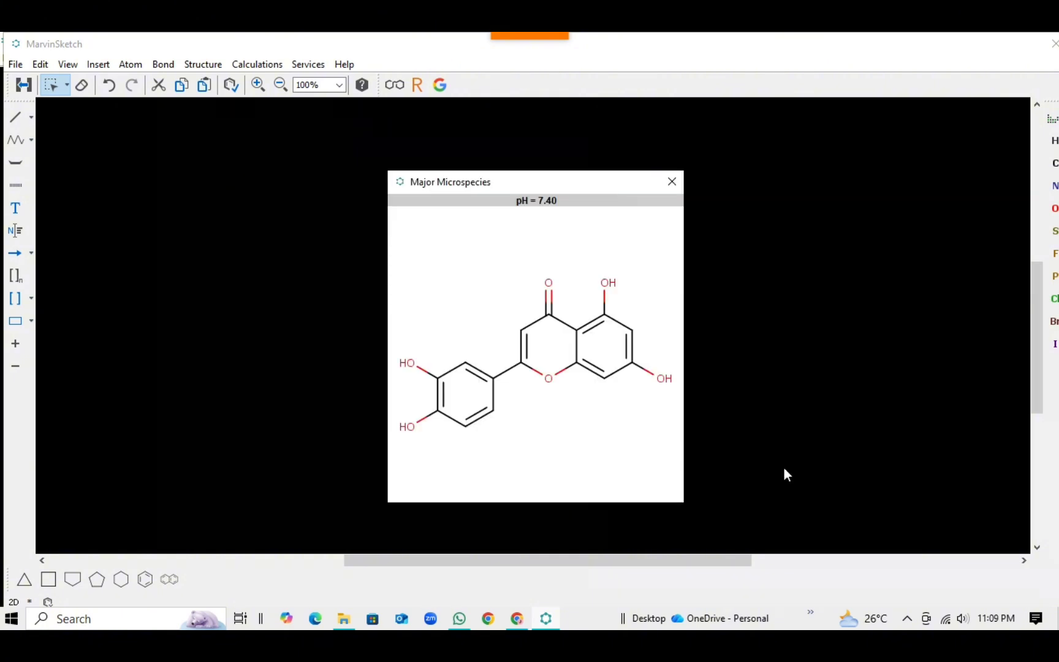
Generate up to 10 luteolin conformers with the MMFF94 force field, normal optimization limit and prehydrogenation.
left_click(257, 63)
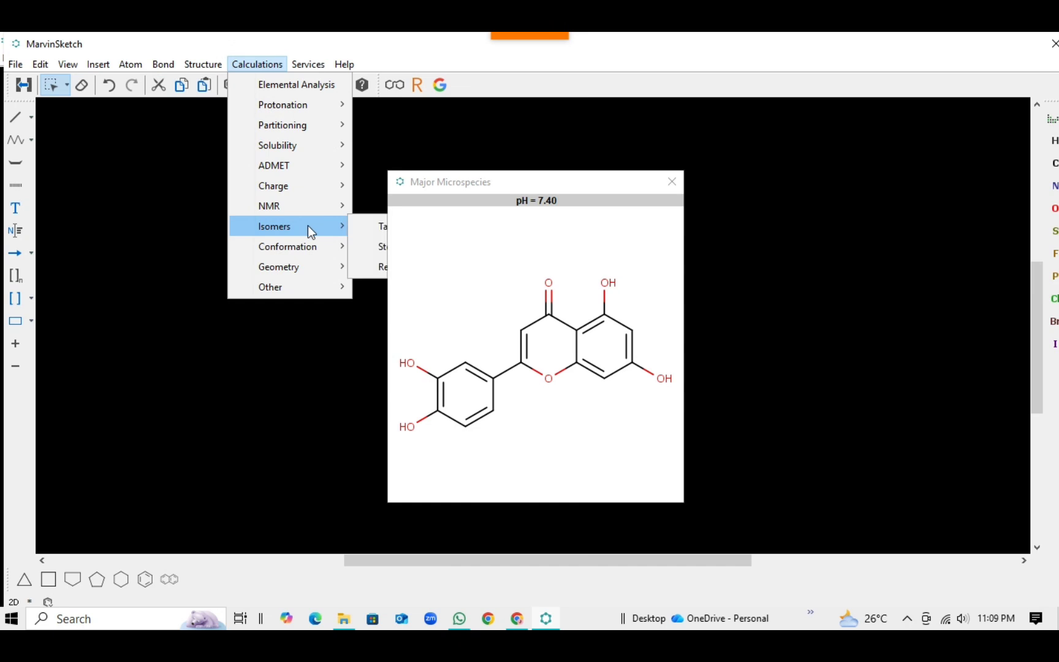
mouse_move(310, 246)
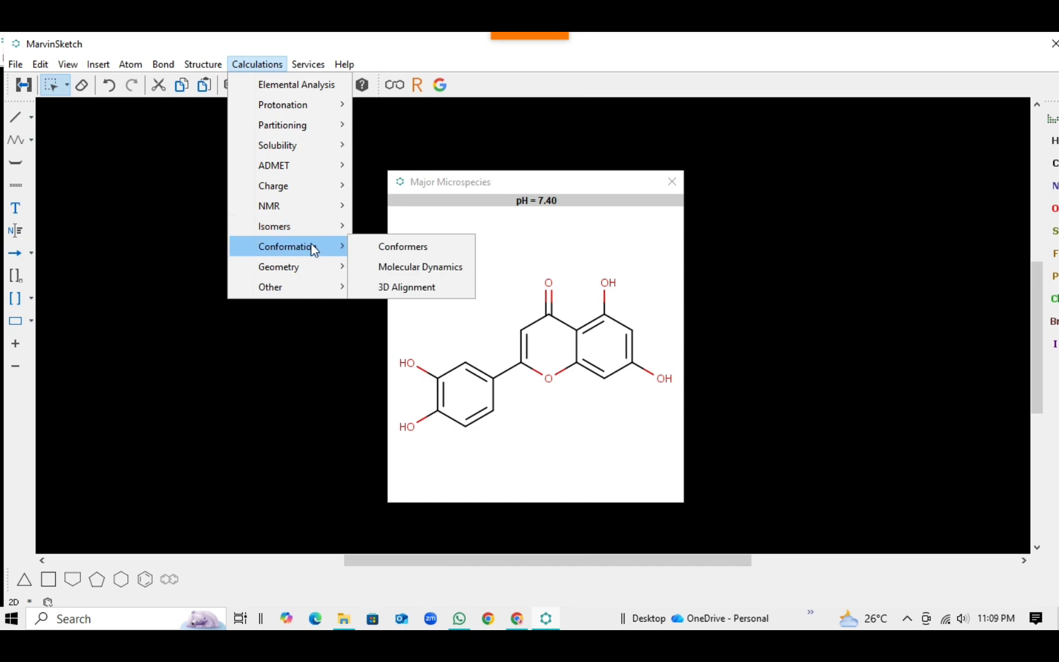
left_click(379, 252)
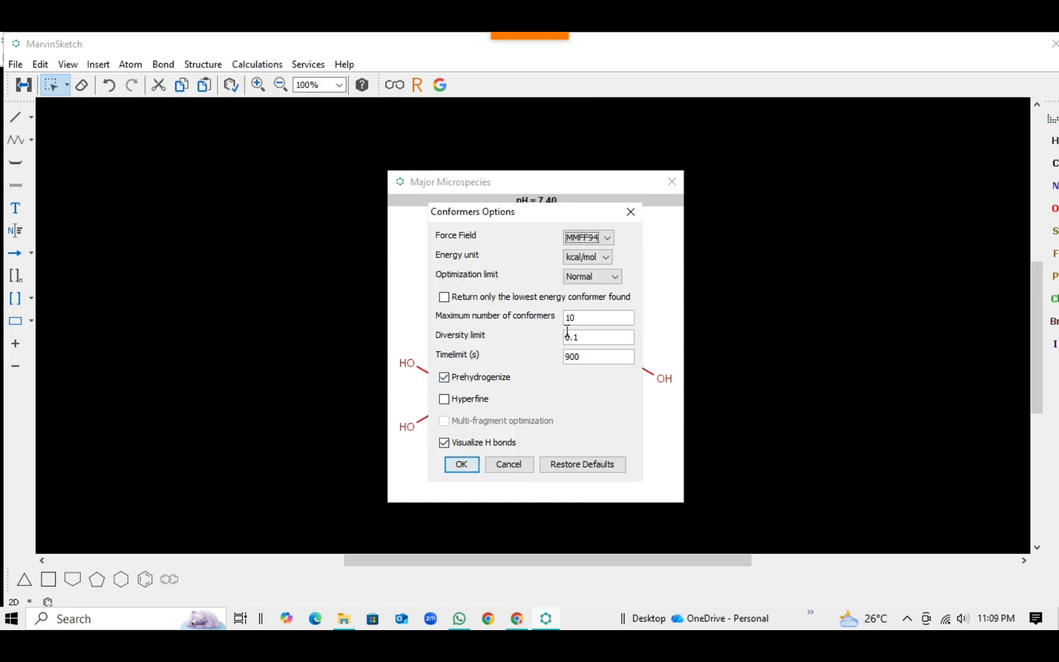
left_click(458, 464)
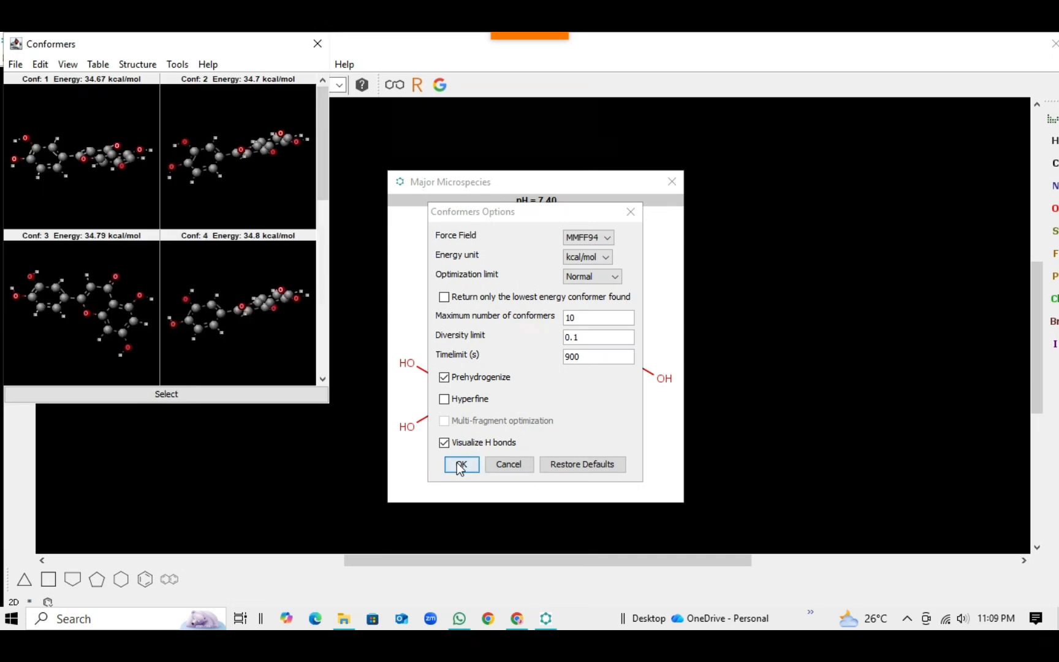
Select conformer 1 and start saving the selection into the Luteolin folder under Docking Senyawa on drive E.
left_click(105, 167)
right_click(105, 166)
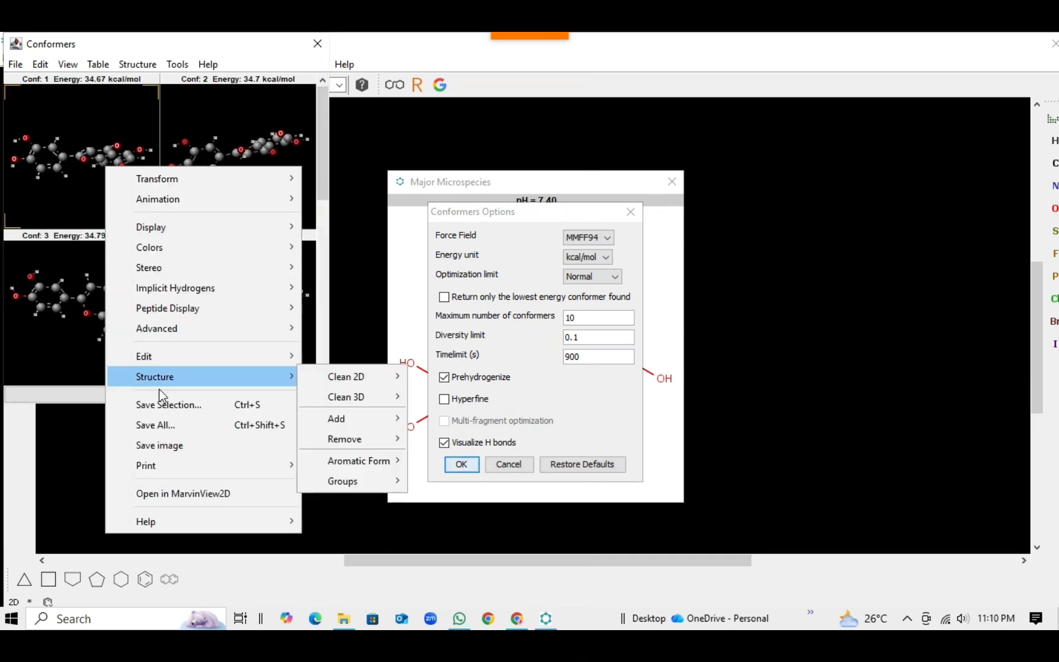
left_click(166, 407)
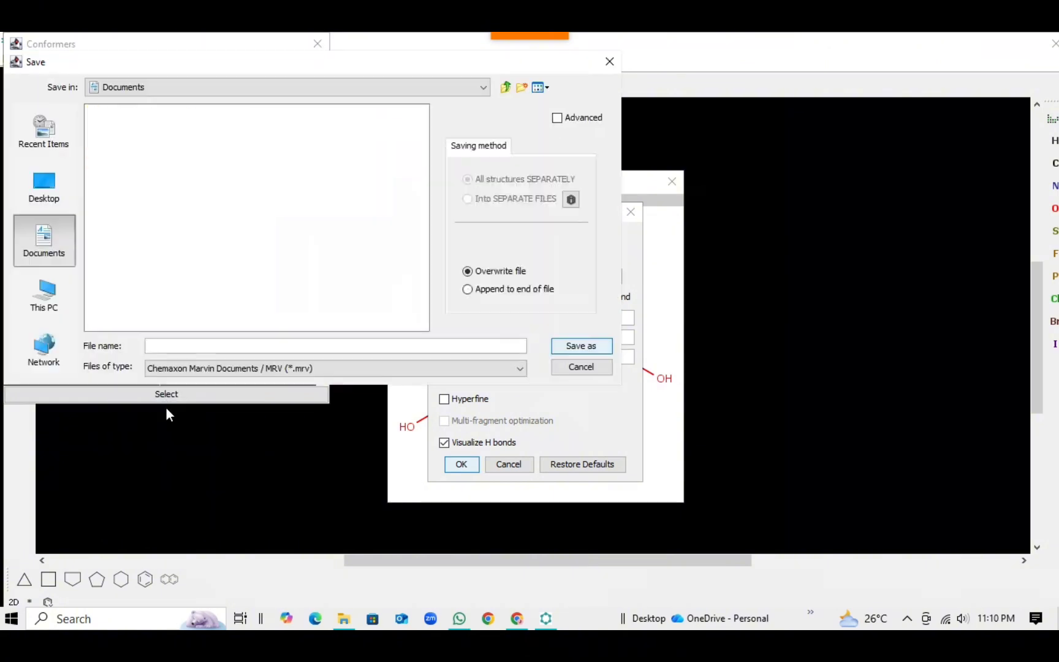
left_click(30, 290)
left_click(133, 237)
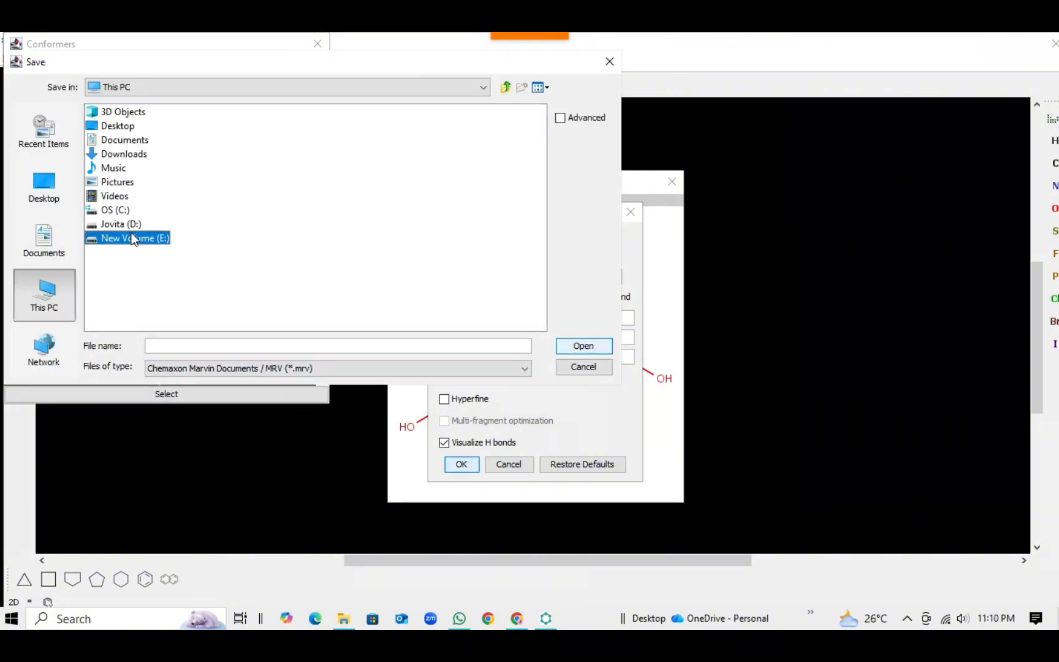
double_click(133, 236)
double_click(141, 130)
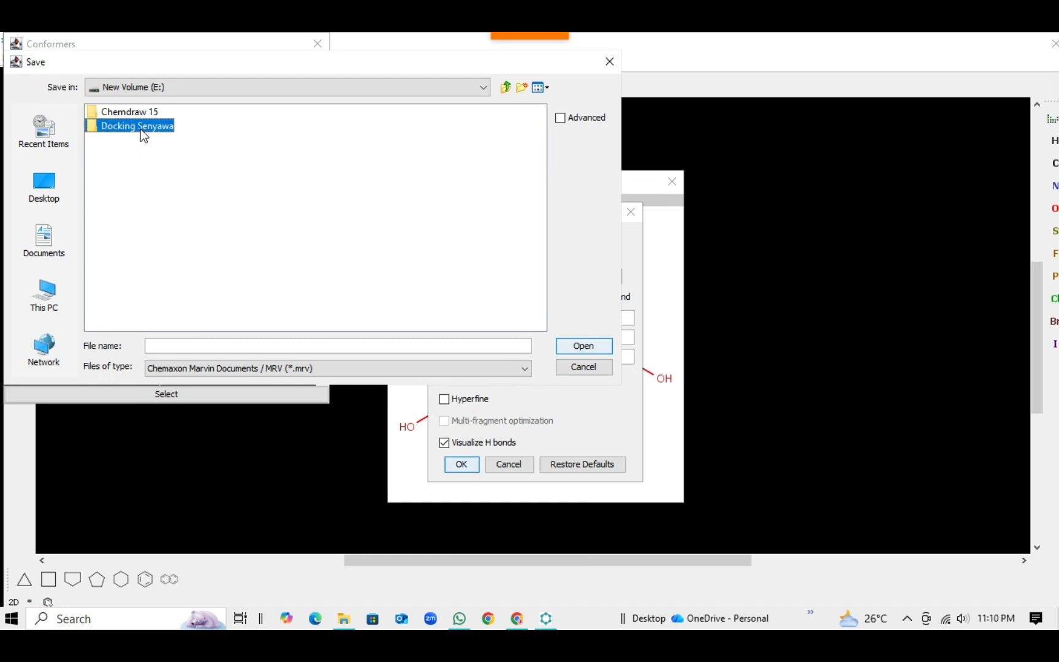
left_click(127, 127)
double_click(127, 127)
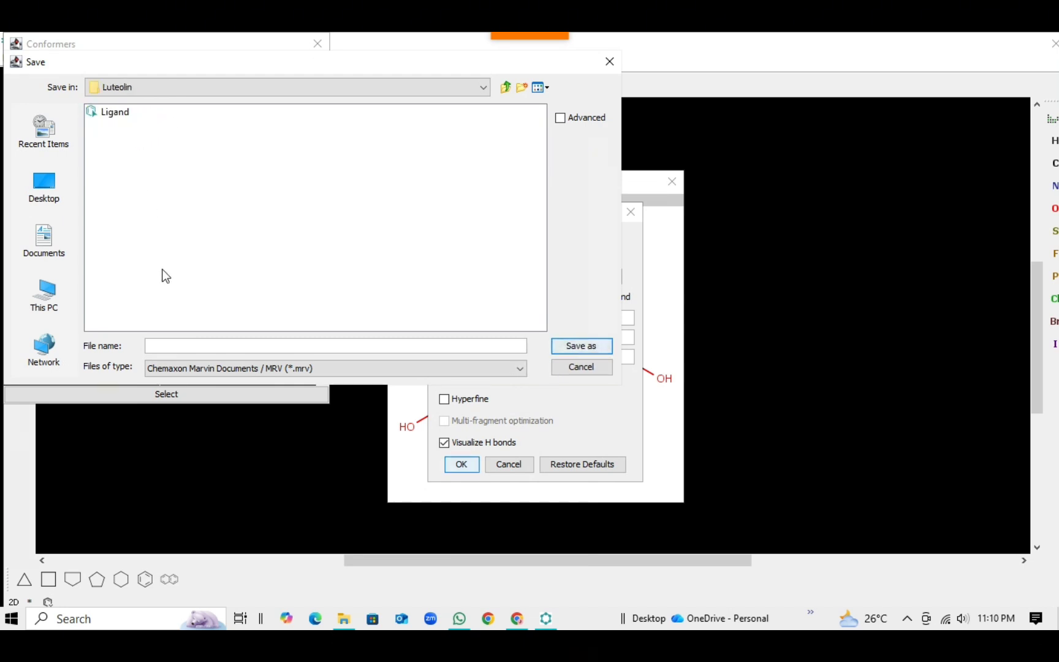
Save the selected conformer as Ligand in Protein Data Bank (PDB) format.
left_click(176, 347)
type("Ligand")
left_click(179, 370)
scroll(270, 442, "down", 10)
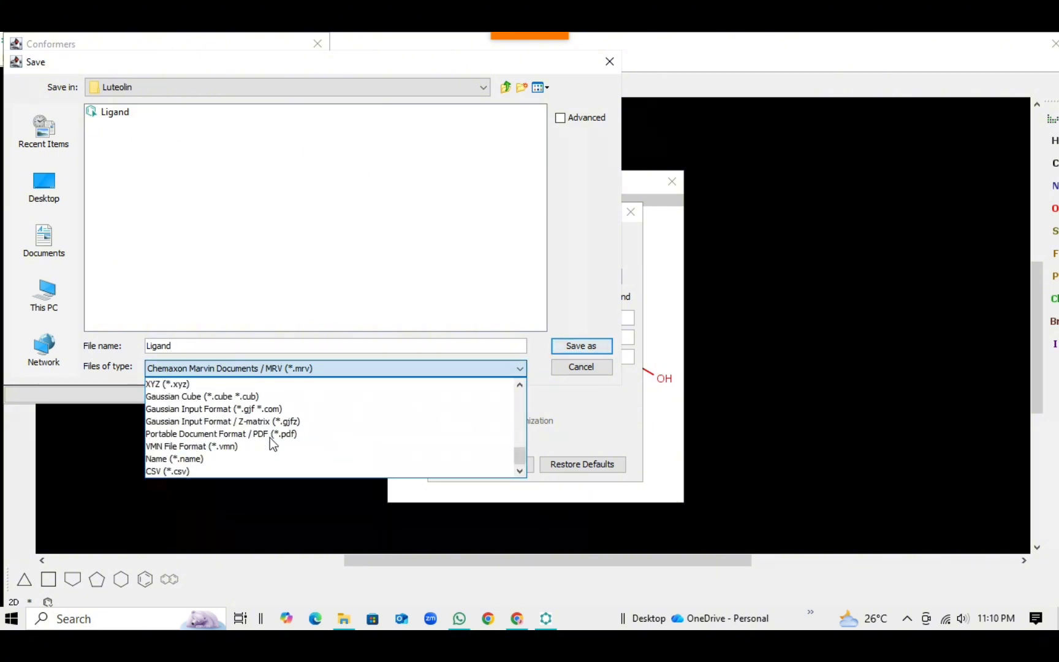
scroll(271, 439, "up", 1)
left_click(238, 412)
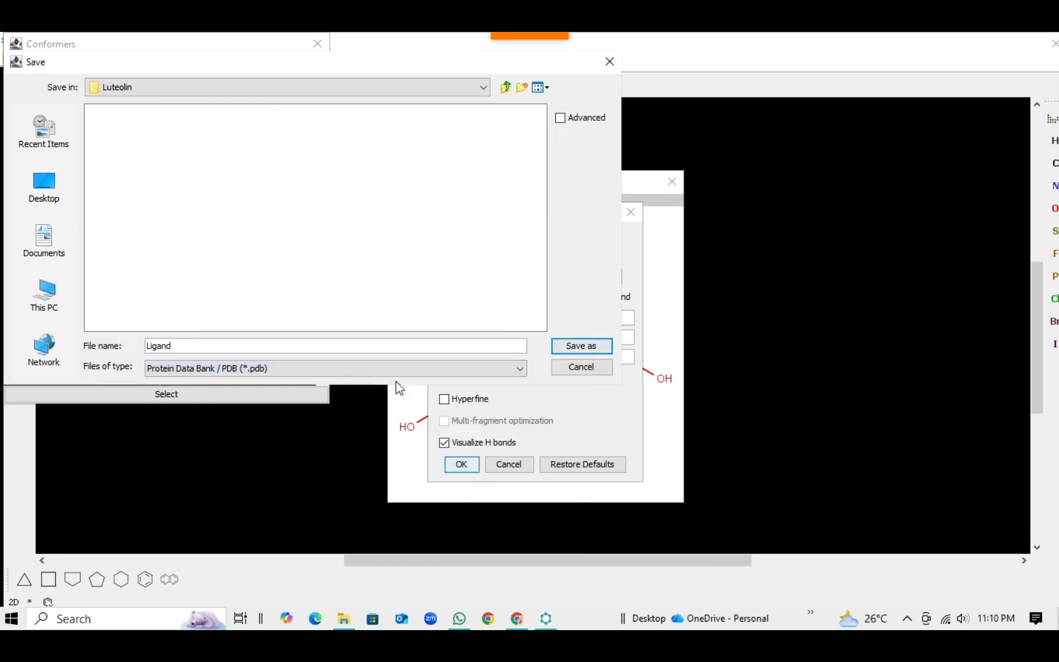
left_click(580, 345)
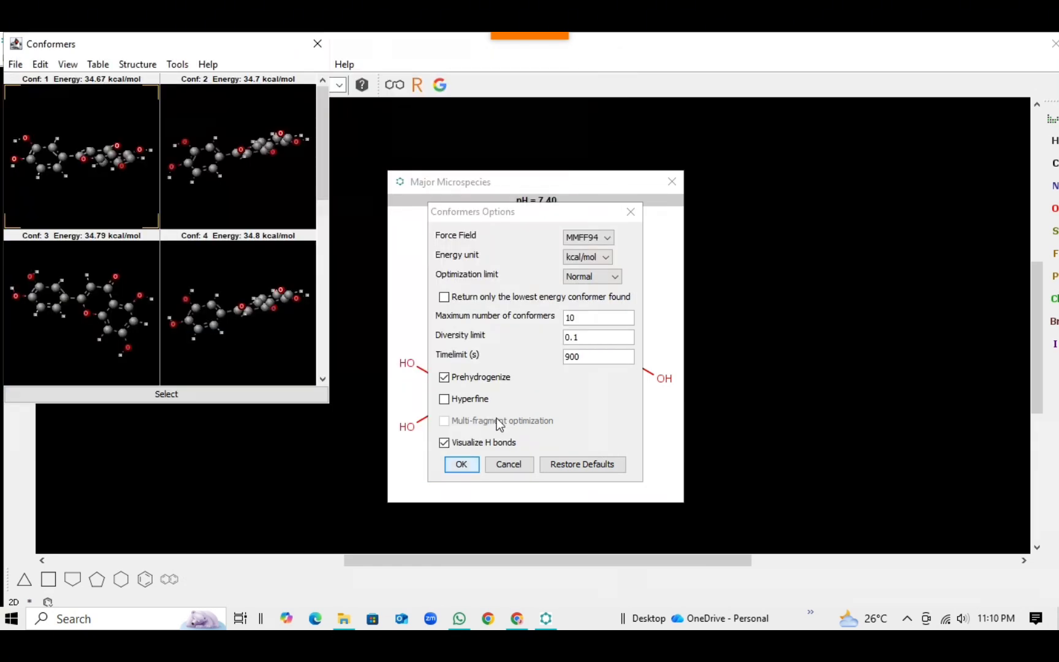
Copy the autodock4 and autogrid4 applications from the Ligan Alami folder into the Luteolin folder in File Explorer.
left_click(550, 621)
left_click(548, 619)
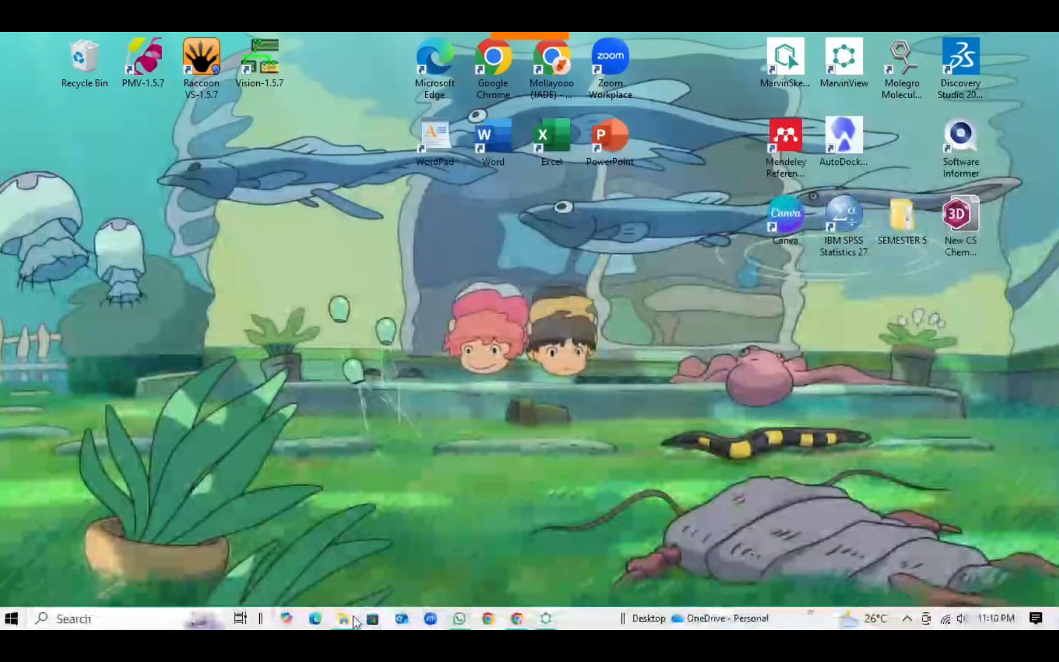
left_click(344, 618)
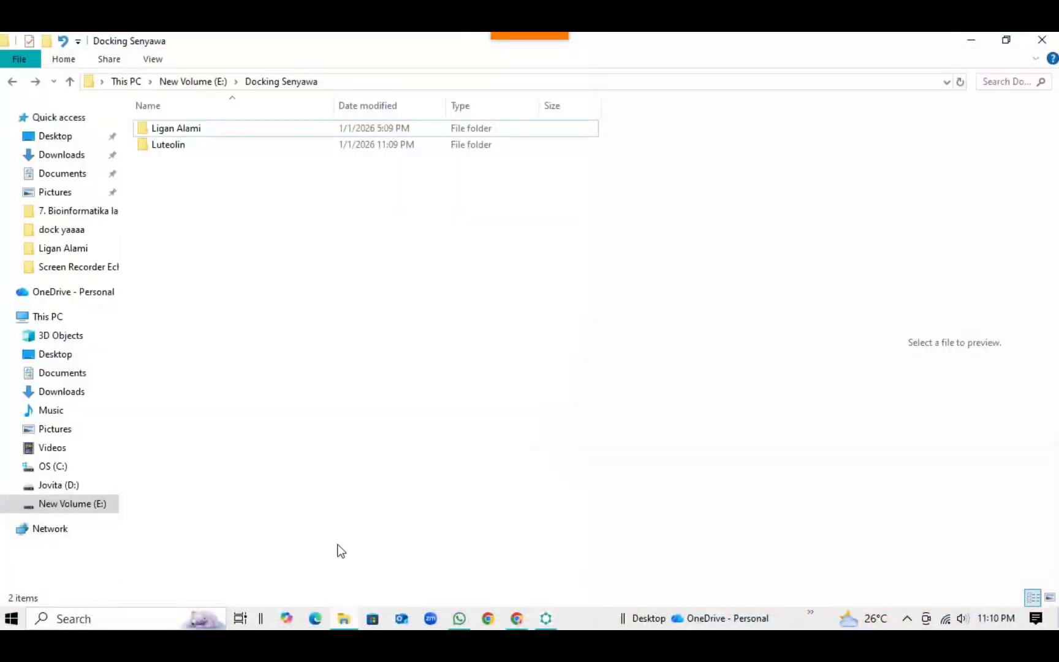
left_click(232, 131)
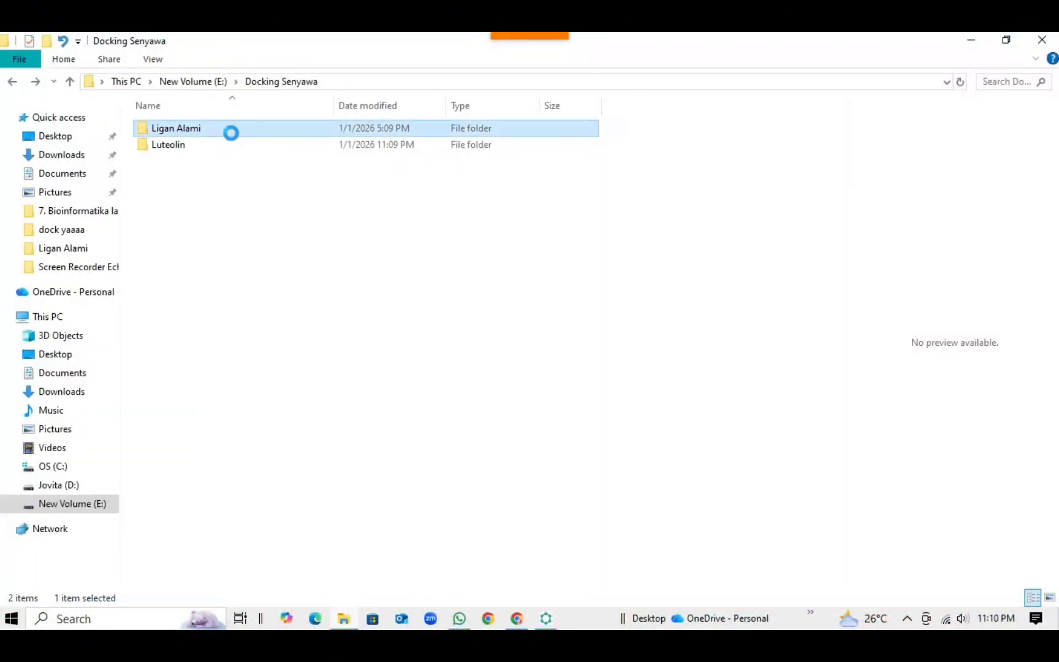
double_click(231, 132)
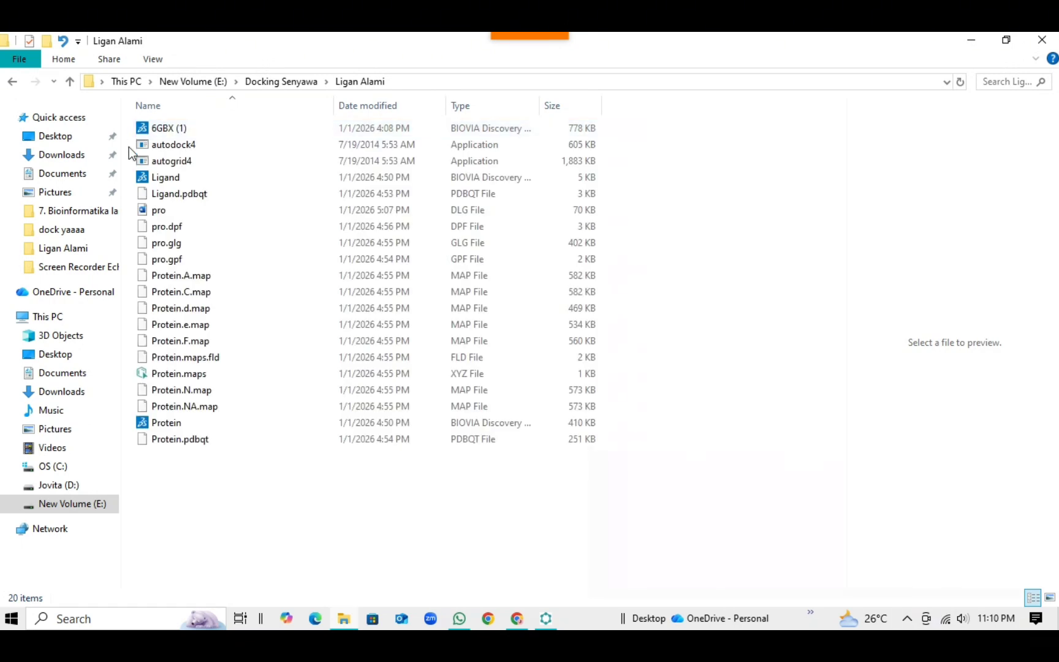
left_click_drag(129, 147, 155, 162)
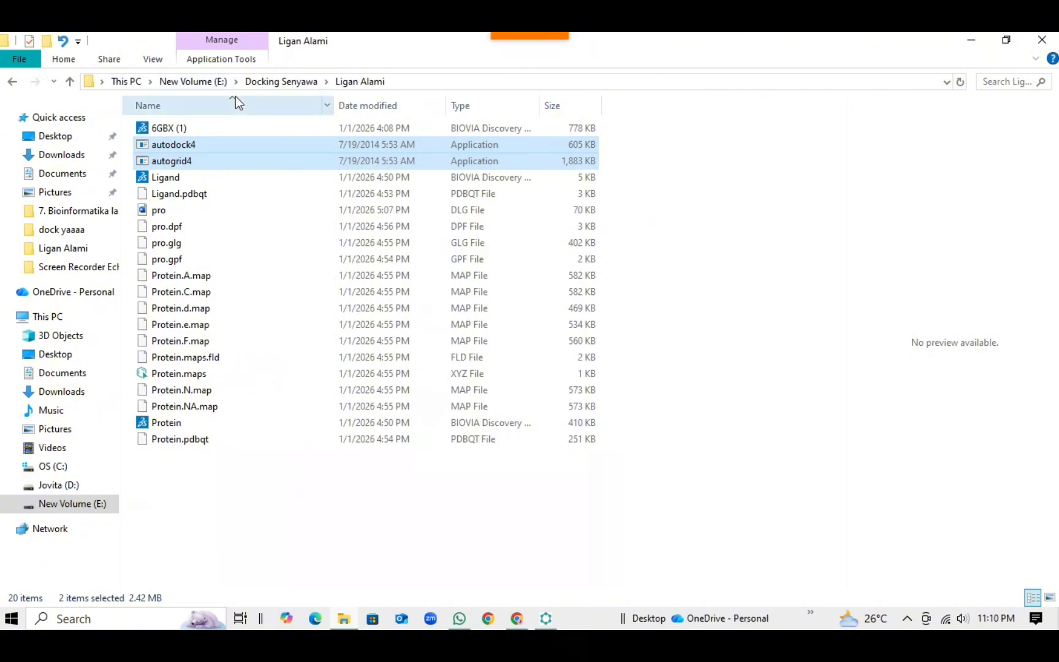
left_click(273, 82)
left_click(204, 152)
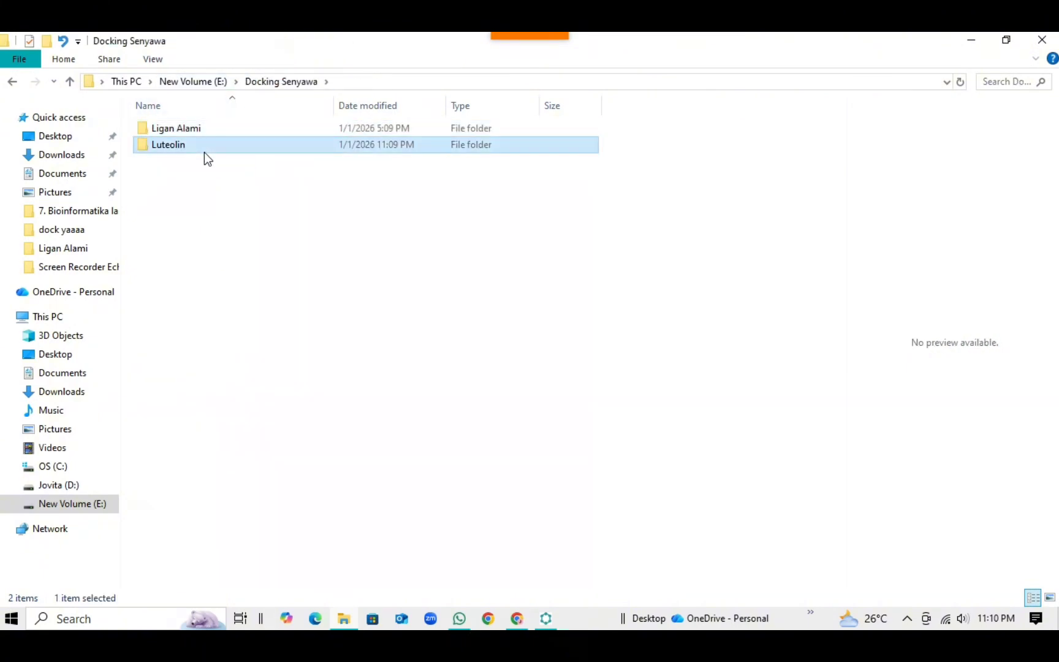
double_click(204, 152)
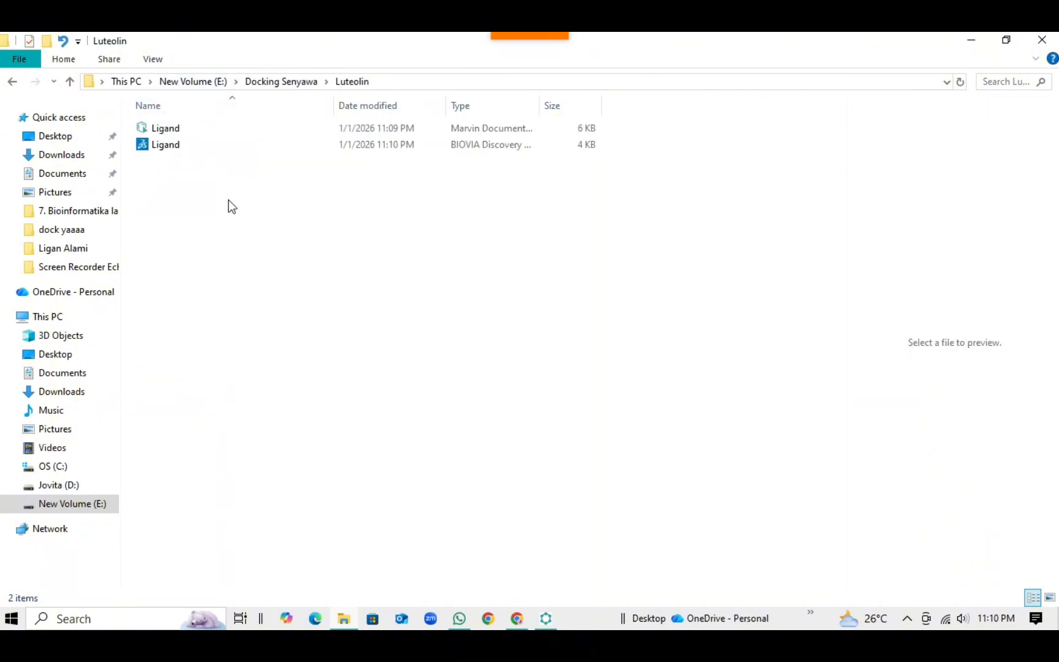
key("ctrl+v")
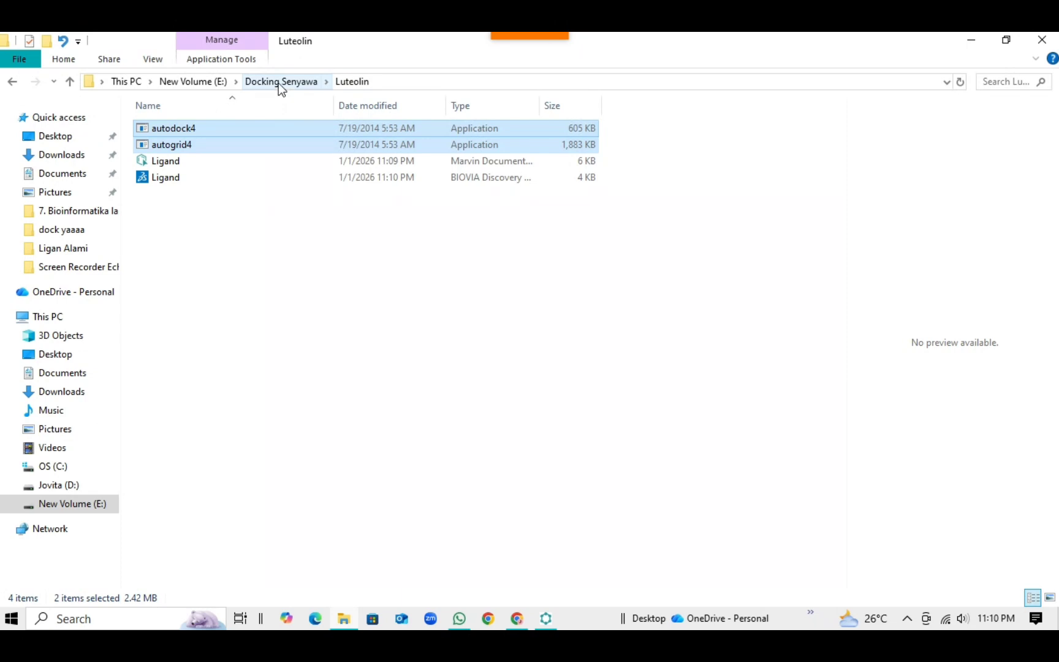
Copy the grid parameter file pro.gpf from the Ligan Alami folder into the Luteolin folder.
left_click(278, 82)
left_click(242, 127)
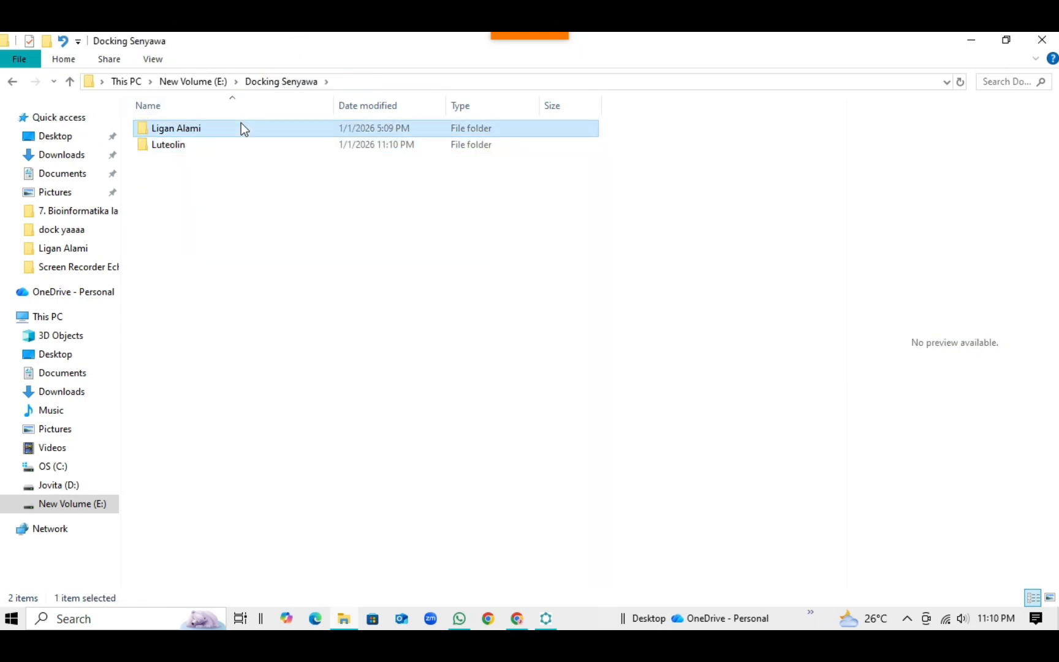
double_click(240, 127)
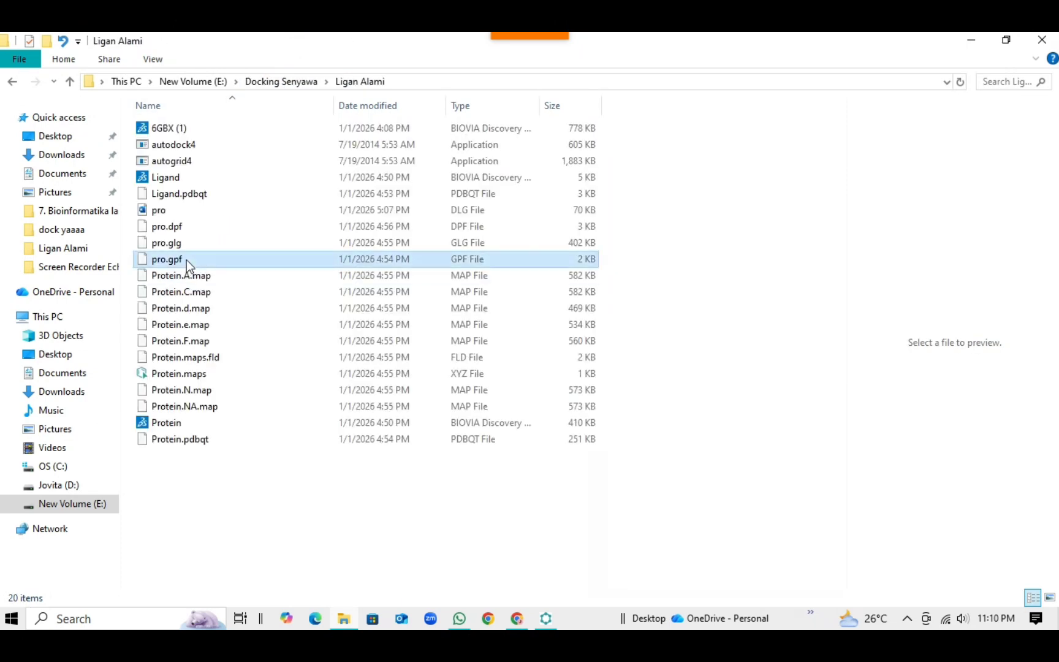
left_click(186, 260)
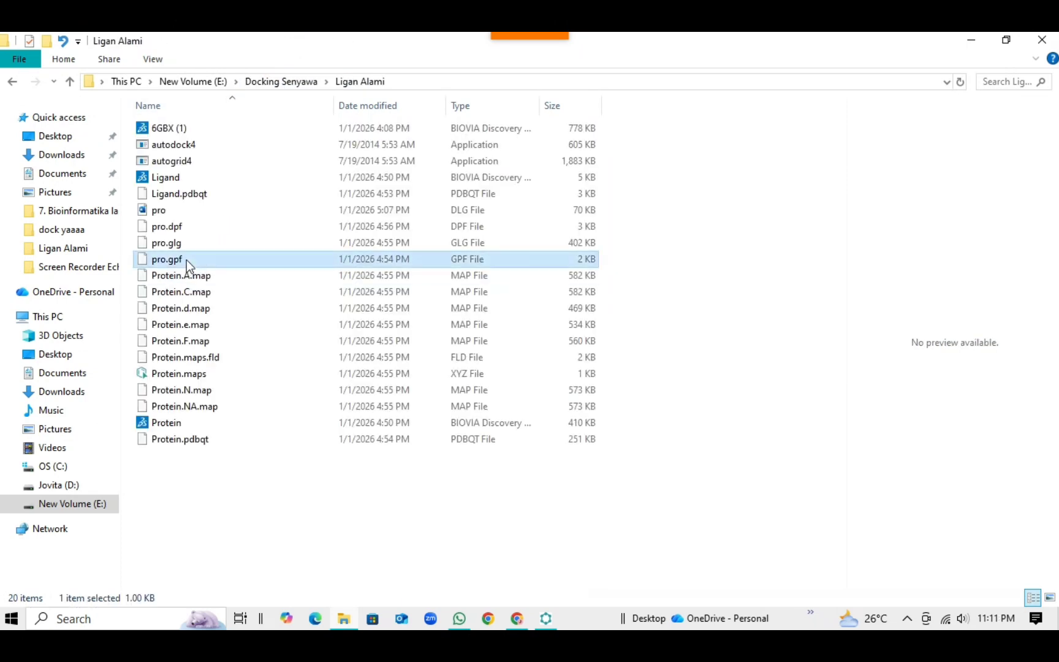
left_click(301, 83)
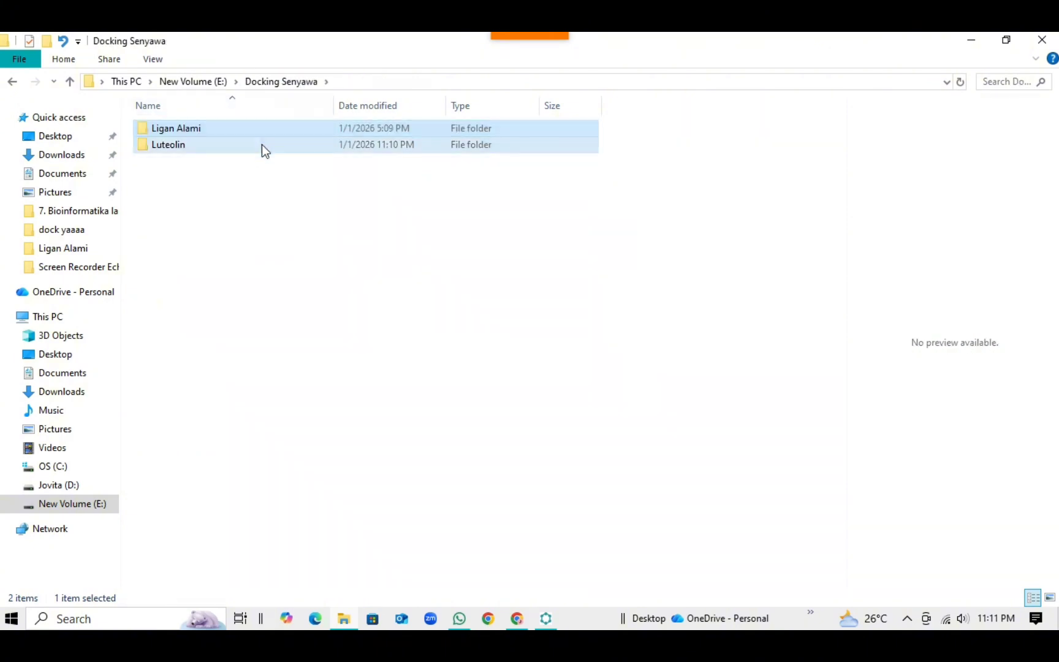
left_click(262, 144)
key("Return")
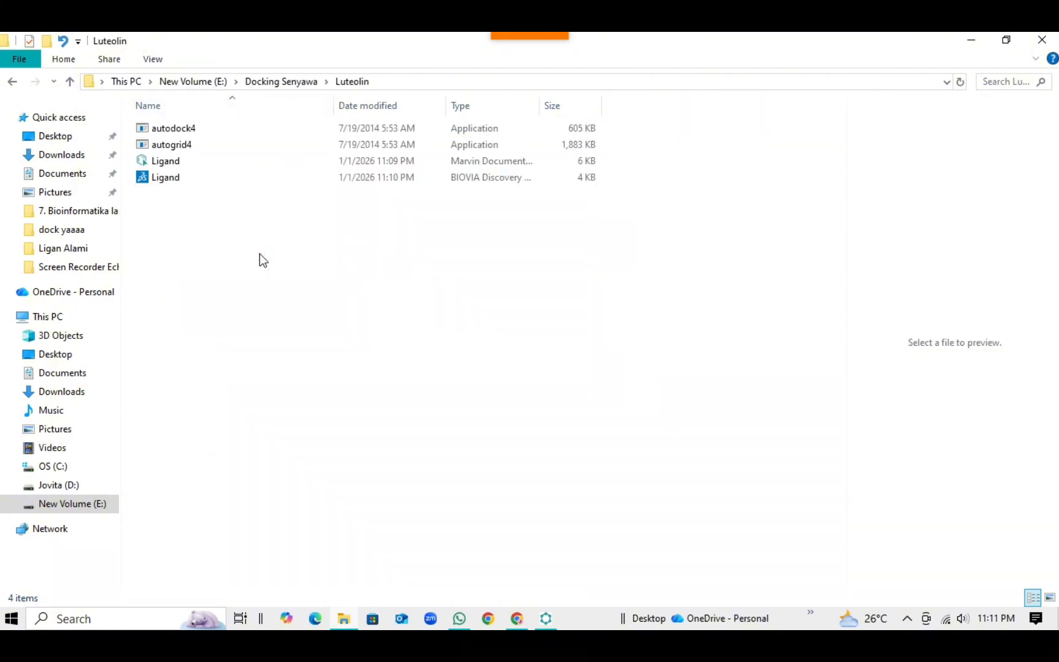
key("ctrl+v")
Copy the receptor file Protein.pdbqt from the Ligan Alami folder into the Luteolin folder.
left_click(326, 81)
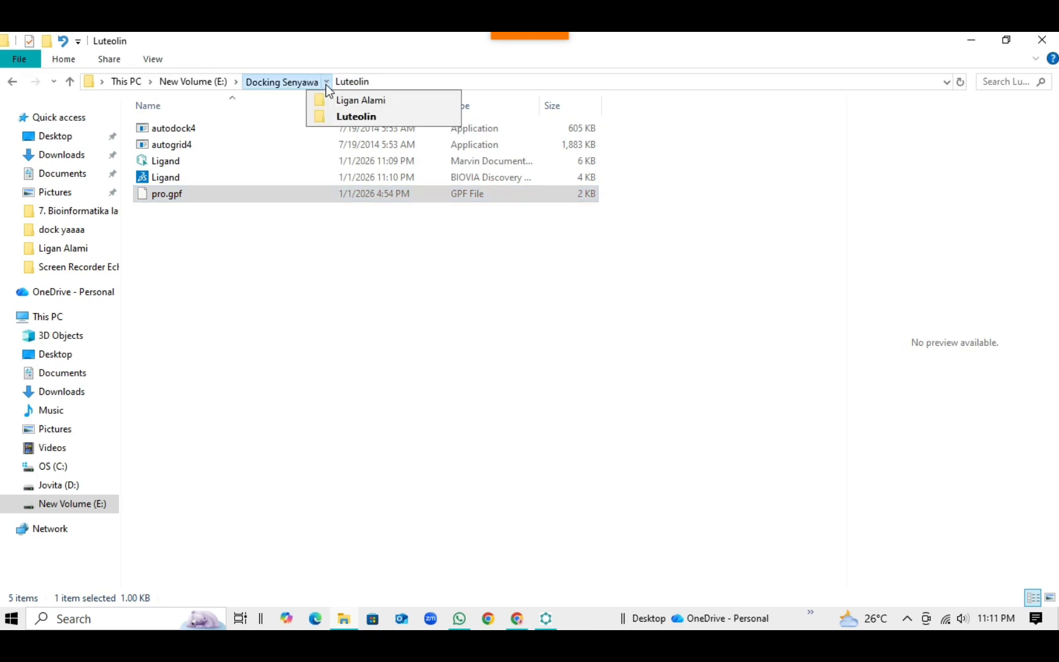
left_click(330, 99)
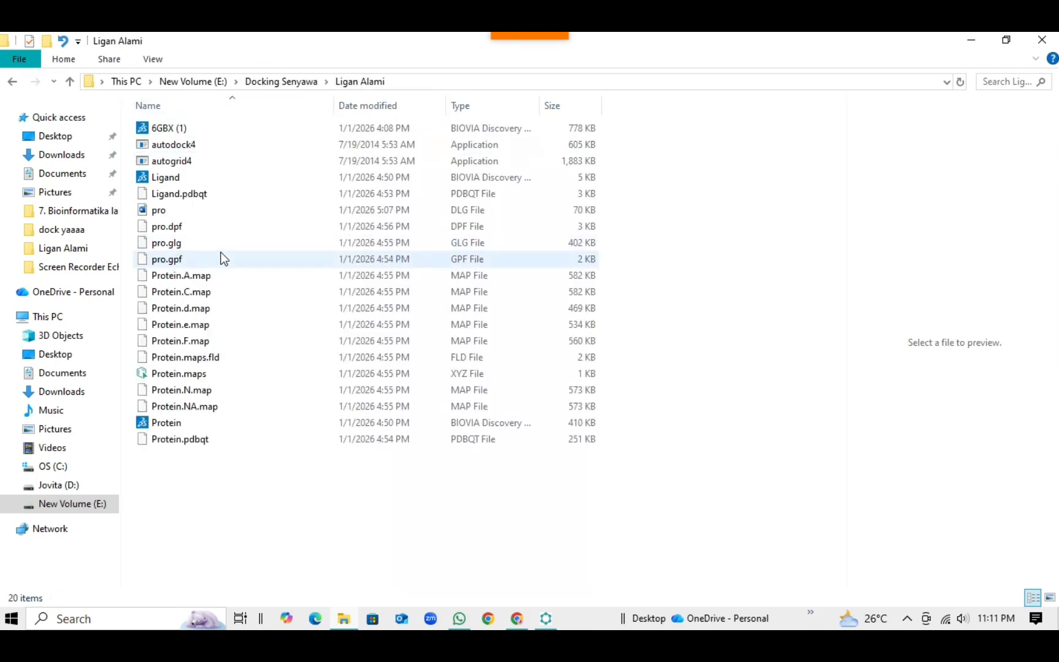
left_click(196, 441)
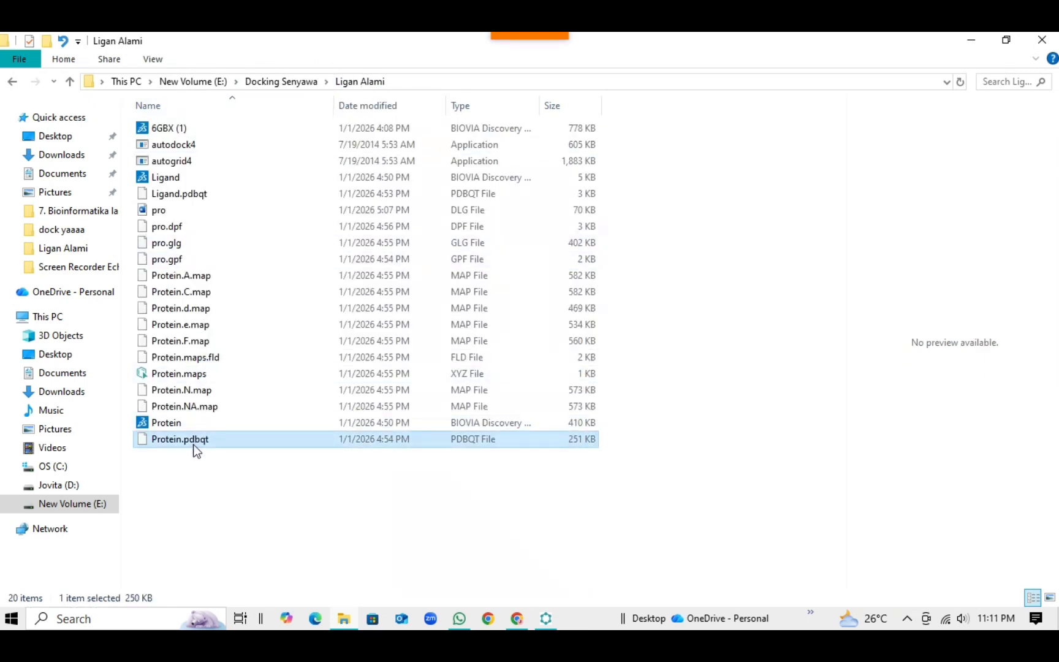
left_click(326, 82)
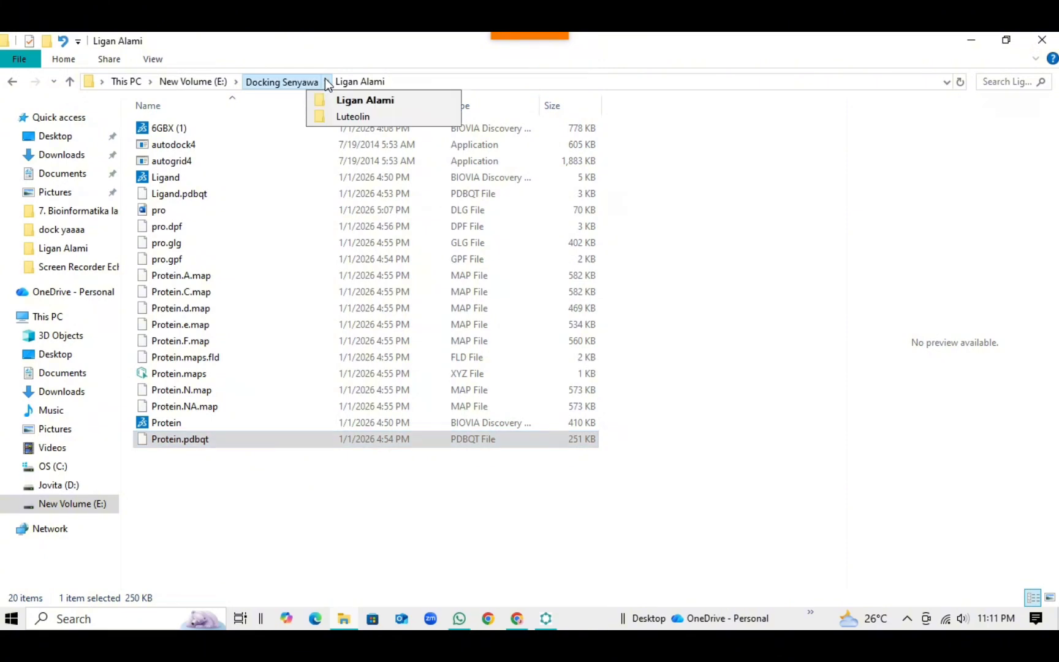
left_click(336, 120)
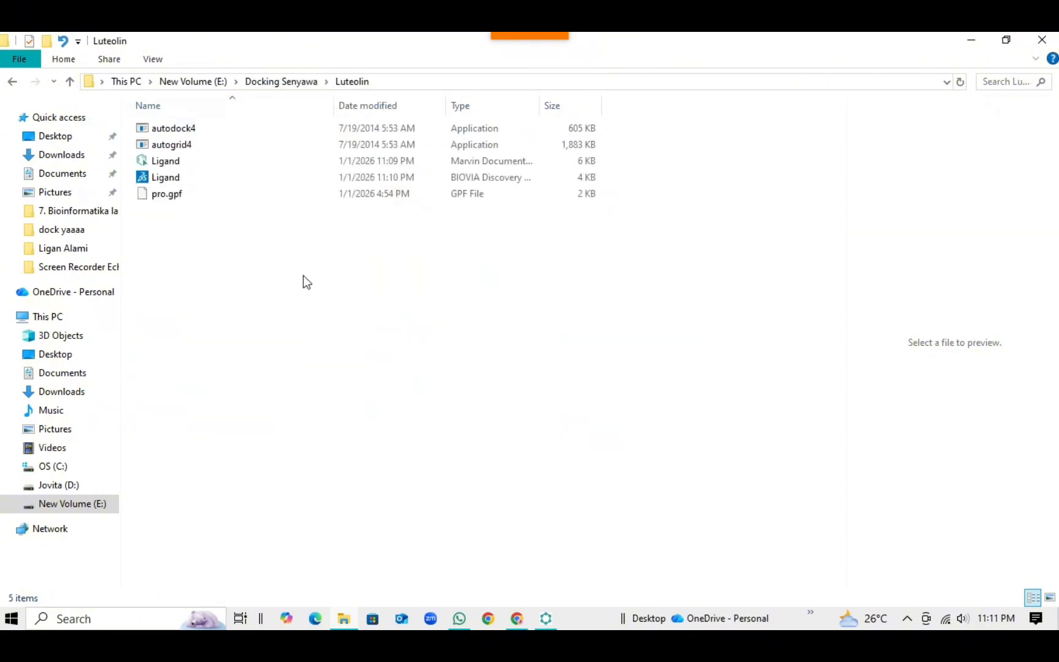
key("ctrl+v")
left_click(306, 281)
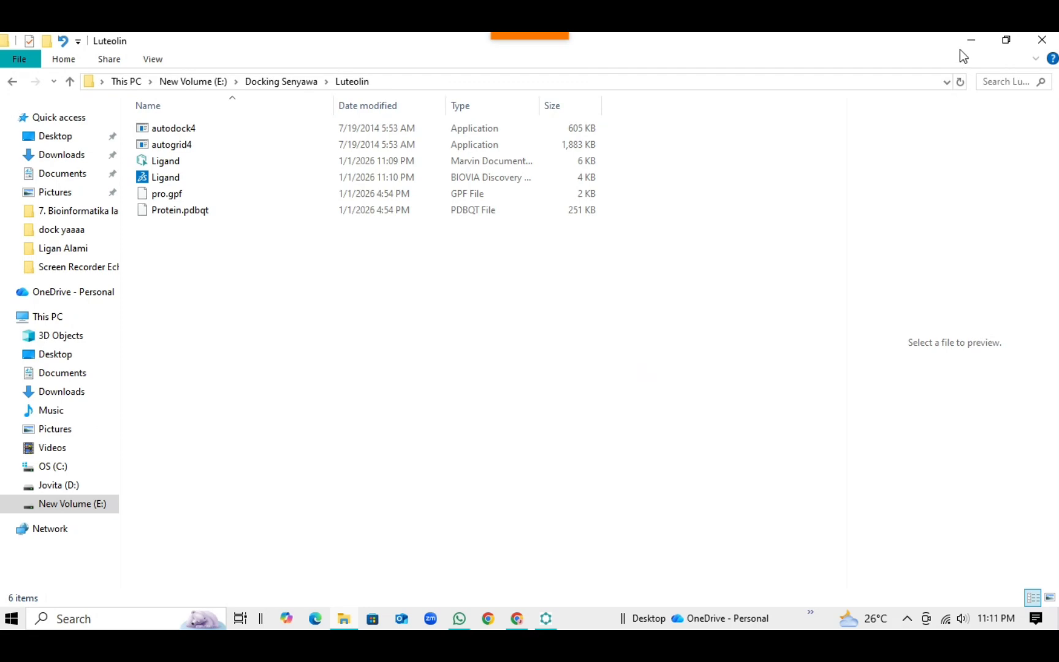
Minimize the file window and launch AutoDockTools-1.5.7 from the desktop.
left_click(972, 38)
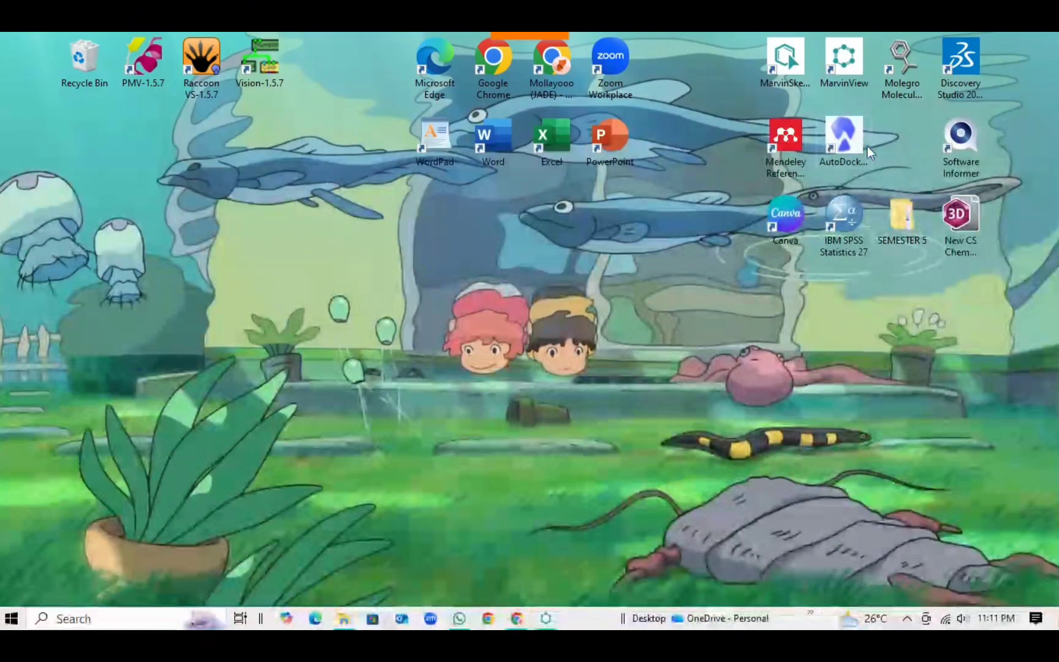
left_click(844, 141)
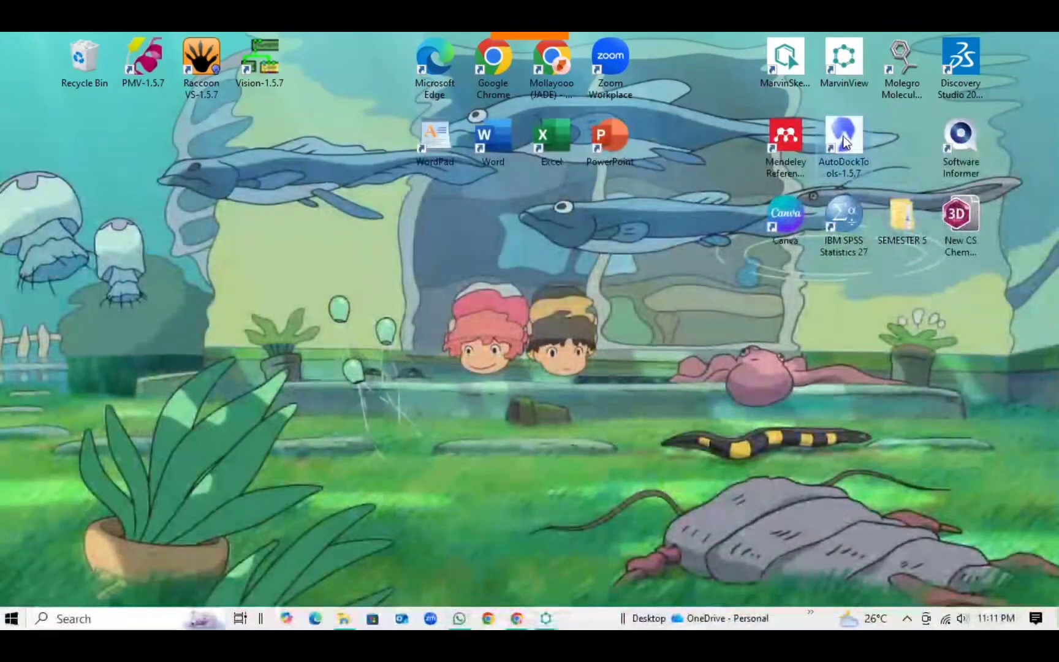
double_click(844, 141)
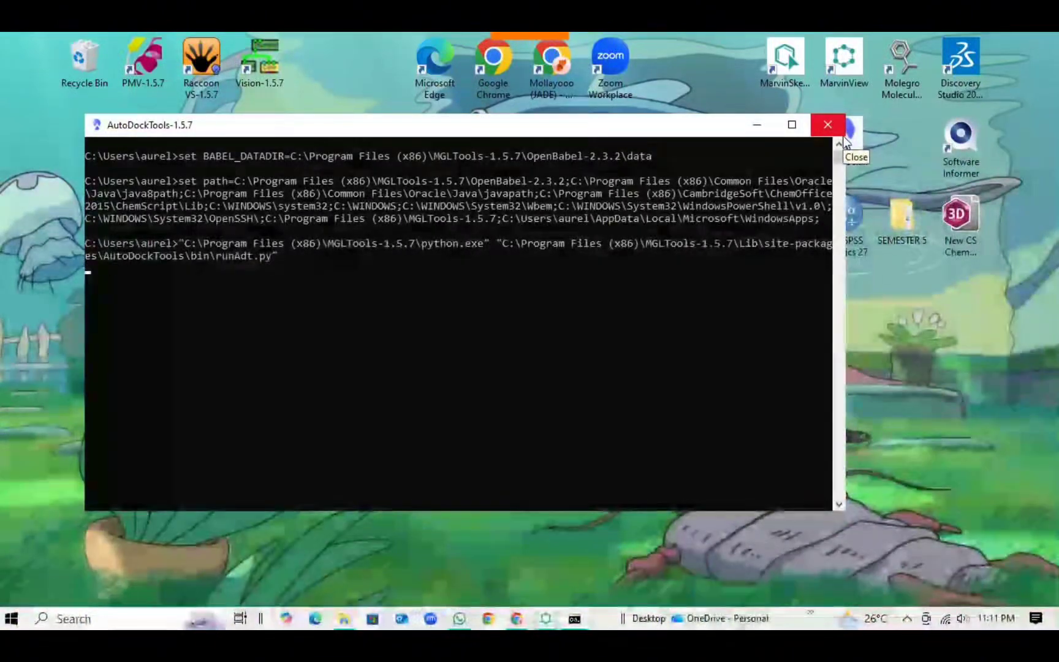
left_click(621, 125)
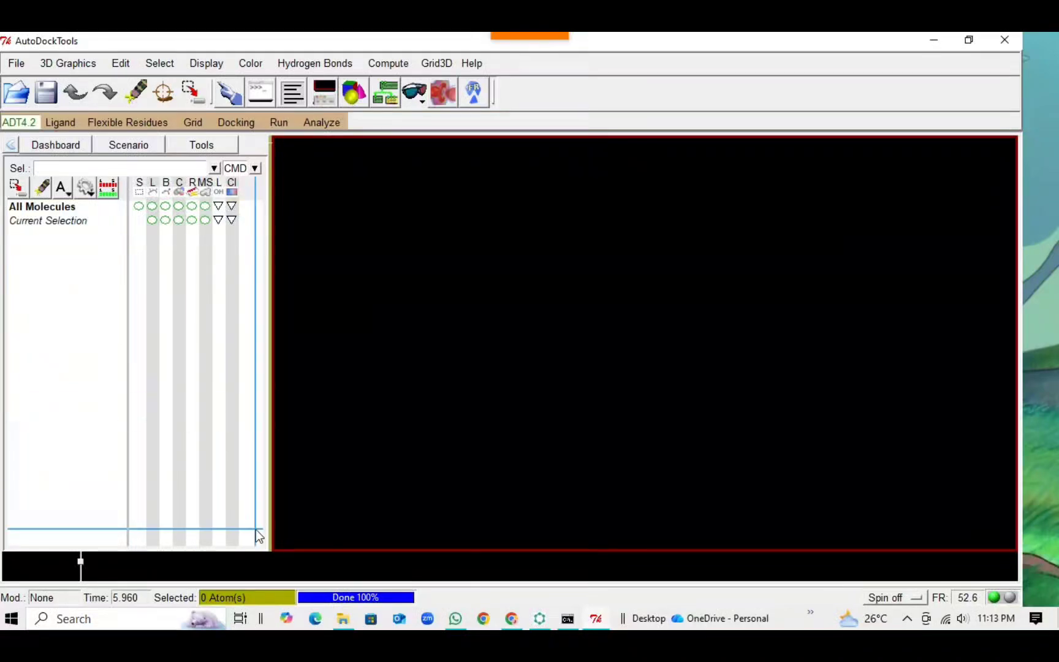
Copy the path of the Luteolin folder from File Explorer and return to AutoDockTools.
left_click(343, 620)
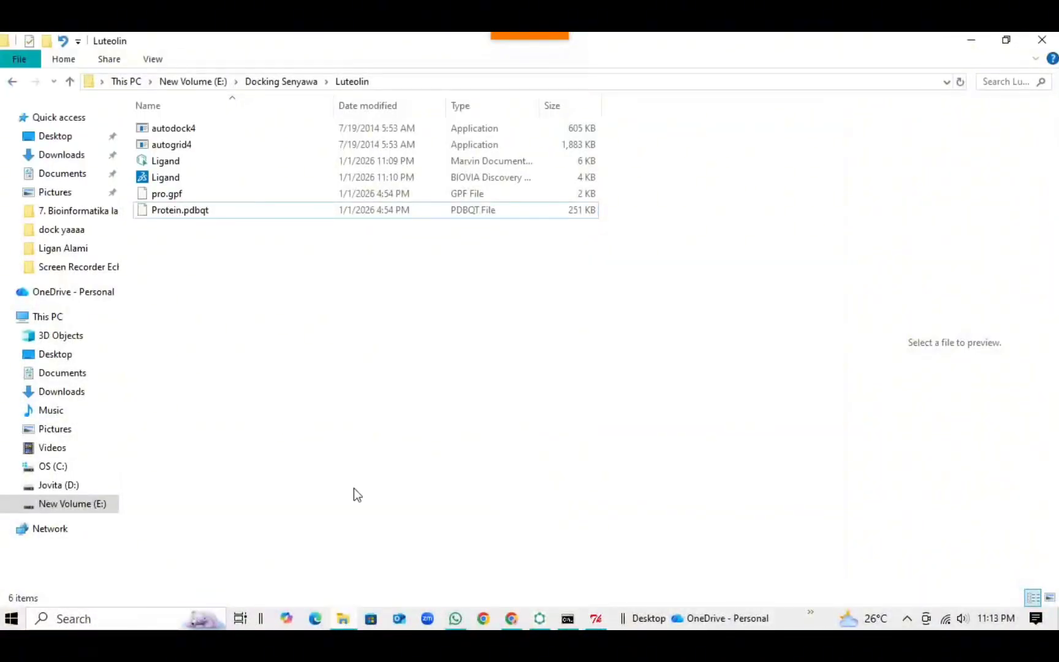
left_click(394, 79)
key("ctrl+c")
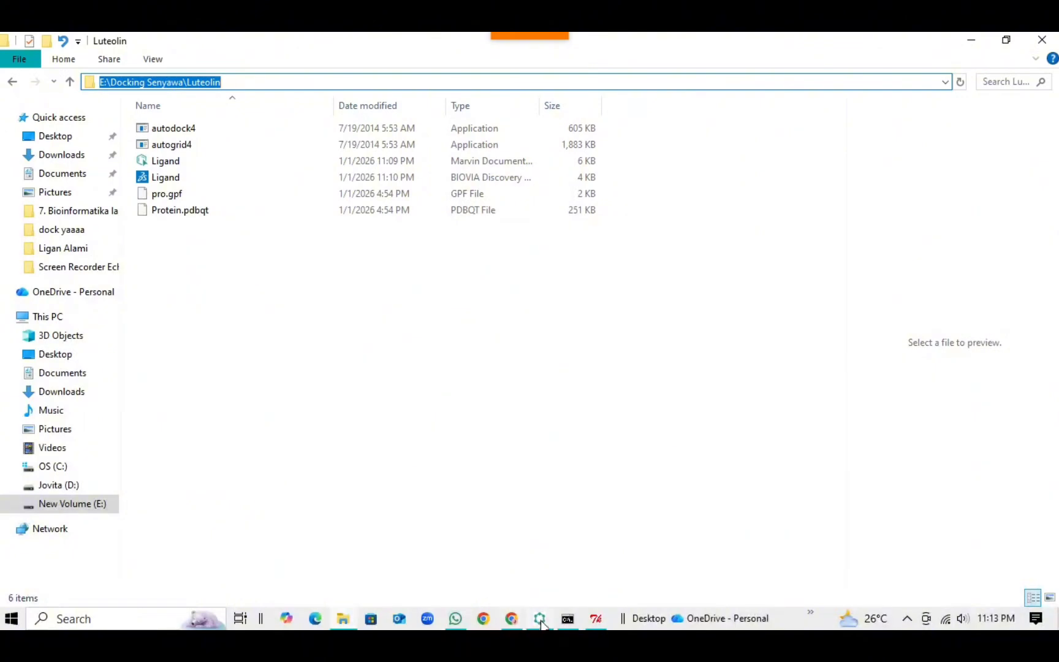
left_click(594, 620)
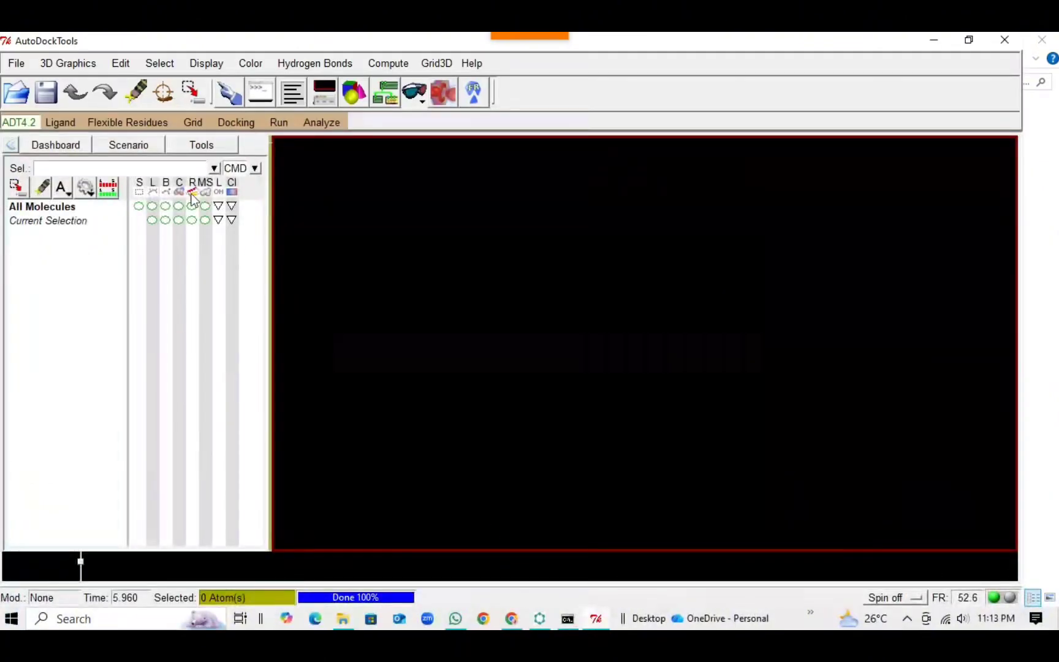
Set the startup directory in the user preferences to E:\Docking Senyawa\Luteolin and close the preferences.
left_click(15, 64)
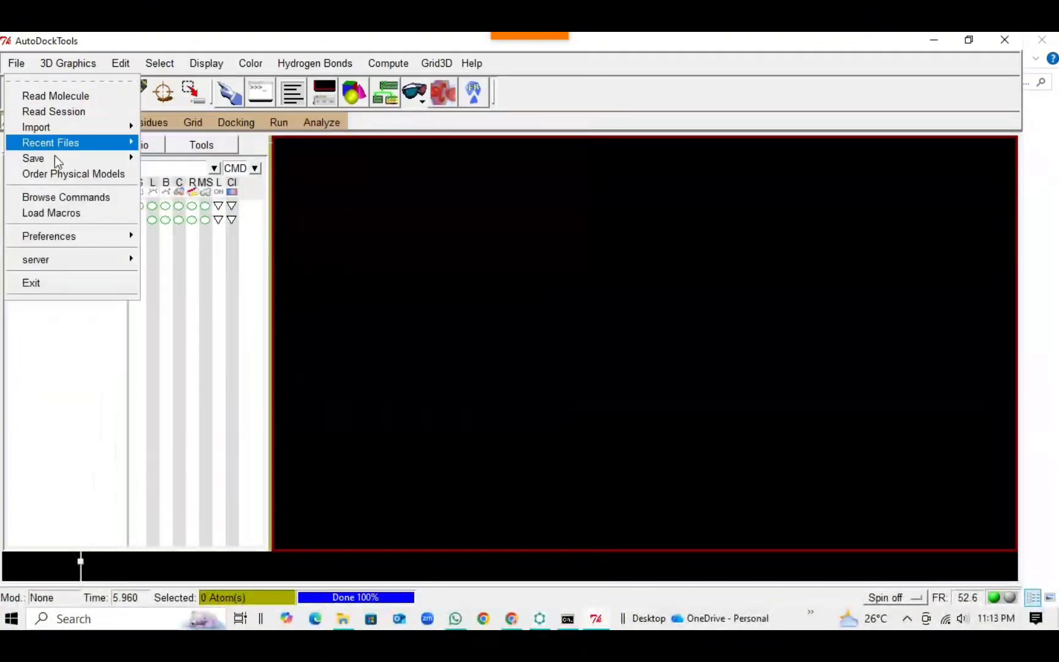
mouse_move(71, 239)
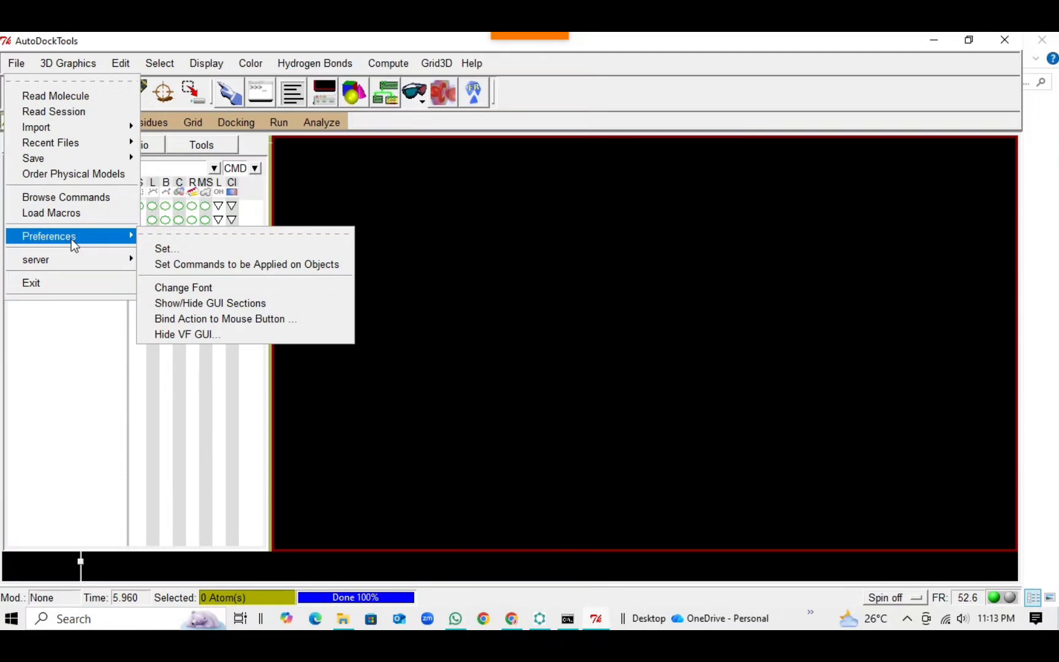
left_click(166, 253)
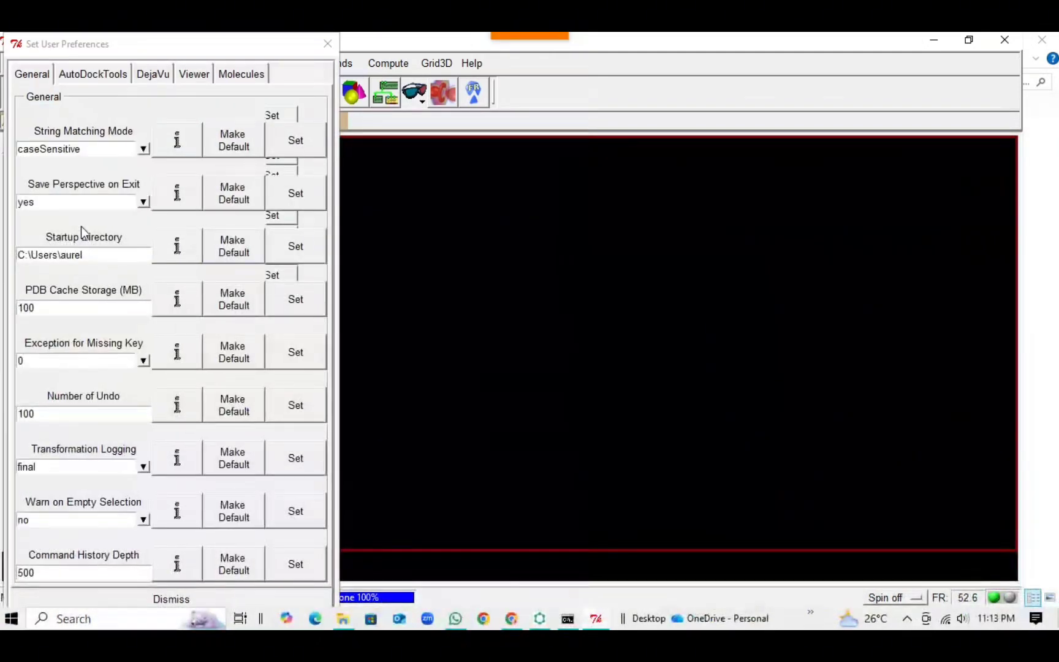
left_click(98, 254)
key("BackSpace")
key("BackSpace")
key("BackSpace")
key("BackSpace")
key("BackSpace")
key("BackSpace")
key("BackSpace")
key("BackSpace")
key("BackSpace")
key("BackSpace")
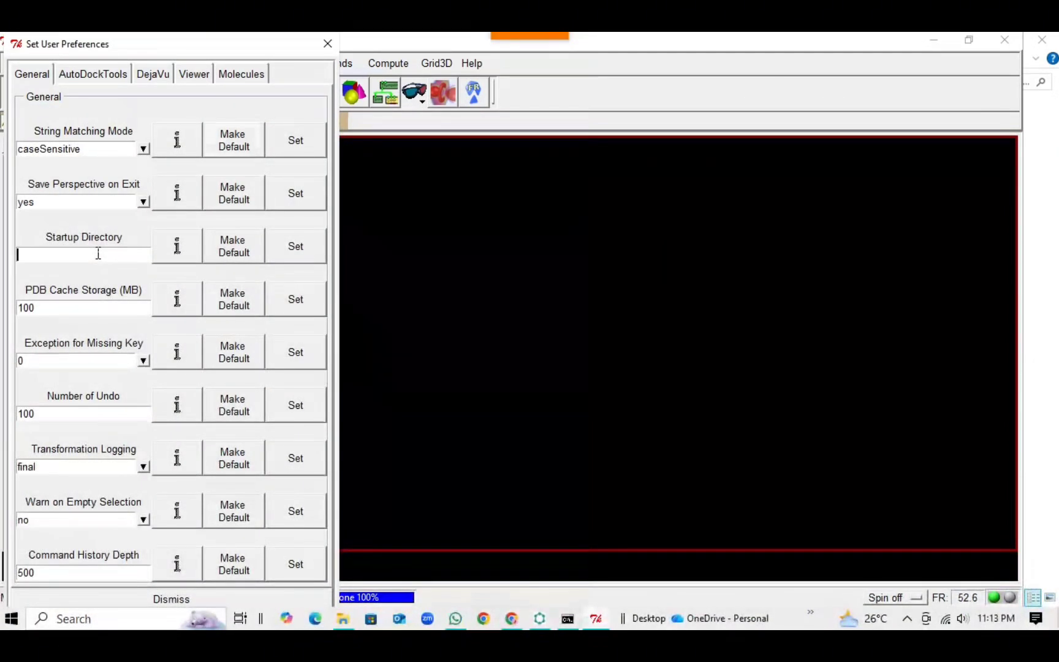
key("ctrl+v")
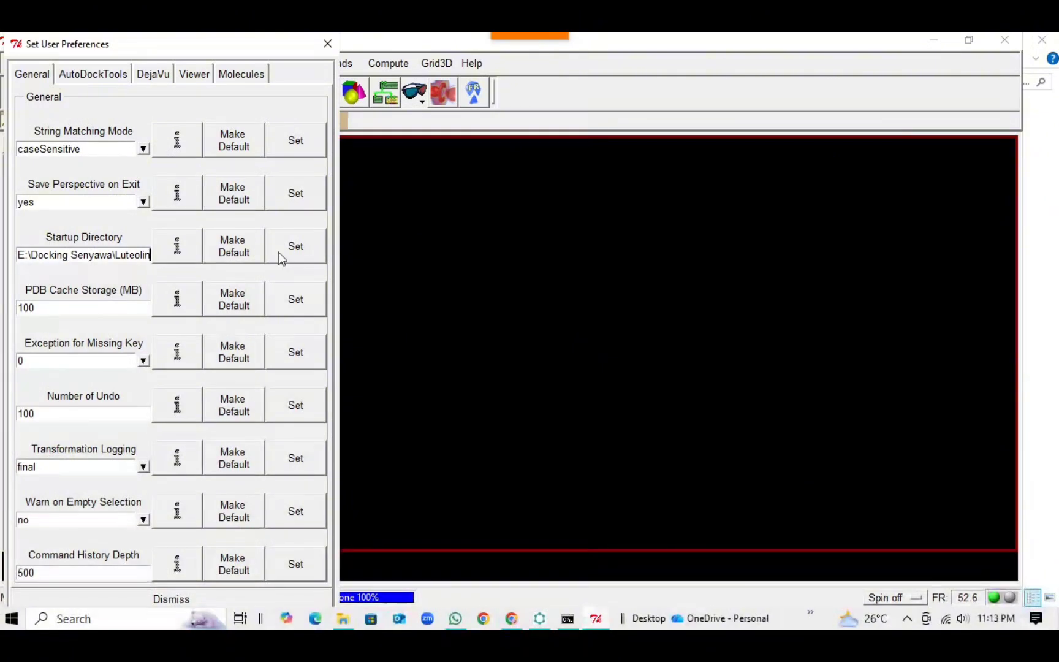
left_click(325, 43)
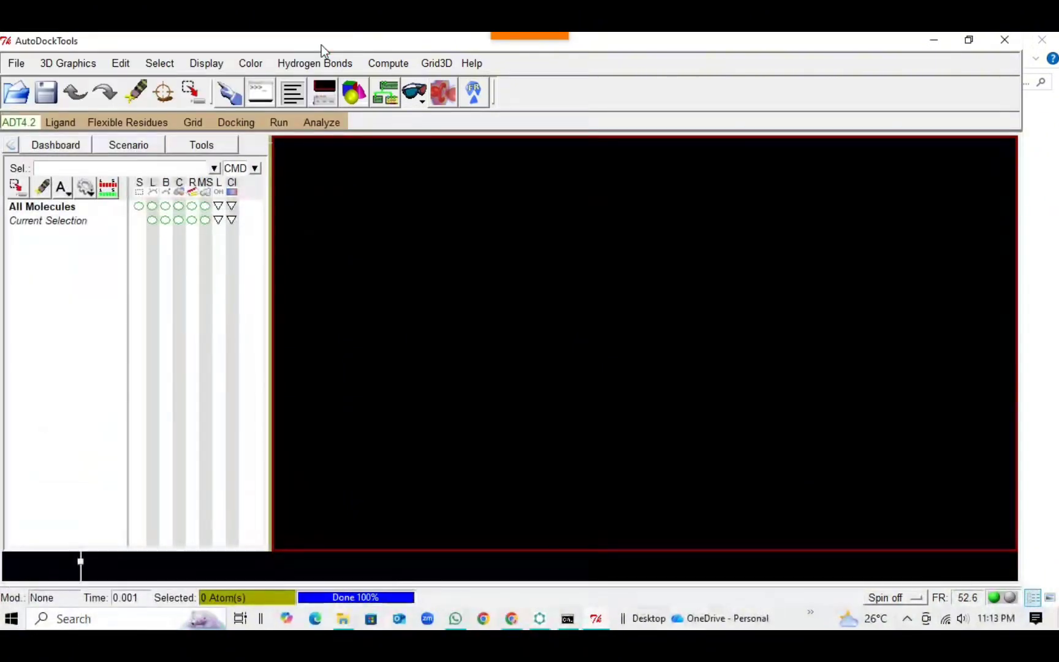
Load the BIOVIA-type Ligand file from the Luteolin folder as the AutoDock4 ligand, listing all file types, and accept the ligand summary.
left_click(76, 122)
mouse_move(83, 156)
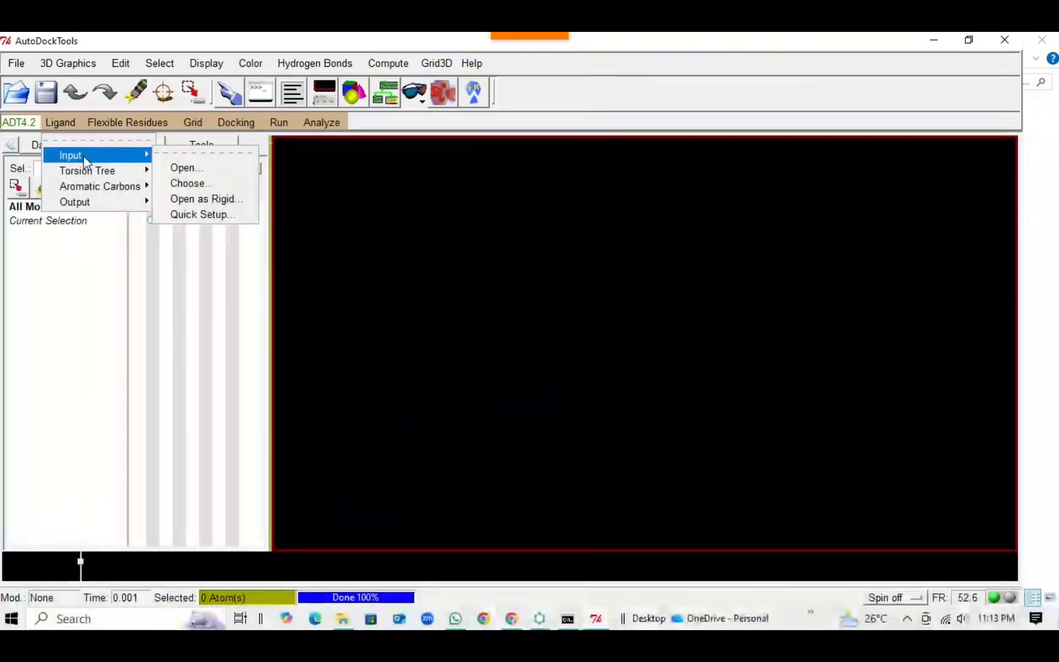
left_click(165, 168)
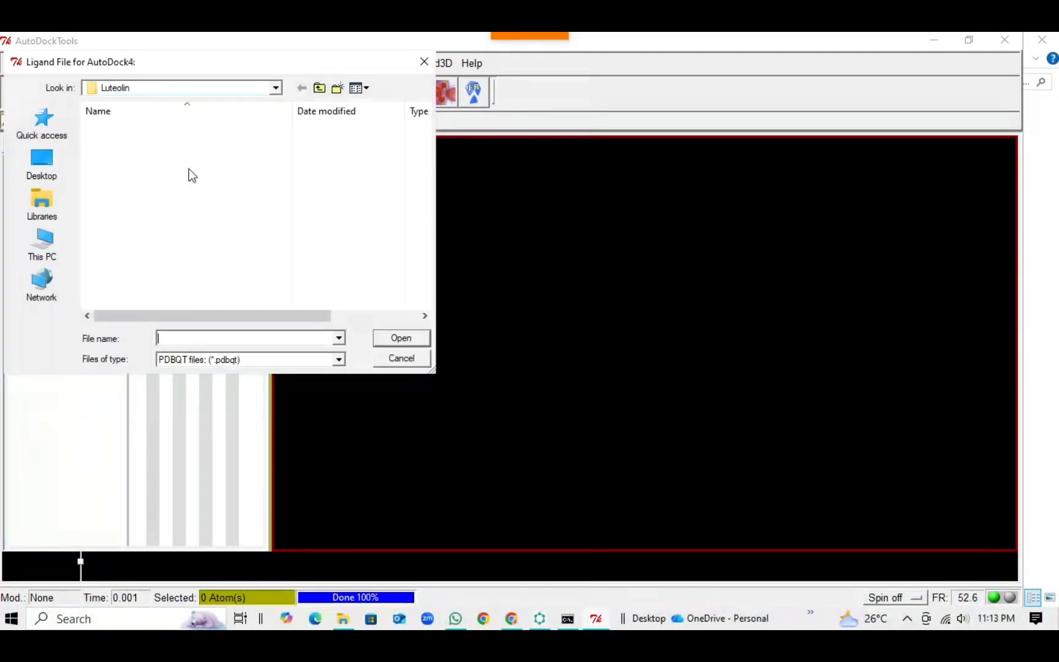
left_click(339, 359)
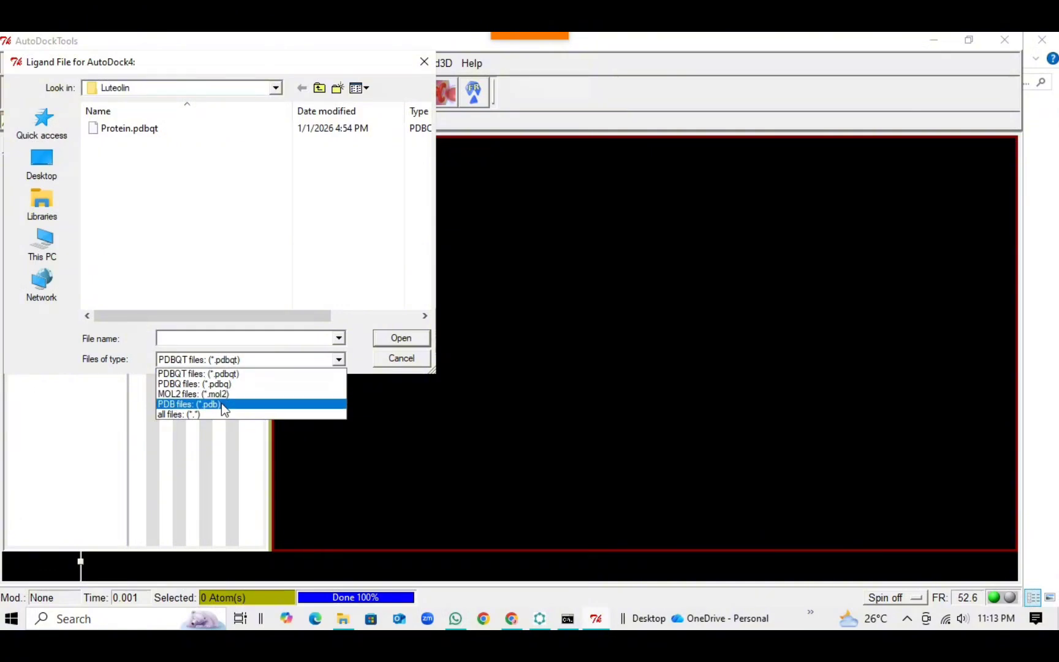
left_click(206, 411)
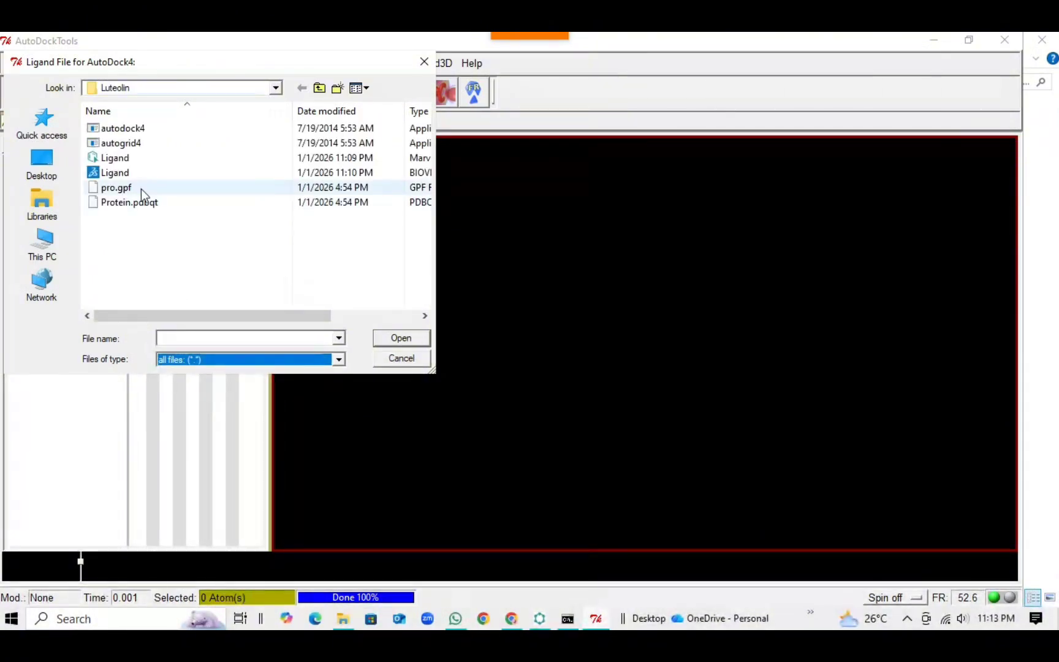
left_click(140, 176)
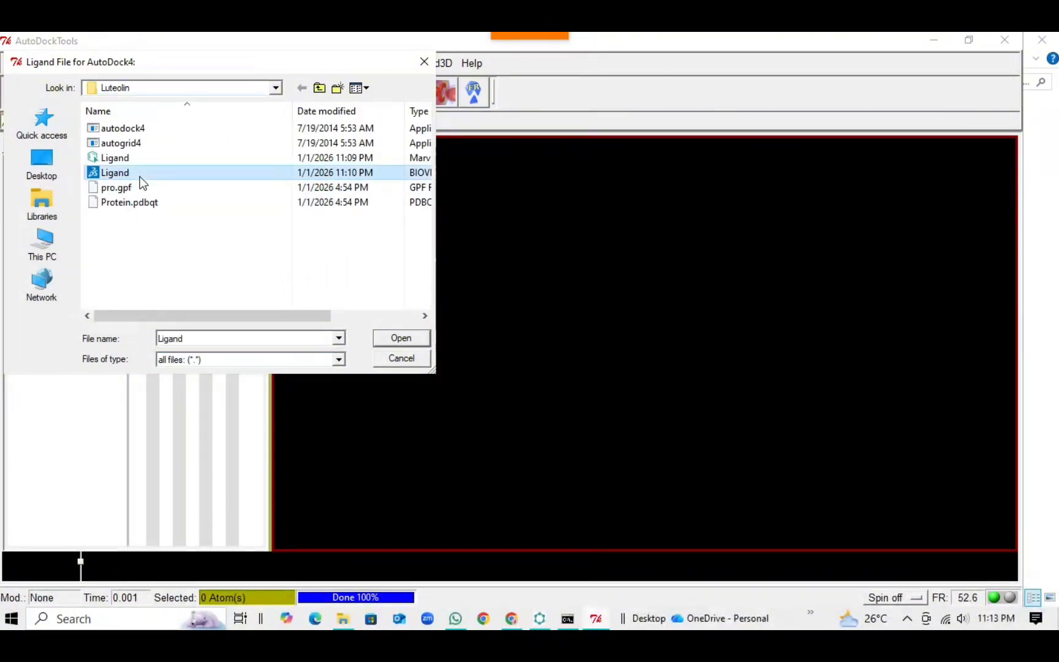
left_click(386, 343)
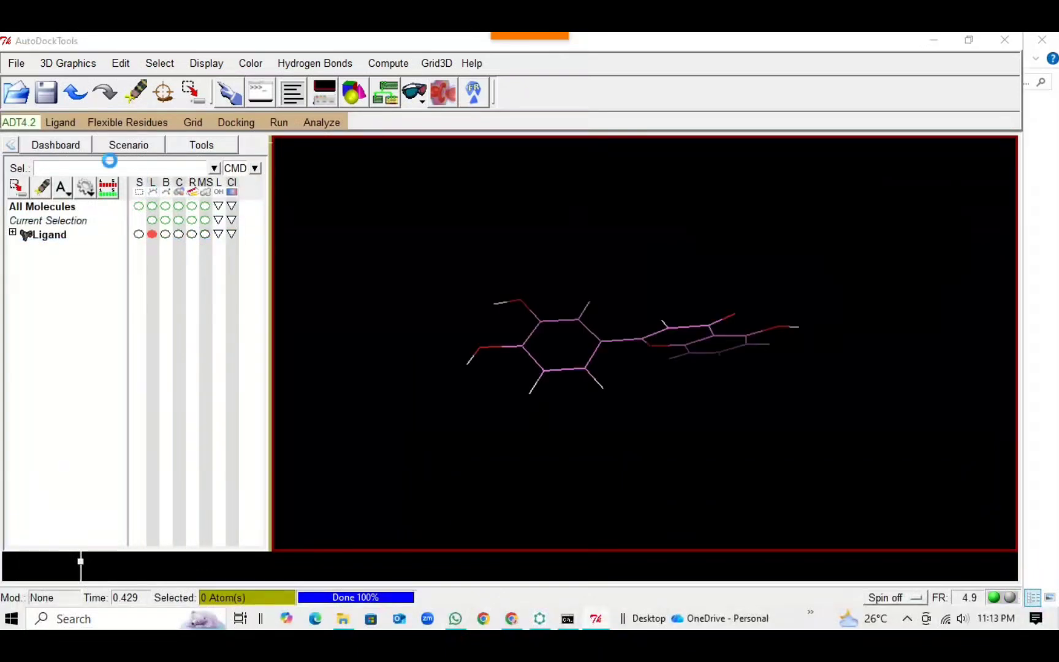
left_click(589, 394)
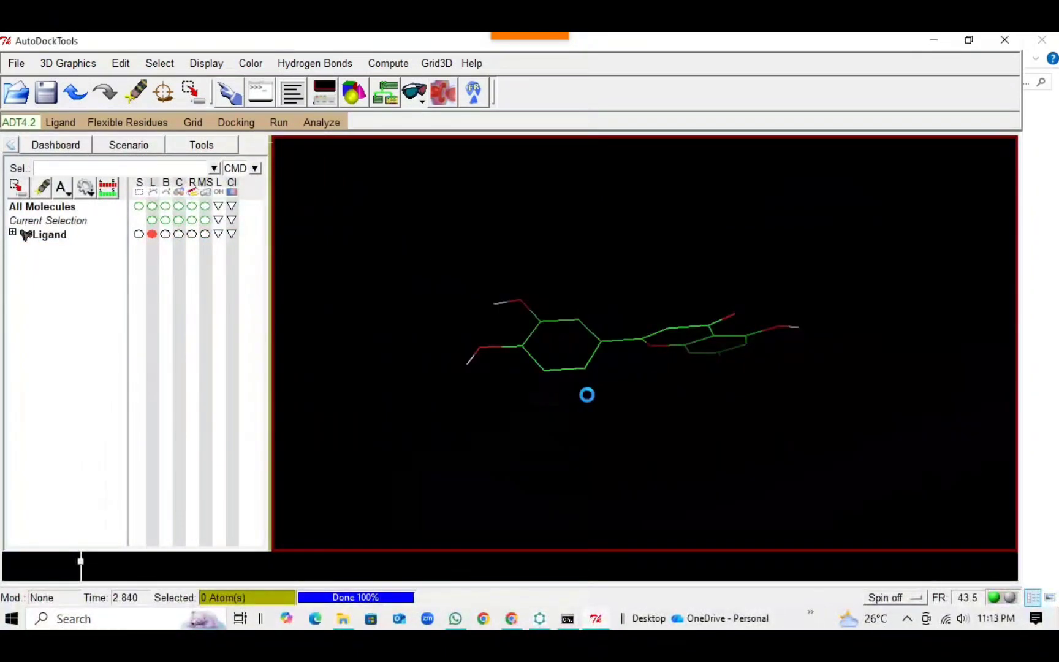
Detect the ligand's torsion tree root and accept the default choice of rotatable bonds.
left_click(61, 123)
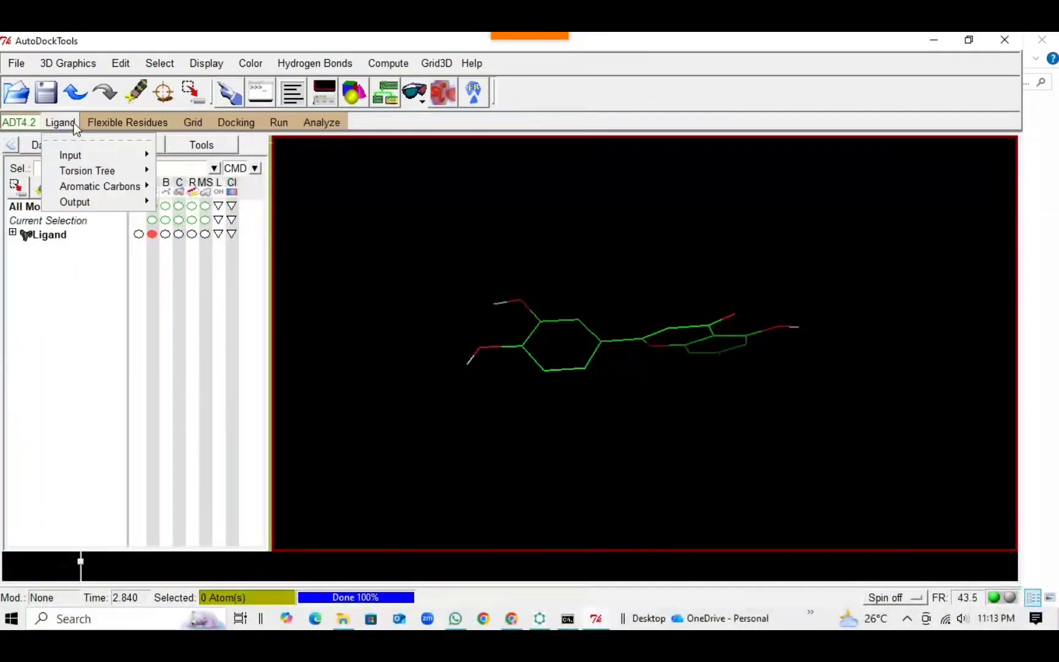
mouse_move(91, 169)
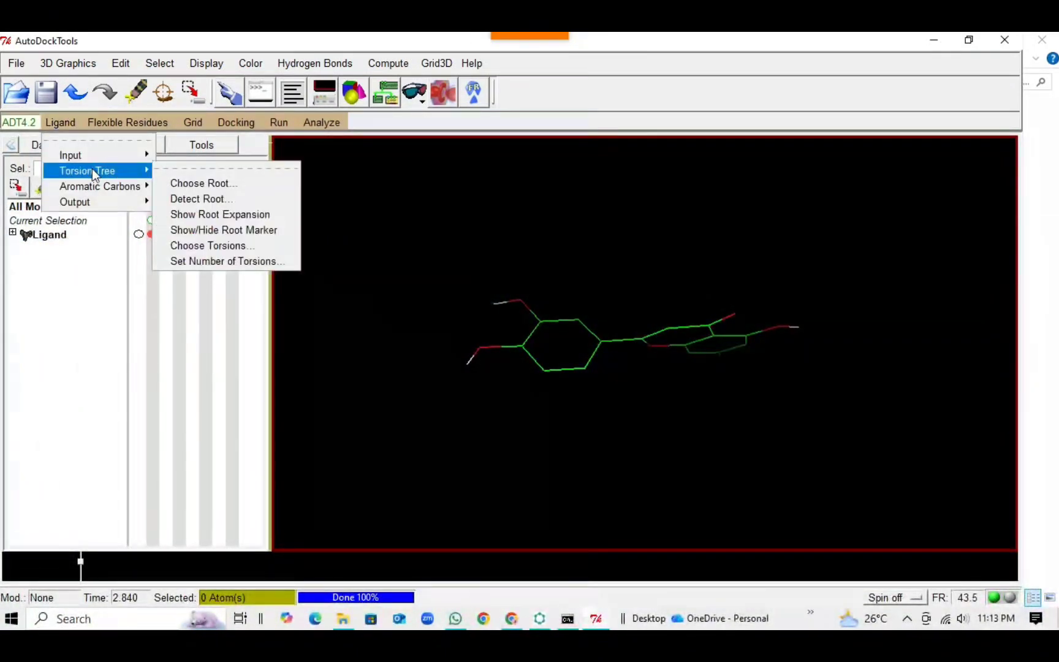
left_click(218, 198)
left_click(55, 122)
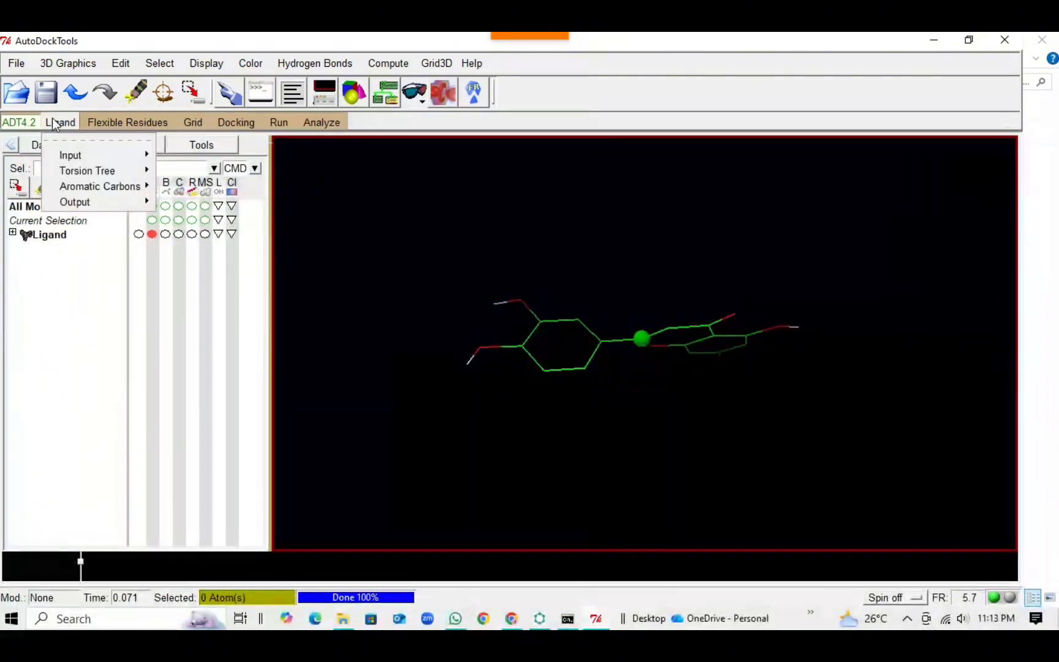
mouse_move(92, 171)
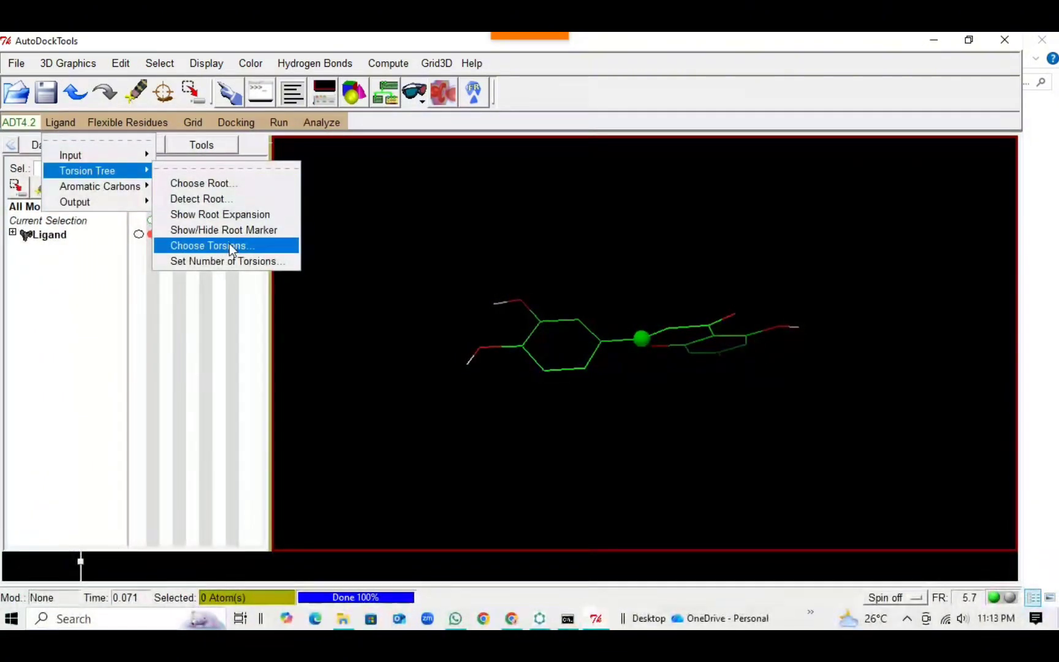
left_click(229, 245)
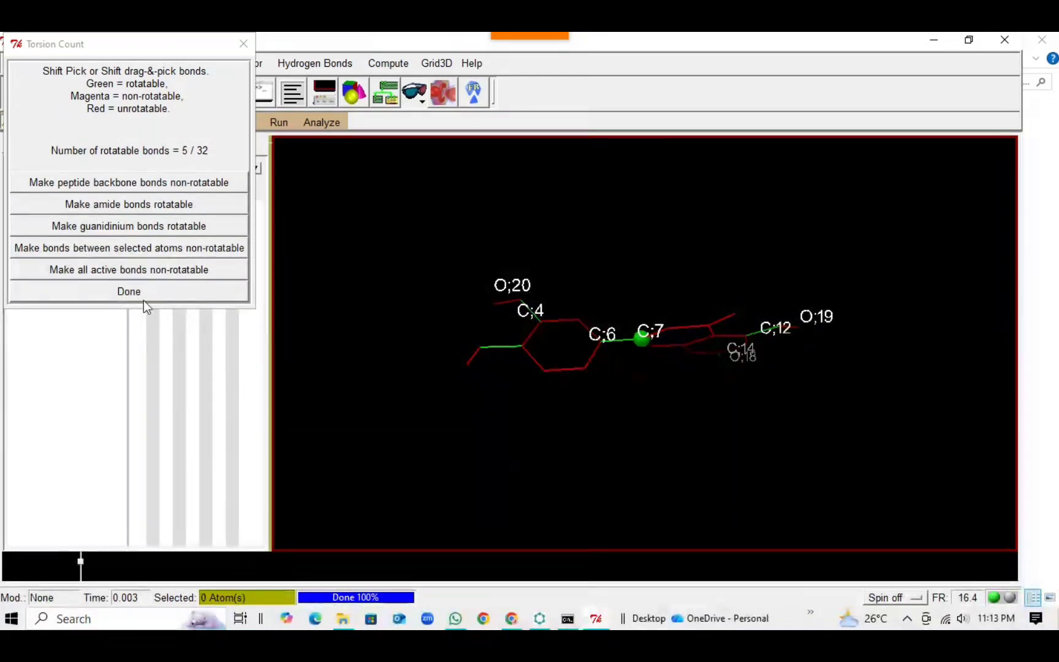
left_click(143, 299)
Save the prepared ligand in PDBQT format as Ligand in the Luteolin folder.
left_click(72, 128)
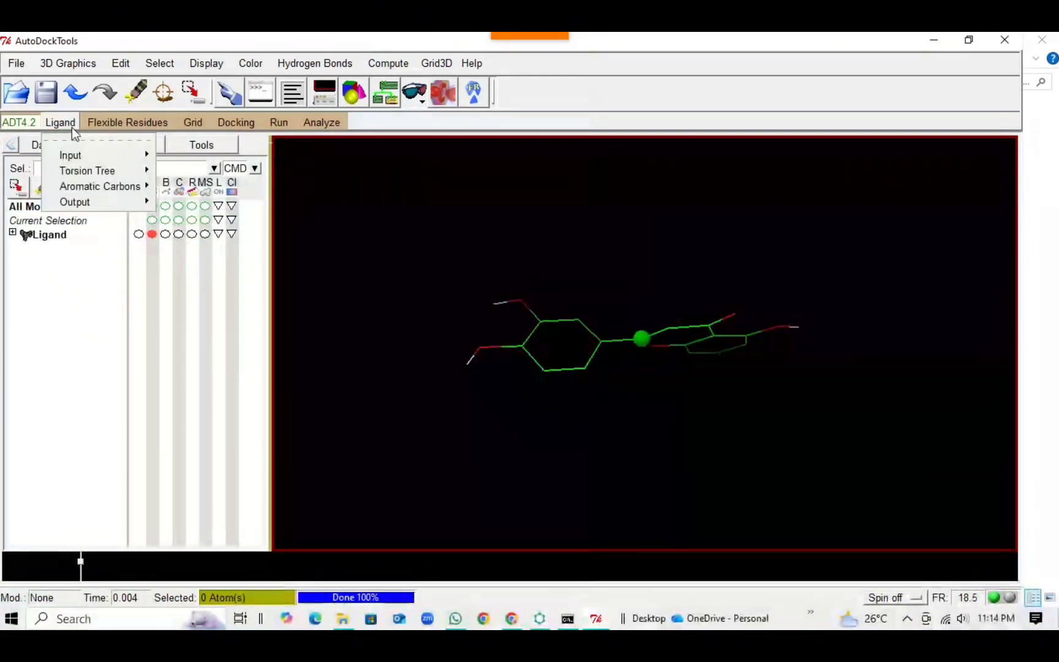
mouse_move(104, 198)
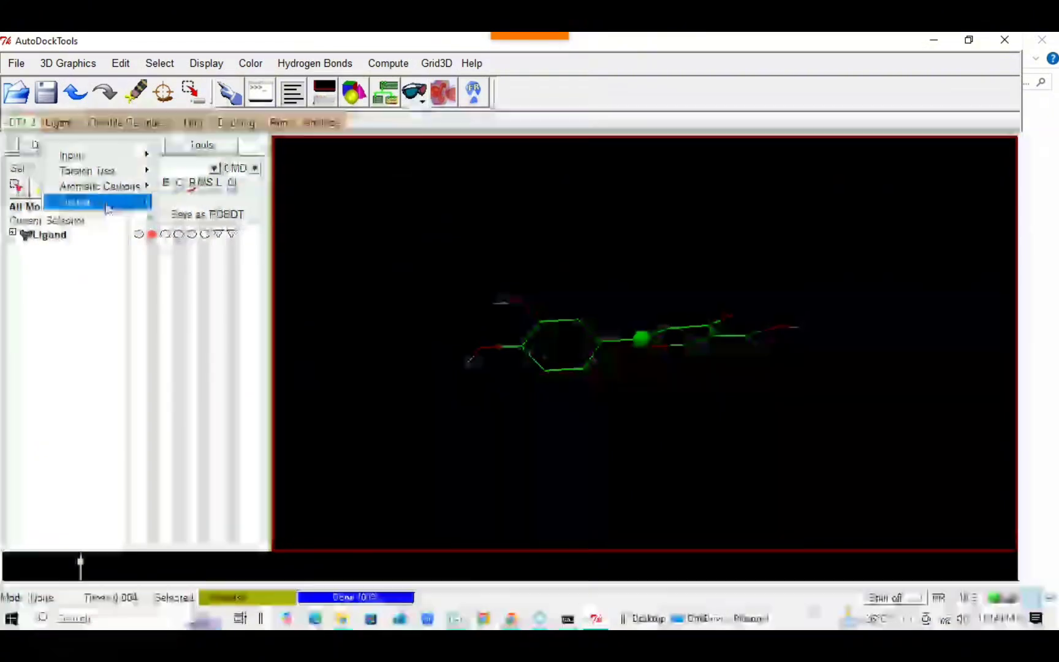
left_click(170, 212)
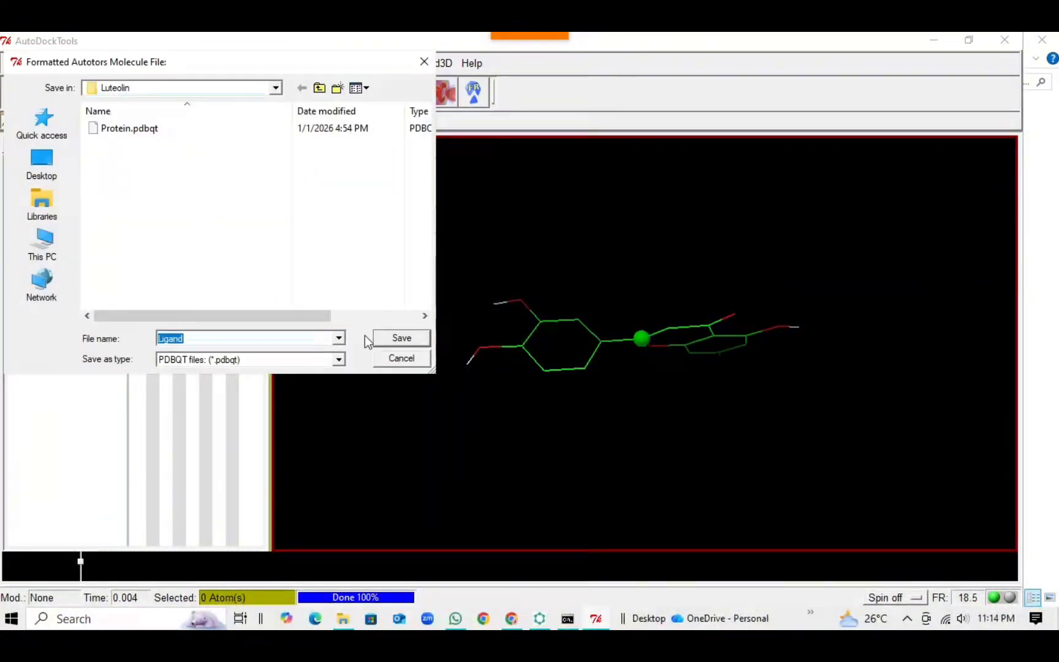
left_click(404, 335)
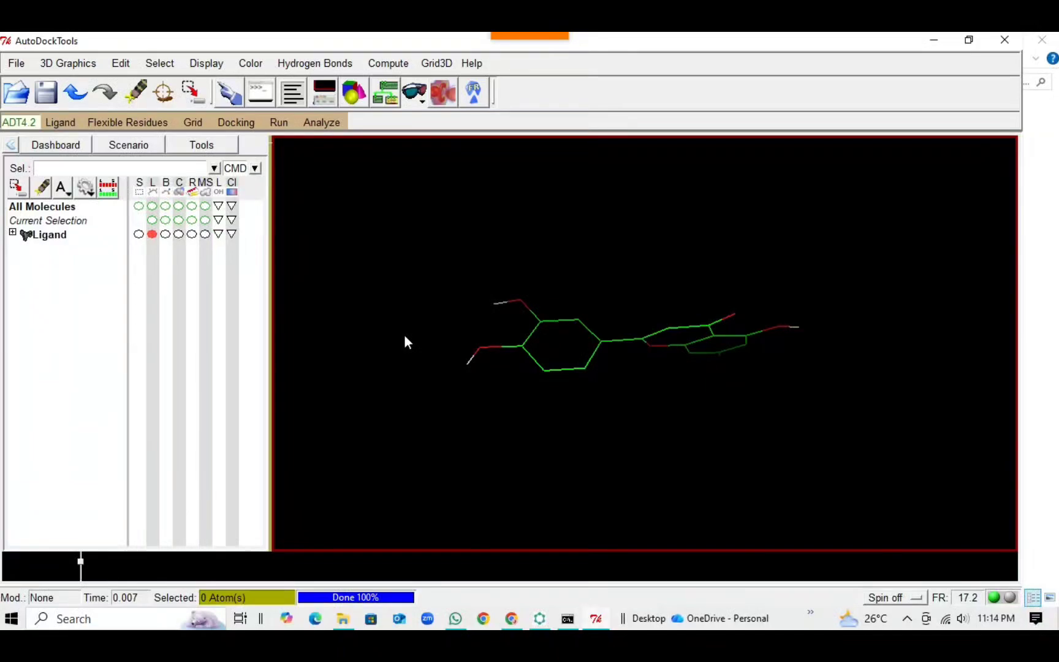
Load the existing grid parameter file pro.gpf from the Luteolin folder.
left_click(191, 123)
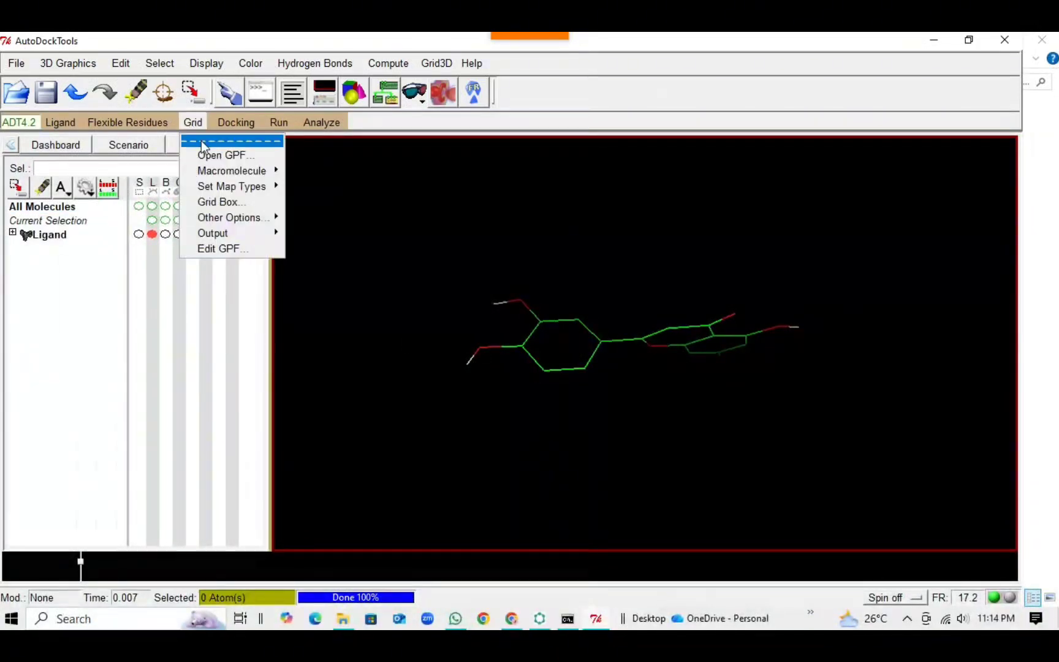
left_click(204, 153)
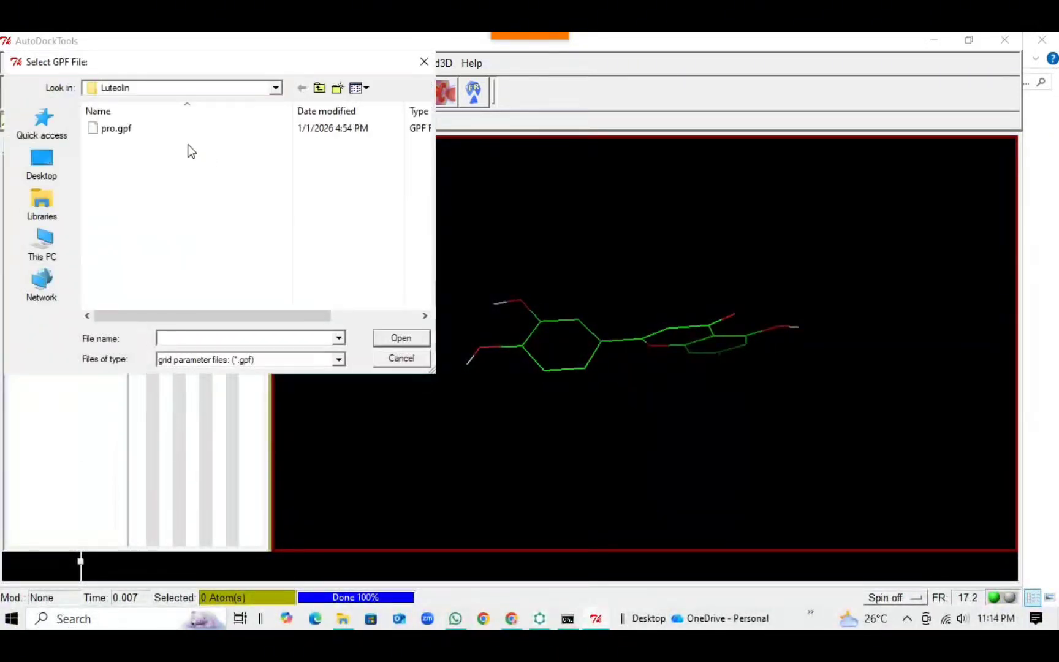
left_click(166, 130)
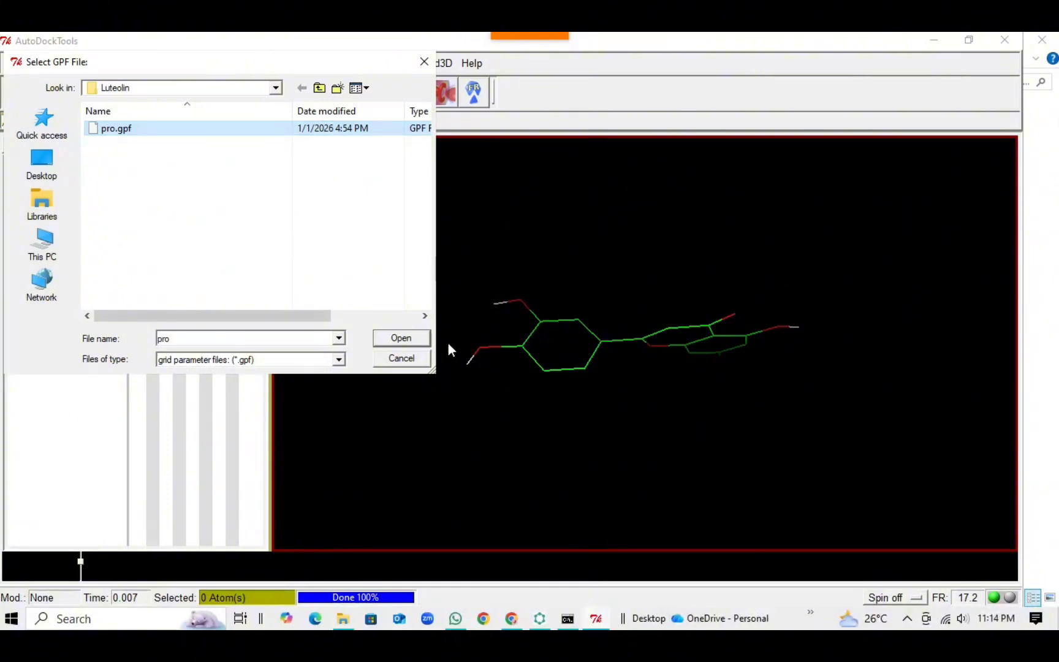
left_click(422, 334)
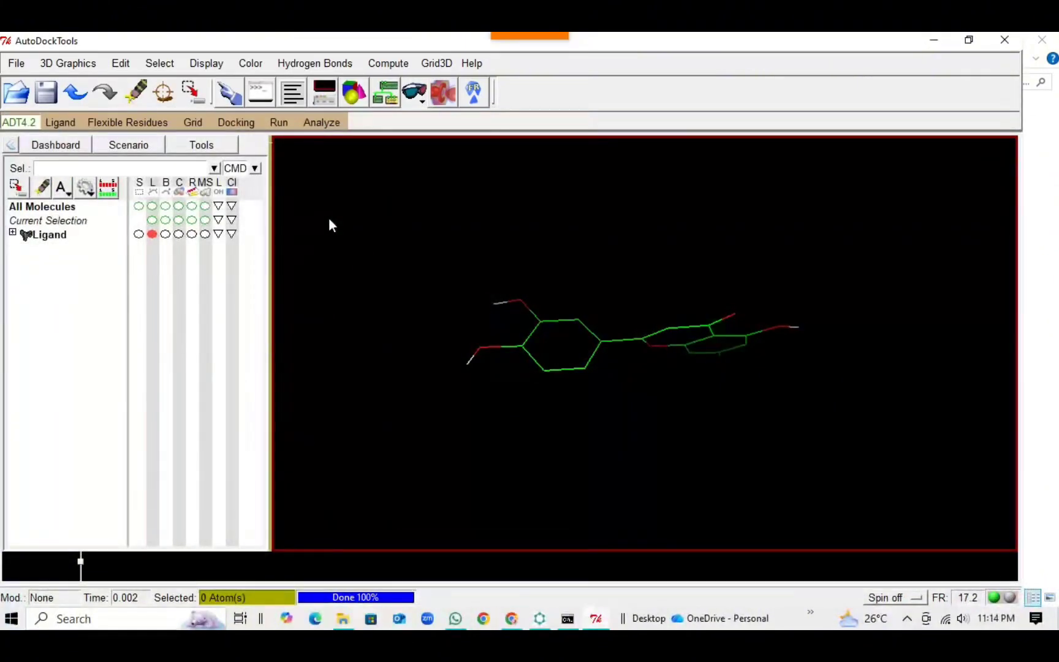
Open Protein.pdbqt as the grid macromolecule, preserving its existing charges, and dismiss the initialization warning.
left_click(192, 122)
mouse_move(228, 171)
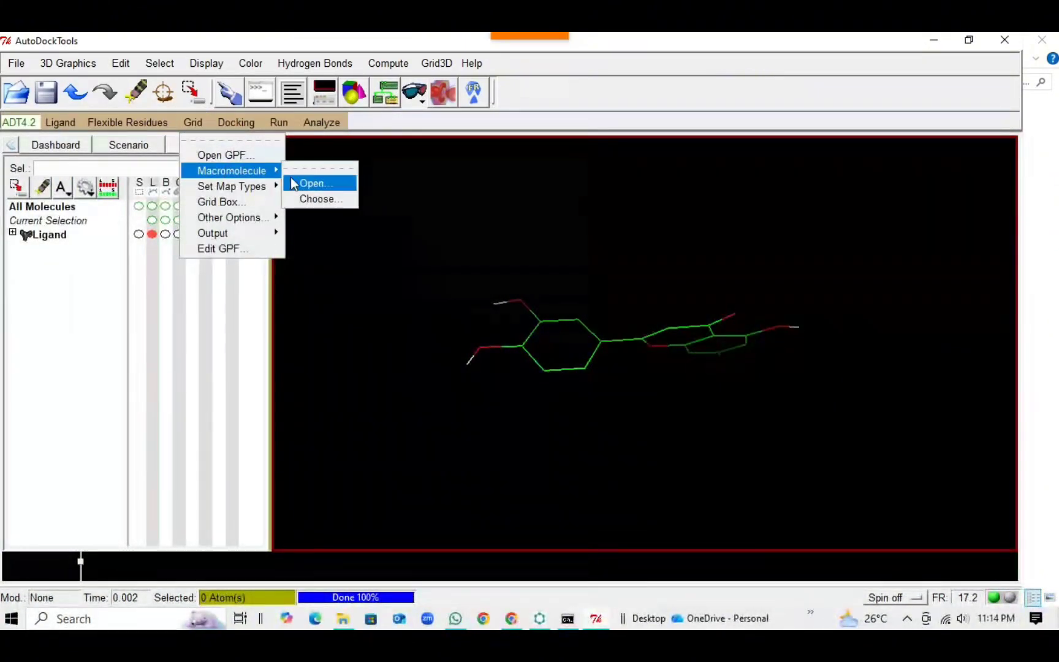
left_click(292, 179)
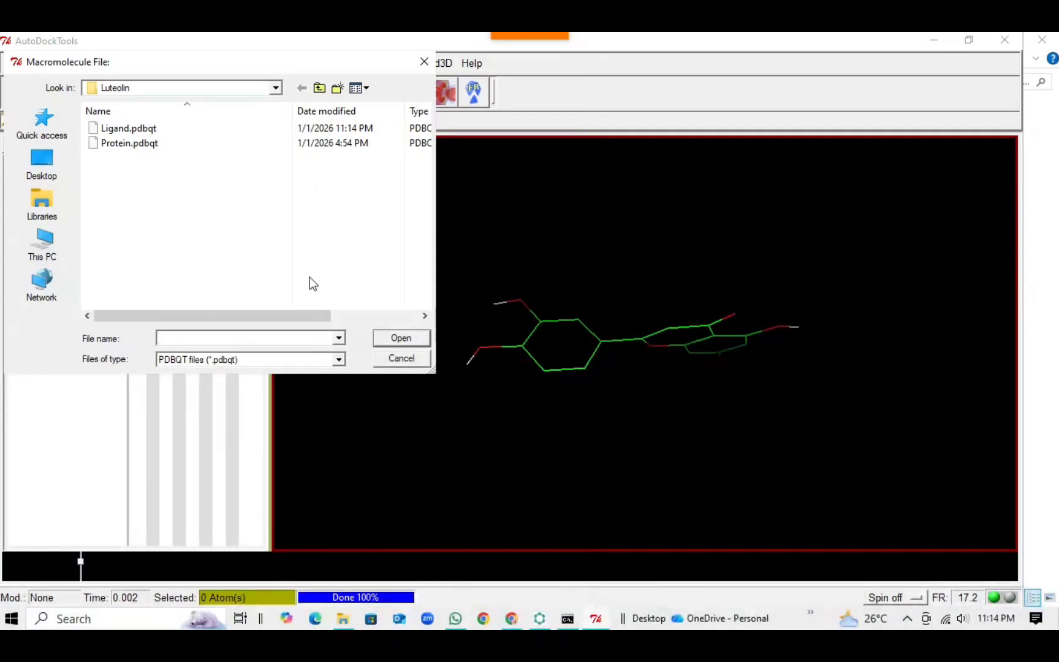
left_click(165, 146)
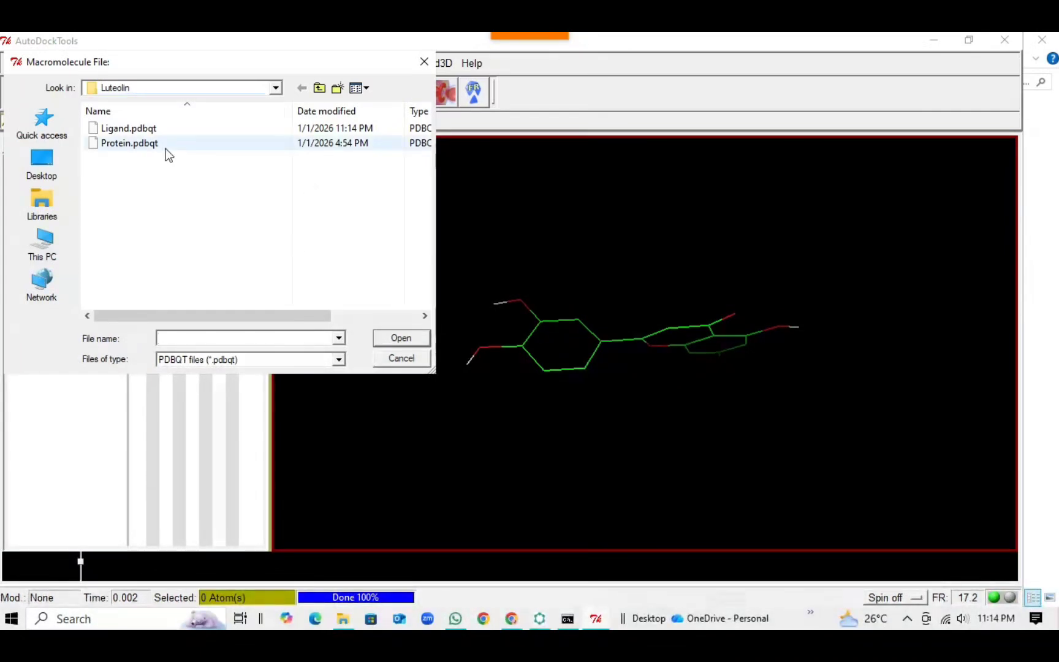
left_click(383, 336)
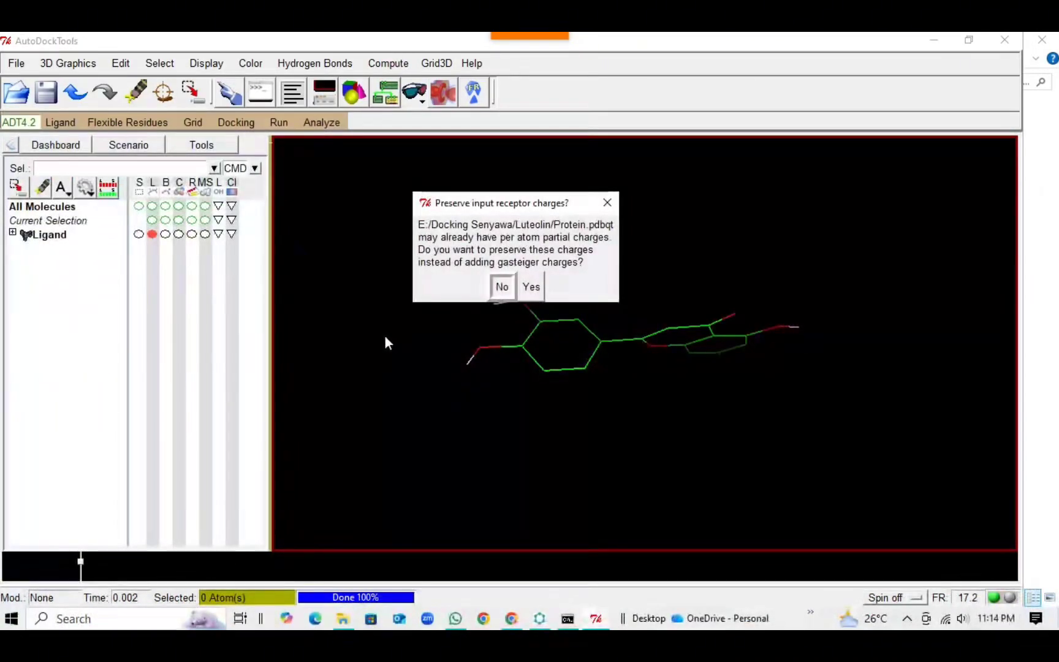
left_click(528, 283)
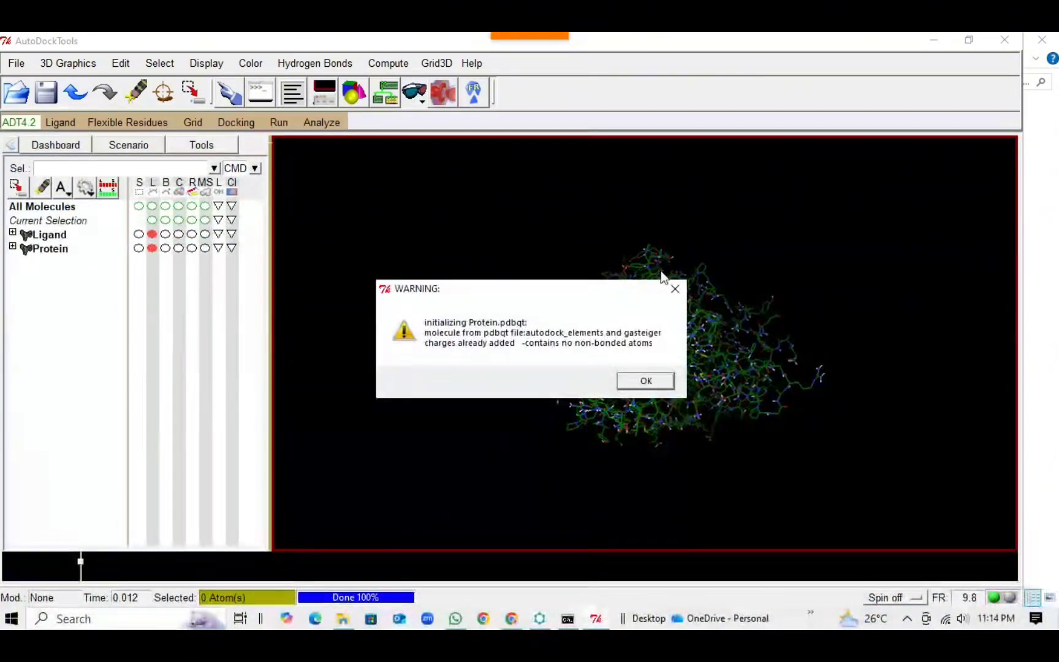
left_click(656, 382)
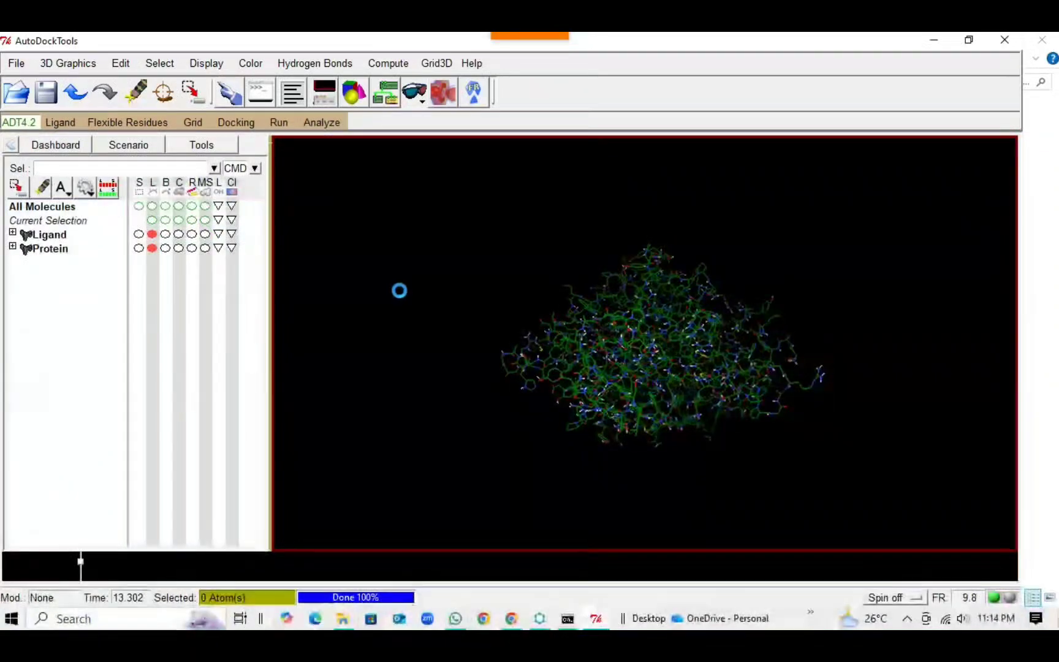
Set the grid map types from the ligand file Ligand.pdbqt, accepting Ligand-2 as its new name.
left_click(193, 122)
mouse_move(262, 181)
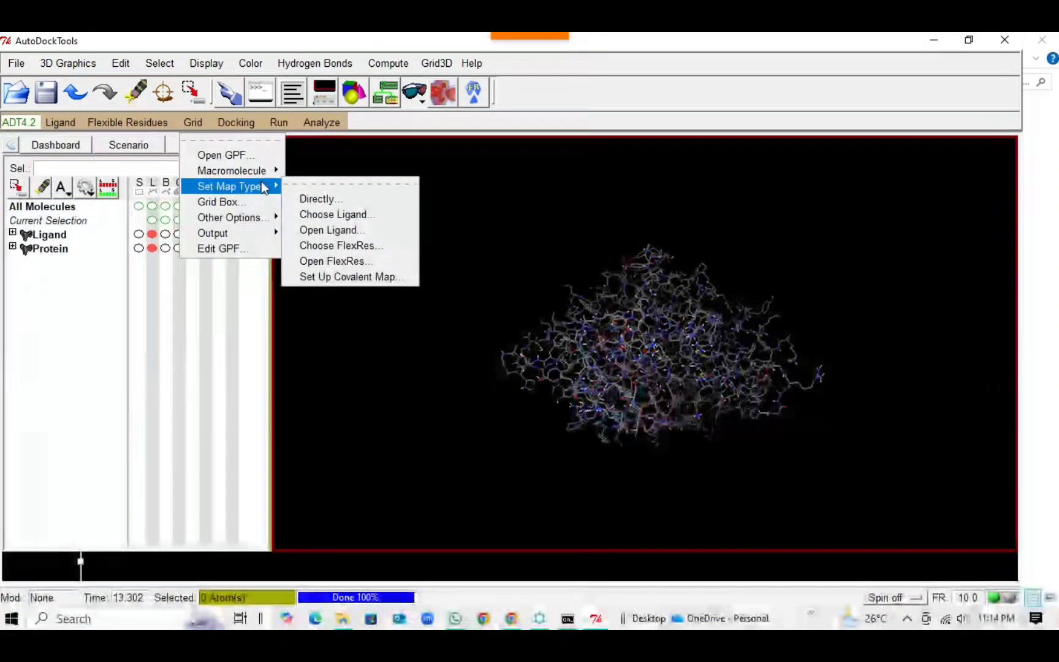
left_click(313, 228)
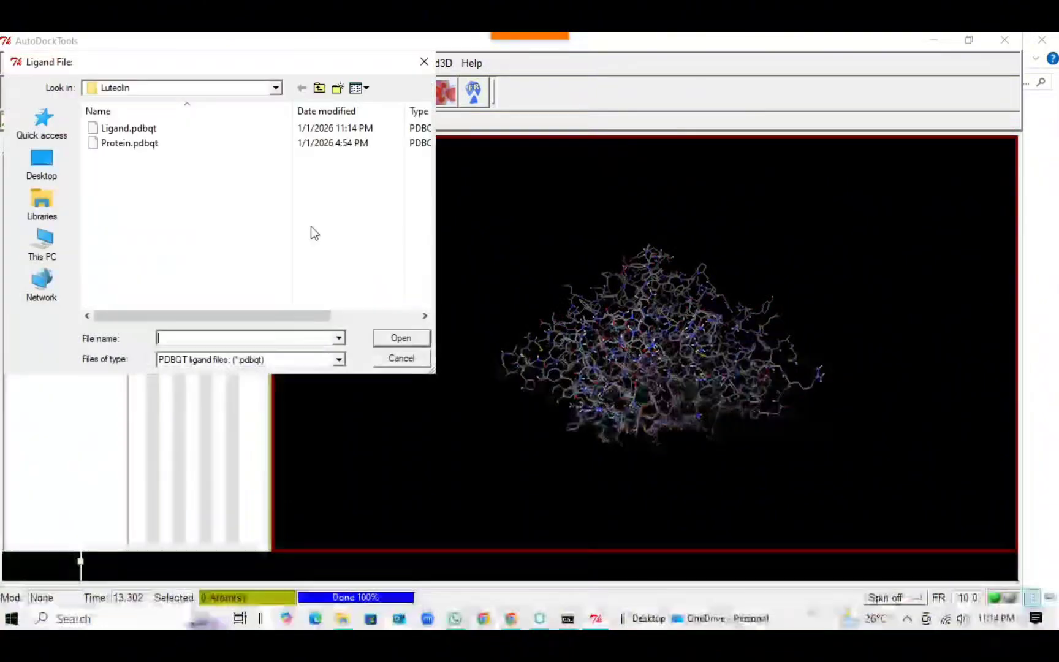
left_click(181, 128)
left_click(384, 338)
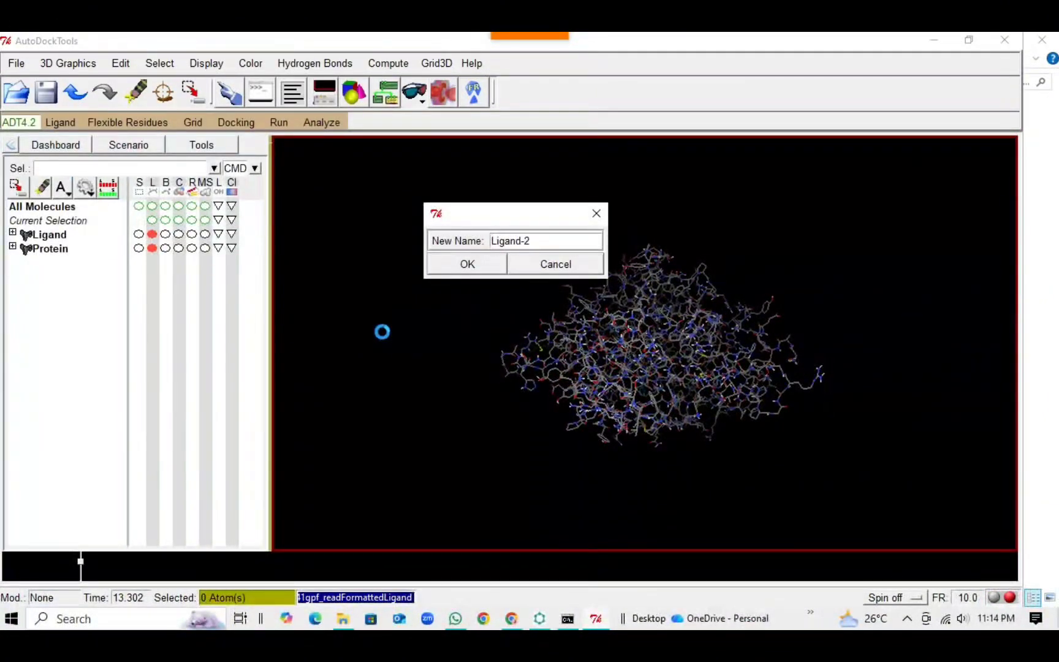
left_click(477, 270)
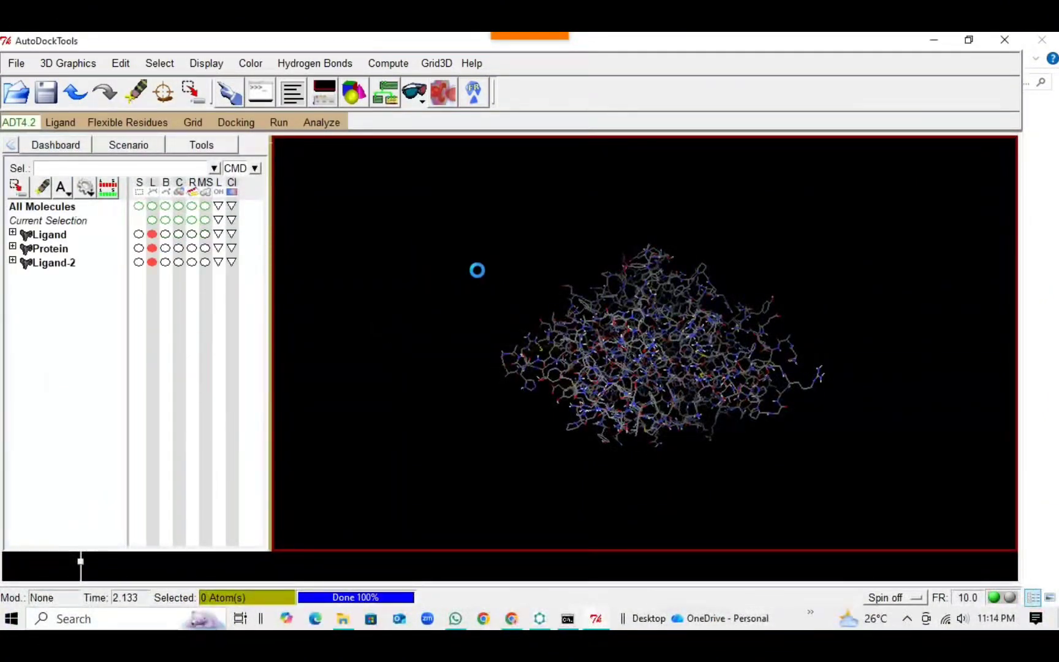
Save the grid parameter file as pro in the Luteolin folder, replacing the existing pro.gpf.
left_click(193, 127)
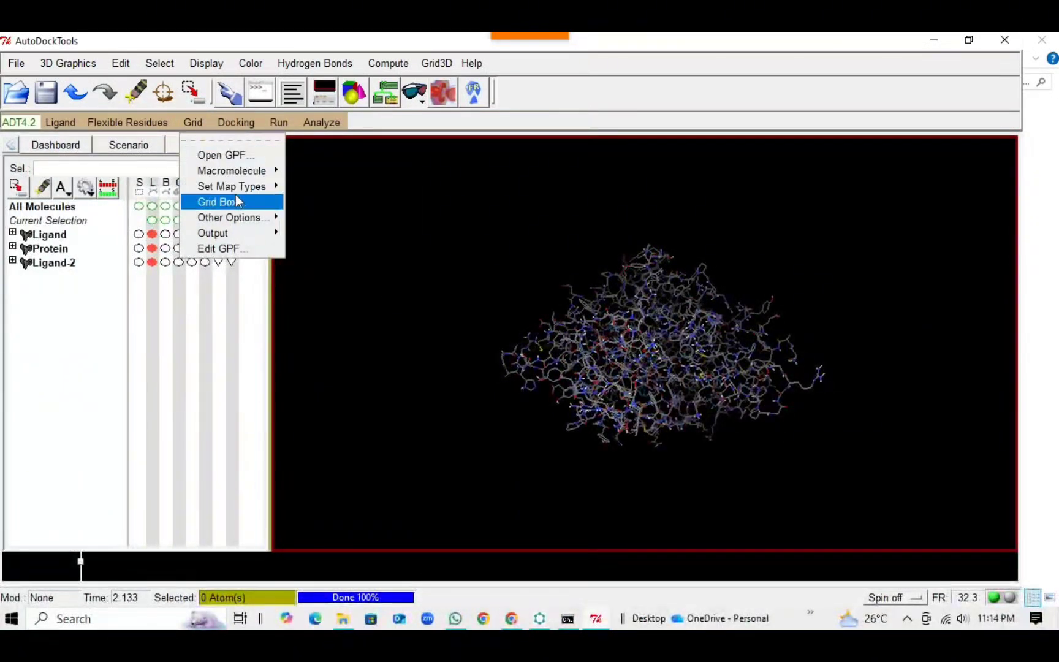
mouse_move(238, 233)
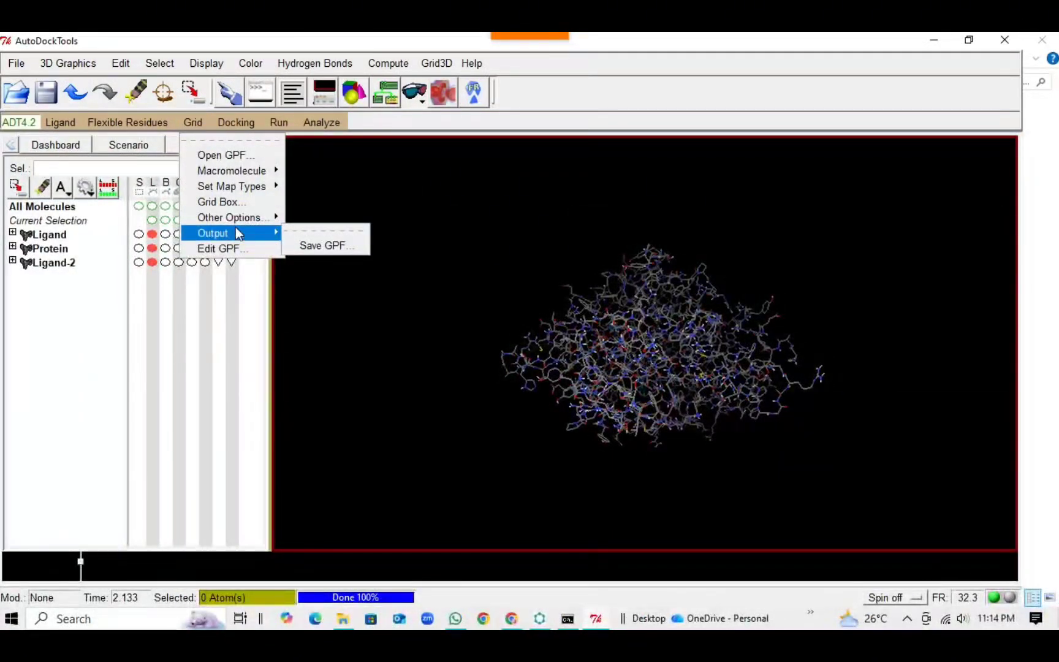
left_click(305, 244)
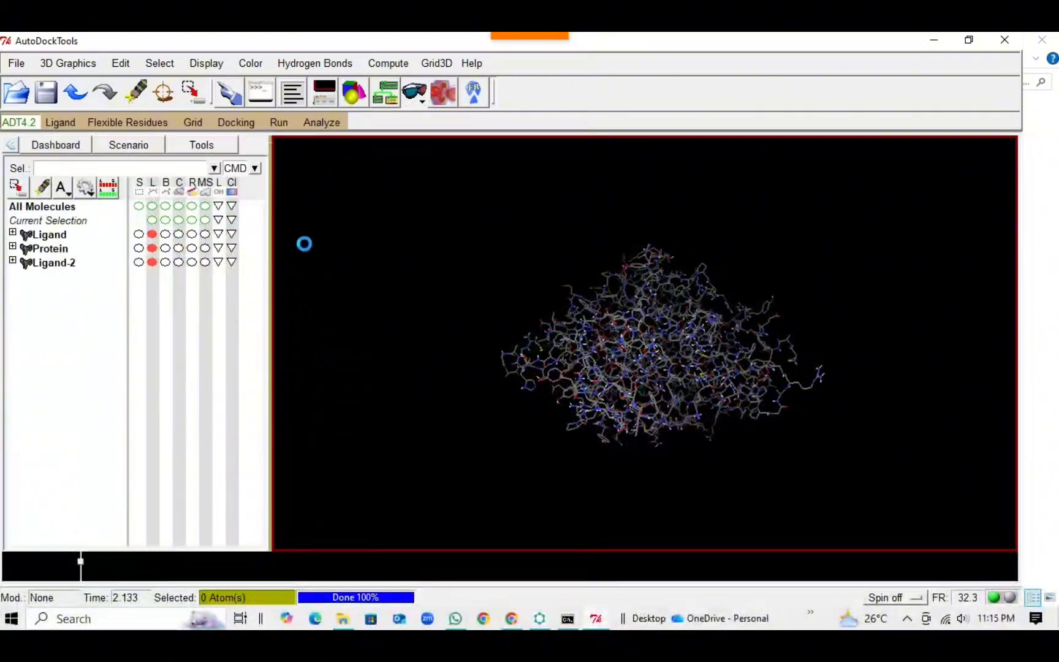
left_click(230, 130)
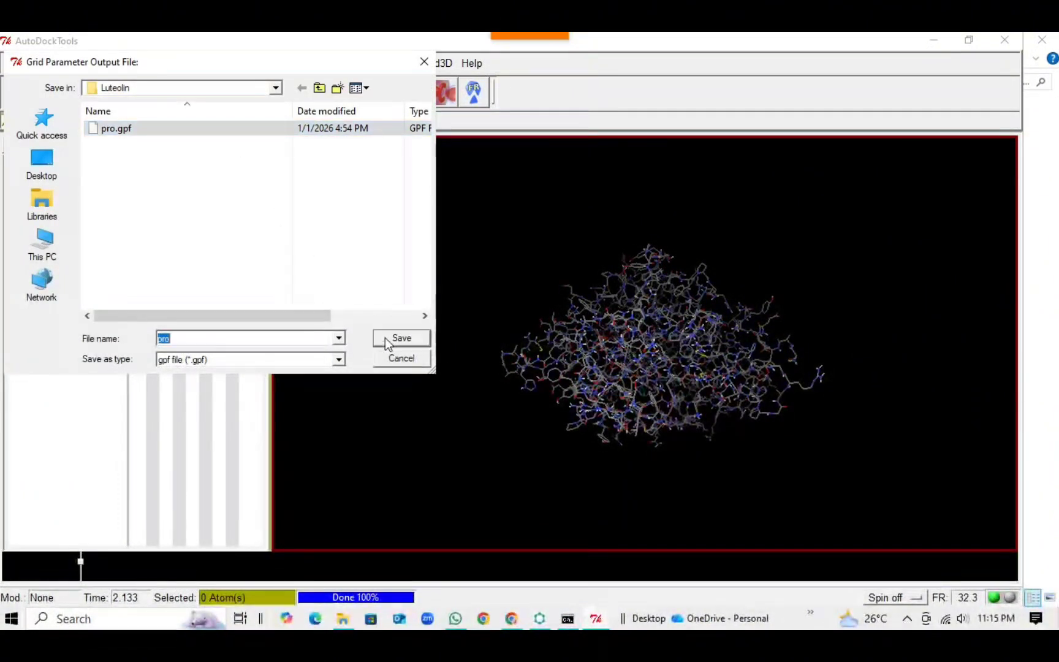
left_click(385, 338)
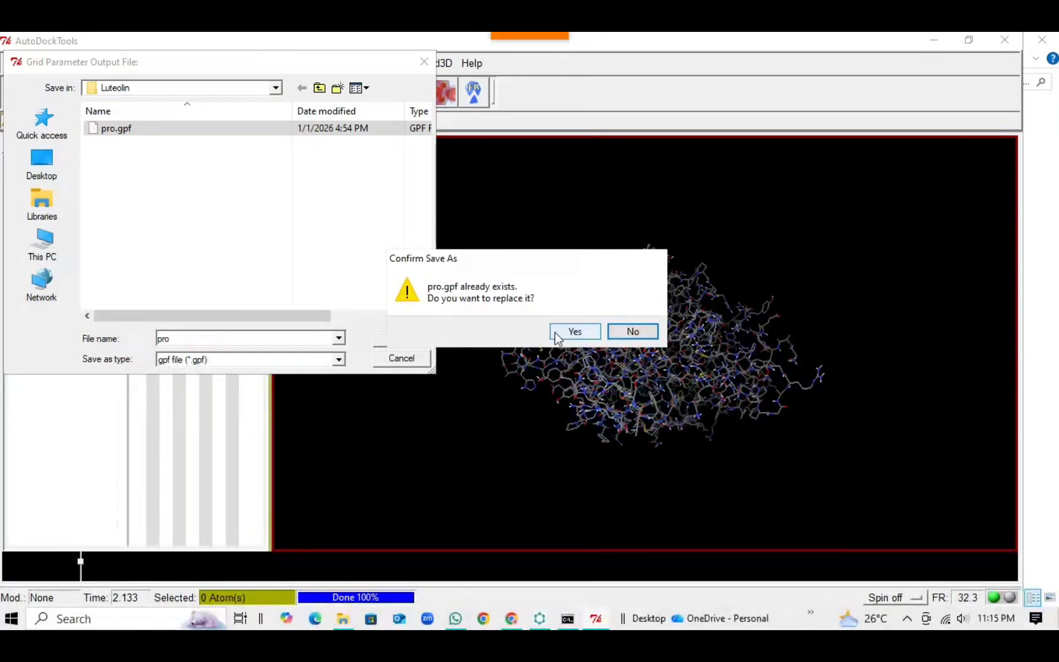
left_click(573, 331)
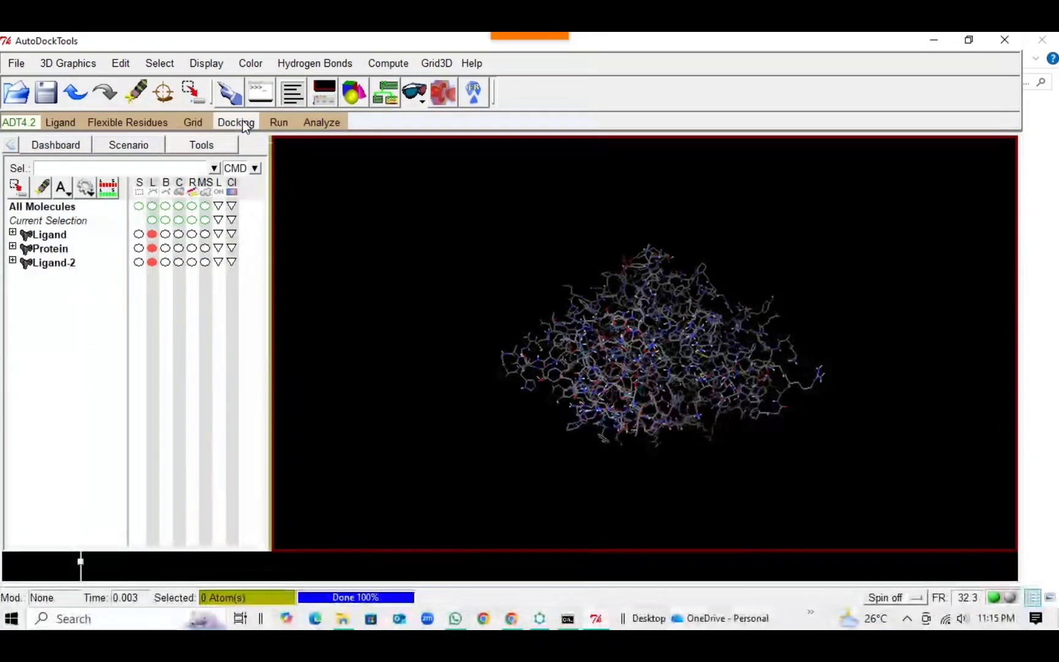
Set up an AutoGrid run with autogrid4 as the program and pro.gpf as the parameter file, both from the Luteolin folder.
left_click(277, 123)
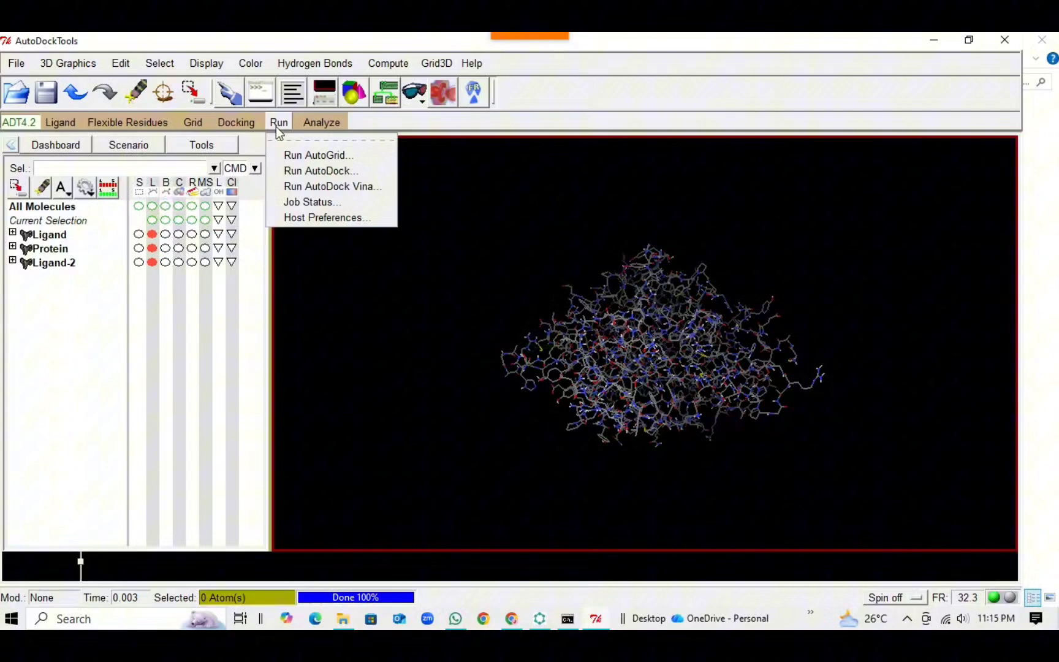
left_click(291, 155)
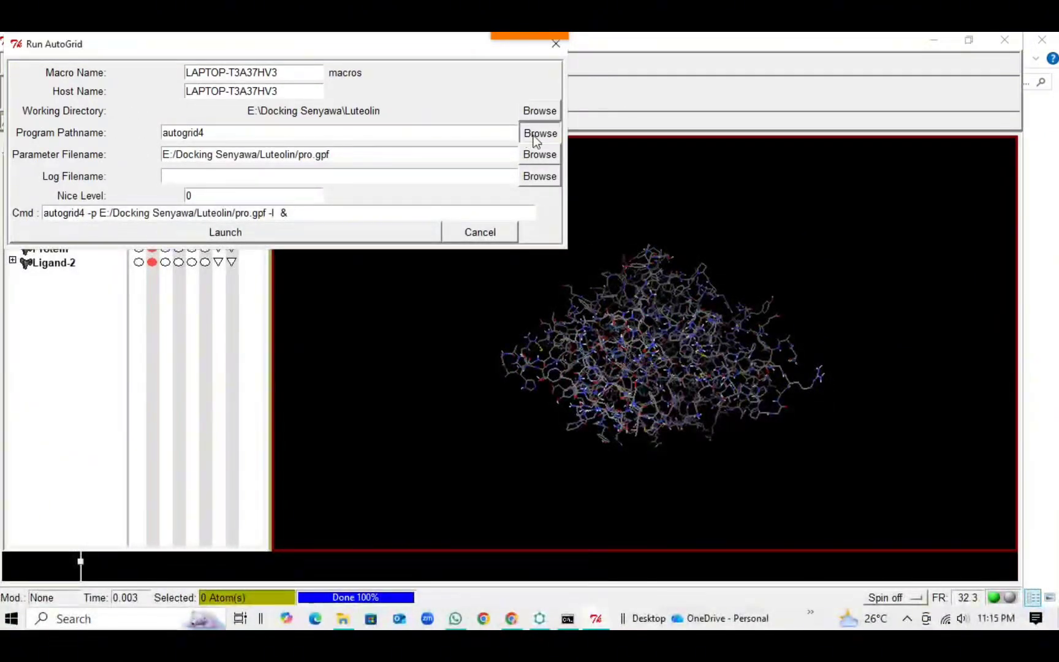
left_click(535, 136)
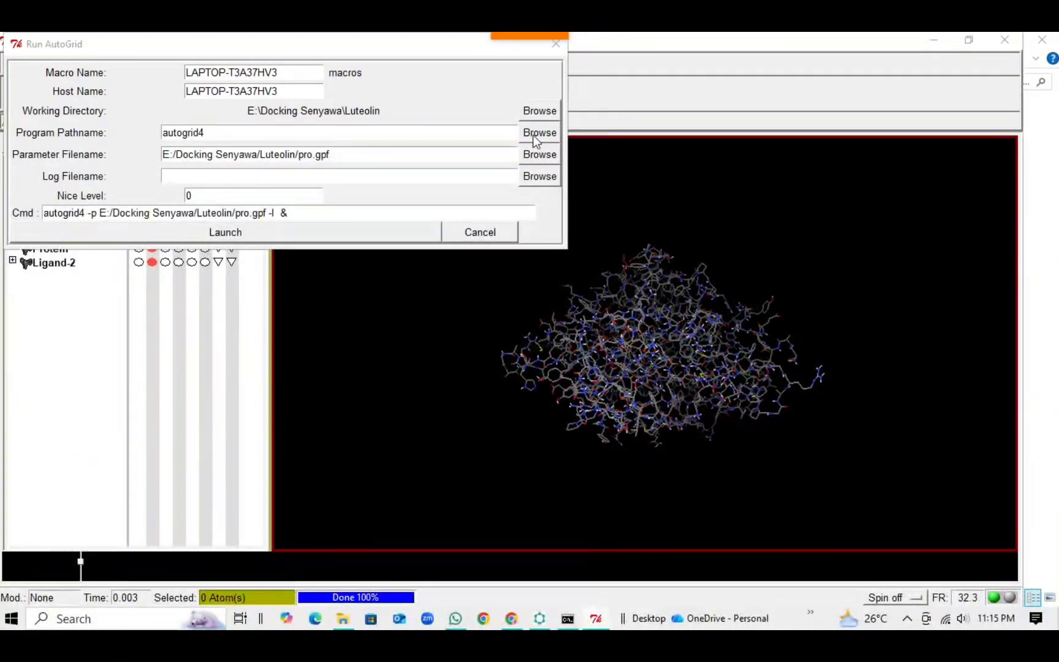
left_click(152, 150)
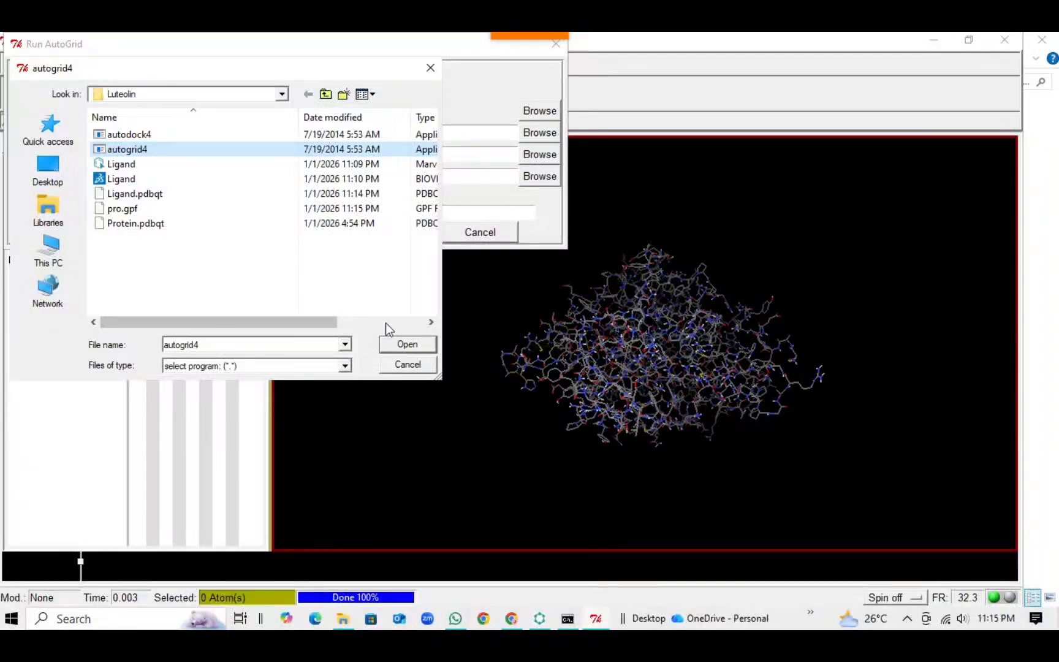
left_click(389, 344)
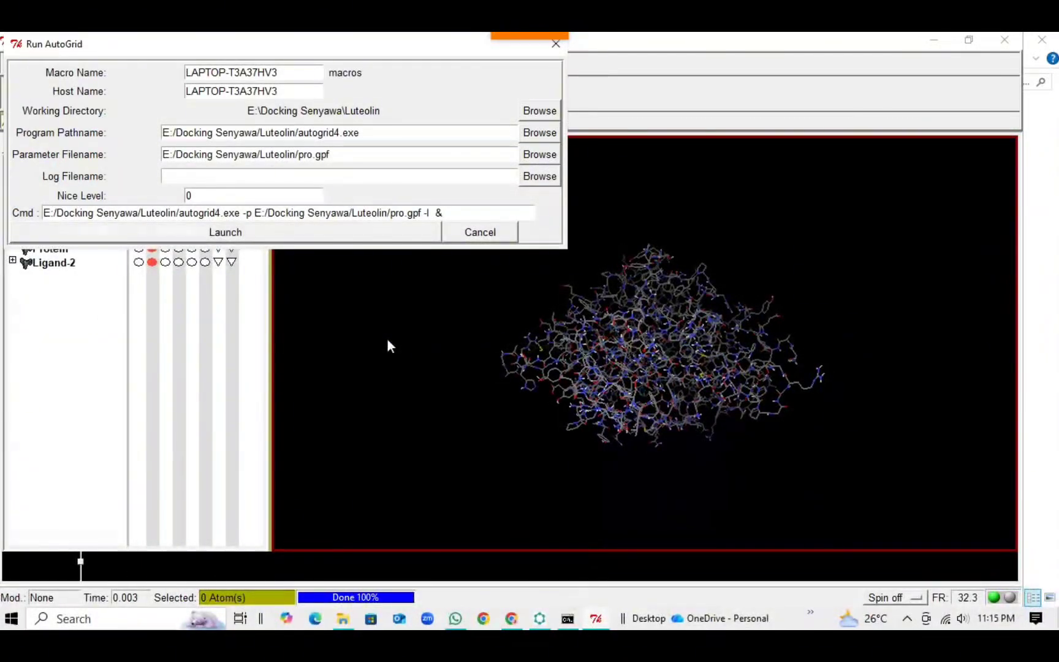
left_click(532, 157)
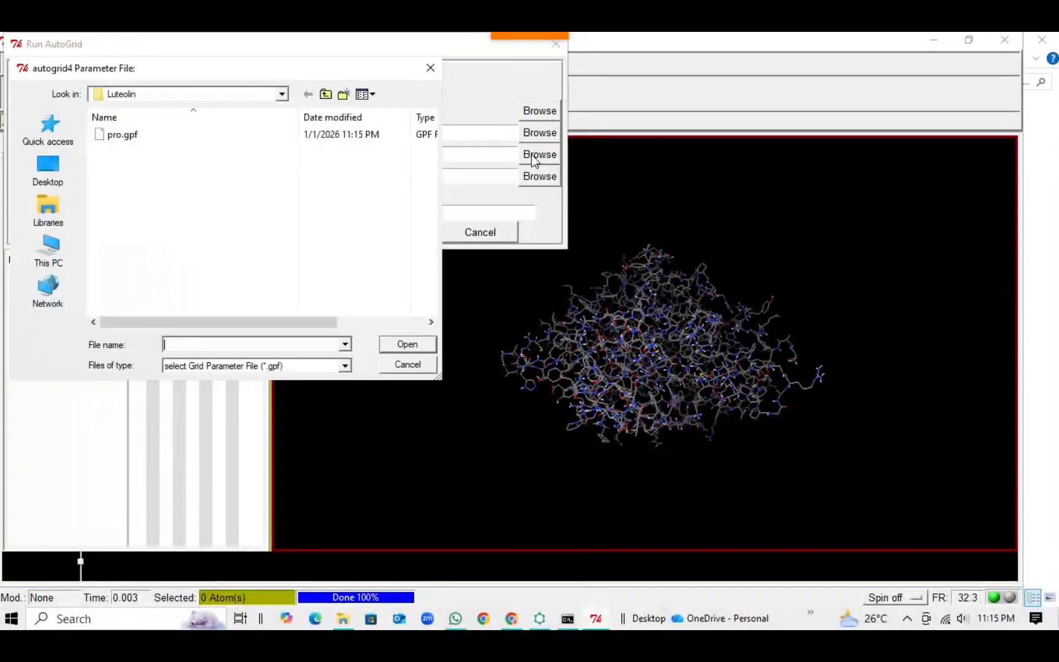
left_click(200, 139)
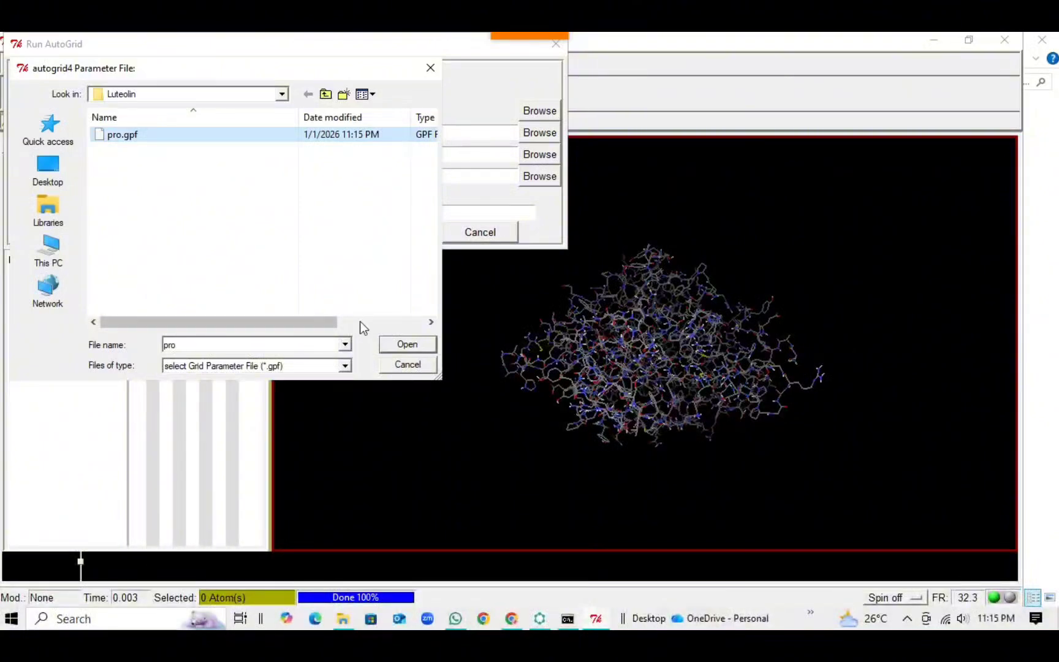
left_click(381, 339)
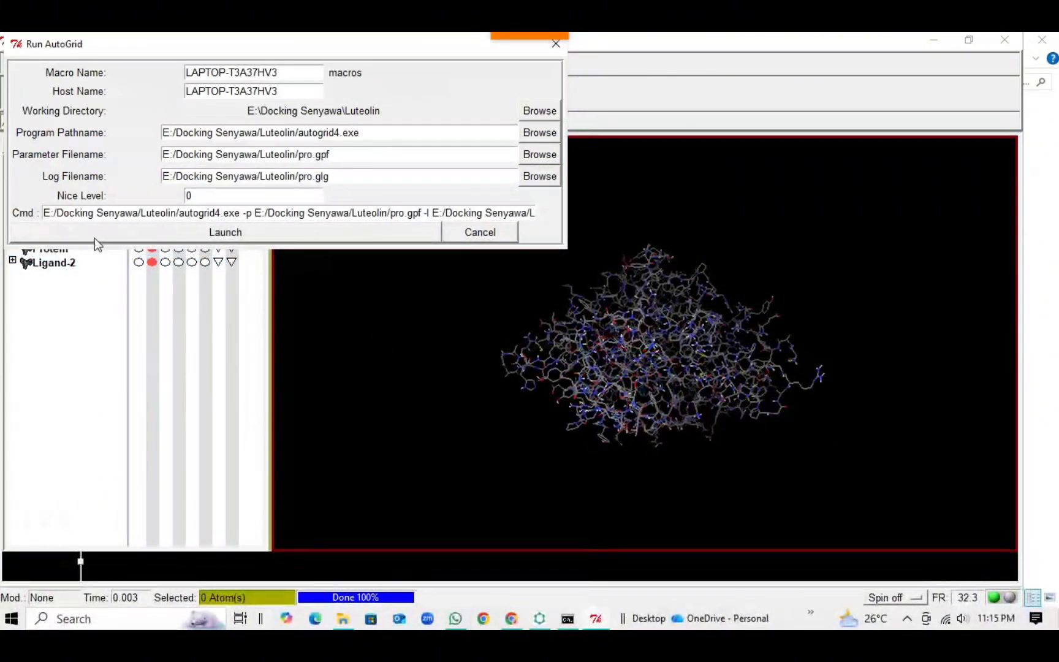
Strip the folder paths from the AutoGrid command so it reads autogrid4.exe -p pro.gpf -l pro.glg &, and launch it.
left_click_drag(44, 212, 181, 213)
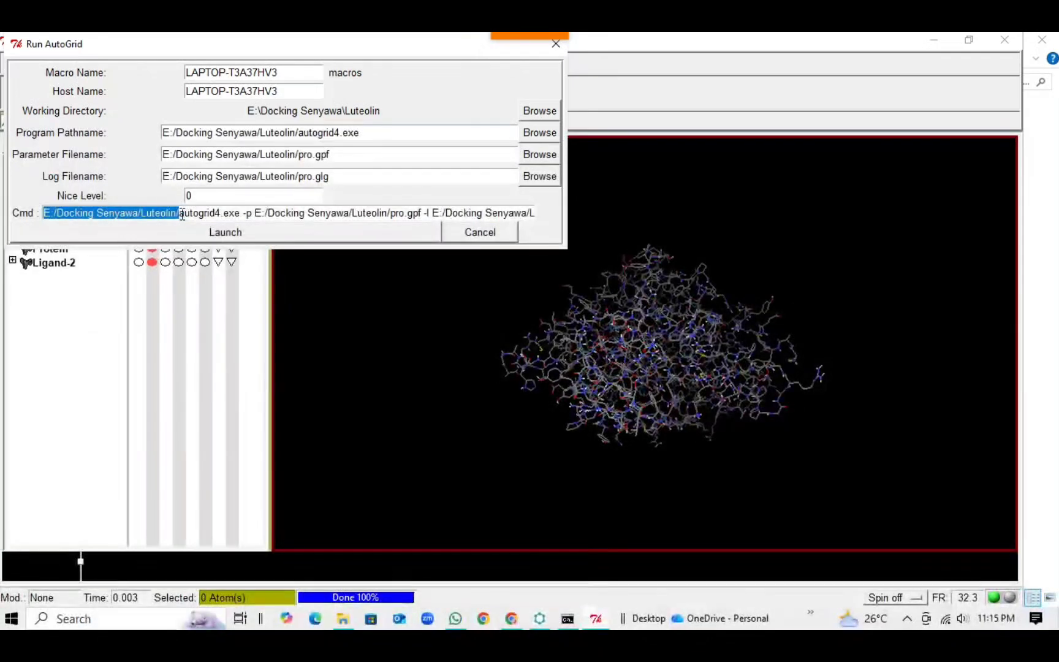
key("BackSpace")
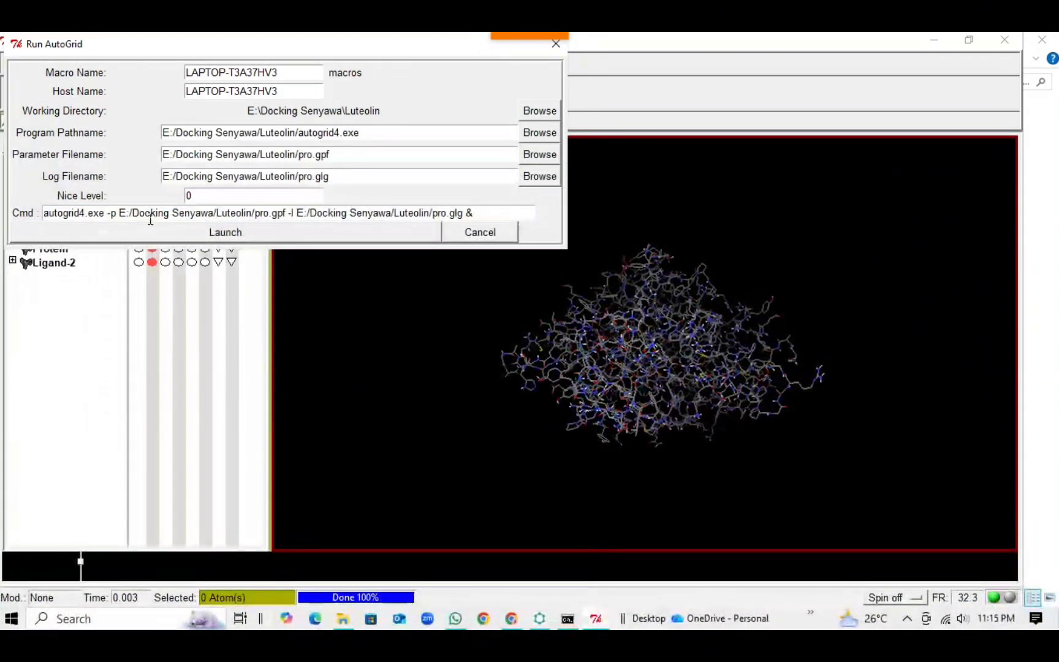
left_click_drag(120, 214, 256, 226)
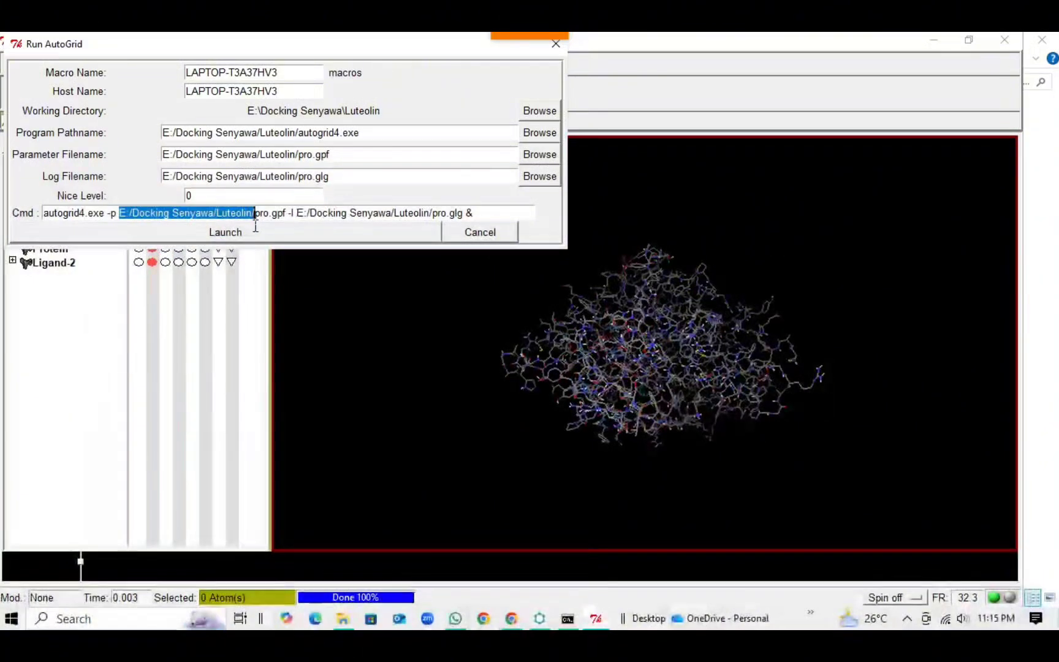
key("BackSpace")
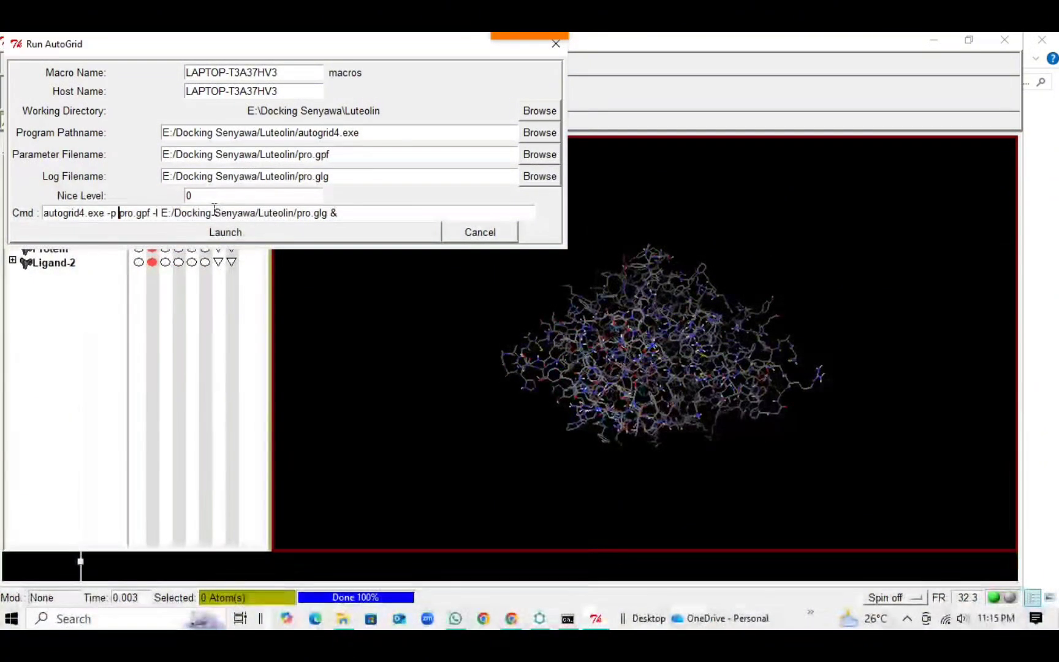
left_click_drag(169, 211, 296, 226)
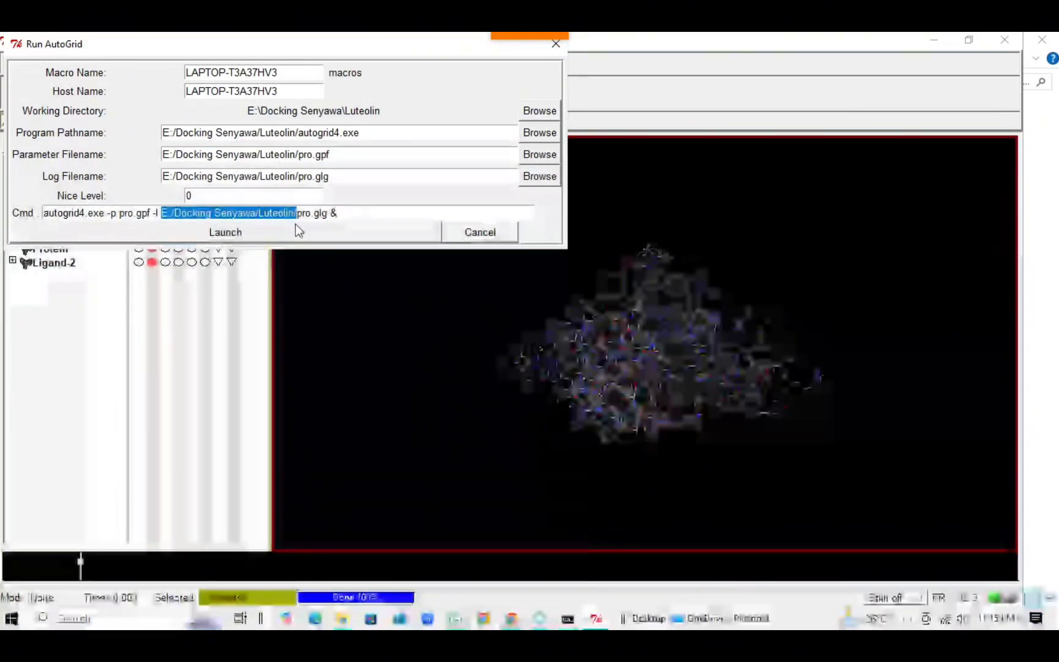
key("BackSpace")
left_click(298, 230)
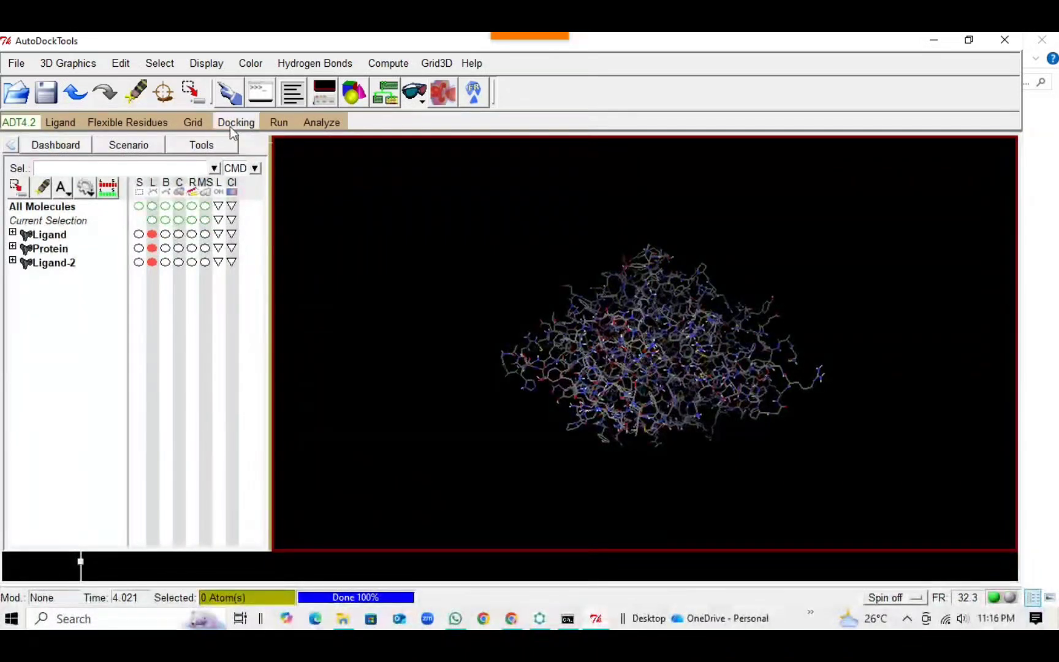
Set Protein.pdbqt from the Luteolin folder as the rigid macromolecule for docking.
left_click(231, 124)
mouse_move(342, 192)
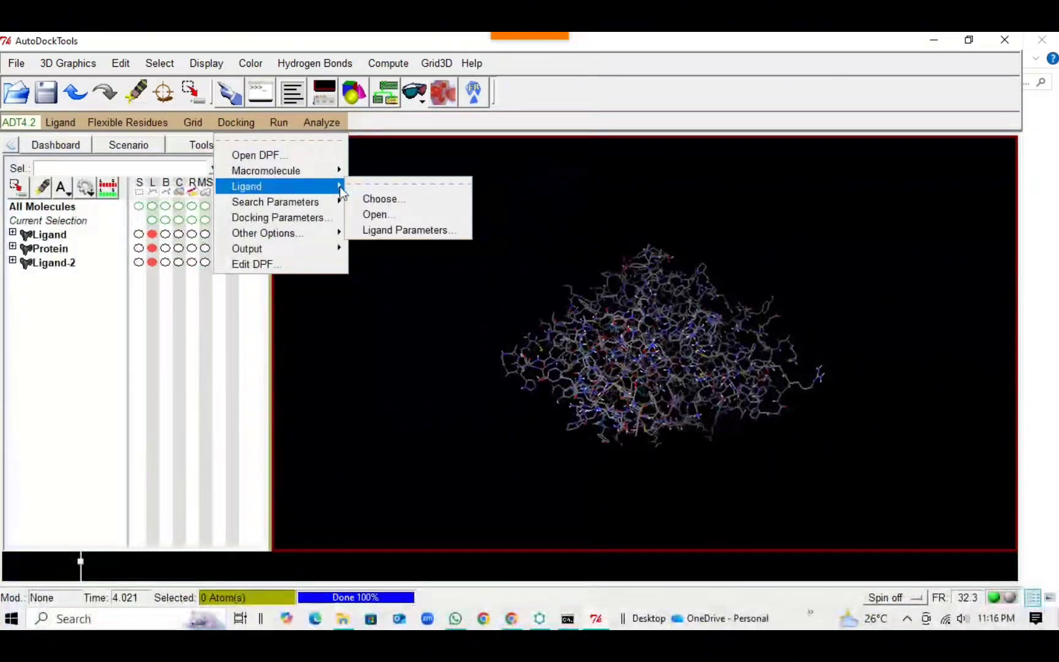
mouse_move(334, 170)
left_click(375, 182)
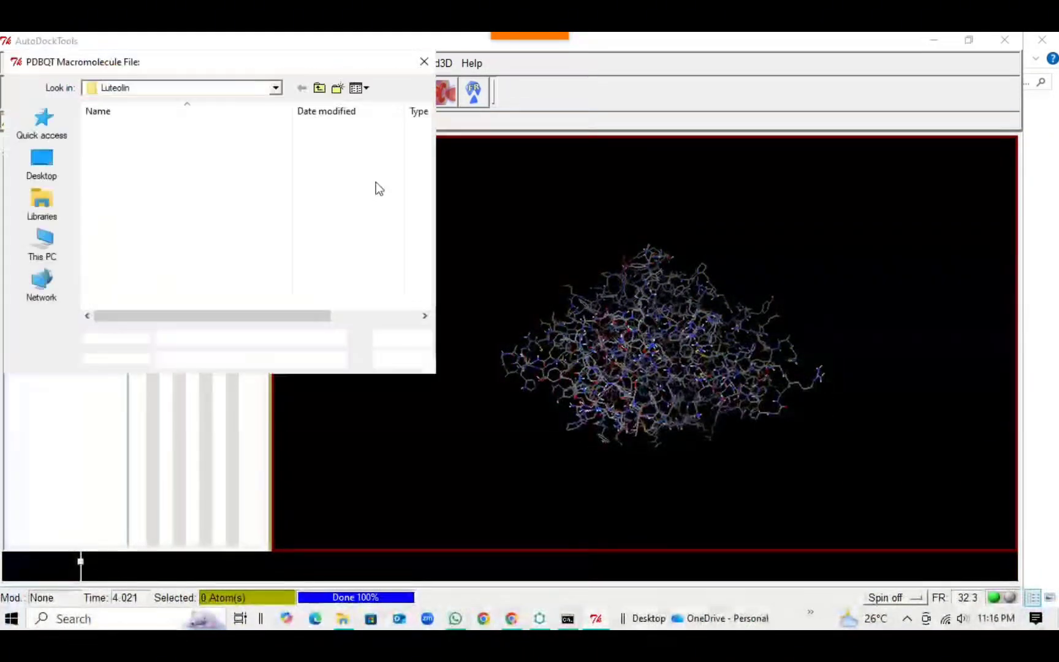
left_click(195, 145)
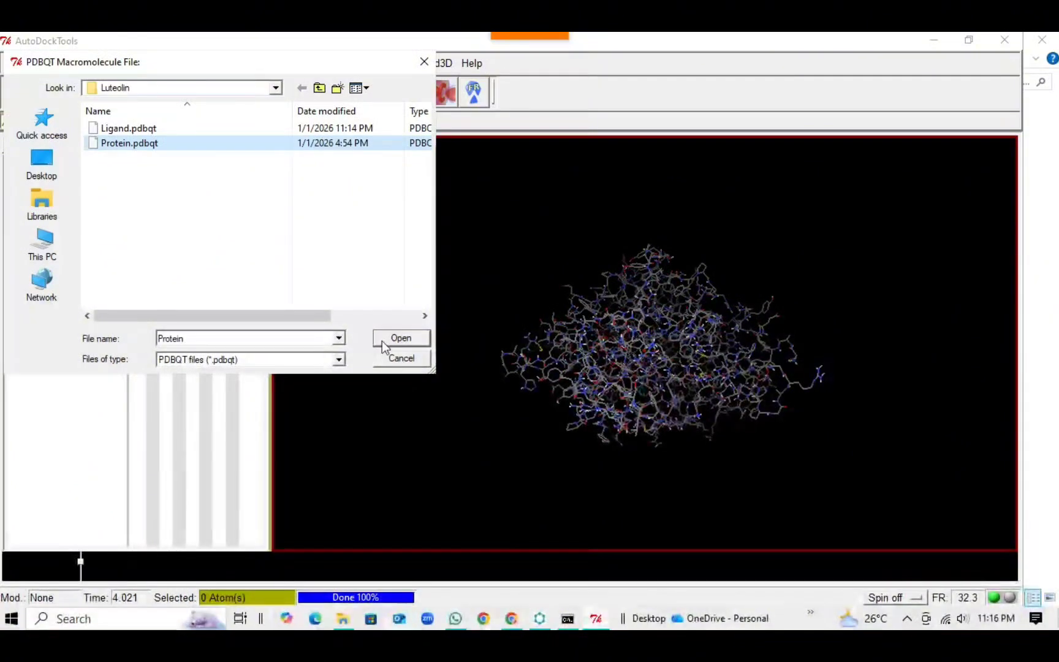
left_click(382, 341)
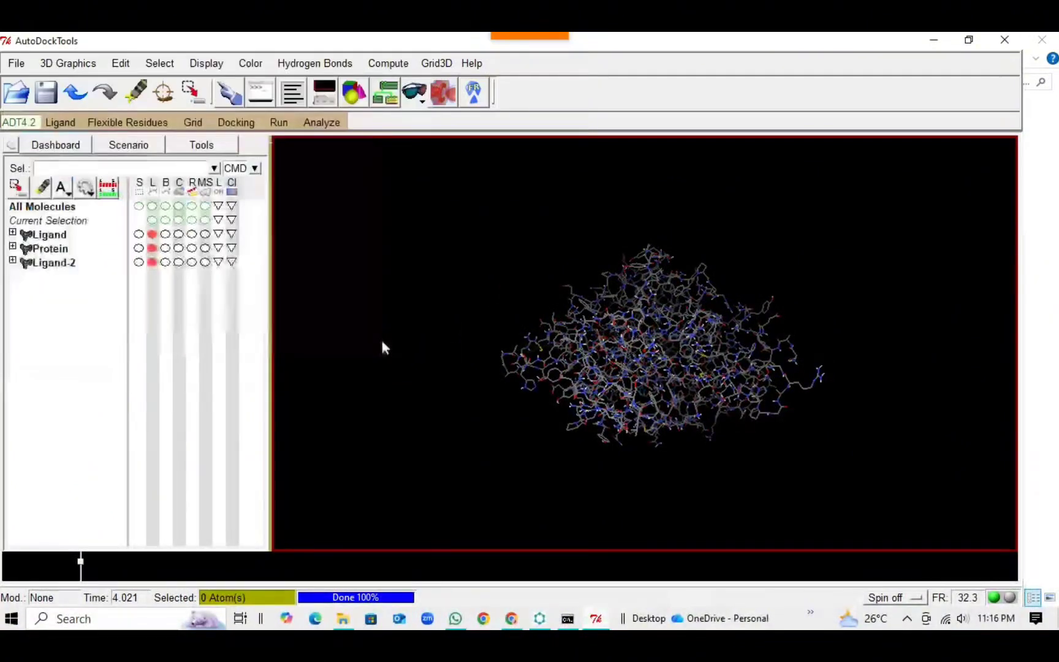
Open Ligand.pdbqt as the docking ligand and accept its default ligand parameters.
left_click(237, 125)
mouse_move(258, 190)
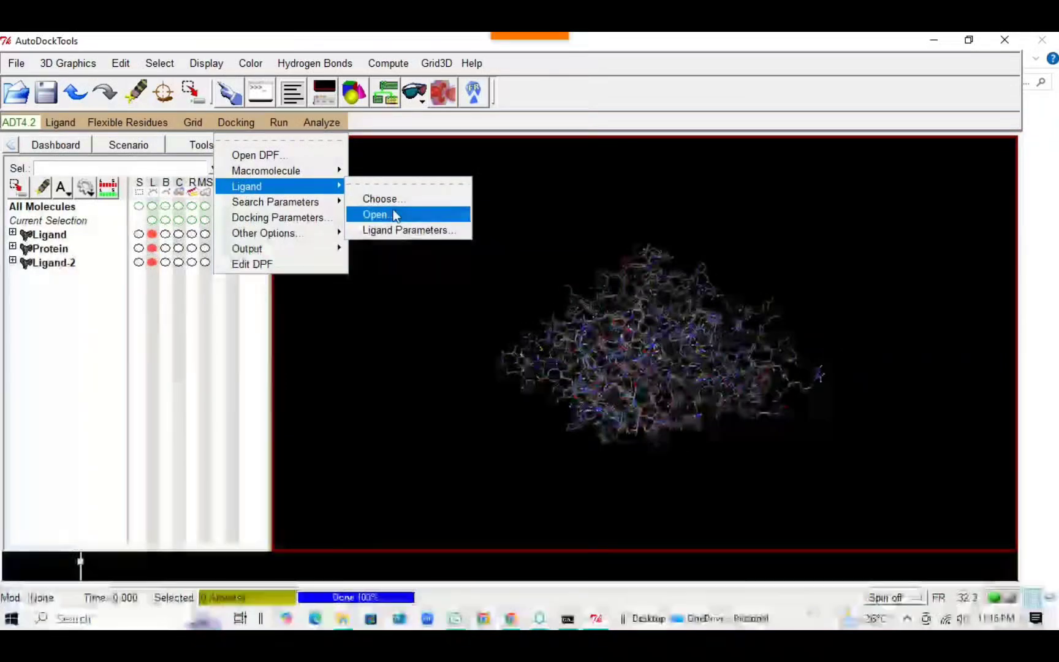
left_click(393, 213)
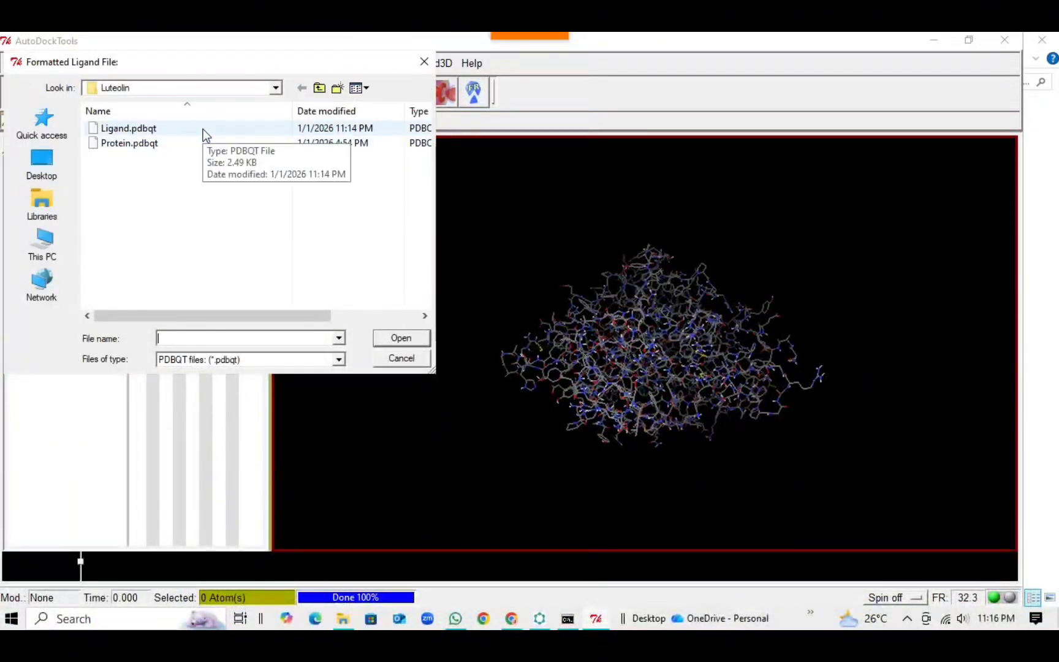
left_click(203, 130)
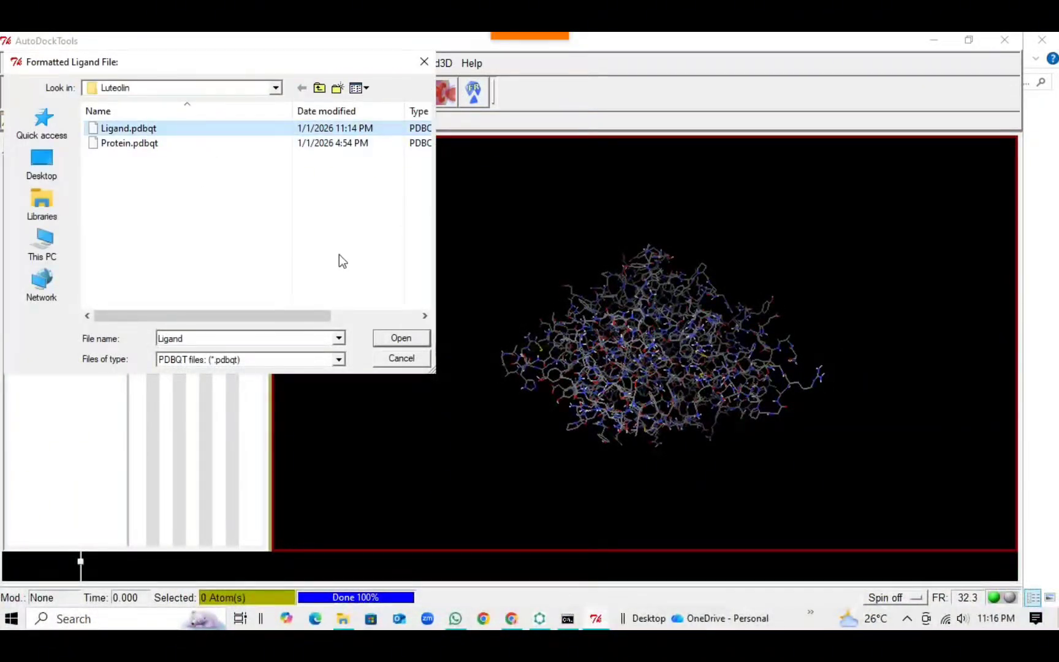
left_click(399, 339)
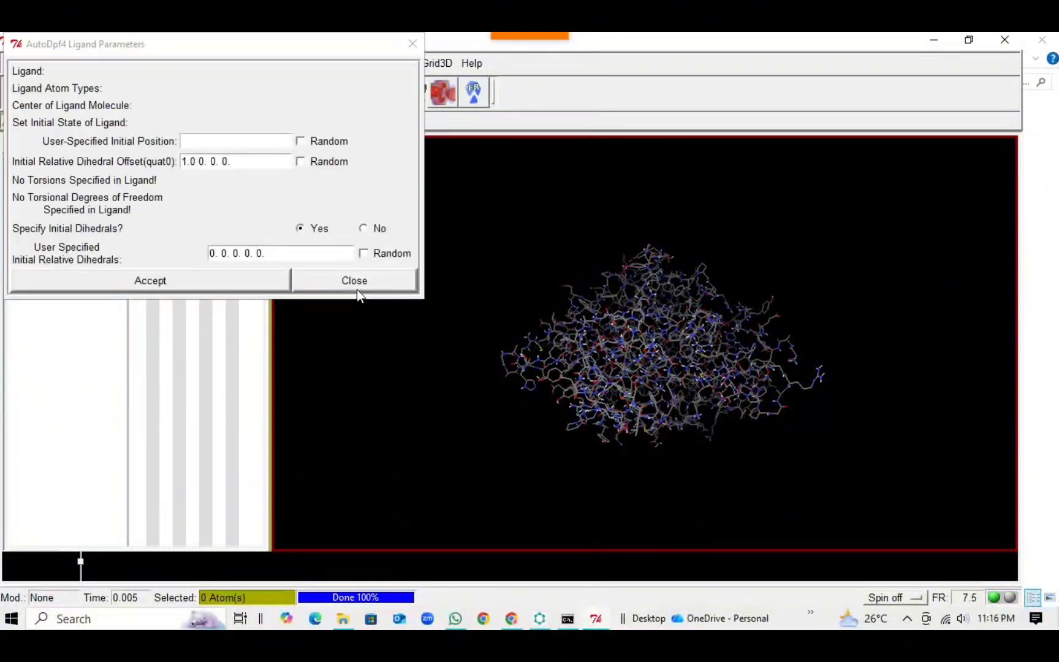
left_click(207, 269)
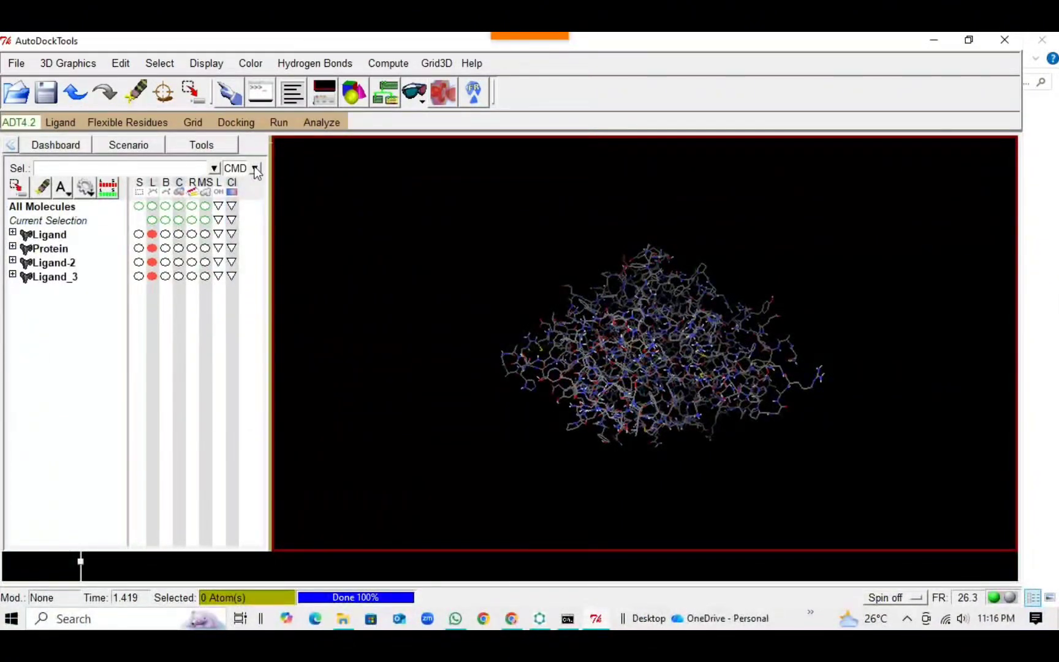
Accept the default genetic algorithm search parameters and the default docking run options.
left_click(244, 122)
mouse_move(274, 201)
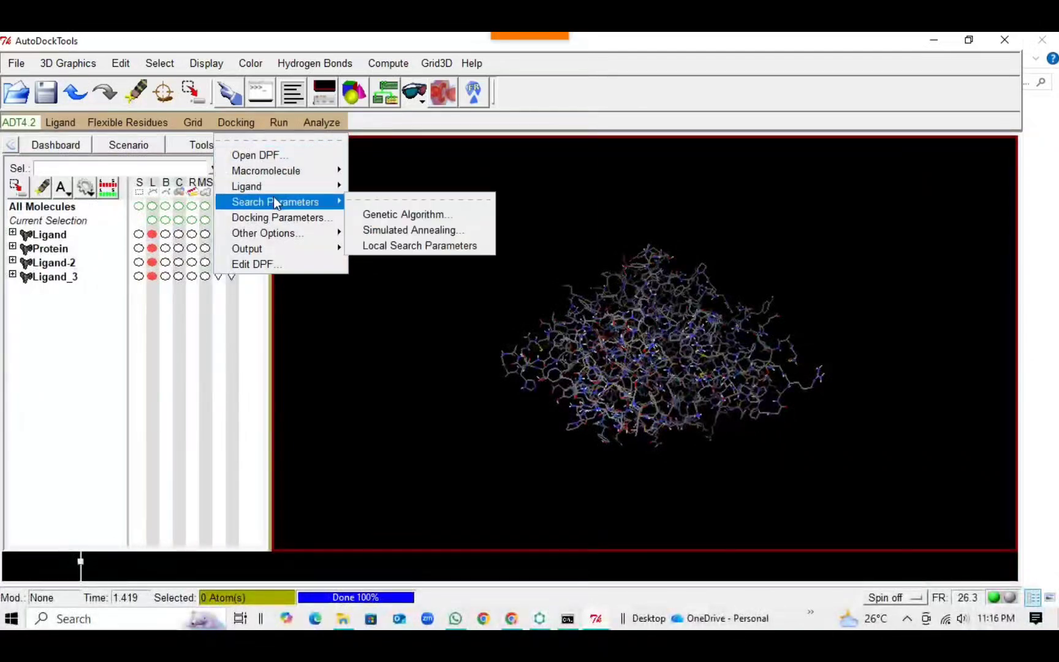
left_click(368, 212)
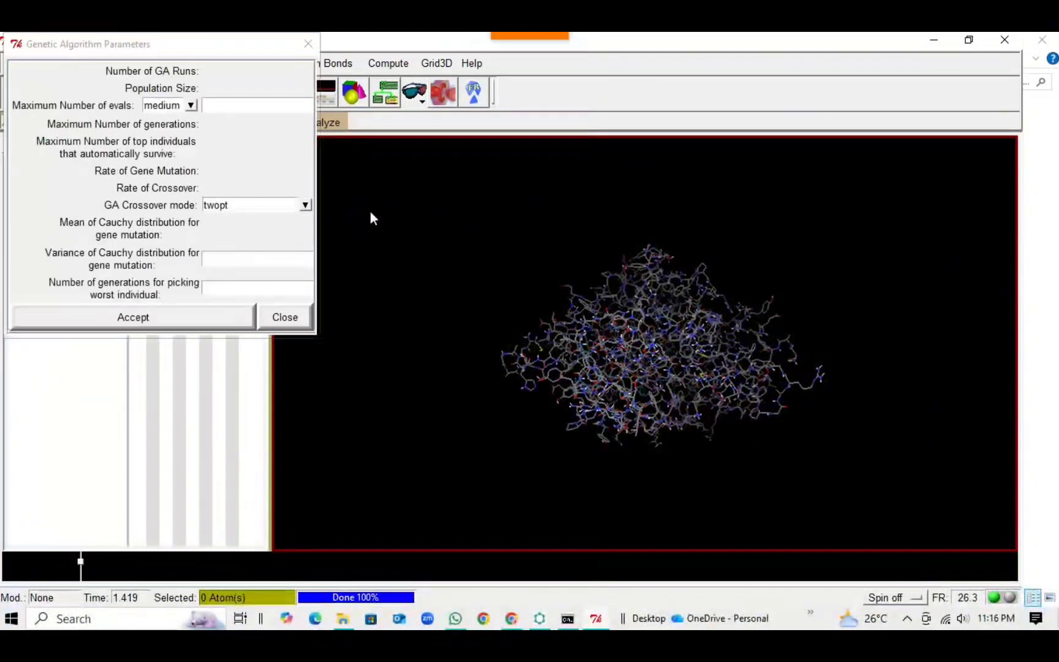
left_click(172, 323)
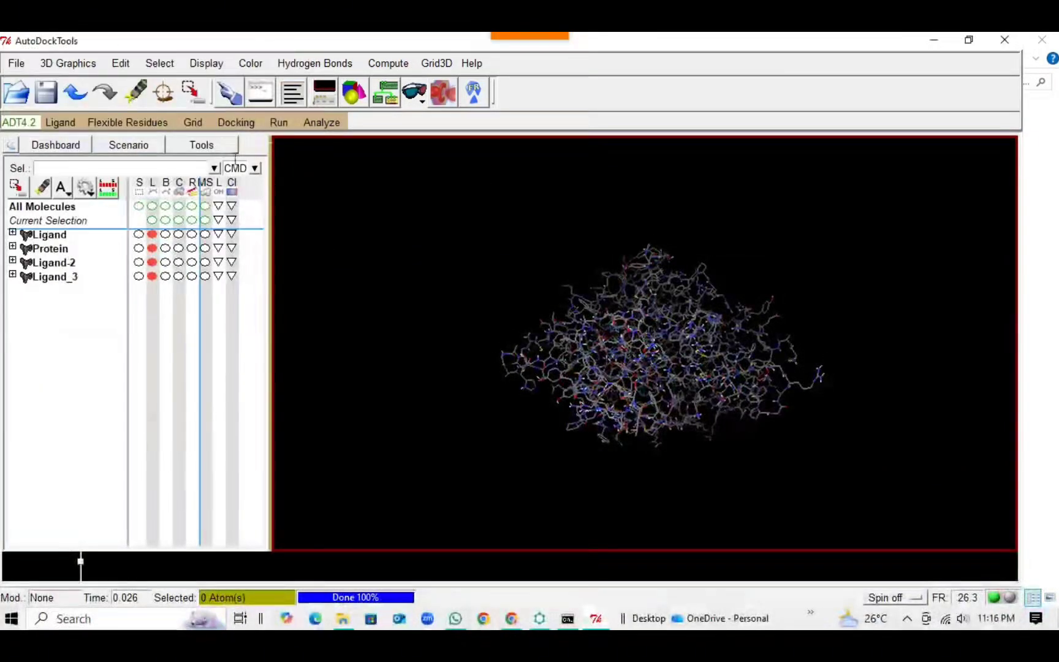
left_click(238, 122)
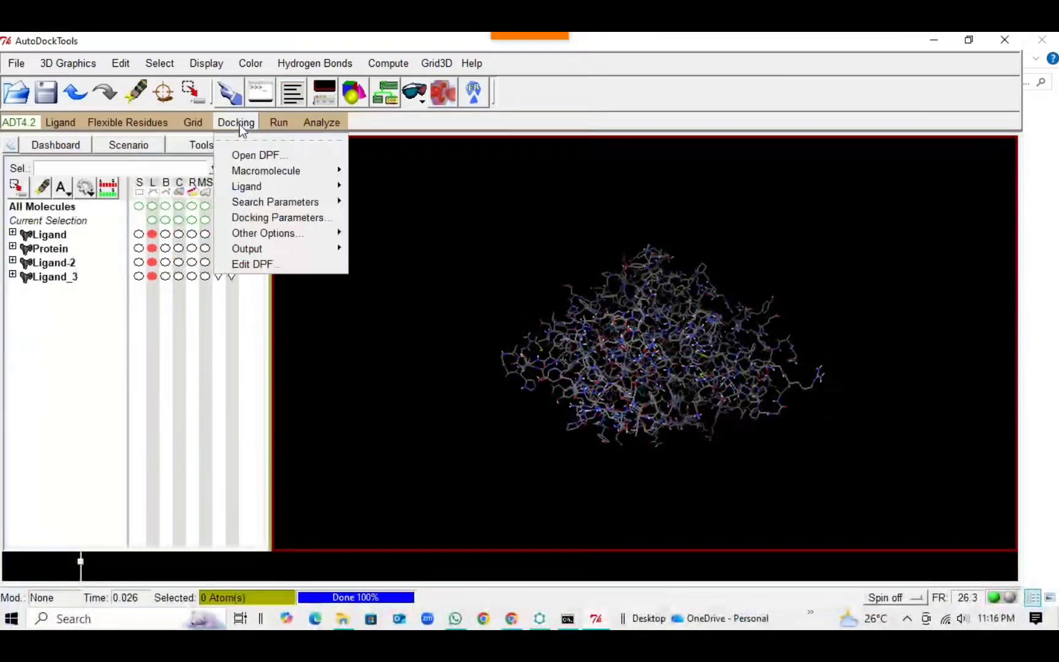
left_click(266, 216)
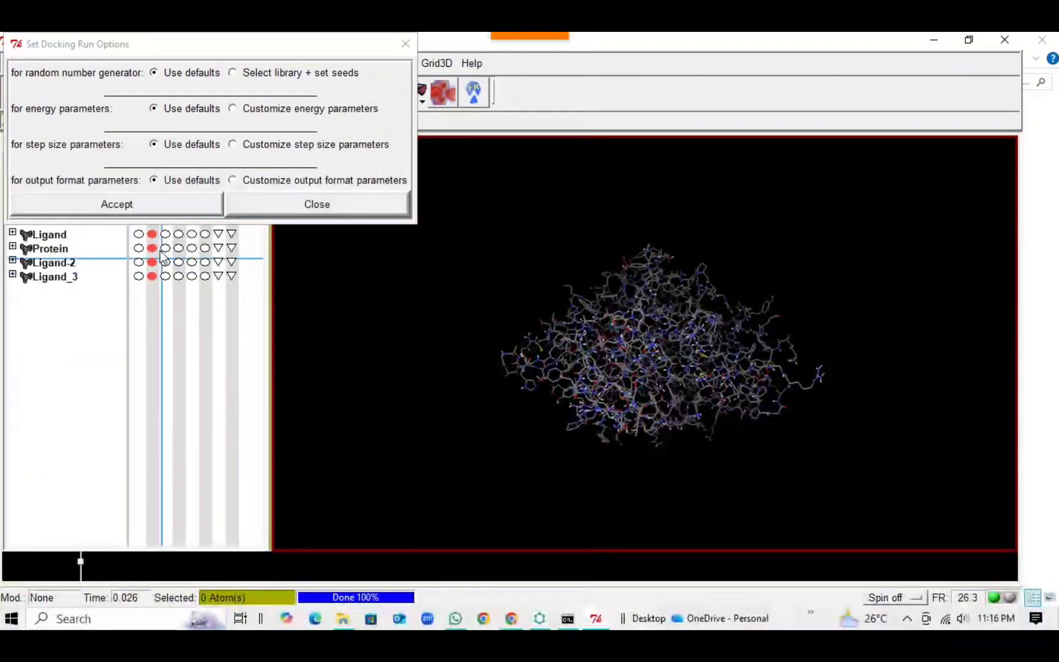
left_click(161, 206)
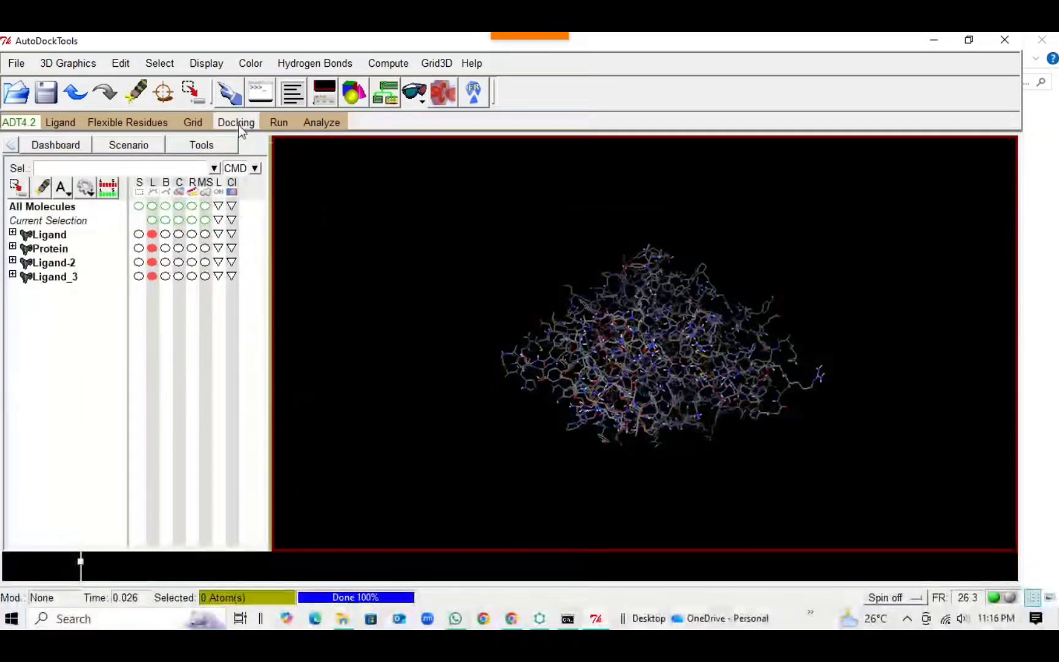
Write the AutoDock4.2 genetic algorithm docking parameter file as pro.dpf in the Luteolin folder.
left_click(238, 124)
mouse_move(279, 247)
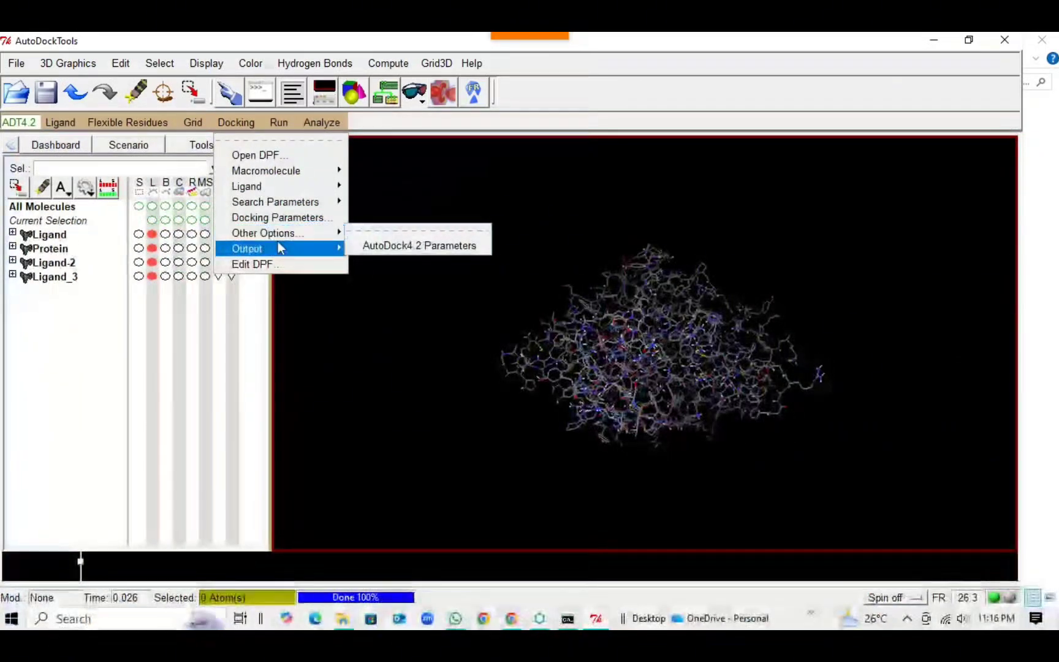
left_click(355, 254)
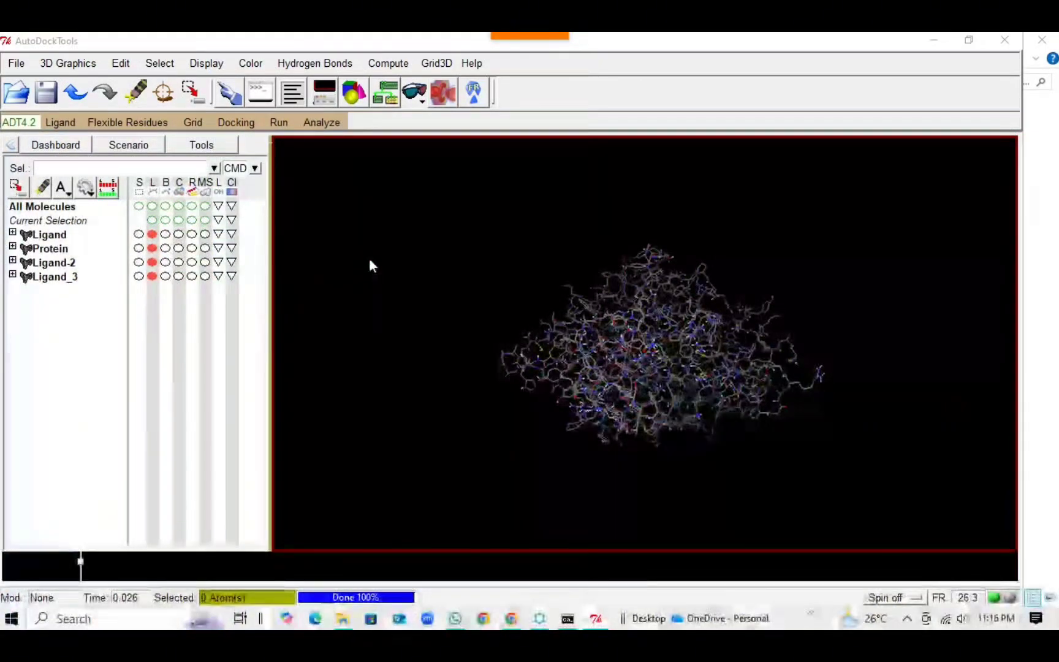
type("pr")
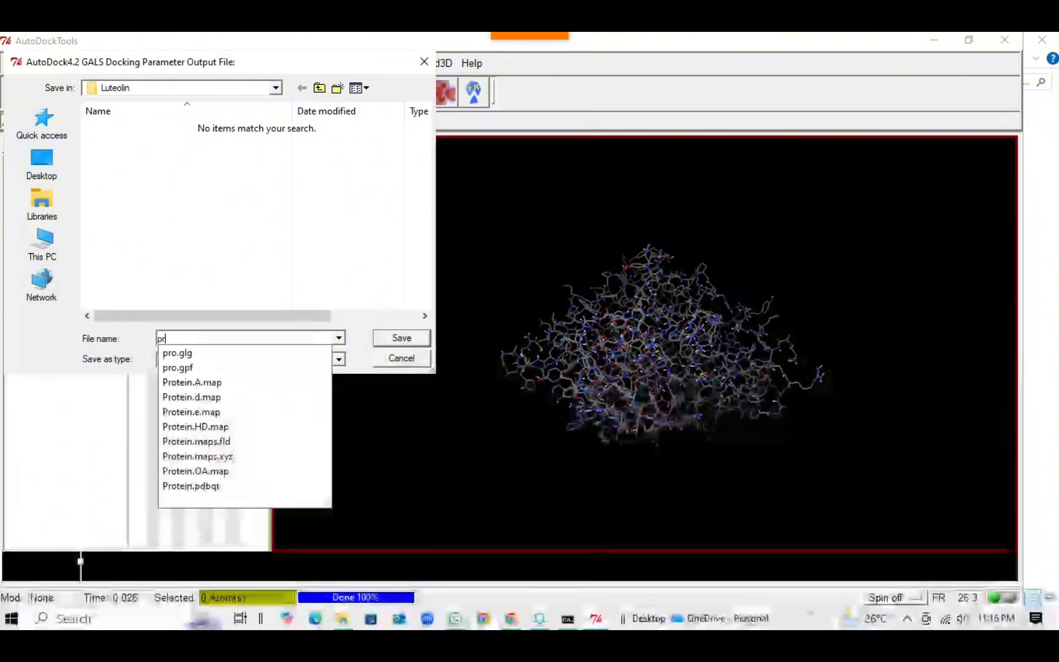
type("o.dp")
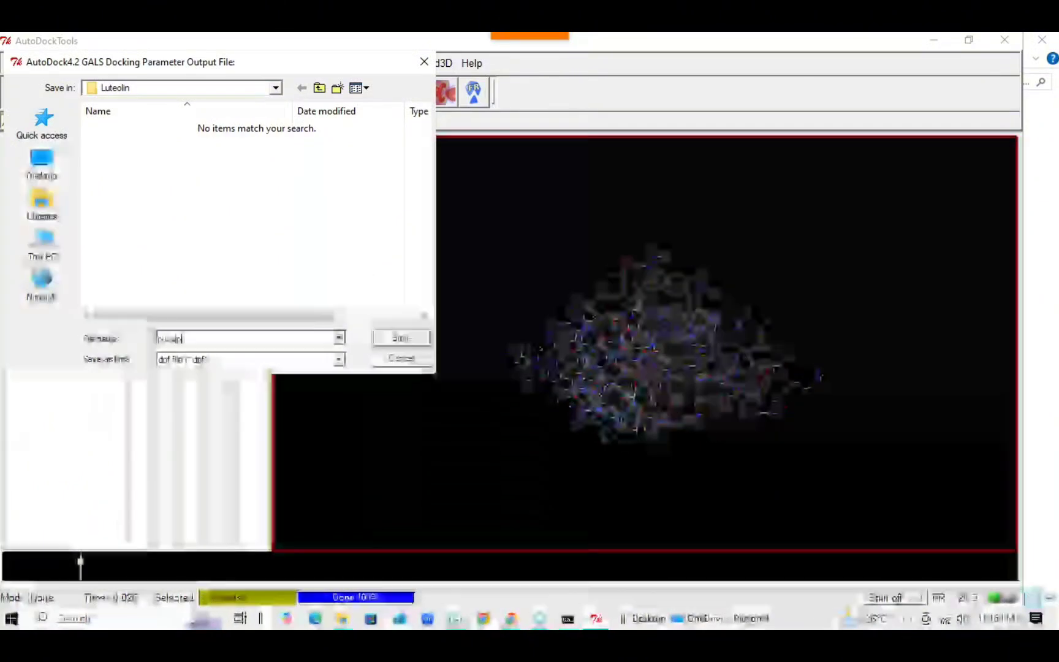
type("f")
left_click(403, 336)
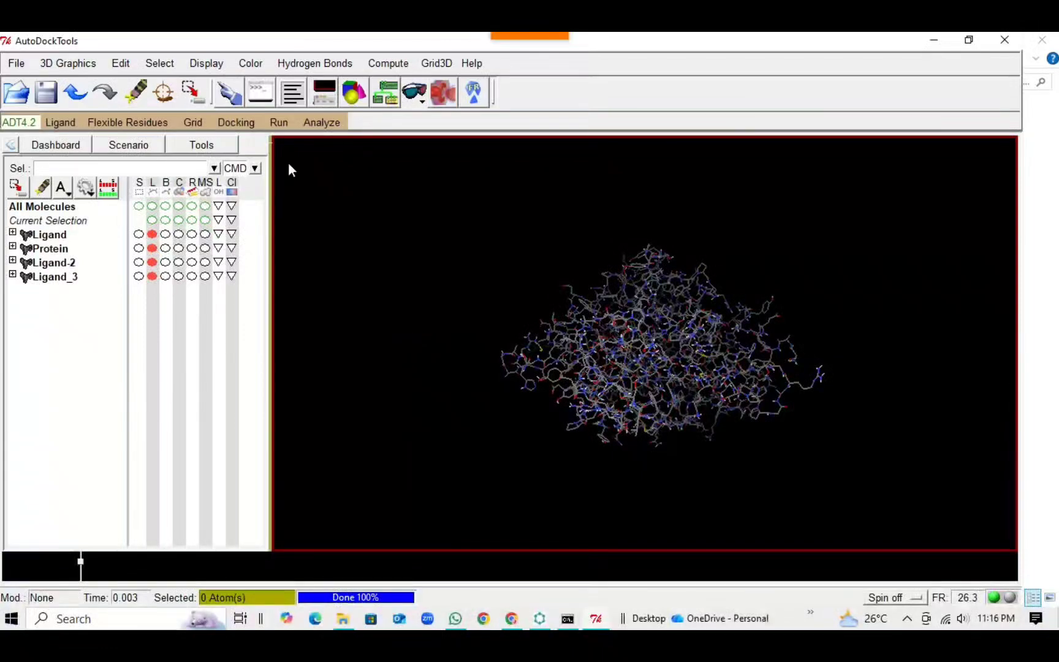
Set up an AutoDock run with autodock4.exe as the program and pro.dpf as the parameter file, both from the Luteolin folder.
left_click(279, 122)
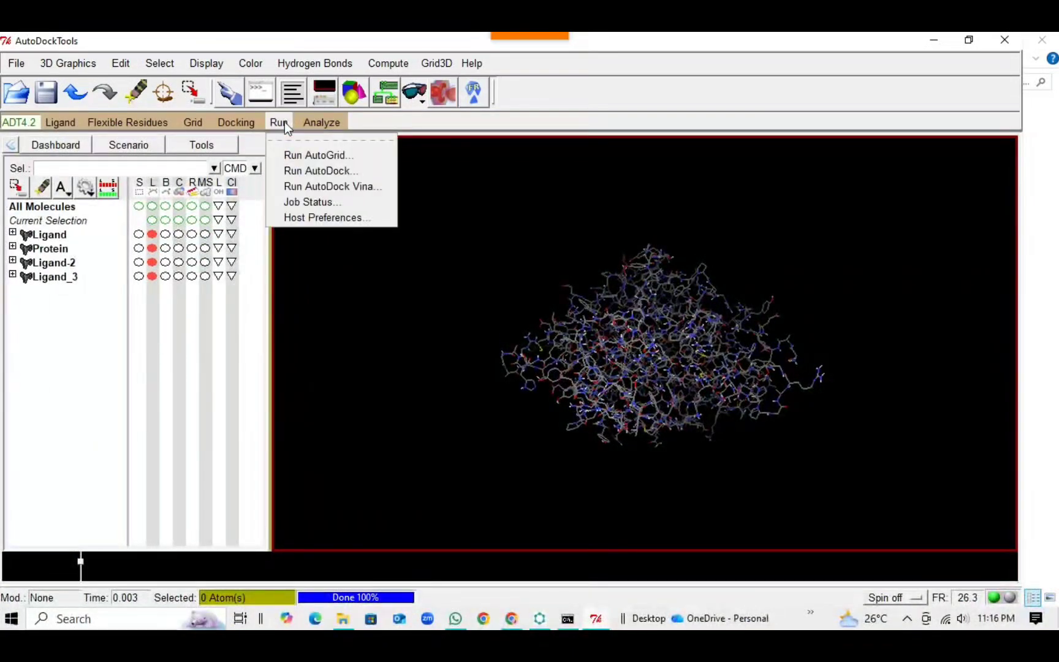
left_click(318, 171)
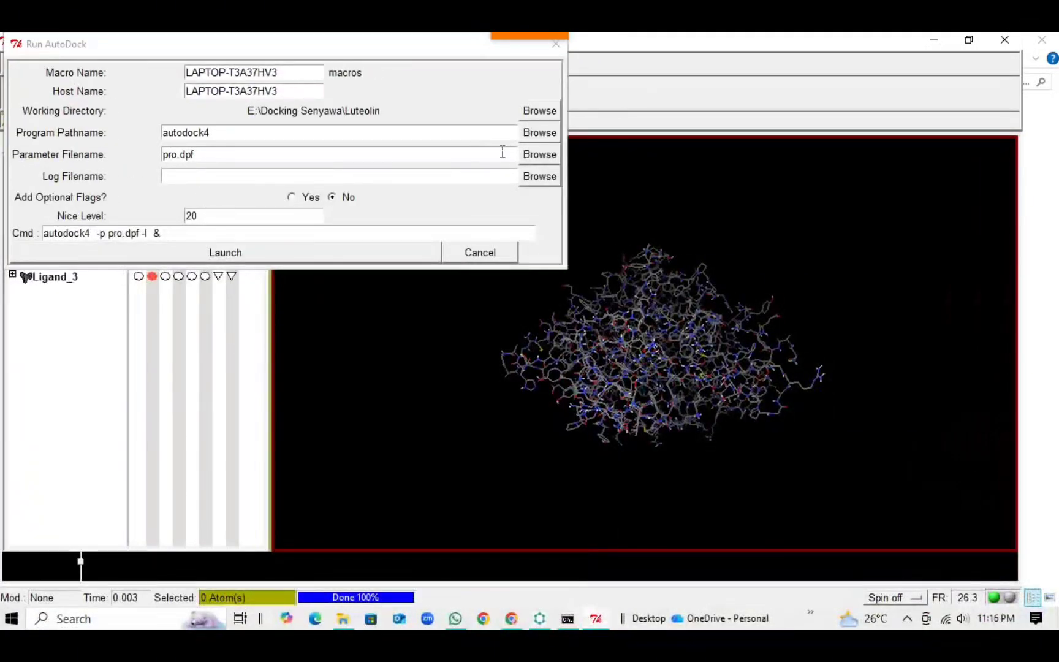
left_click(537, 135)
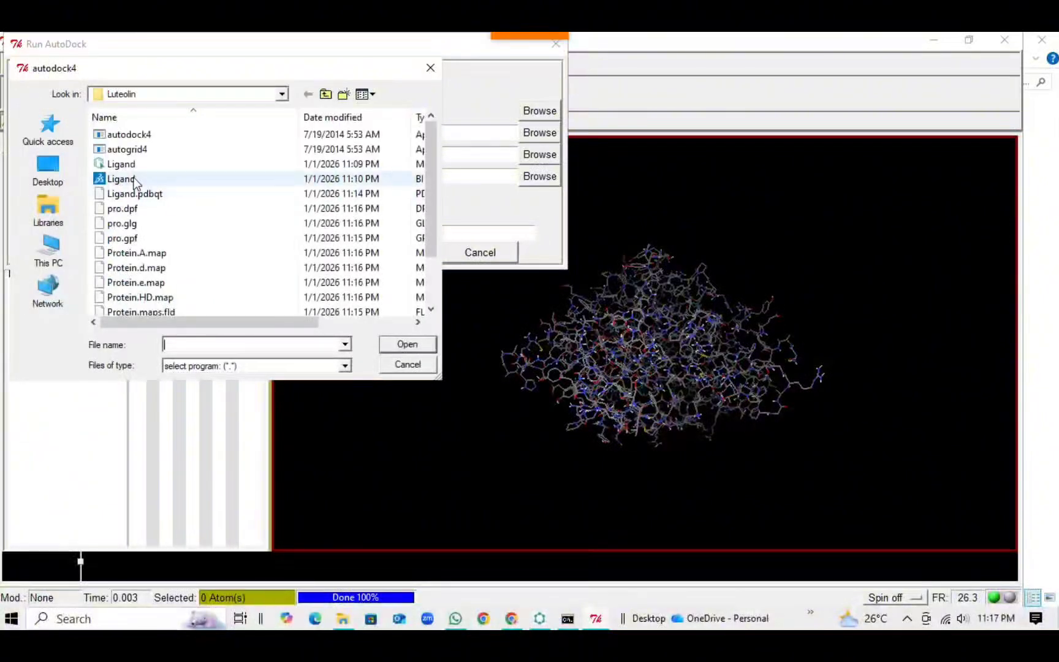
left_click(128, 135)
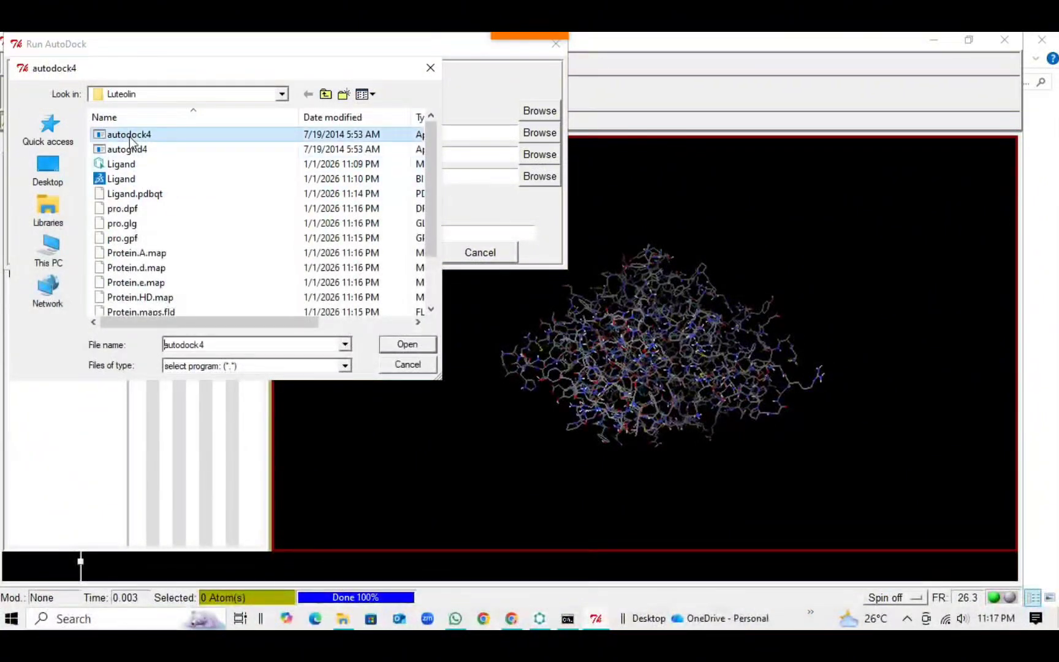
left_click(405, 345)
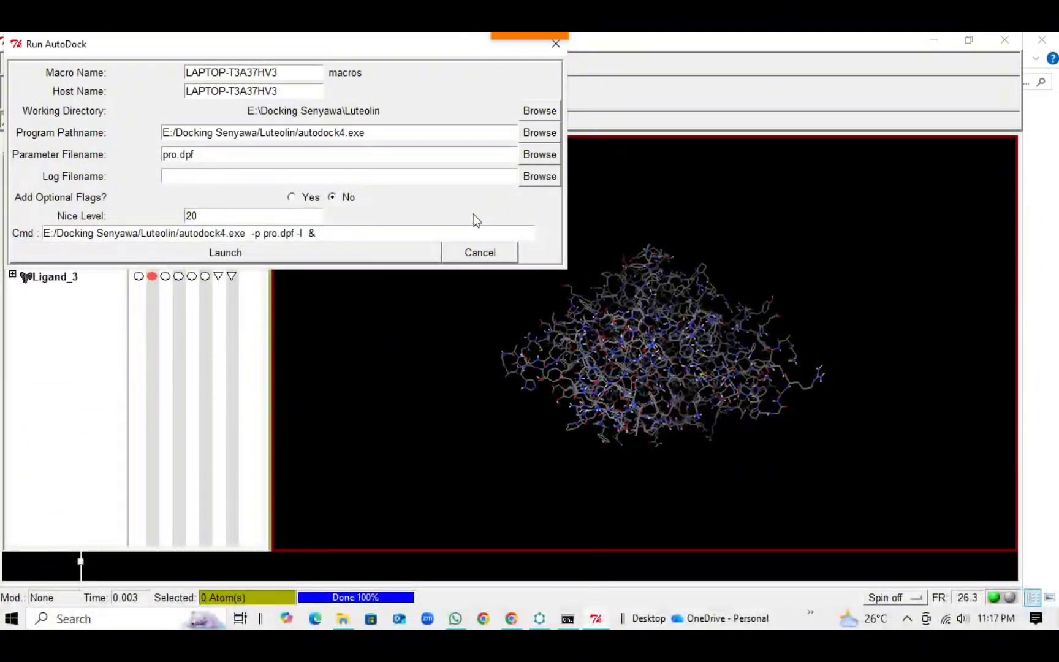
left_click(535, 155)
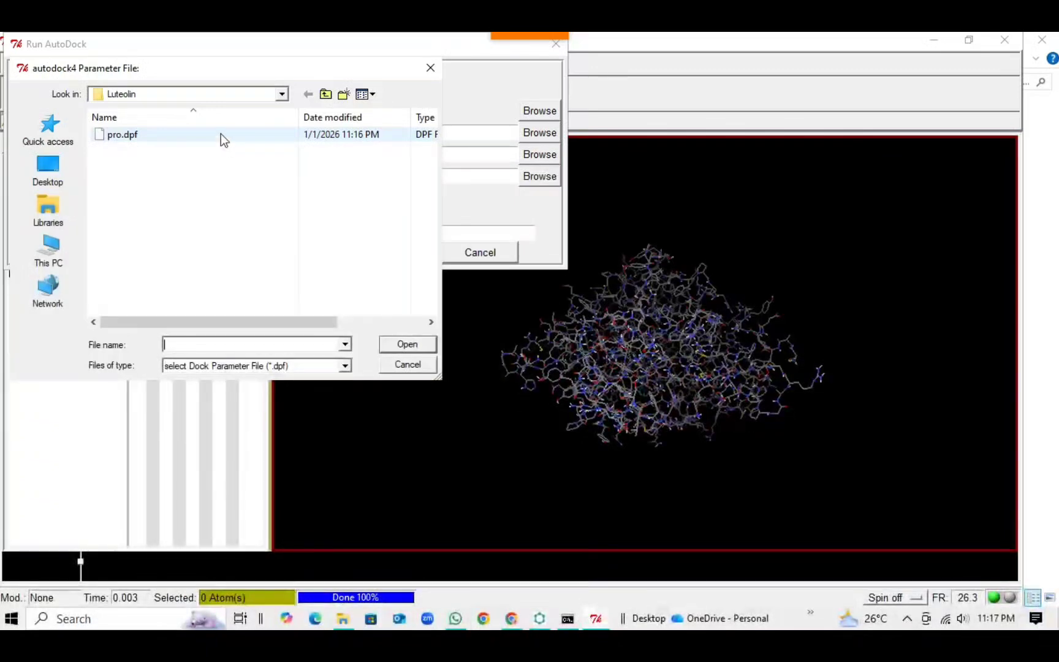
left_click(220, 134)
left_click(406, 344)
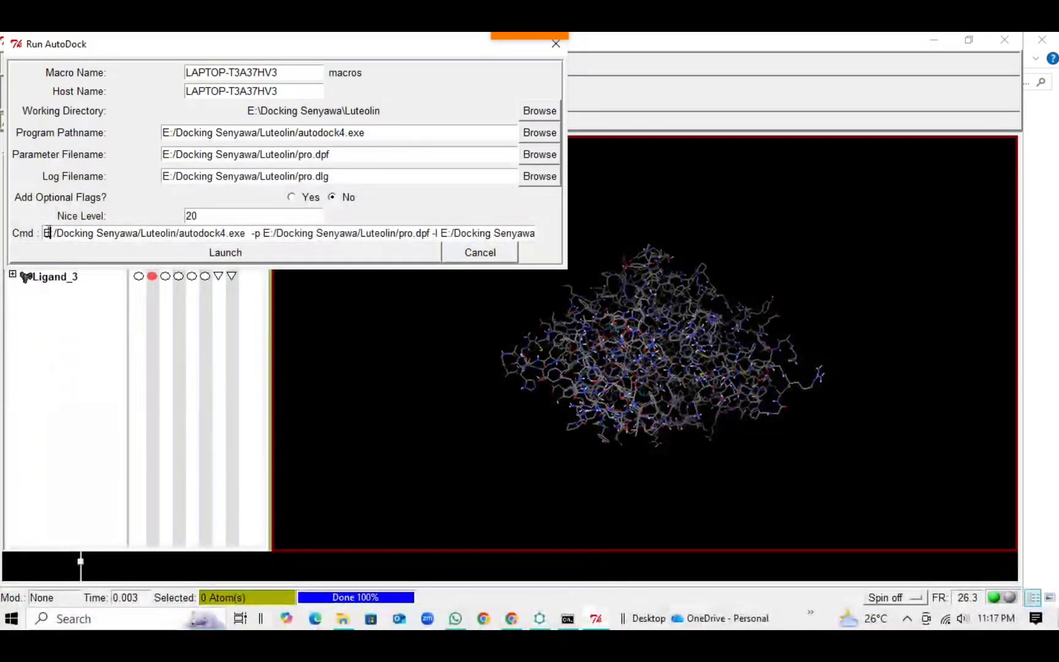
Strip the folder paths from the AutoDock command so it reads autodock4.exe -p pro.dpf -l pro.dlg &, and launch it.
left_click_drag(50, 233, 176, 241)
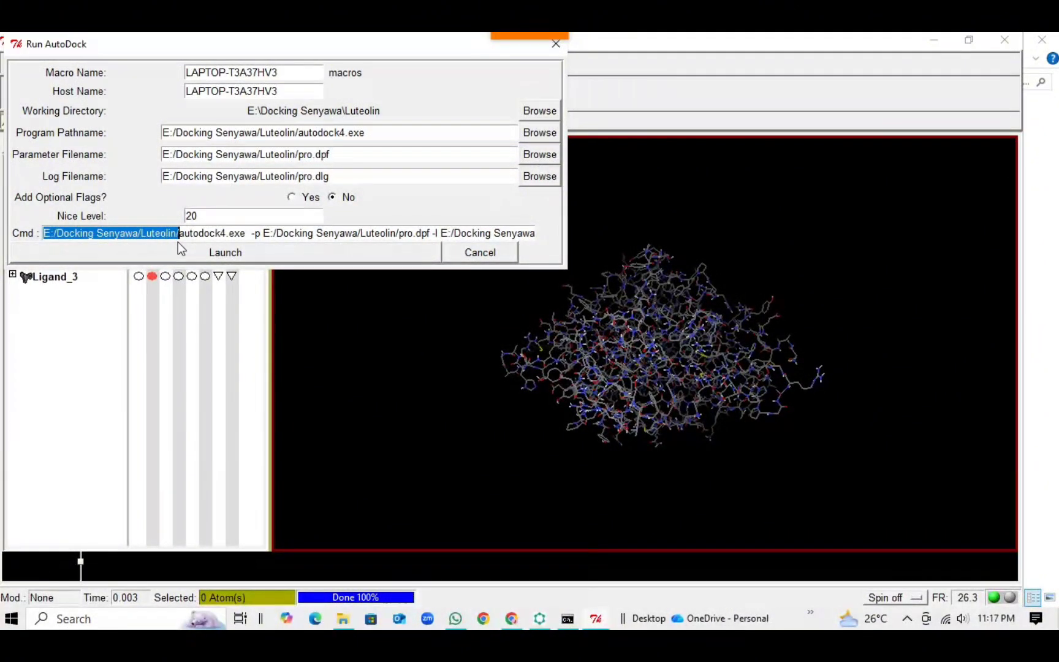
key("BackSpace")
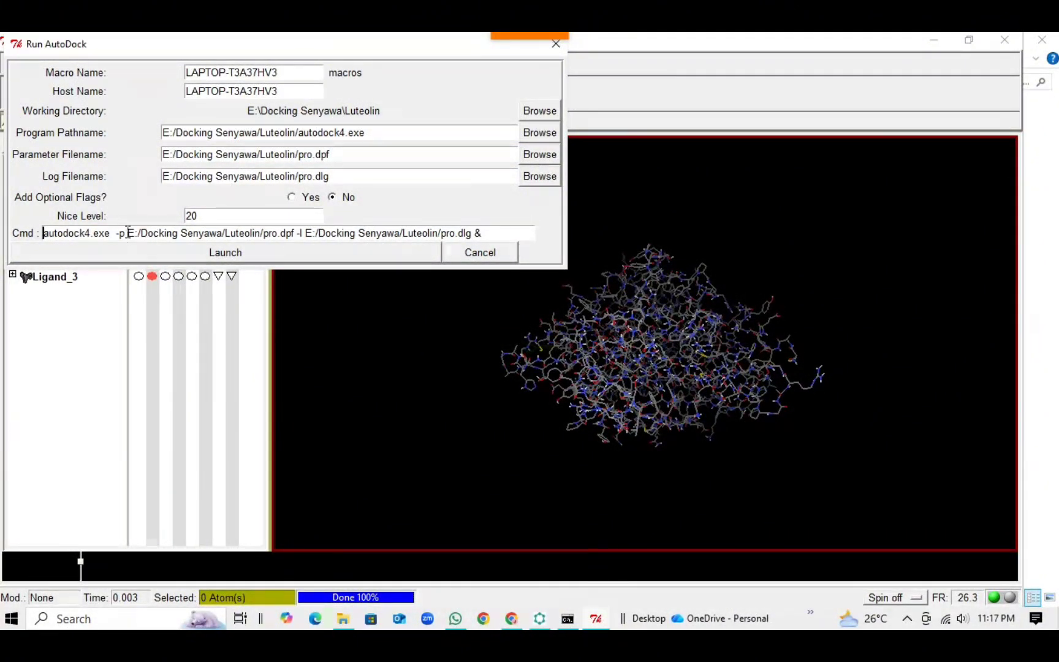
left_click_drag(127, 233, 259, 234)
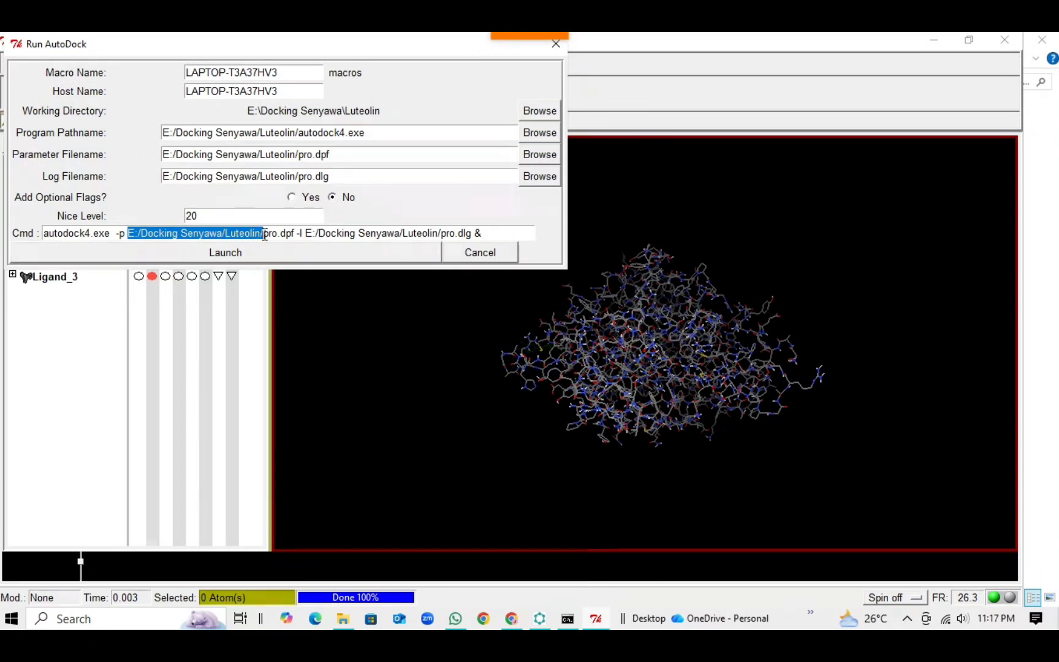
key("BackSpace")
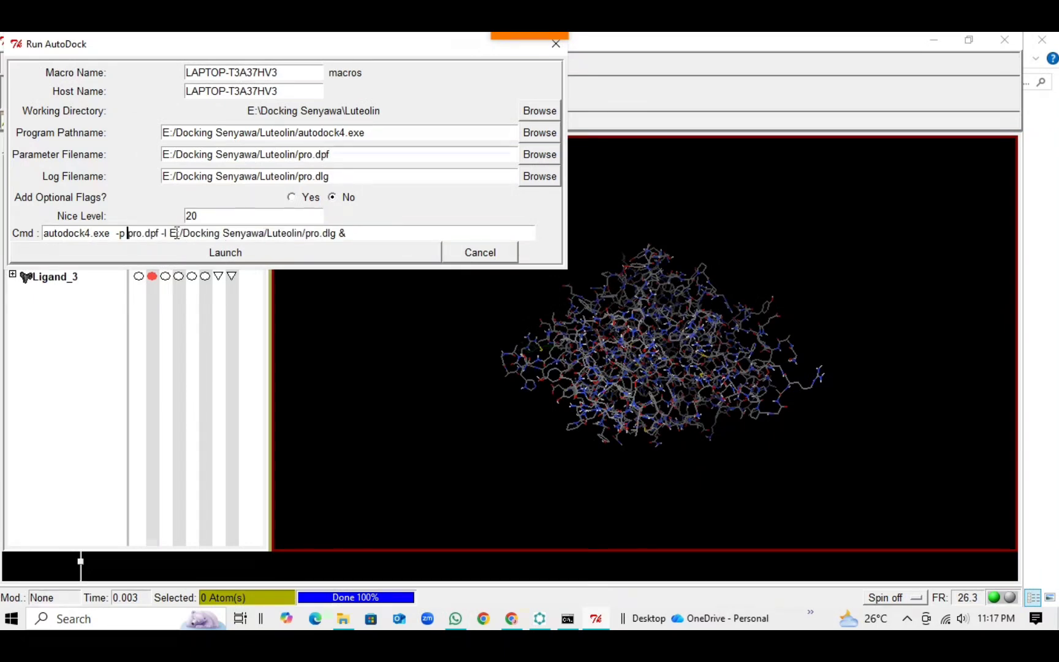
left_click_drag(171, 233, 279, 236)
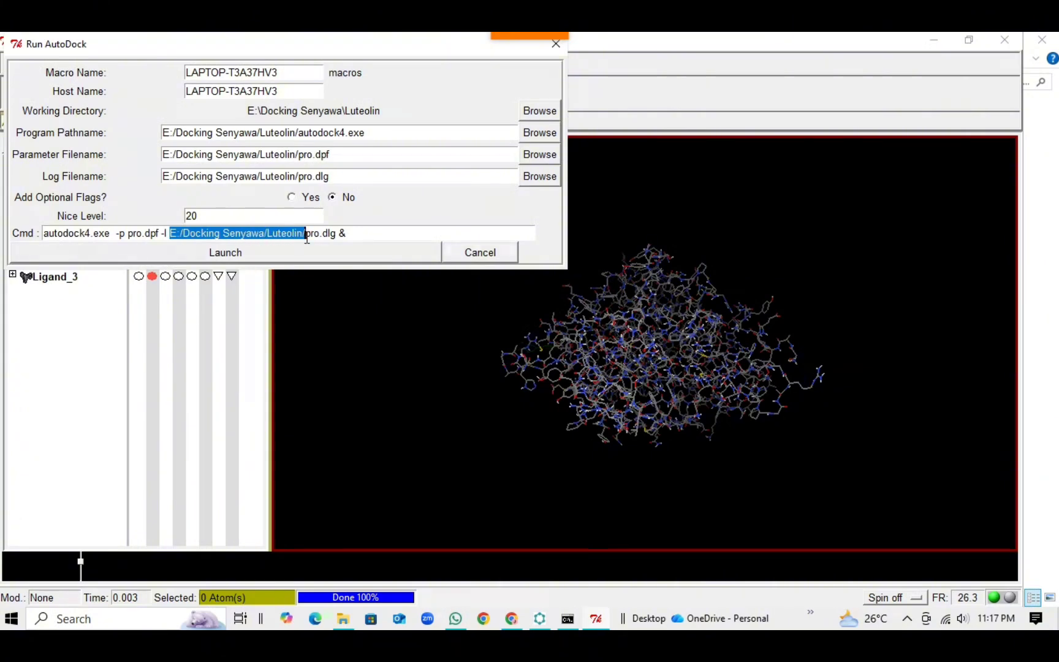
key("BackSpace")
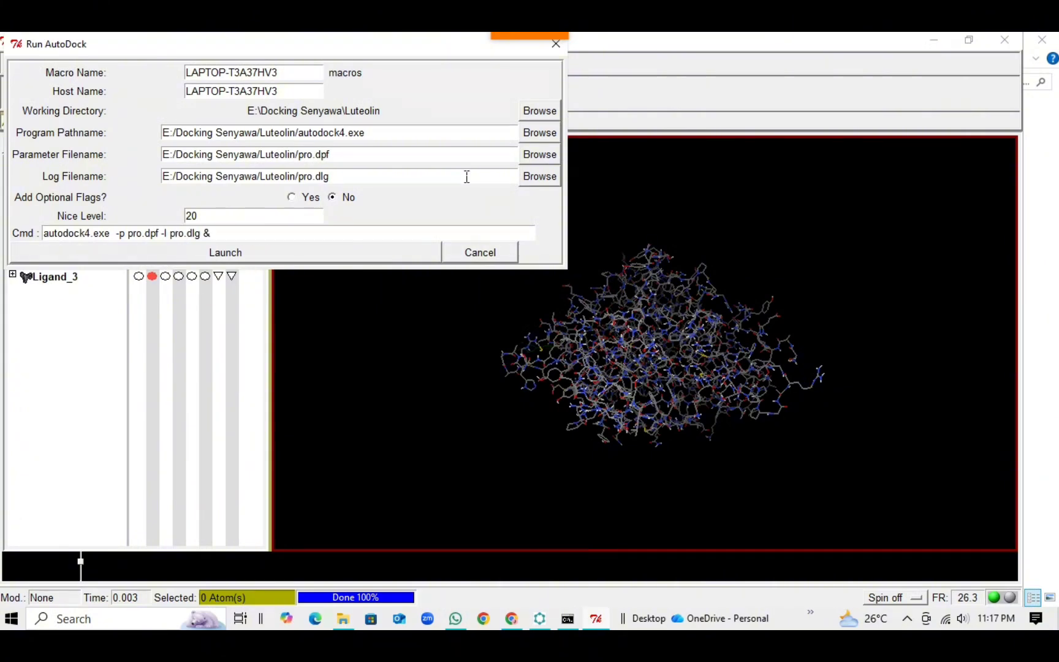
left_click(248, 253)
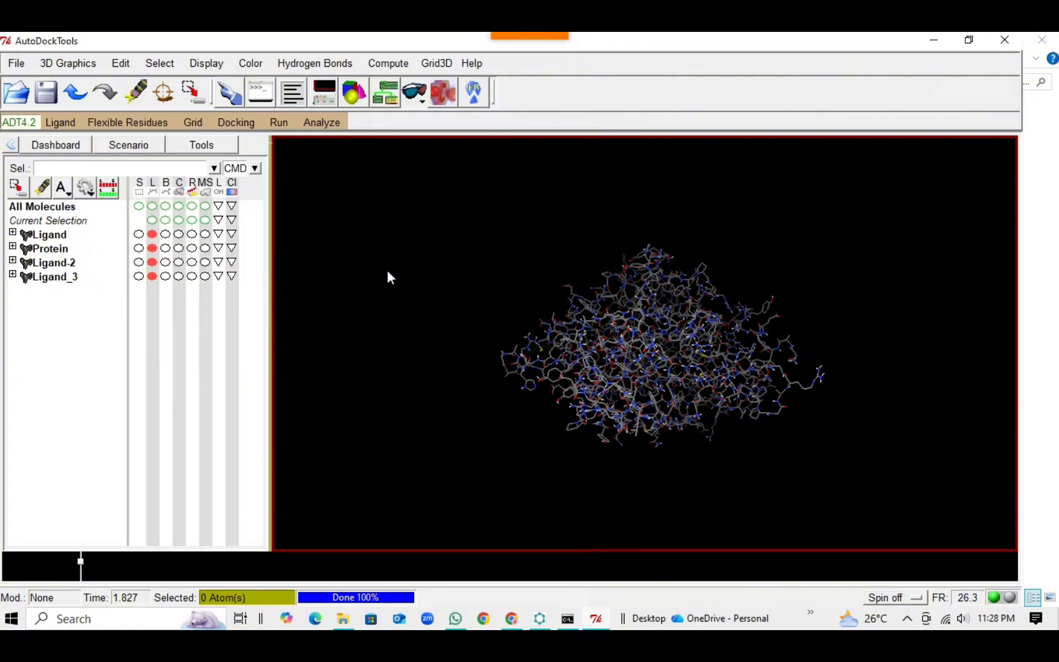
Open the pro DLG docking log from the Luteolin folder in Word and find the clustering histogram by searching for hist.
left_click(347, 619)
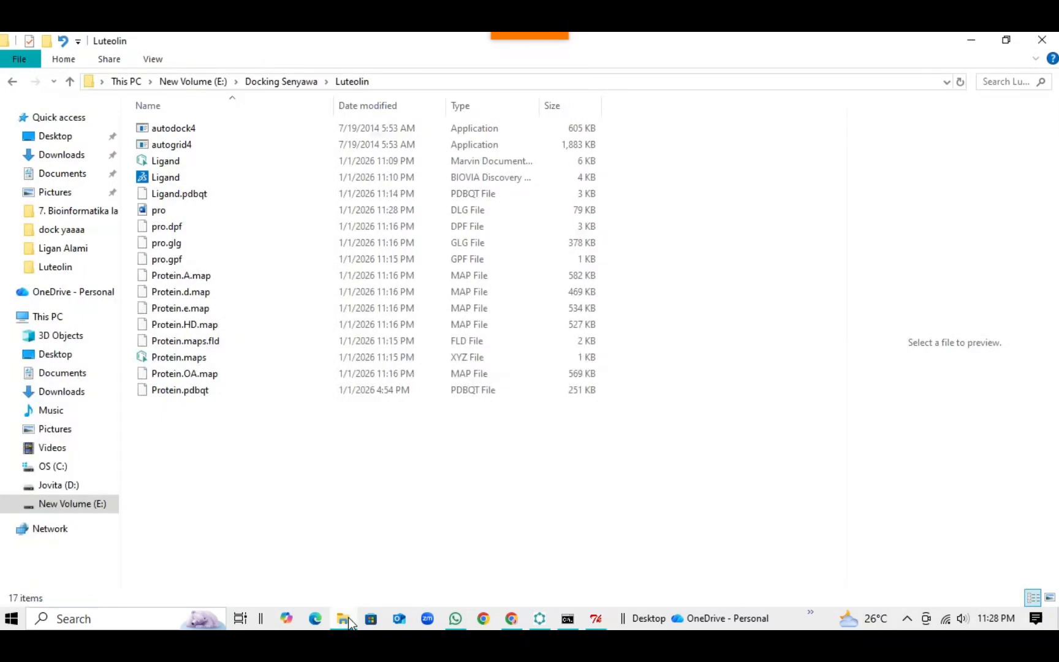
left_click(186, 211)
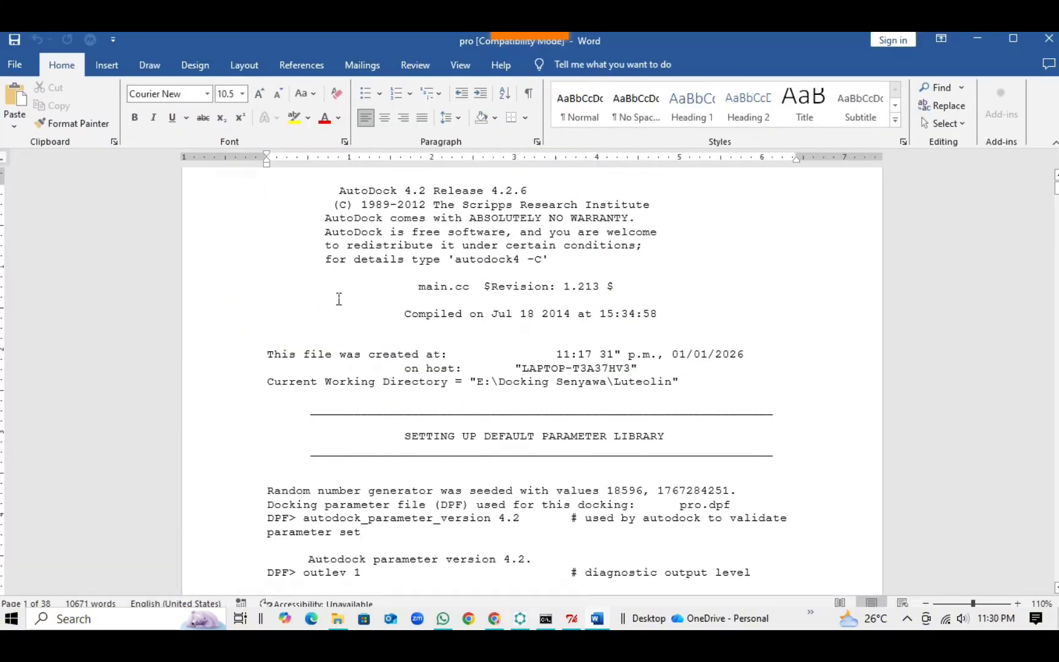
key("ctrl+f")
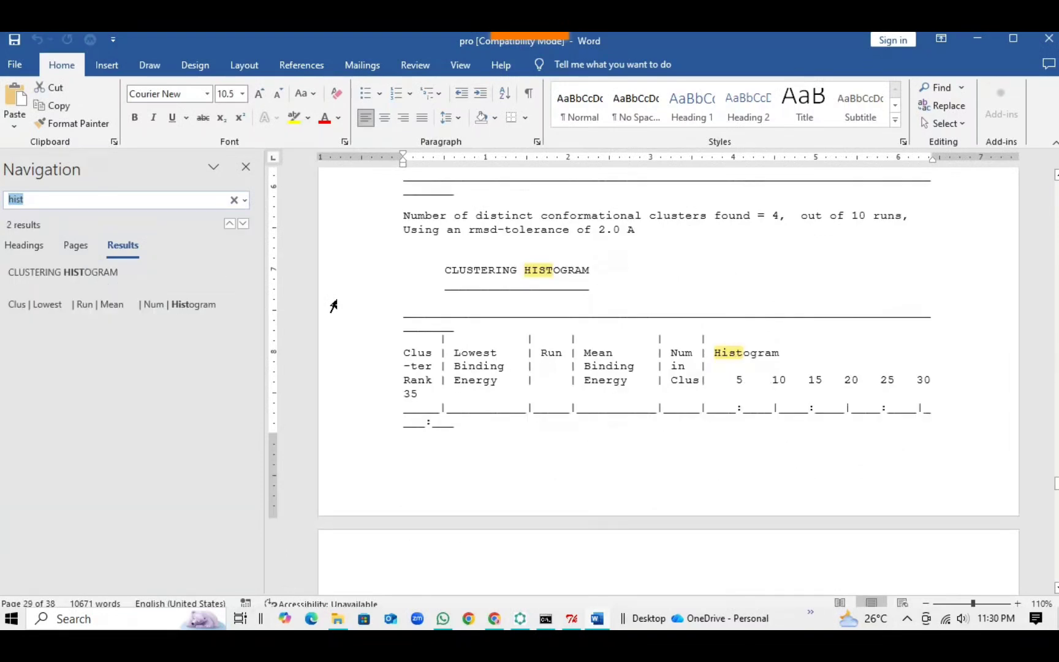
left_click(141, 277)
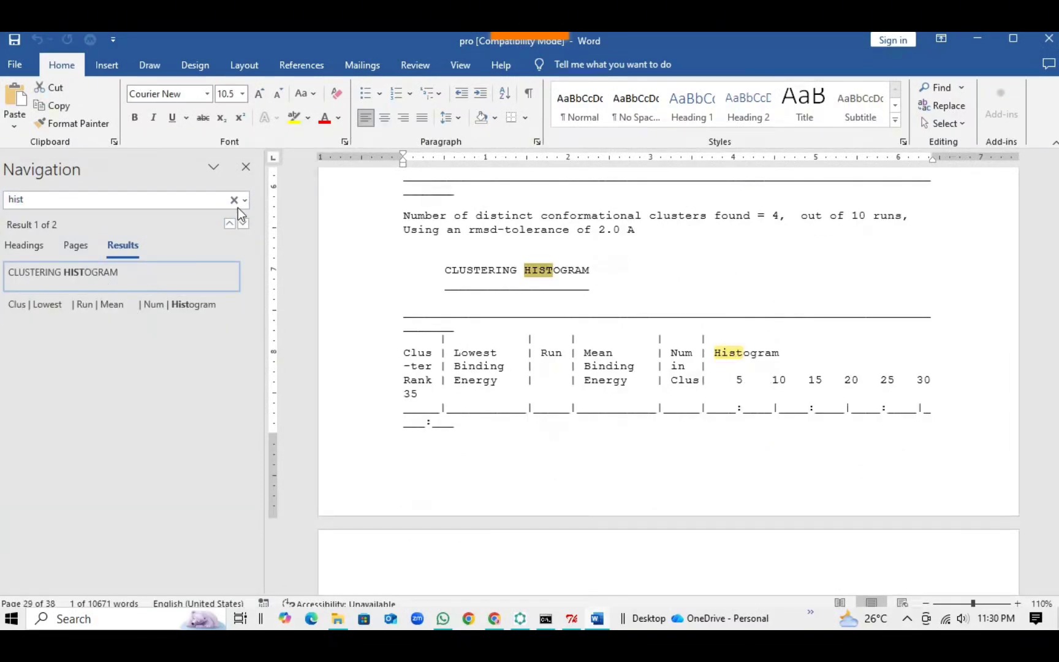
left_click(247, 169)
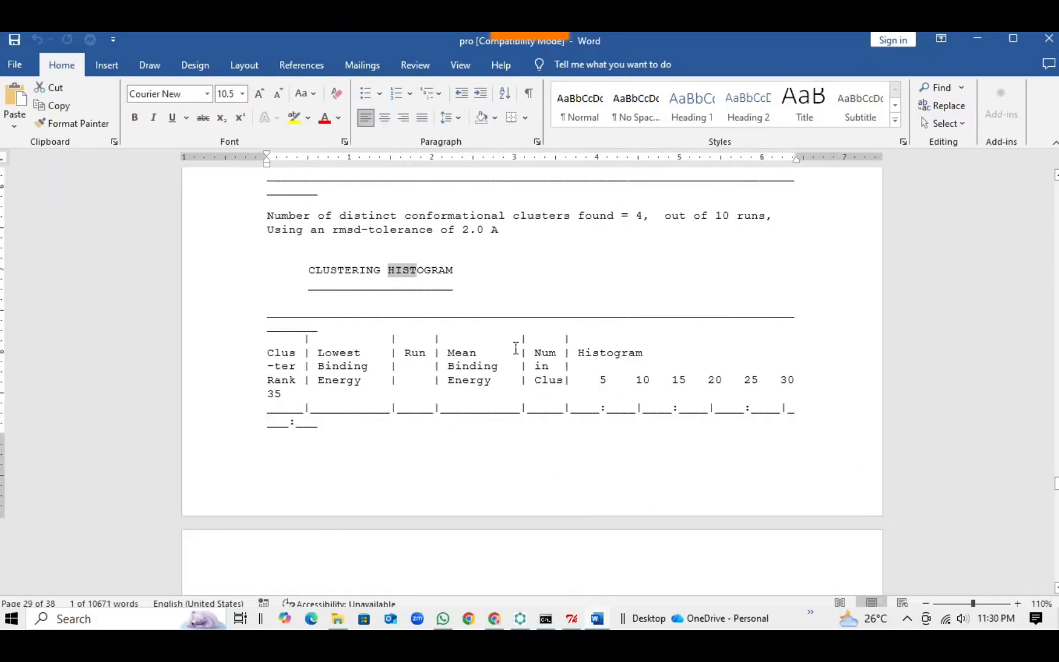
Review the cluster ranking, the RMSD table and the binding energy and inhibition constant of the top-ranked docking run.
scroll(516, 348, "down", 6)
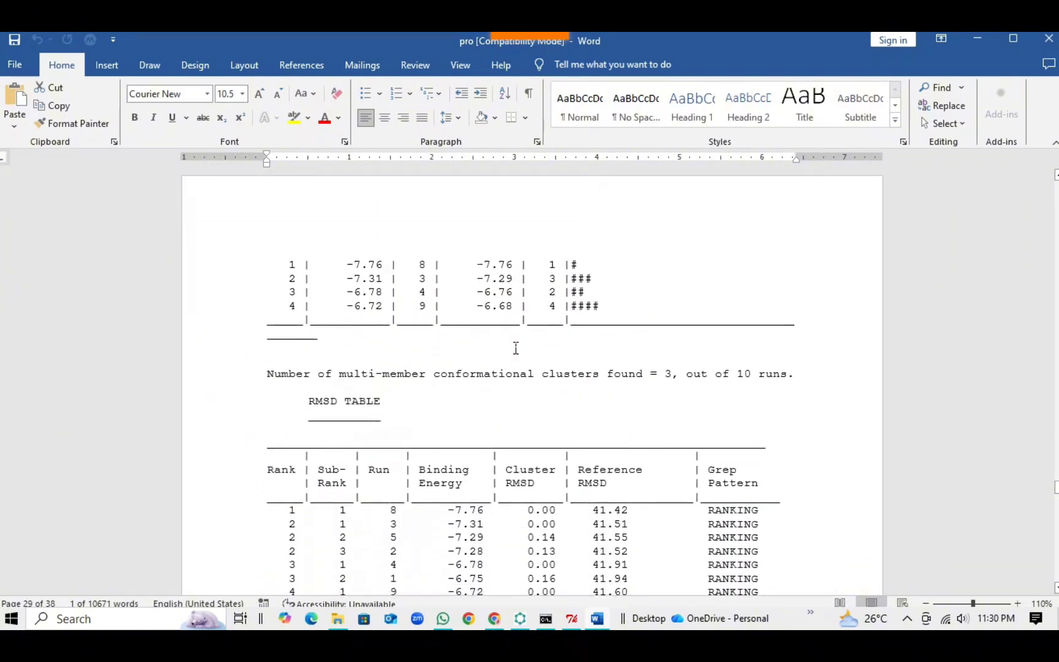
scroll(516, 348, "down", 2)
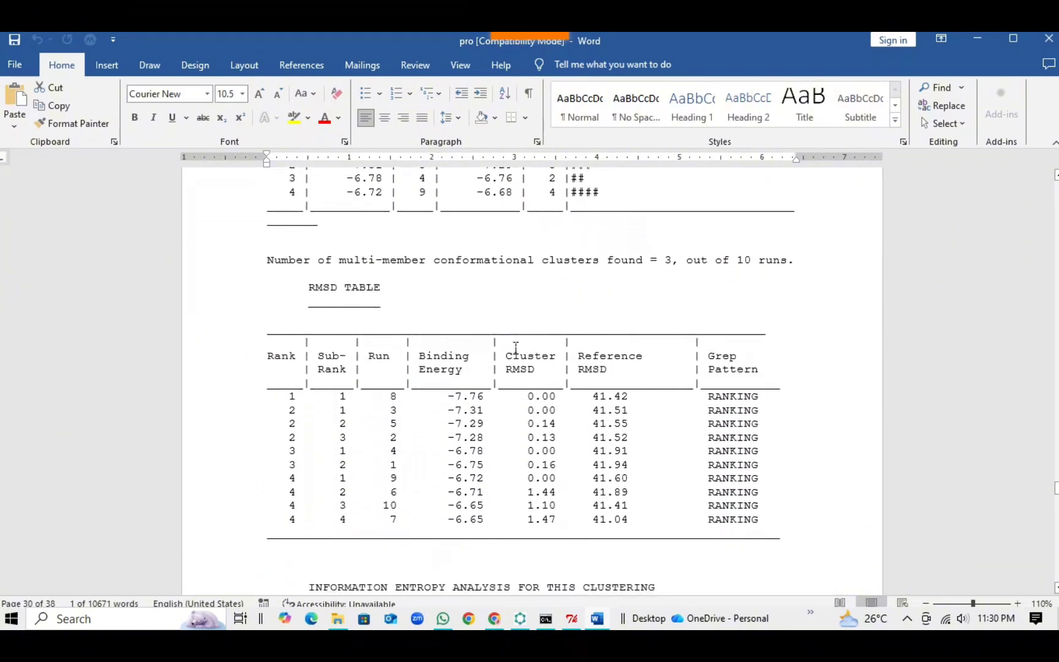
scroll(516, 348, "down", 5)
scroll(515, 348, "down", 20)
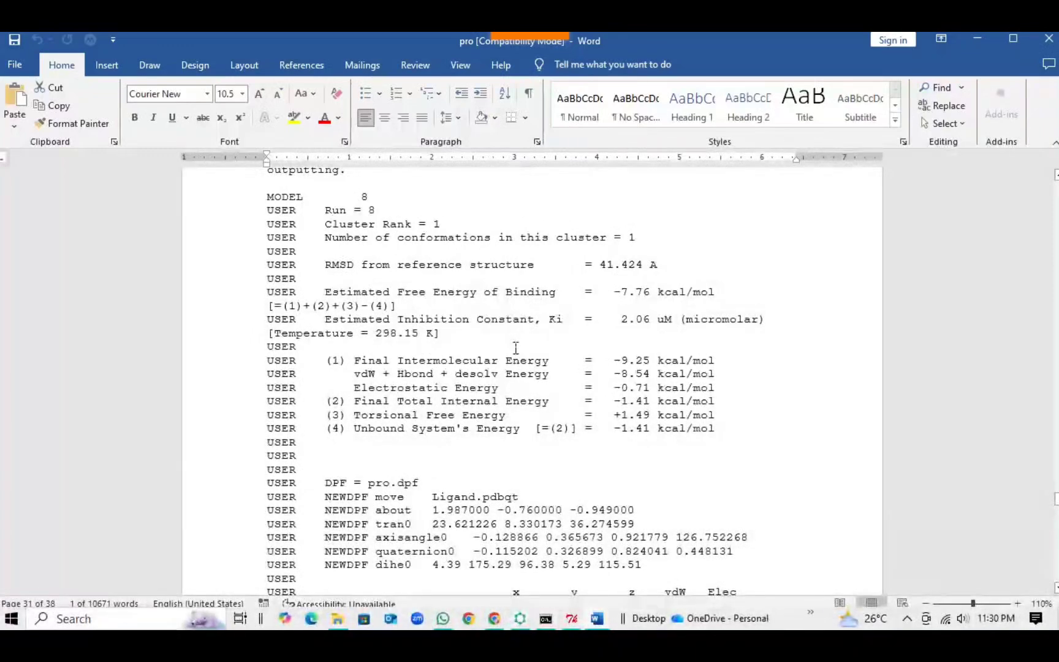
scroll(589, 388, "down", 1)
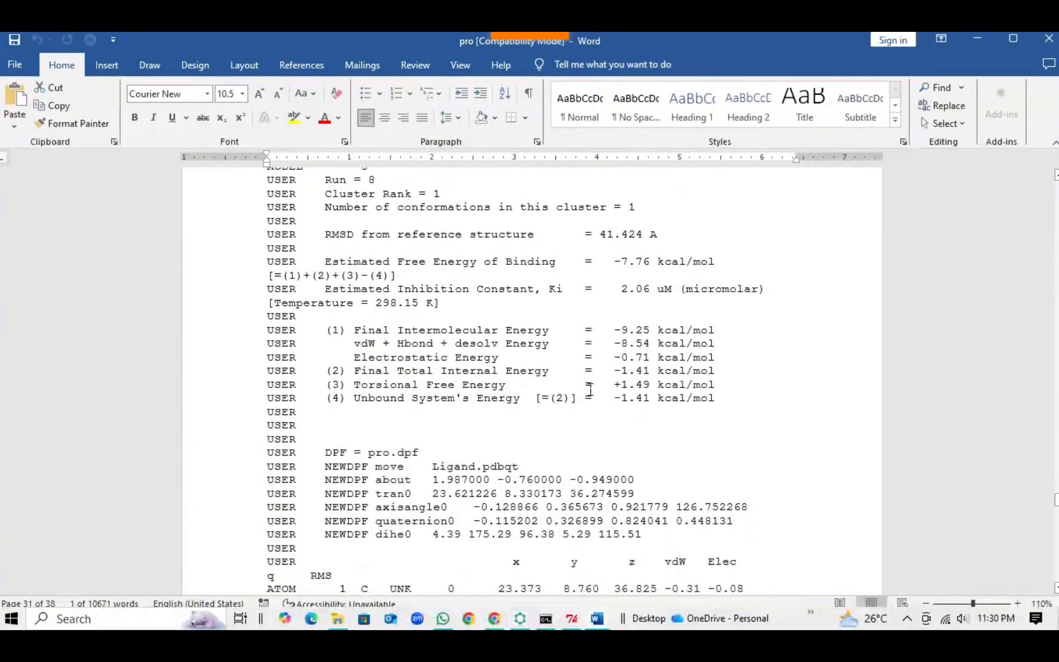
scroll(589, 388, "up", 1)
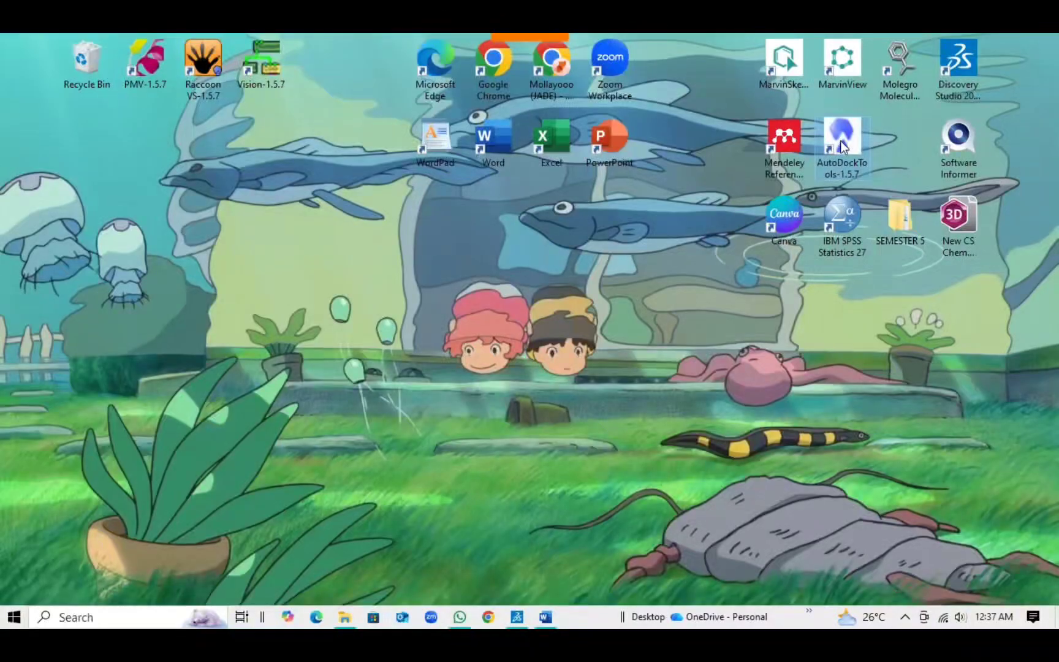
Start a new AutoDockTools session from the desktop and maximize its window.
double_click(841, 141)
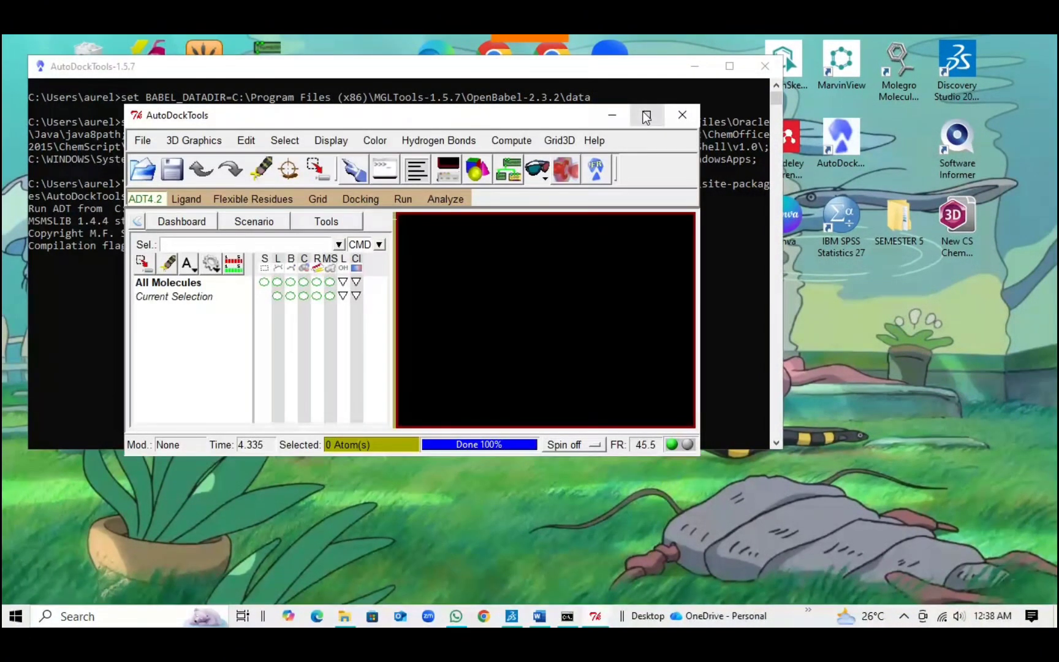
left_click(645, 112)
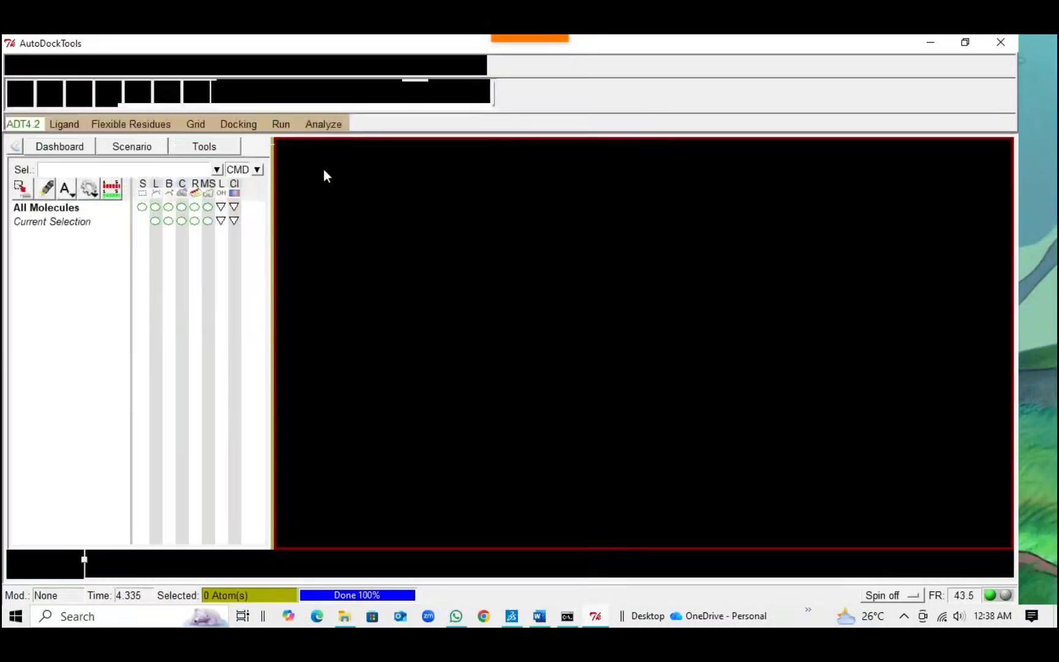
Copy the full path of the Luteolin folder from File Explorer.
left_click(344, 617)
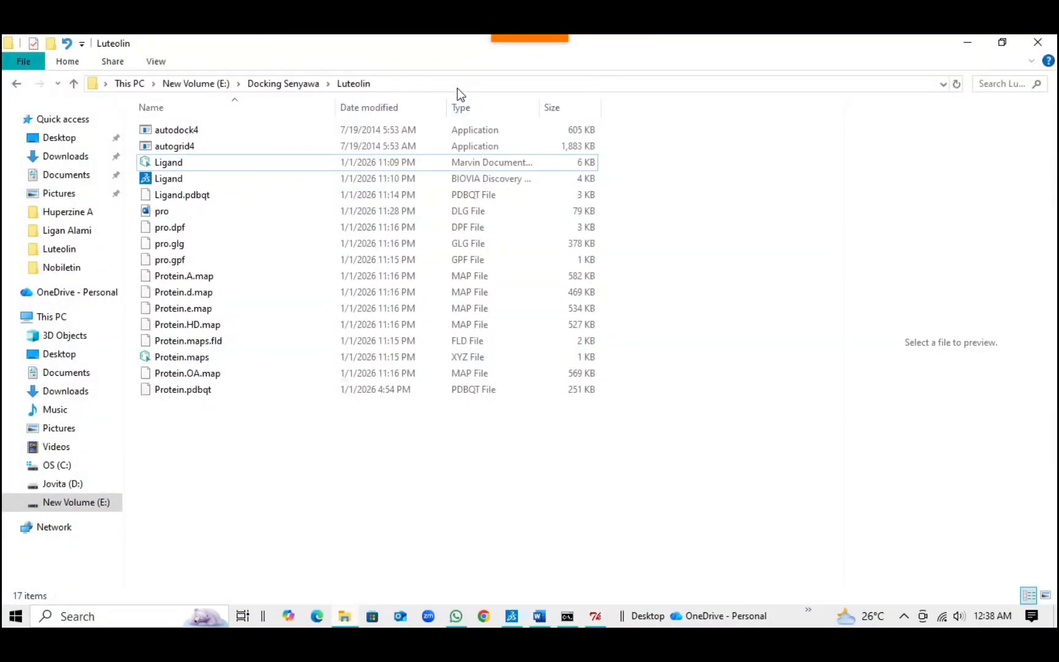
left_click(452, 82)
key("ctrl+c")
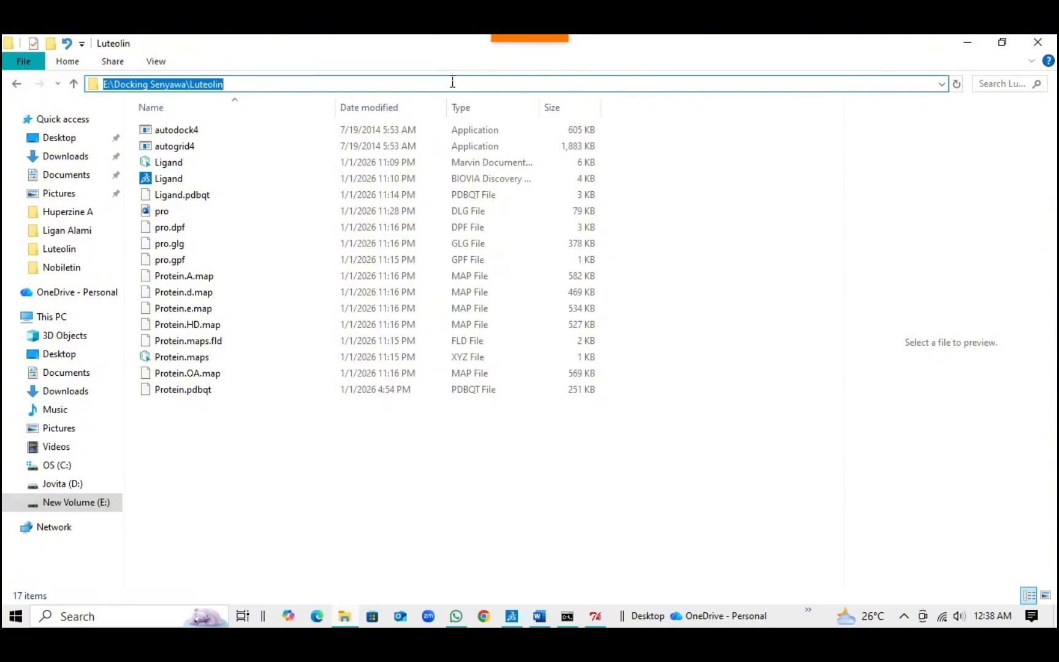
Return to AutoDockTools and set the startup directory preference to E:\Docking Senyawa\Luteolin for this session.
left_click(595, 616)
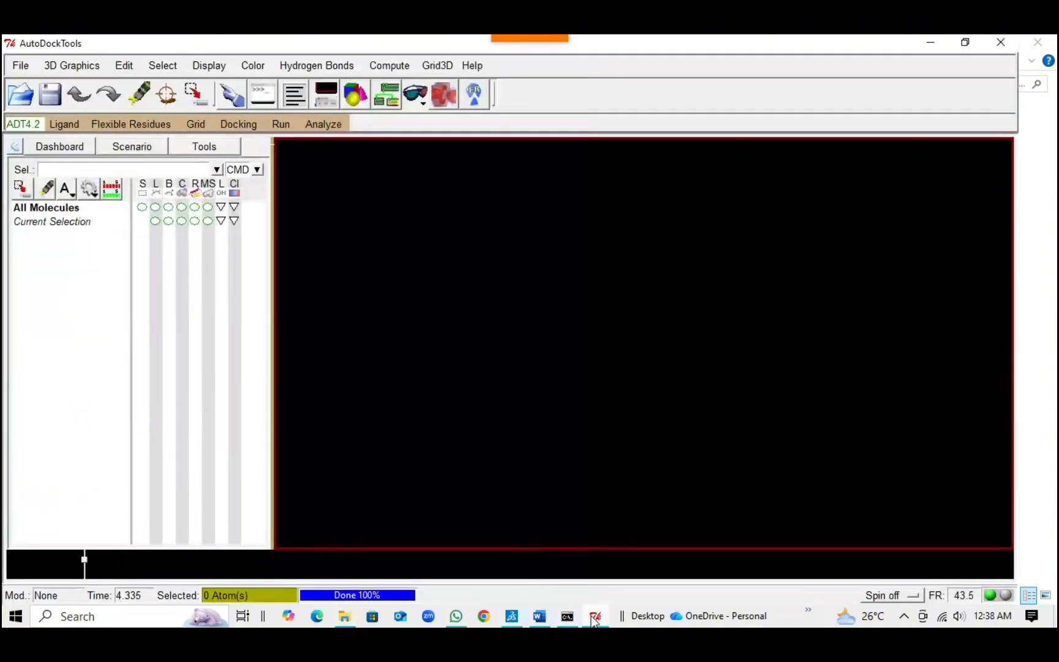
left_click(21, 65)
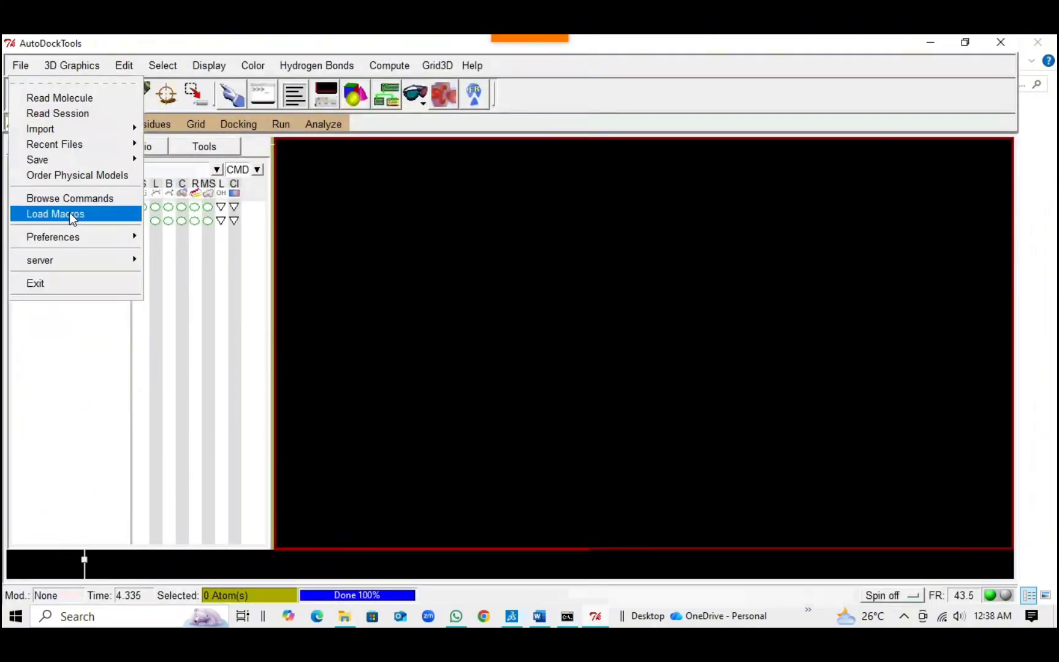
left_click(157, 249)
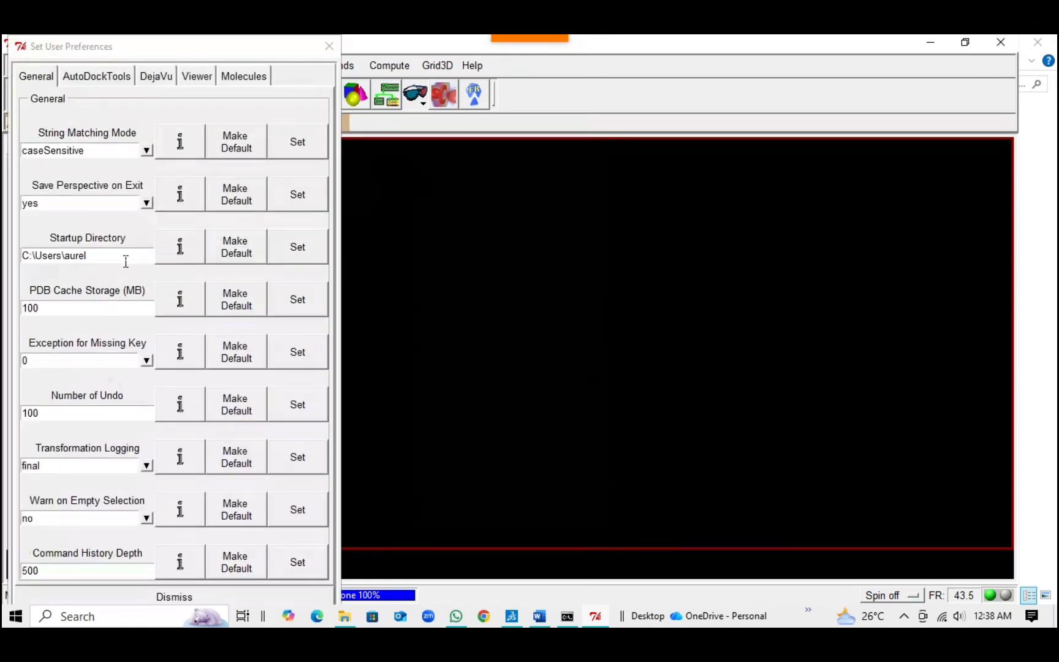
left_click(116, 254)
key("BackSpace")
key("BackSpace")
key("BackSpace")
key("BackSpace")
key("BackSpace")
key("BackSpace")
key("BackSpace")
key("BackSpace")
key("BackSpace")
key("BackSpace")
key("BackSpace")
key("BackSpace")
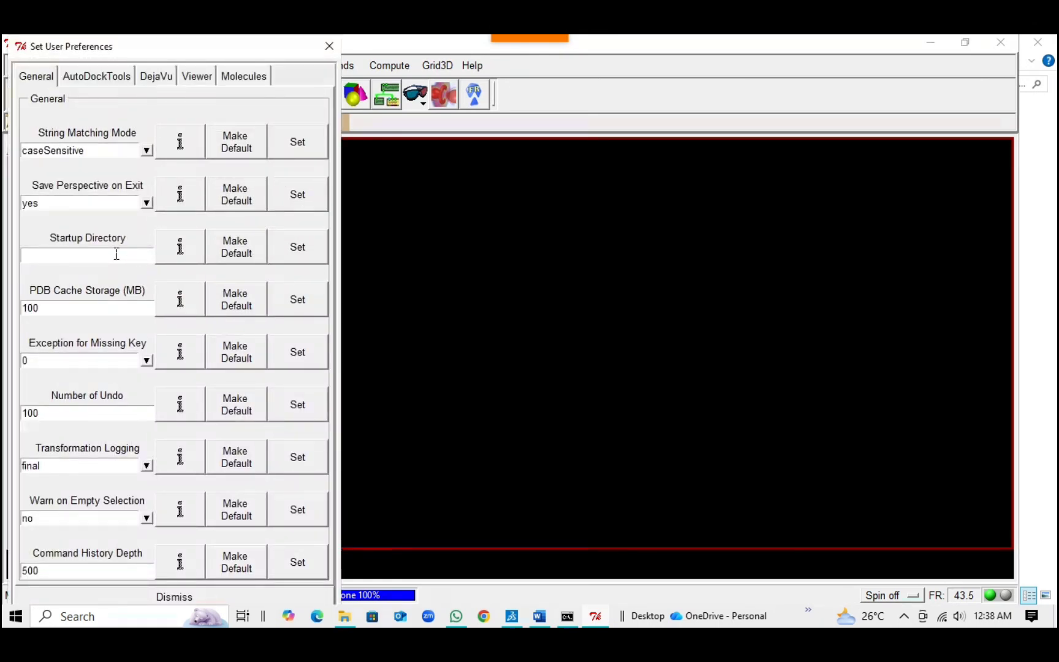
key("ctrl+v")
left_click(284, 248)
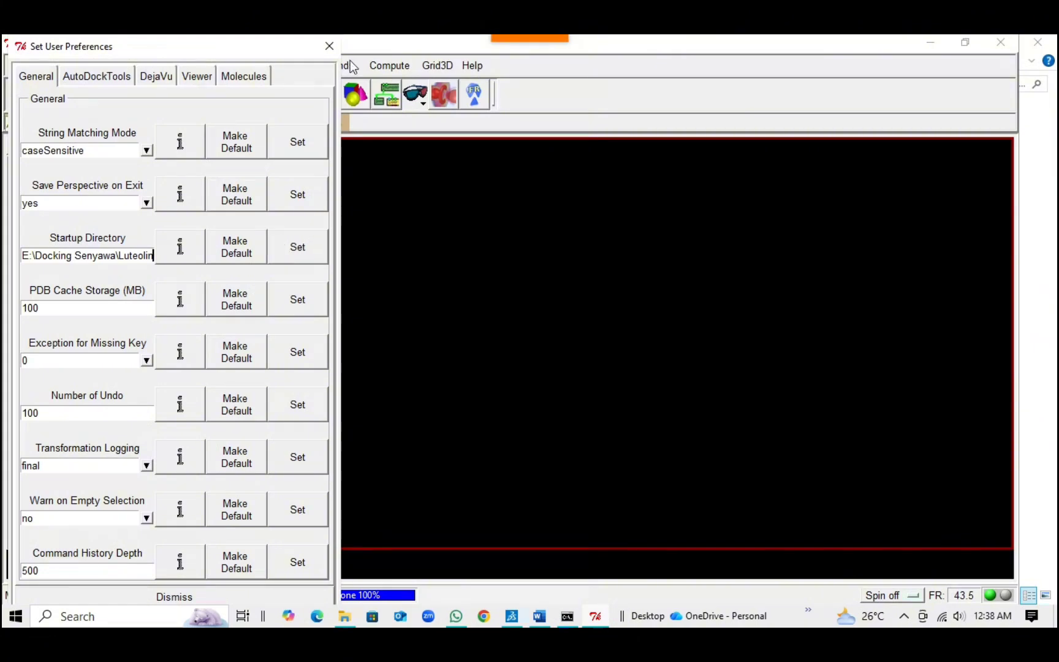
left_click(329, 46)
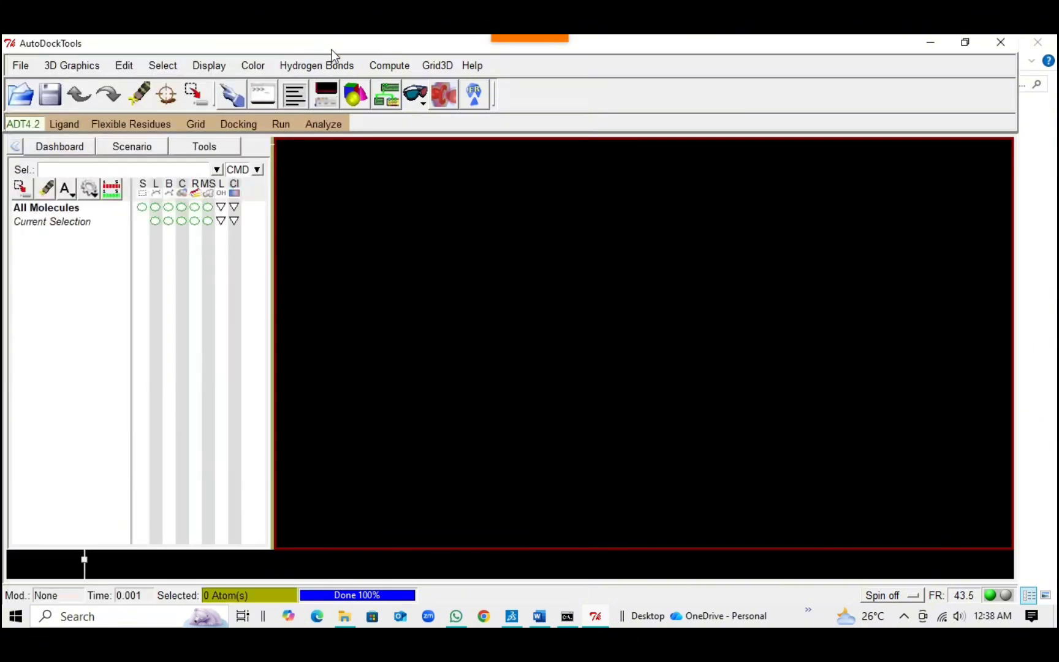
Open the pro docking log from the Luteolin folder for analysis and acknowledge the notice about its docked conformations.
left_click(330, 125)
mouse_move(350, 151)
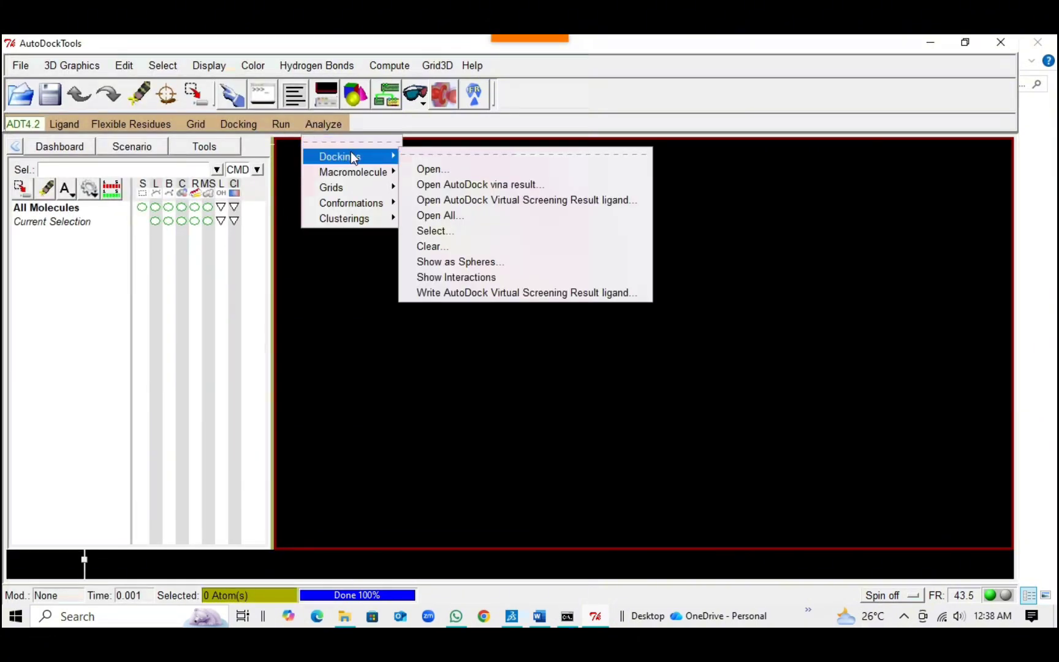
left_click(433, 169)
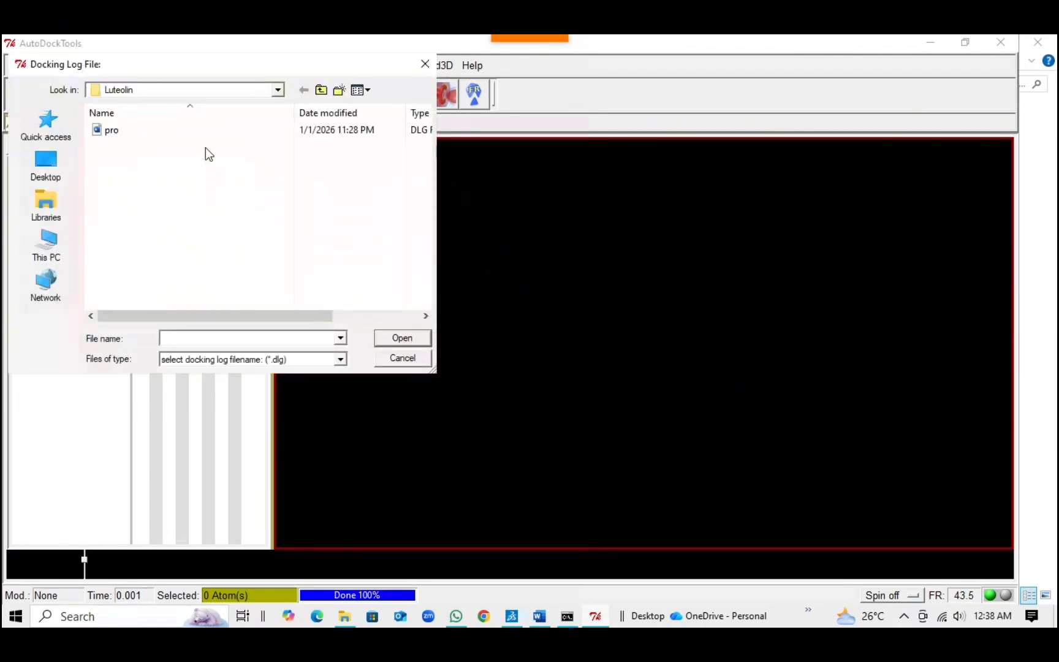
left_click(185, 131)
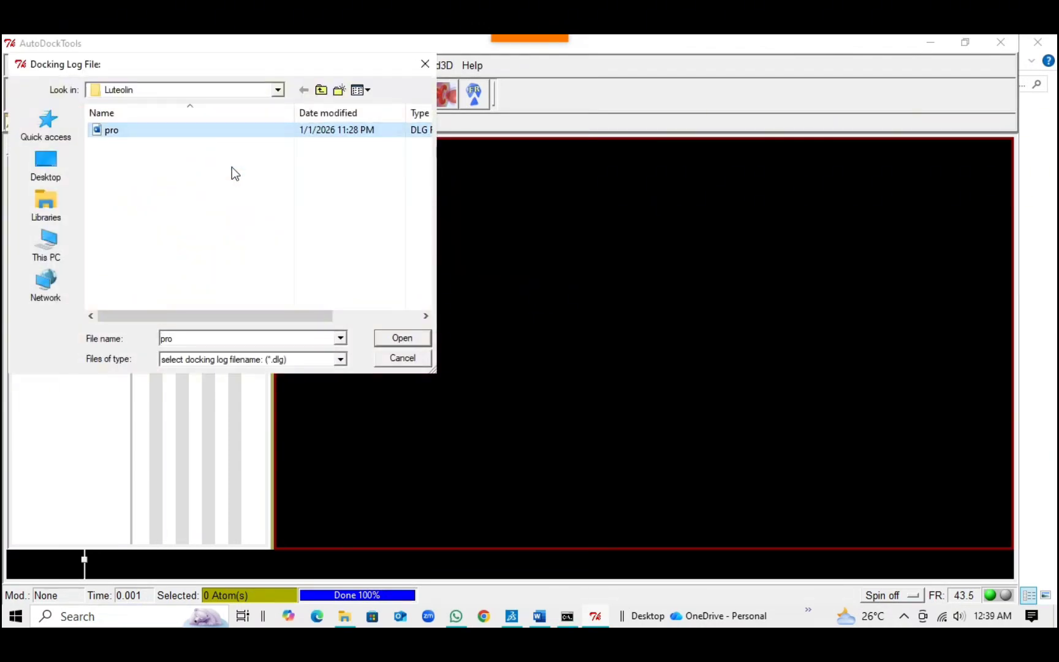
left_click(391, 339)
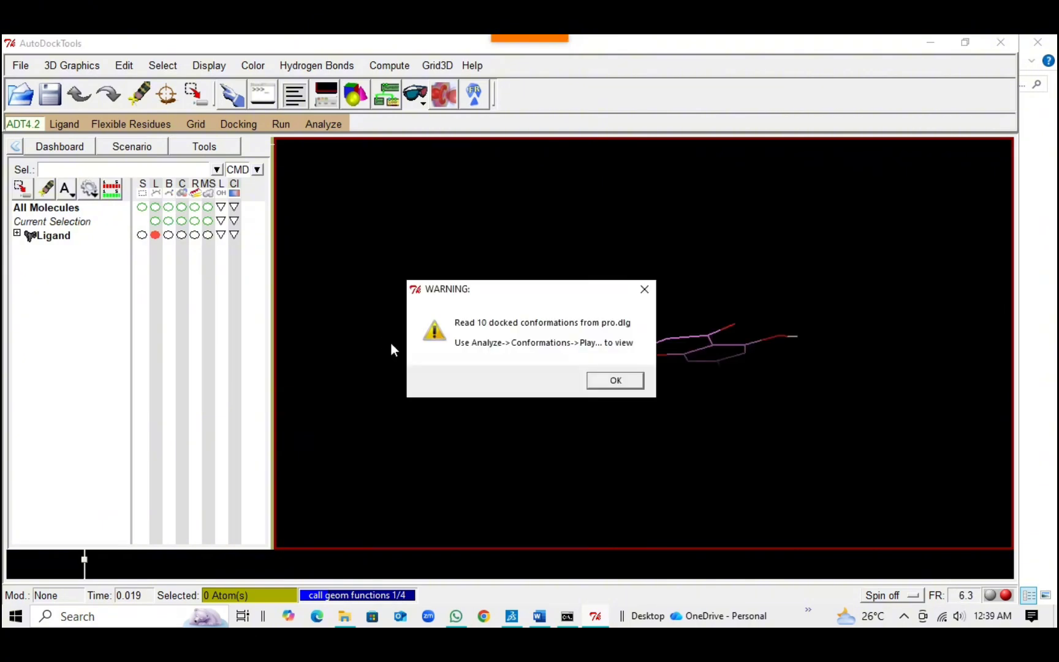
left_click(612, 379)
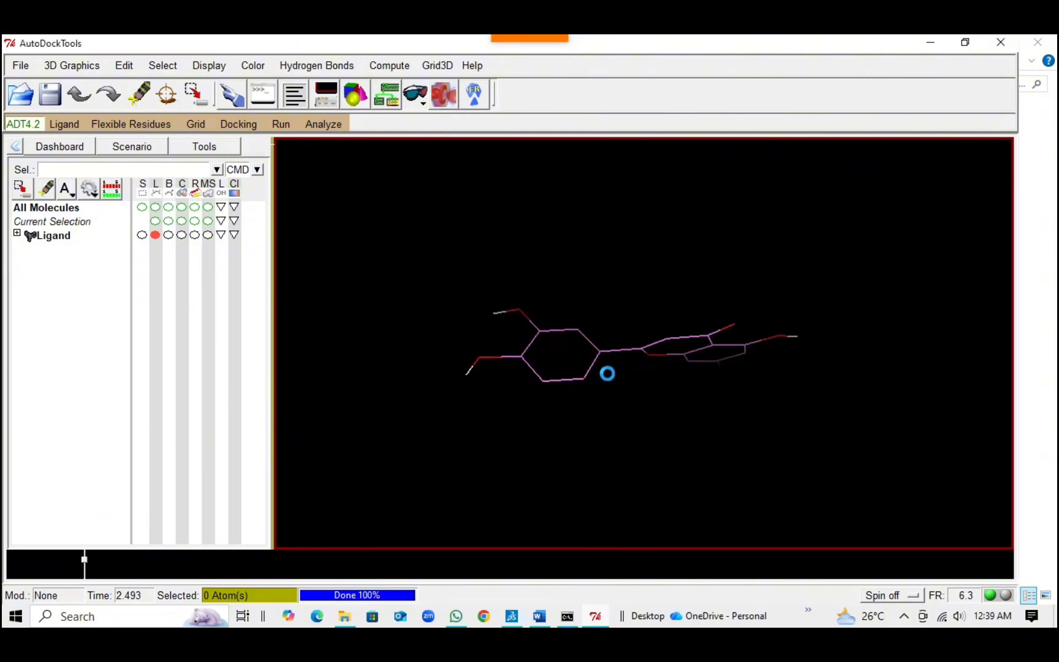
Load the docking's protein macromolecule into the viewer and open the player for the docked conformations in run order.
left_click(323, 124)
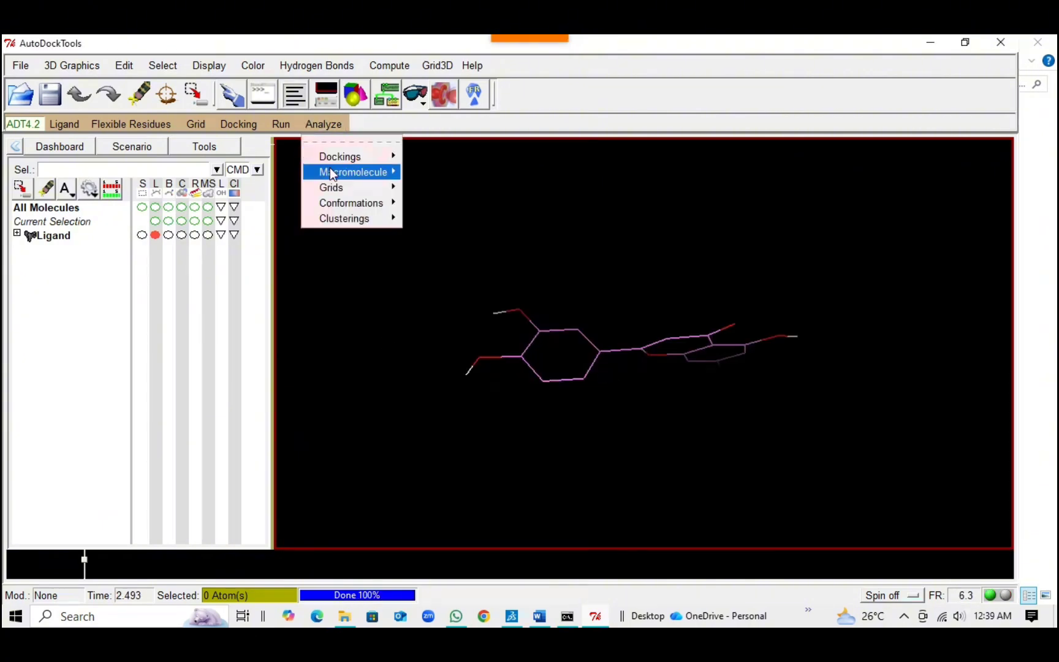
mouse_move(334, 173)
left_click(427, 183)
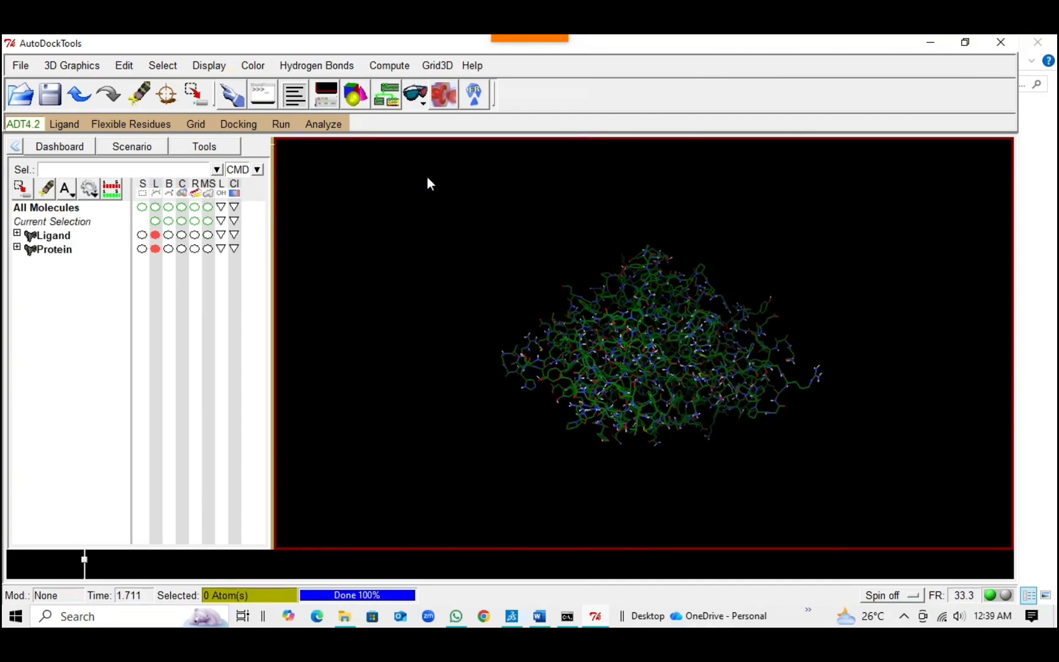
left_click(323, 128)
mouse_move(359, 202)
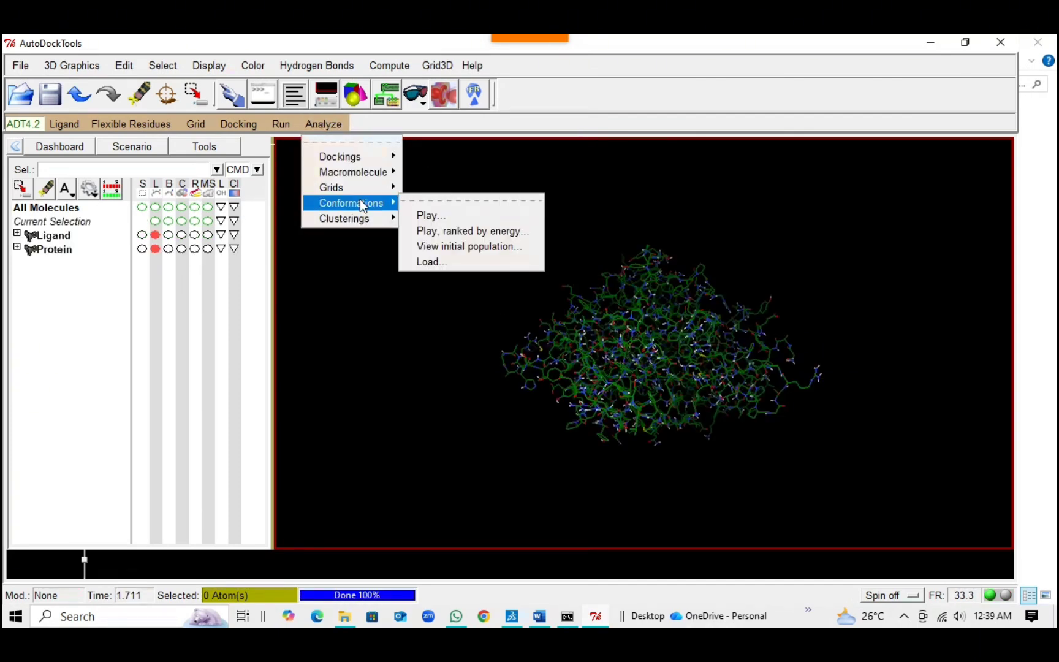
left_click(412, 215)
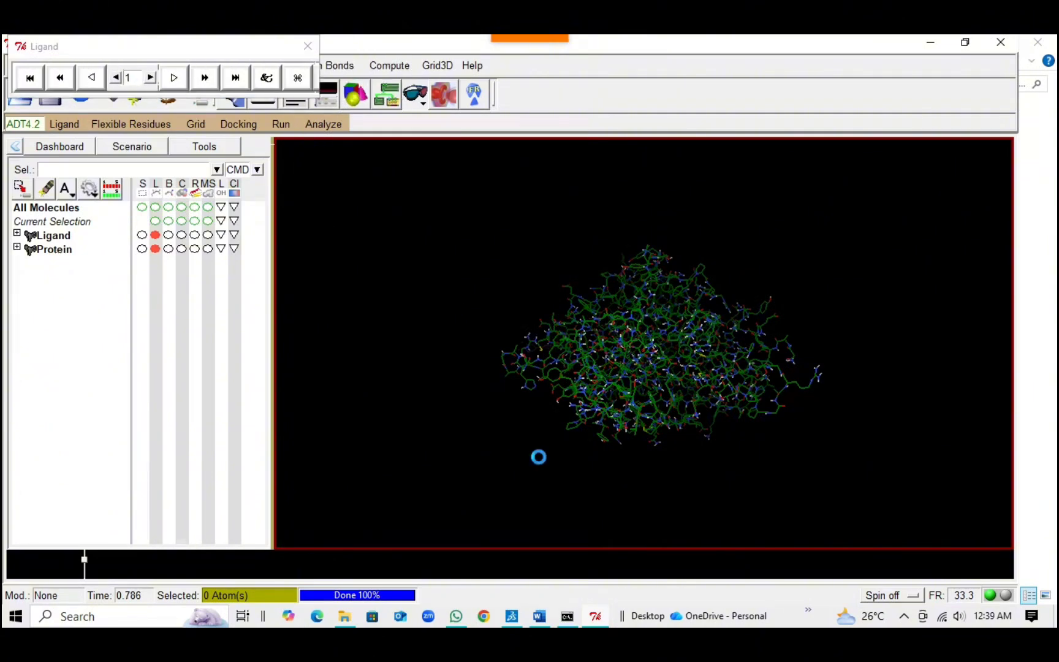
Check the top-ranked run in the Word docking log and enter conformation 8 in the AutoDockTools ligand player.
left_click(545, 619)
scroll(480, 337, "up", 3)
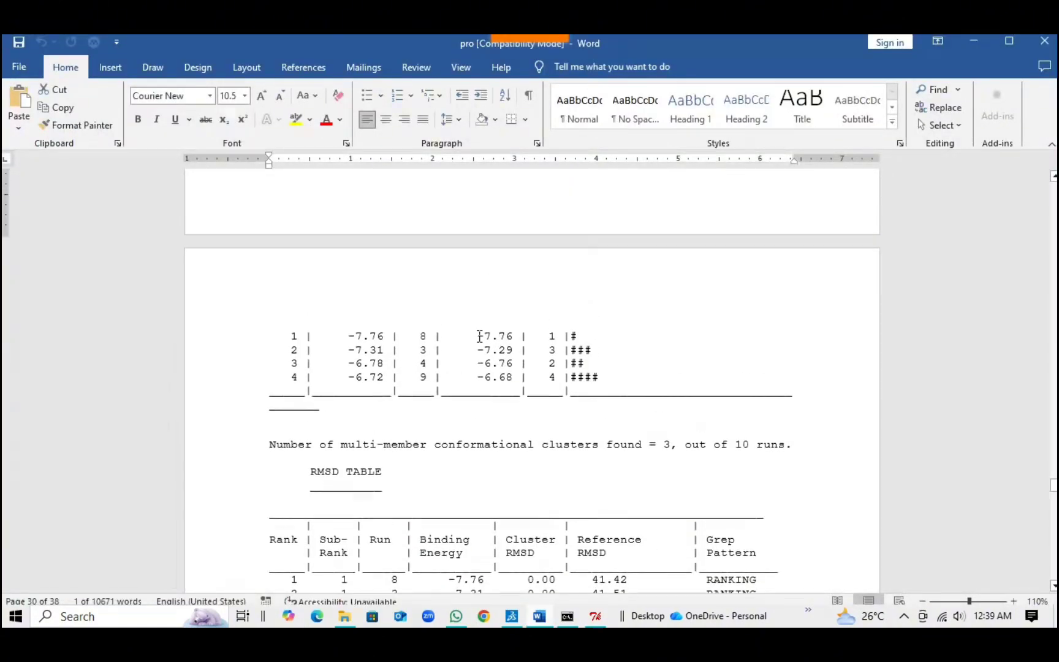
scroll(480, 336, "down", 4)
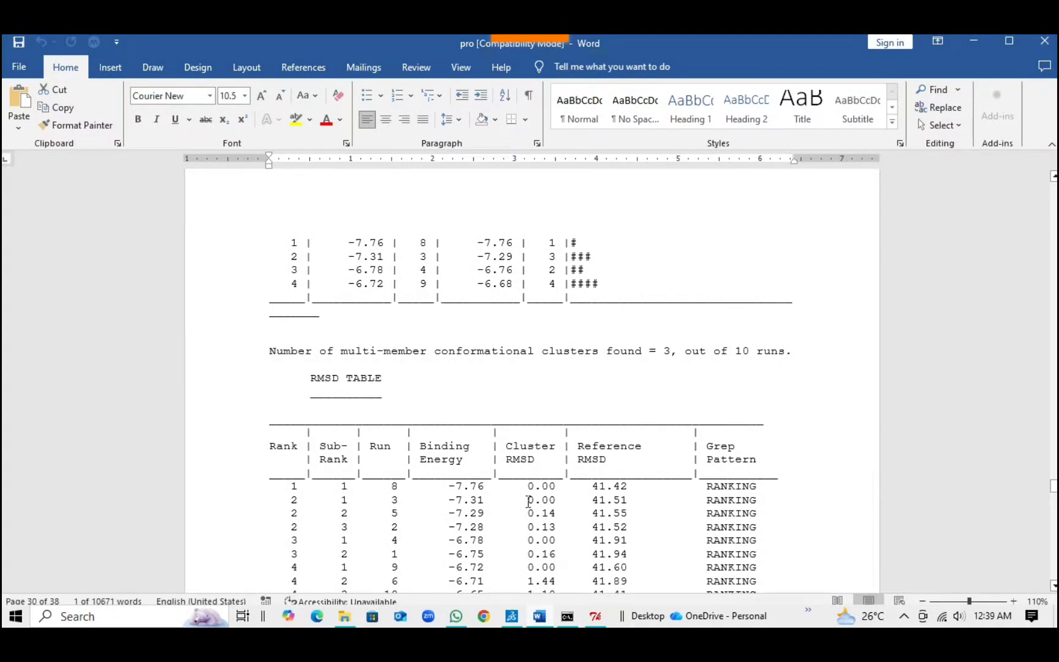
left_click(595, 616)
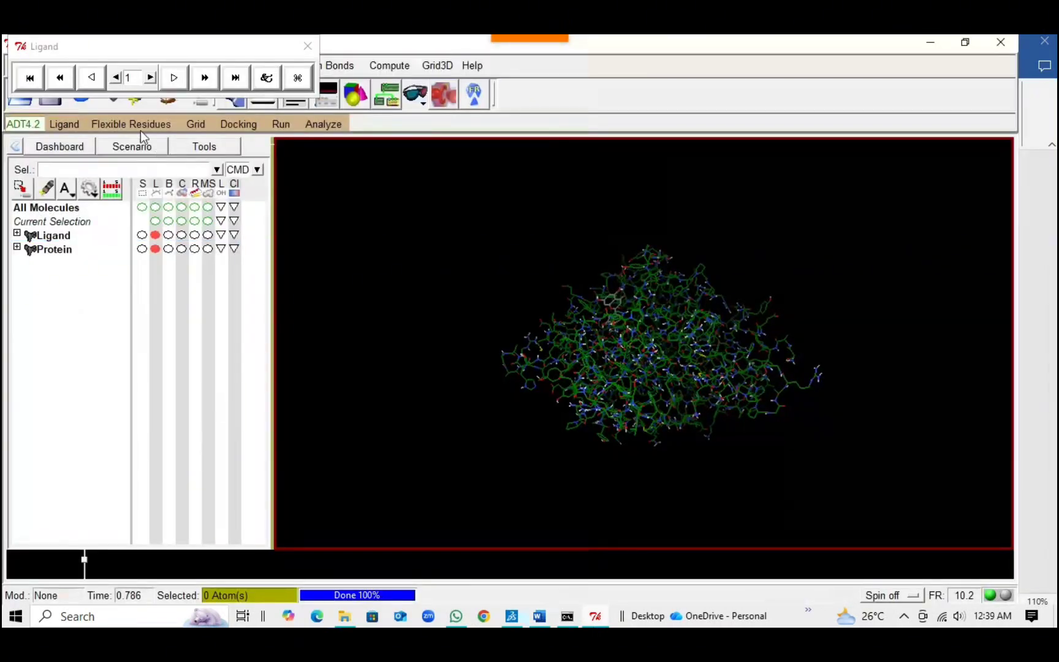
left_click(134, 78)
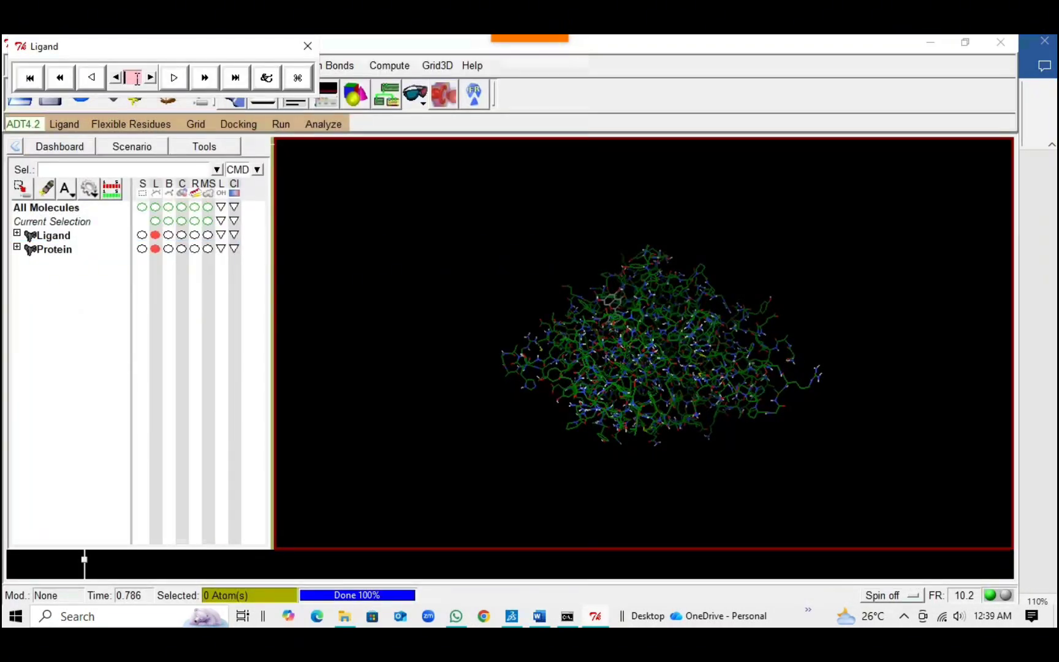
type("8")
Write the complex of receptor and current conformation to the Luteolin folder as Ligand Luteolin.pdb, using the all-files type.
left_click(266, 78)
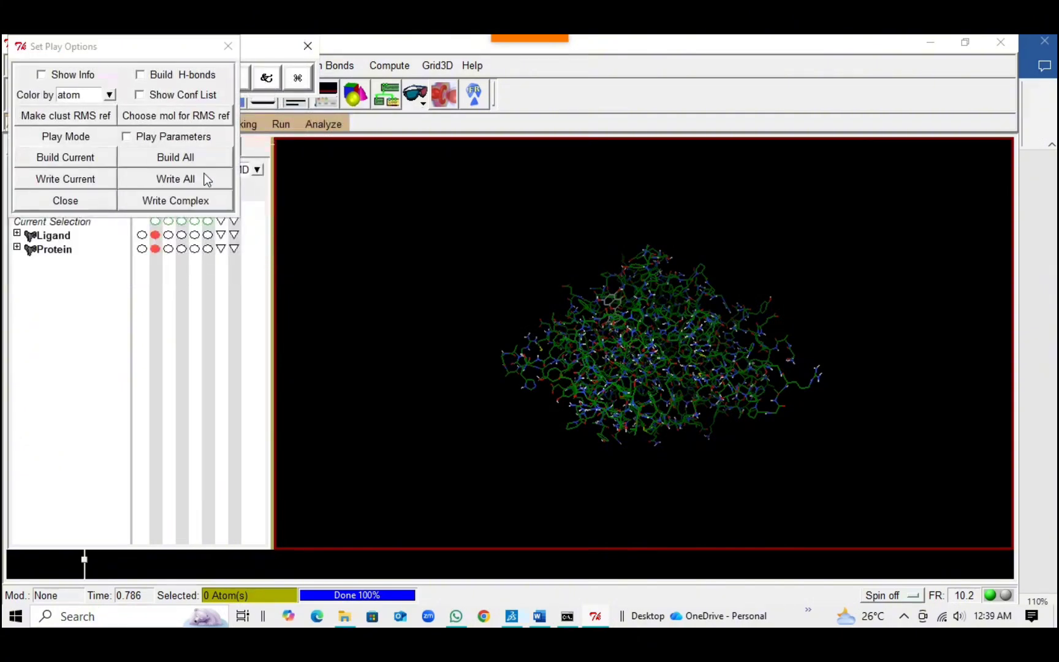
left_click(206, 200)
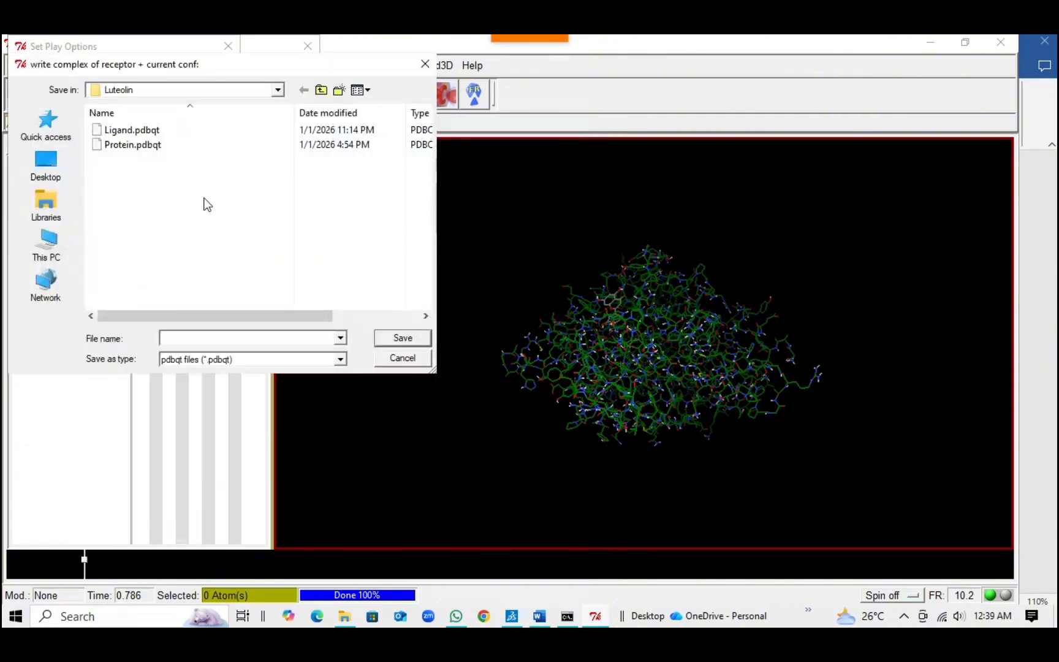
type("Liga")
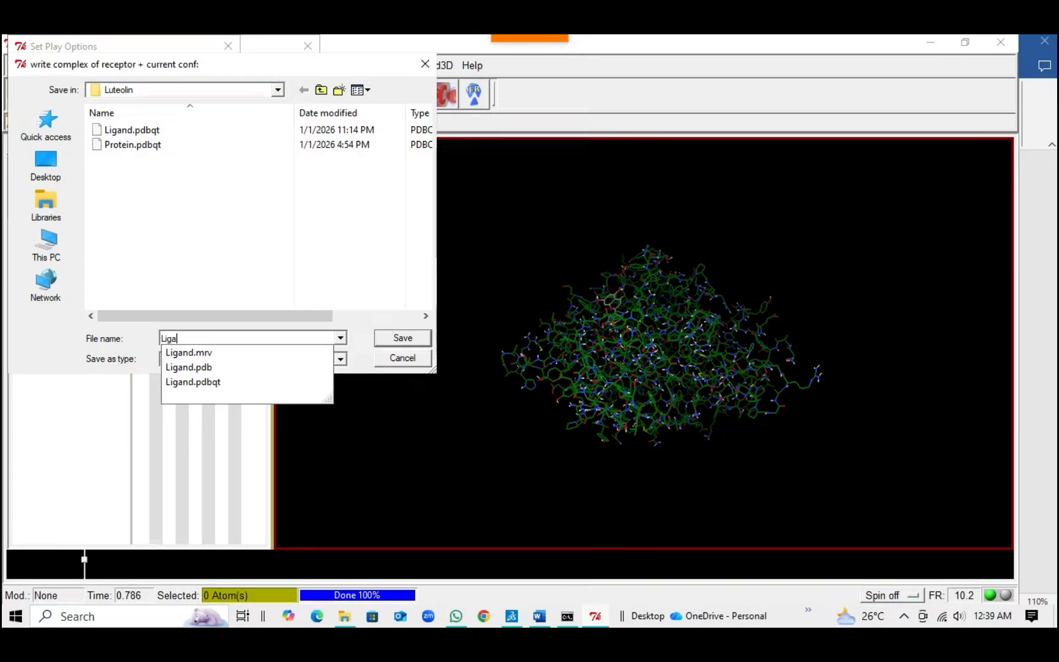
type("nd Lu")
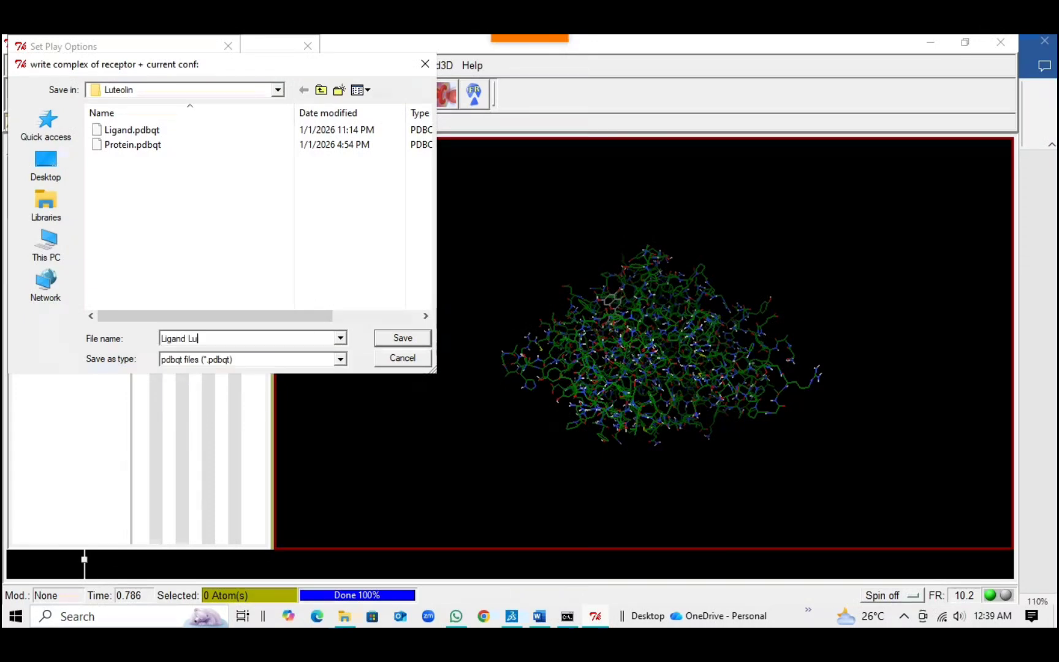
type("teolin.pdb")
left_click(335, 359)
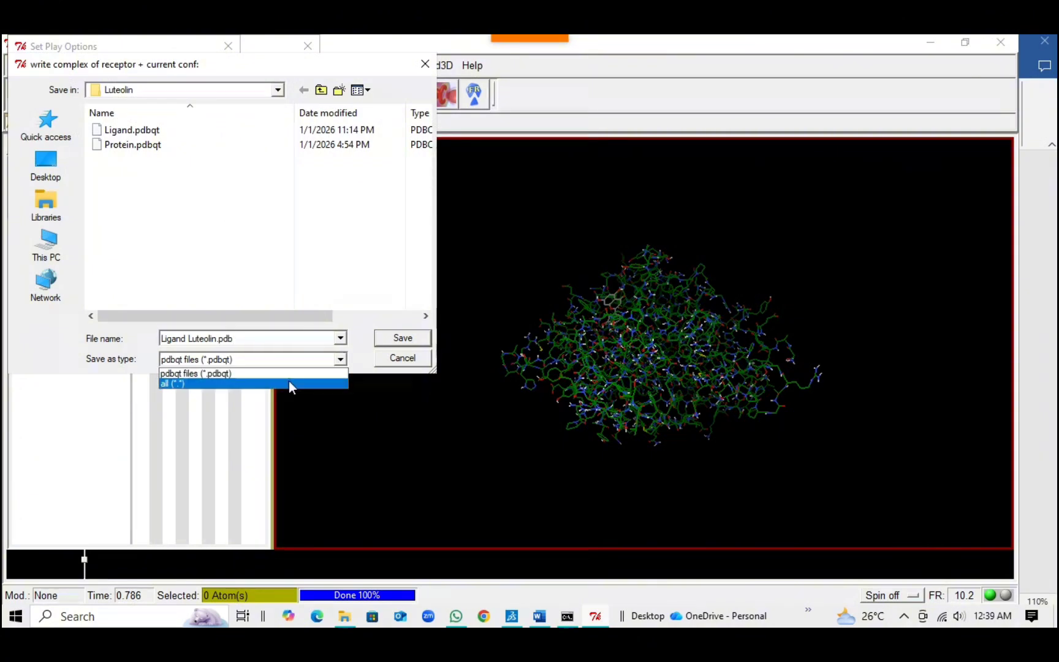
left_click(274, 385)
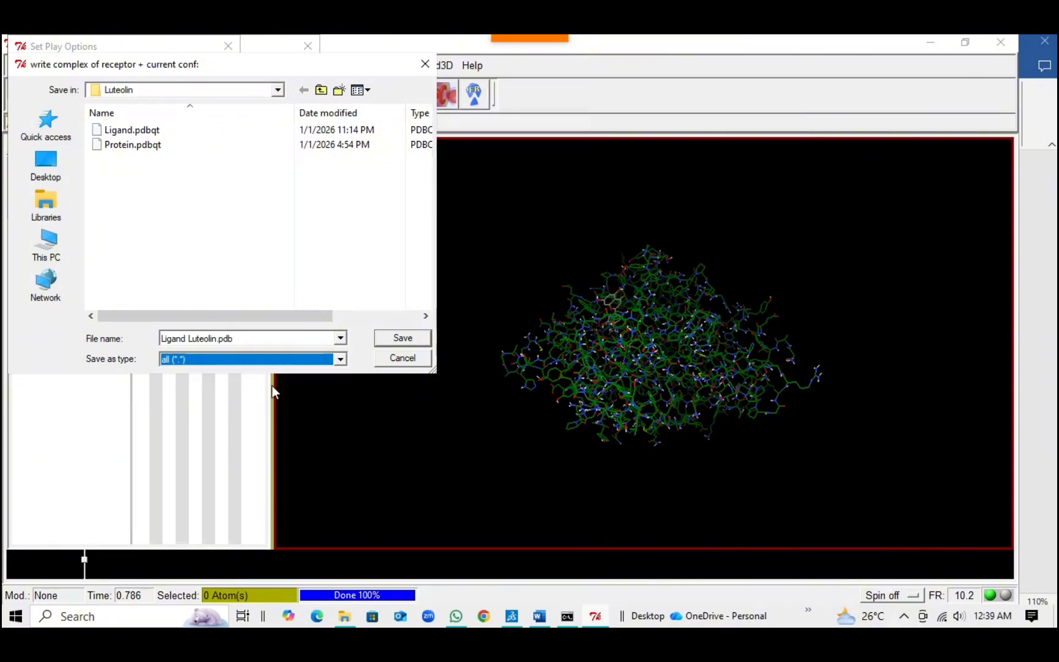
left_click(416, 339)
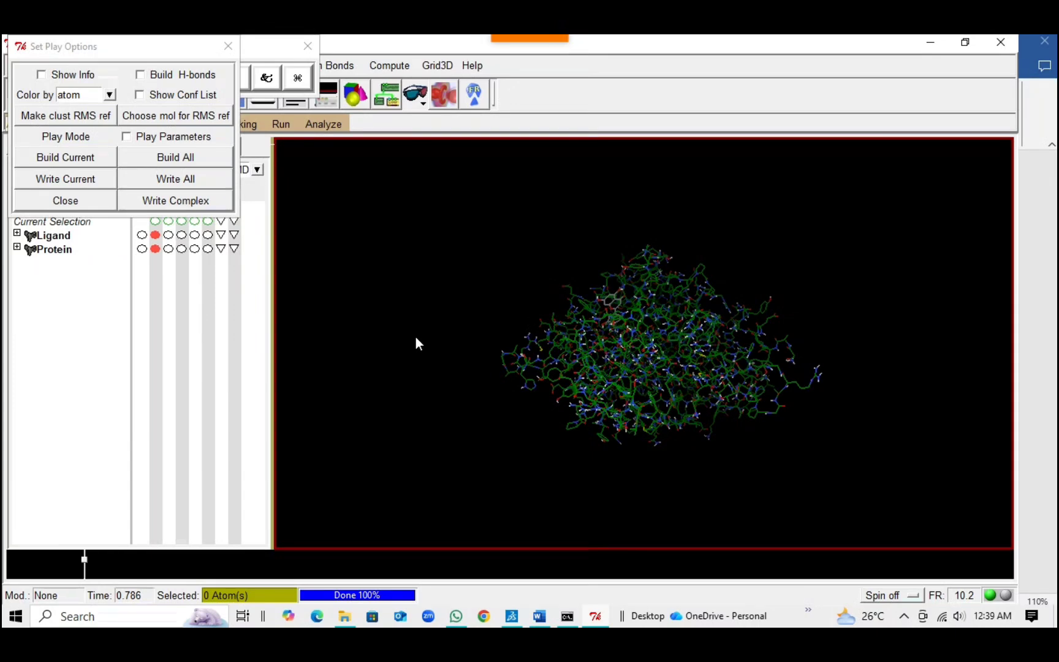
Close the play options and the conformation player, and quit AutoDockTools.
left_click(228, 46)
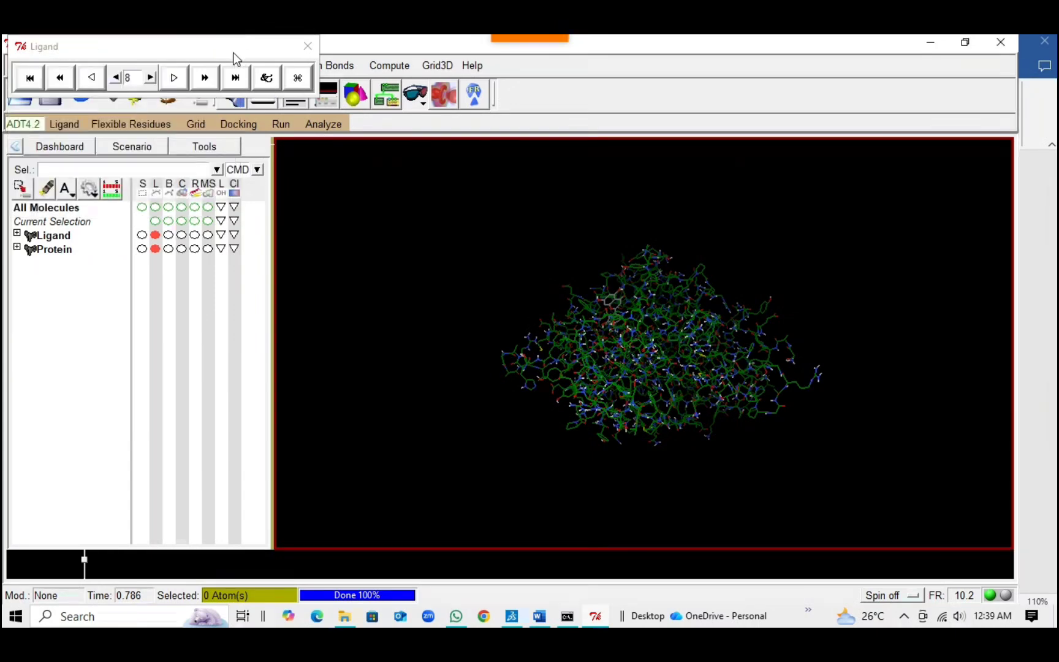
left_click(306, 46)
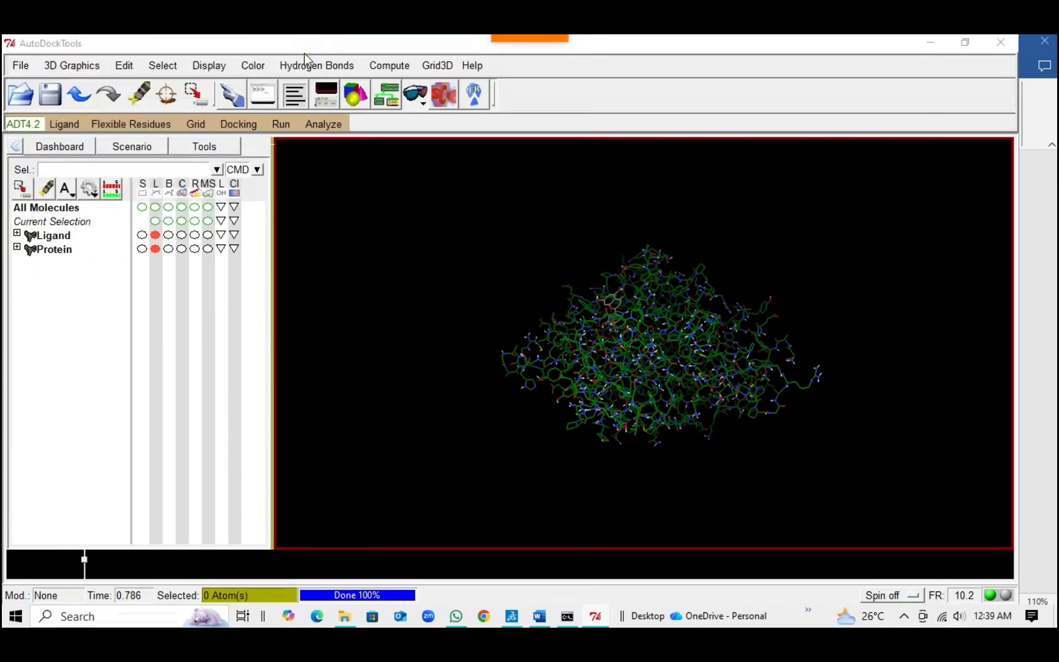
left_click(997, 44)
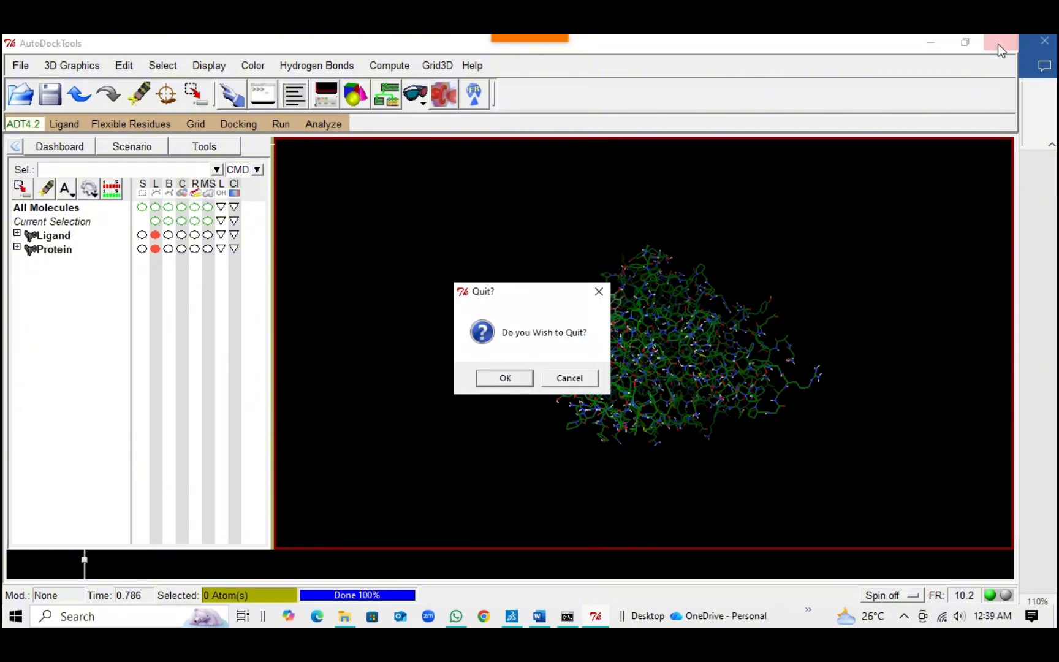
left_click(502, 378)
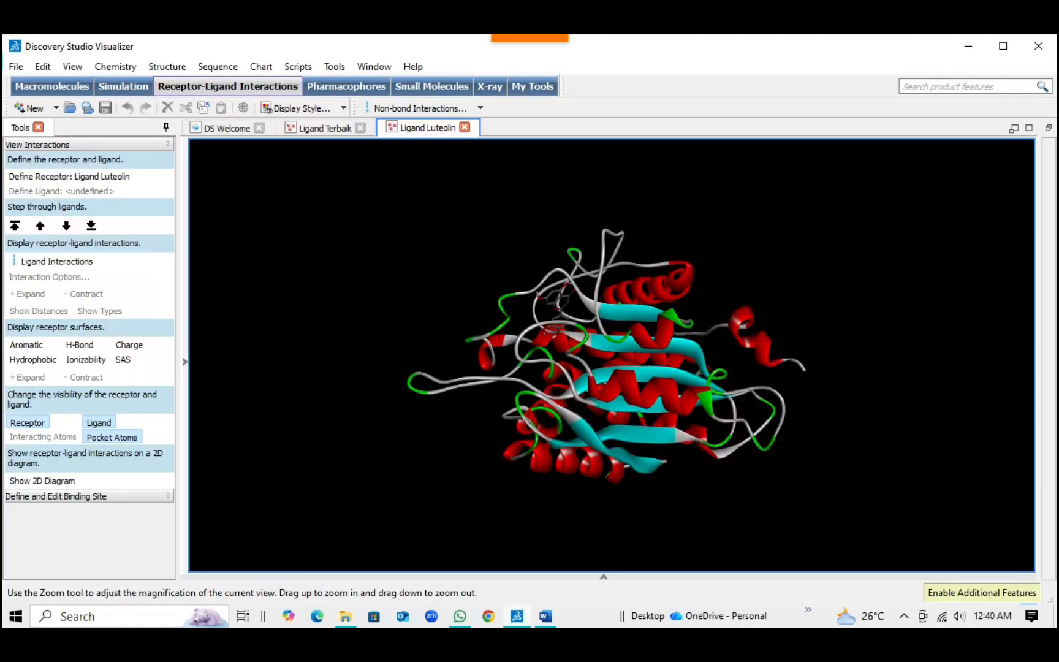
Apply the Publication Quality visualization script to the Ligand Luteolin complex.
left_click(291, 67)
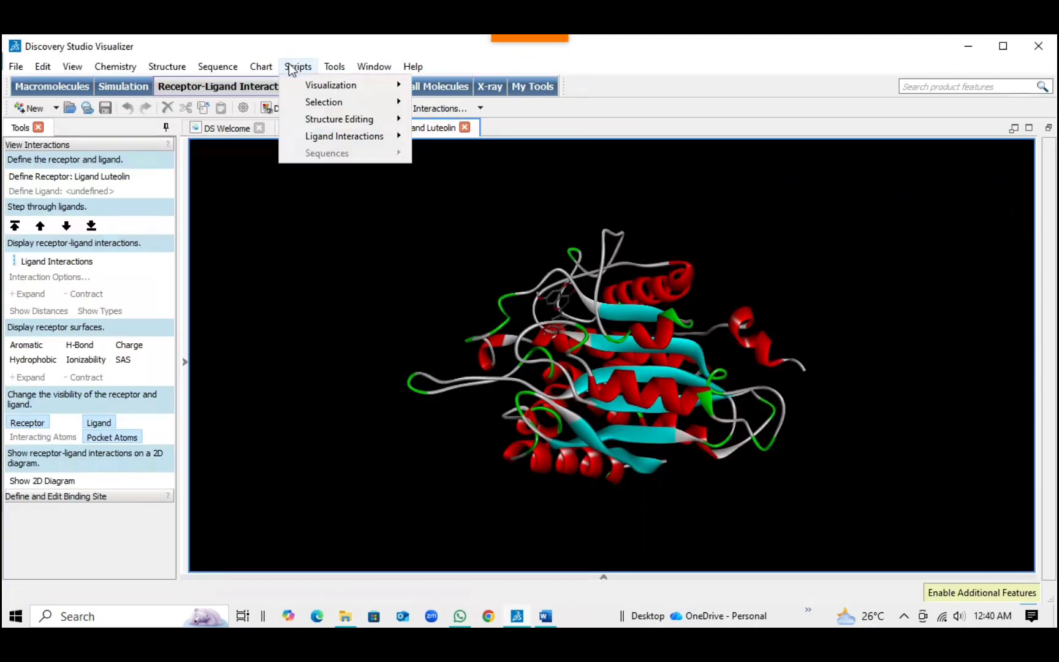
mouse_move(331, 84)
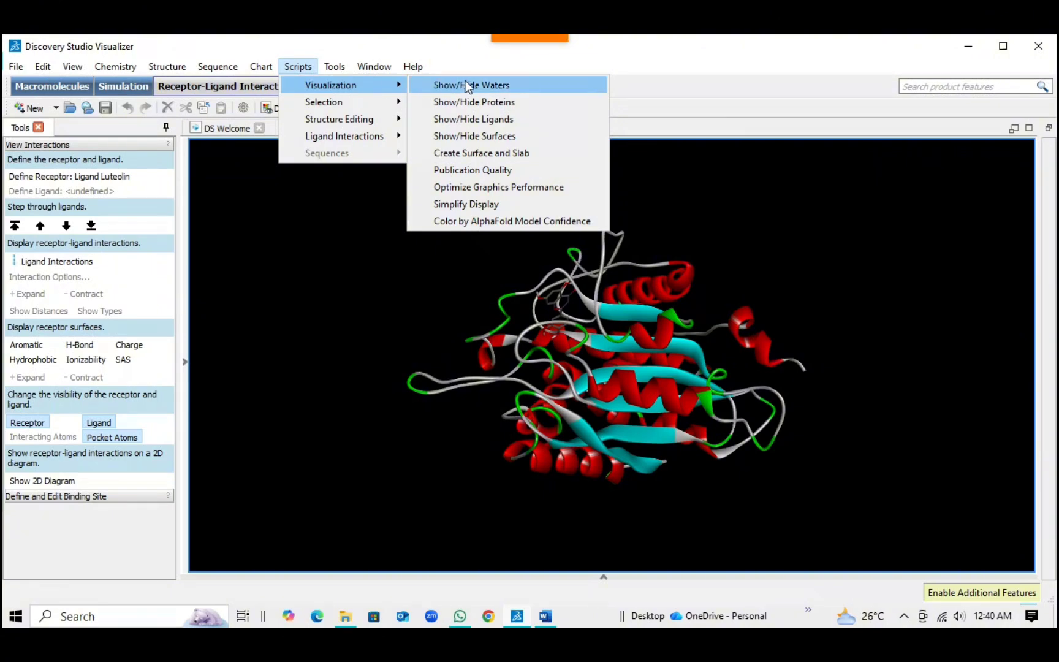
left_click(470, 169)
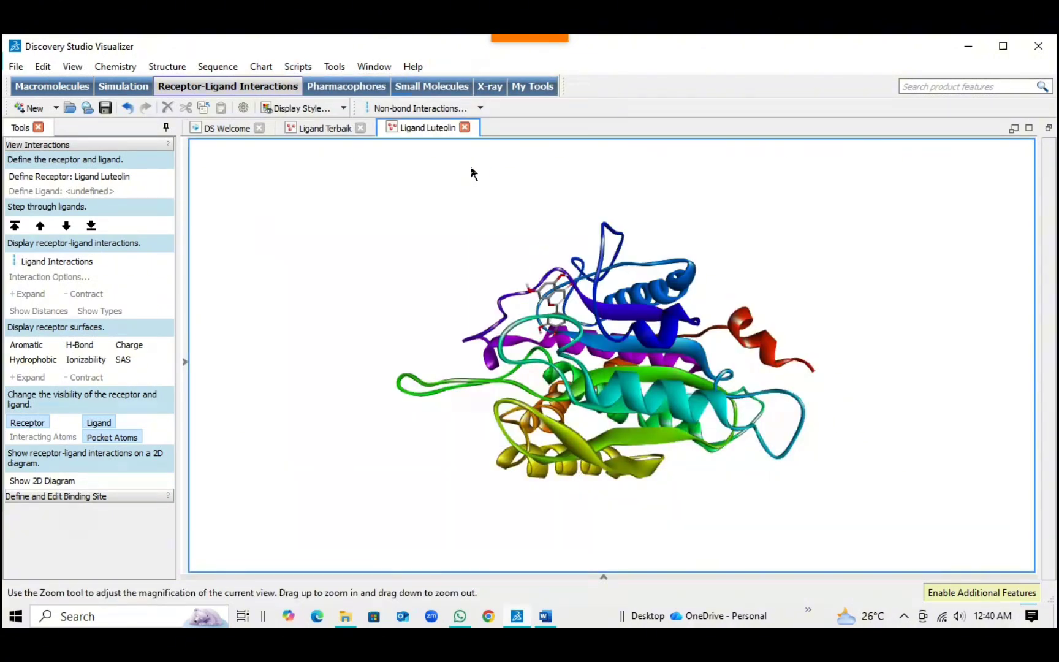
Display the aromatic receptor surface around the luteolin ligand and recolor it with the custom orange #ff5500.
left_click(25, 349)
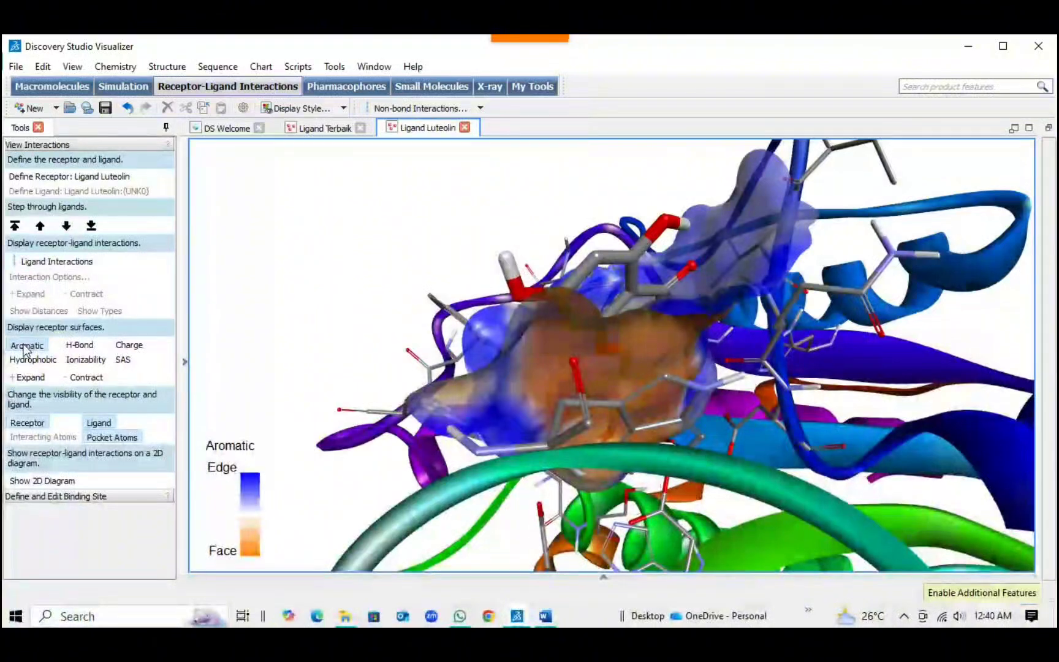
left_click(282, 108)
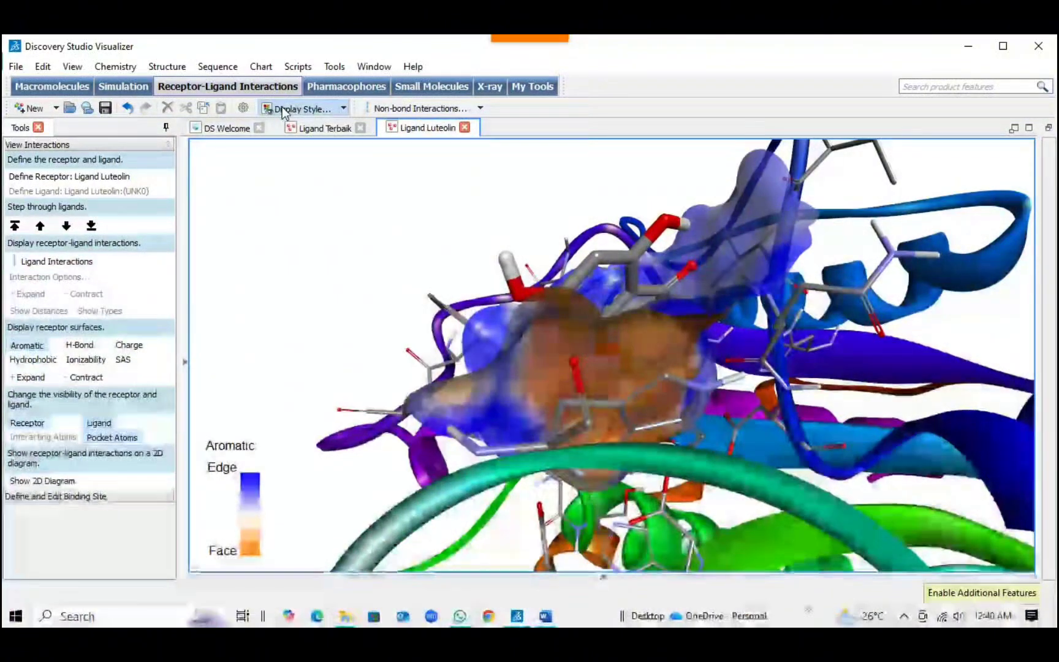
left_click(461, 172)
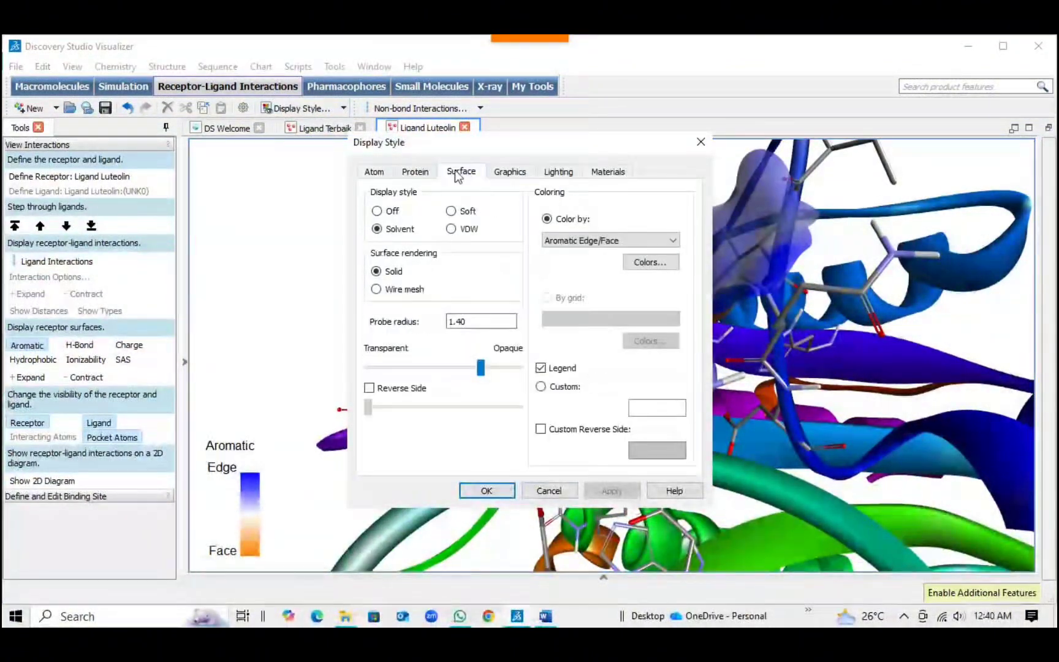
left_click(656, 405)
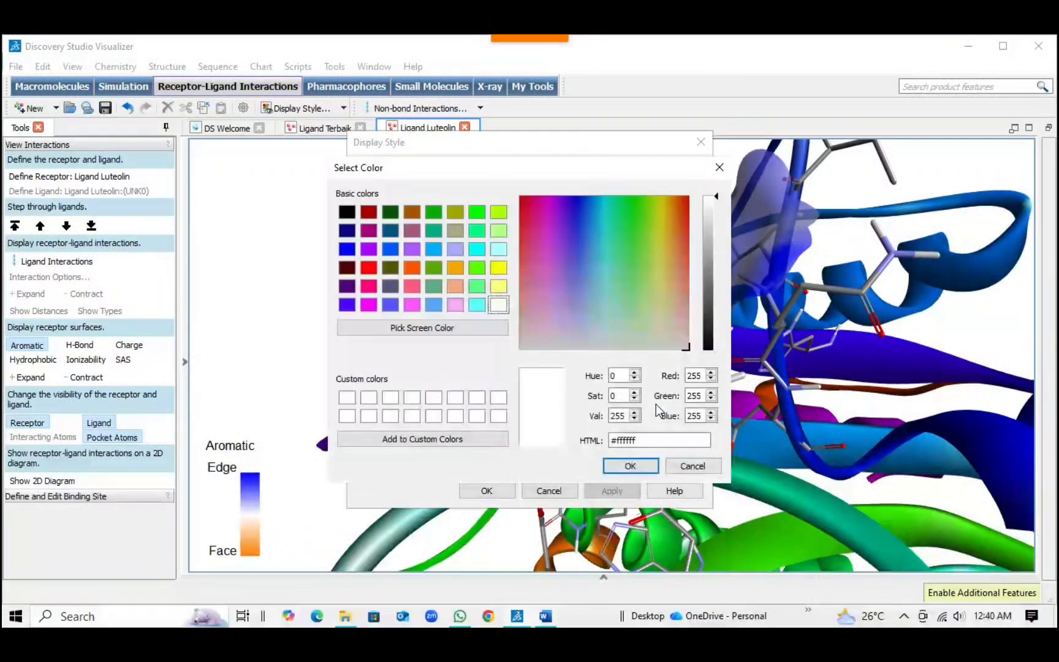
left_click(411, 267)
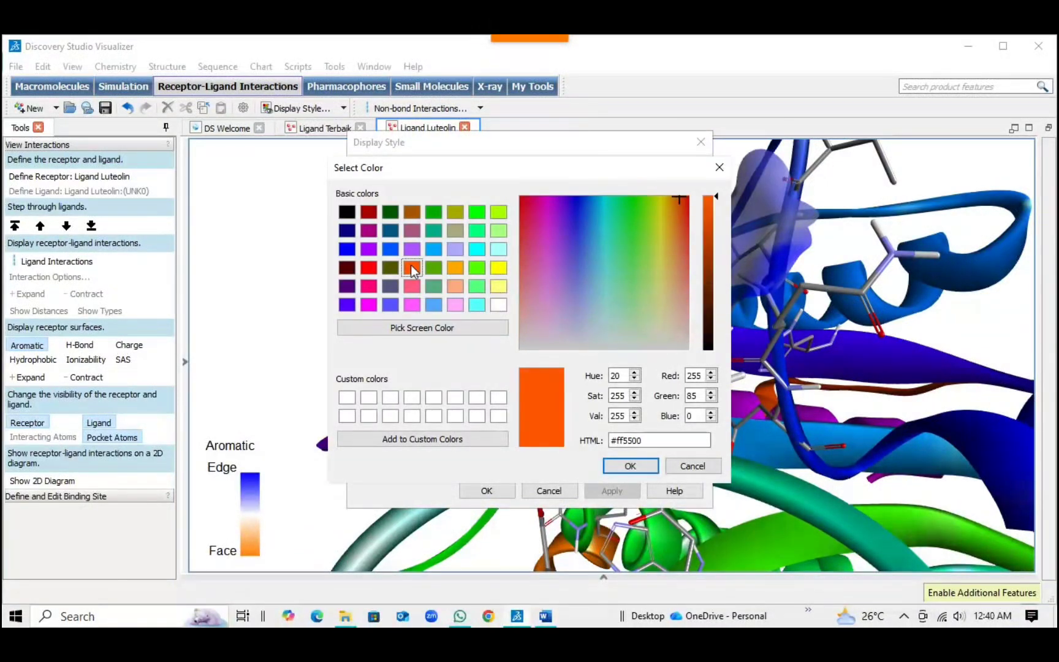
left_click(620, 471)
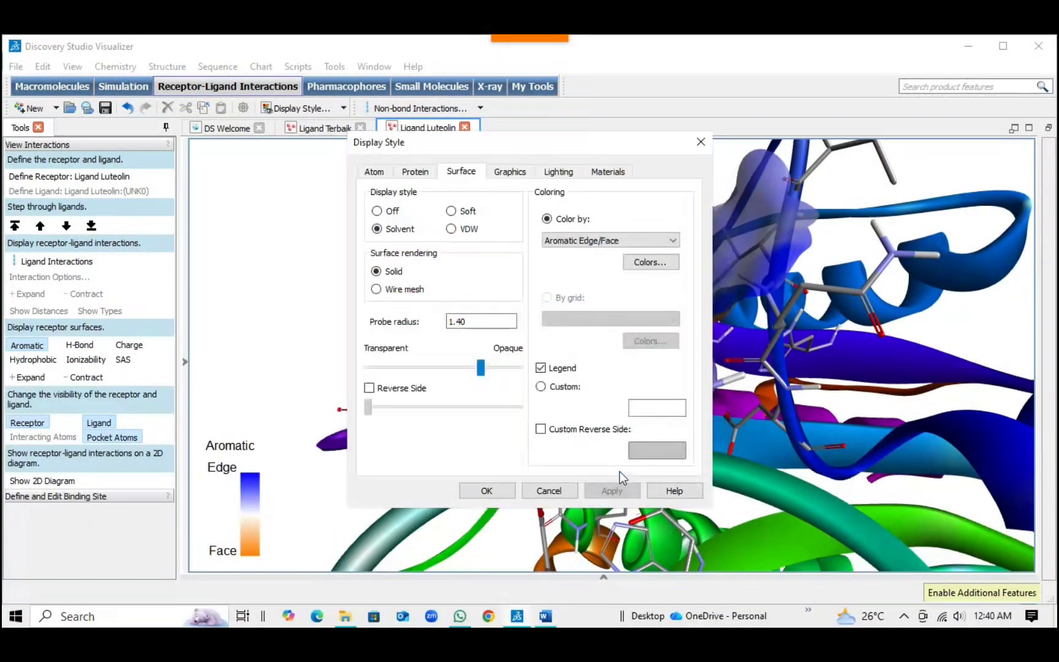
left_click(495, 492)
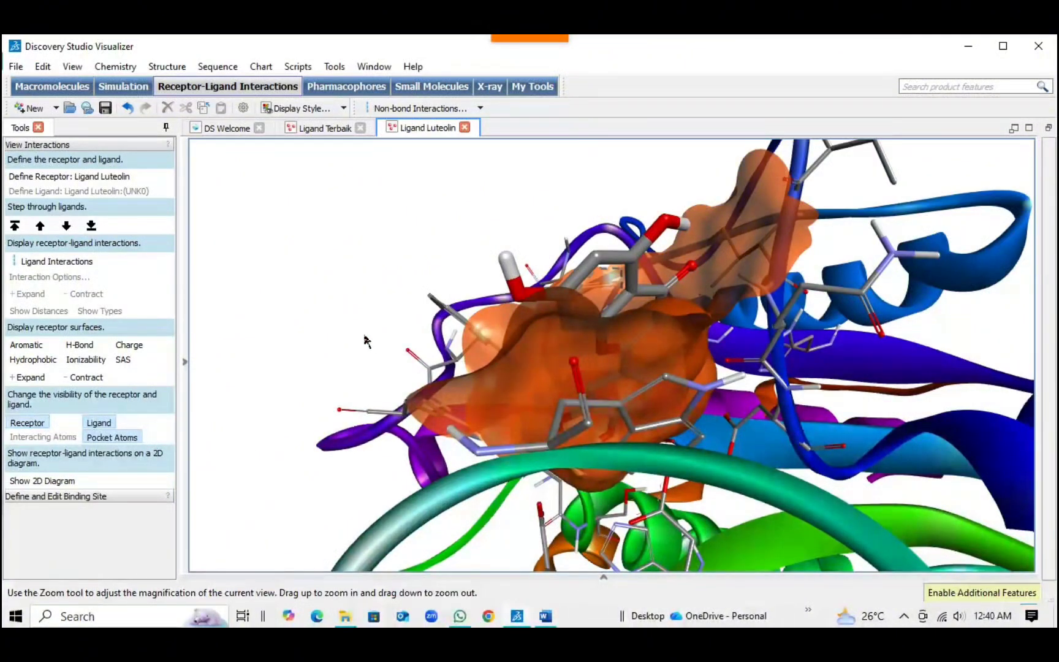
Generate the 2D diagram of the receptor-ligand interactions for the Ligand Luteolin complex.
scroll(359, 307, "down", 5)
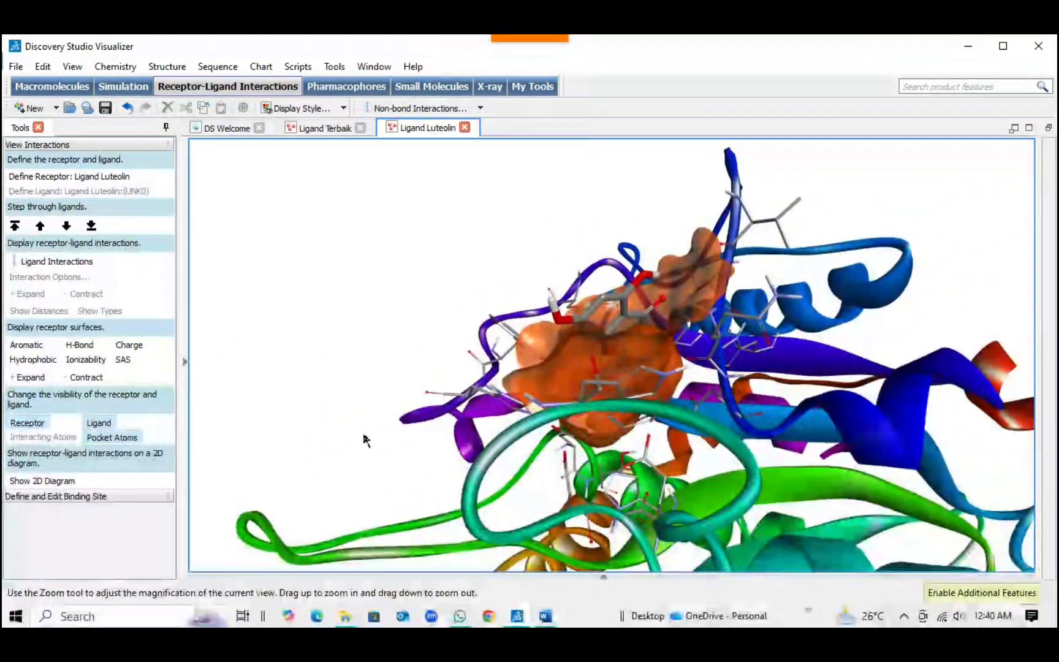
left_click_drag(365, 439, 423, 400)
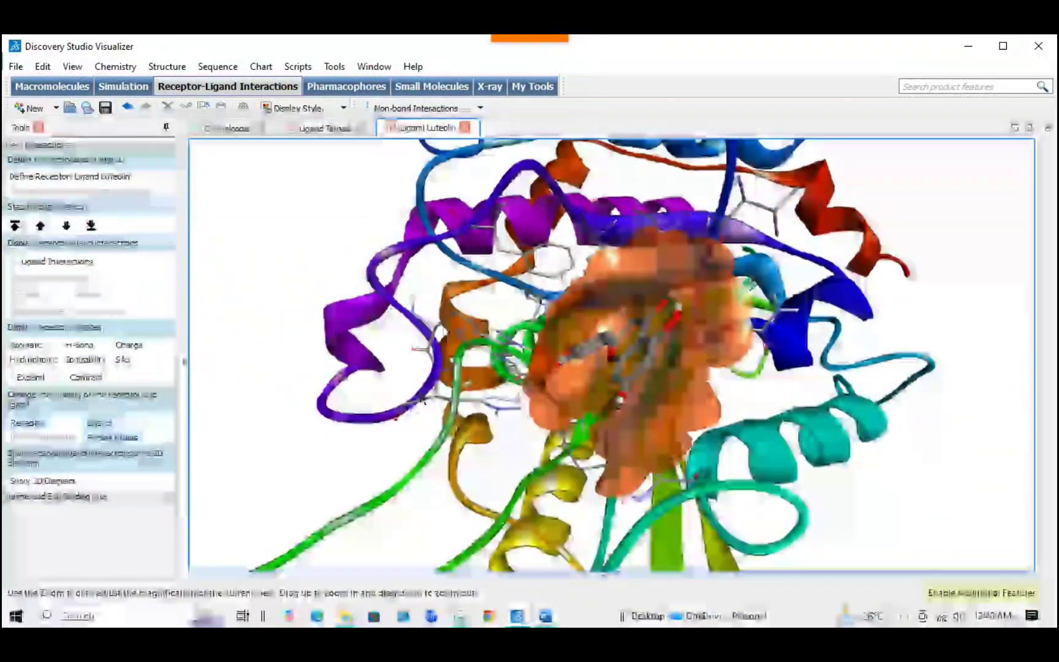
left_click(44, 481)
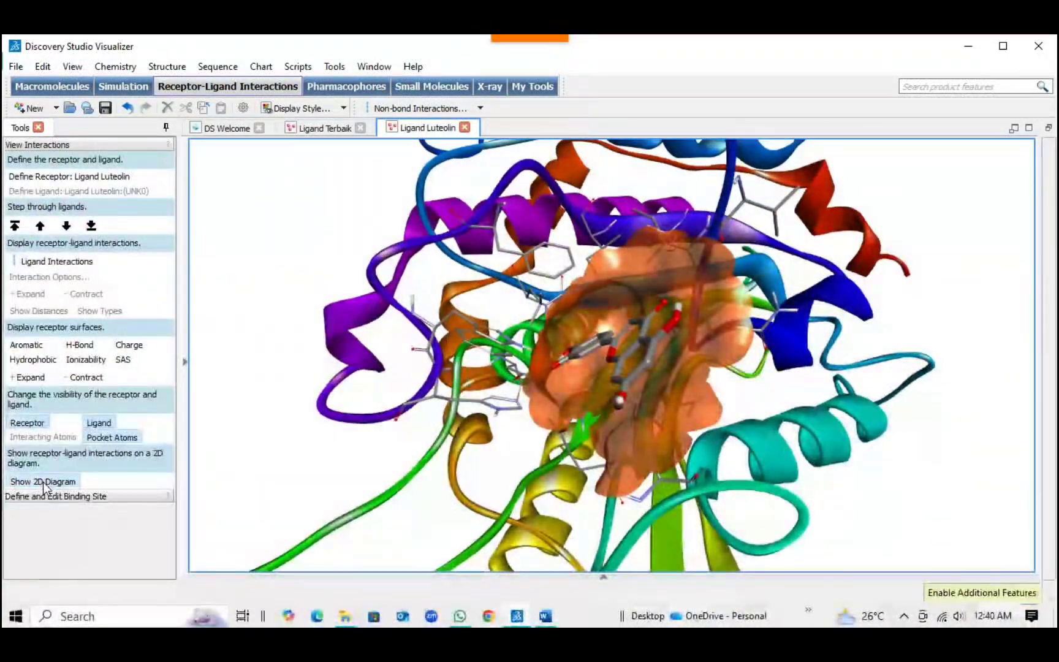